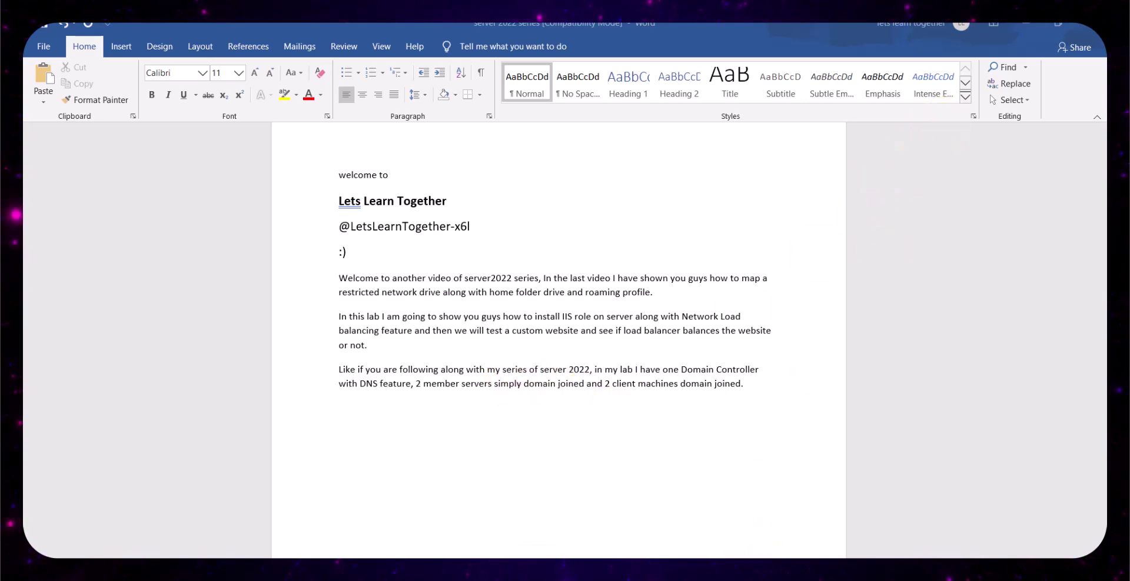
- On DC01, open DNS Manager to review the zones, then close it
mouse_move(588, 579)
left_click(412, 500)
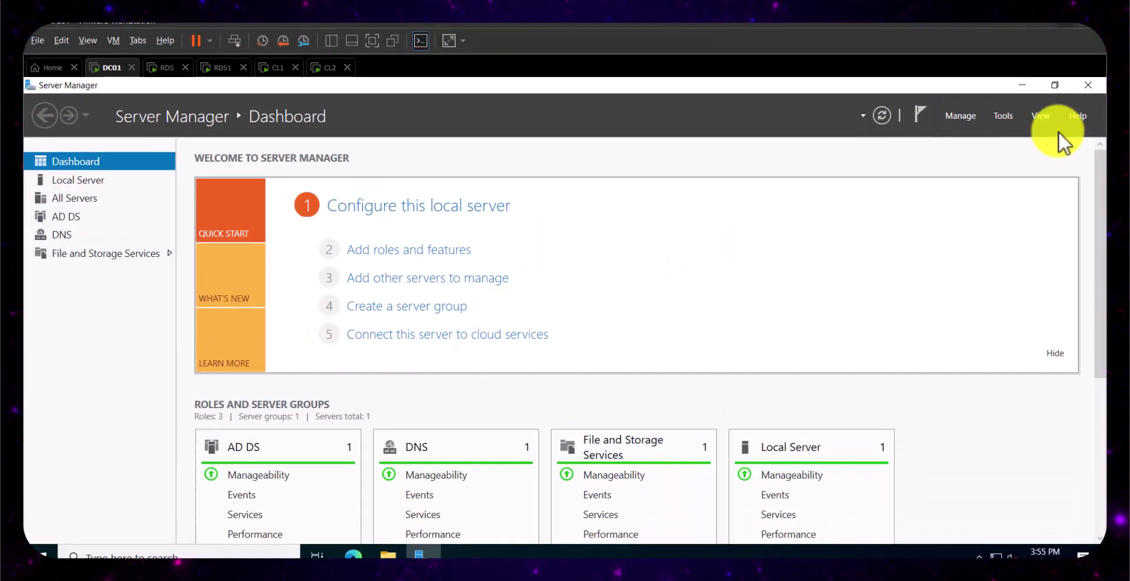
left_click(1002, 115)
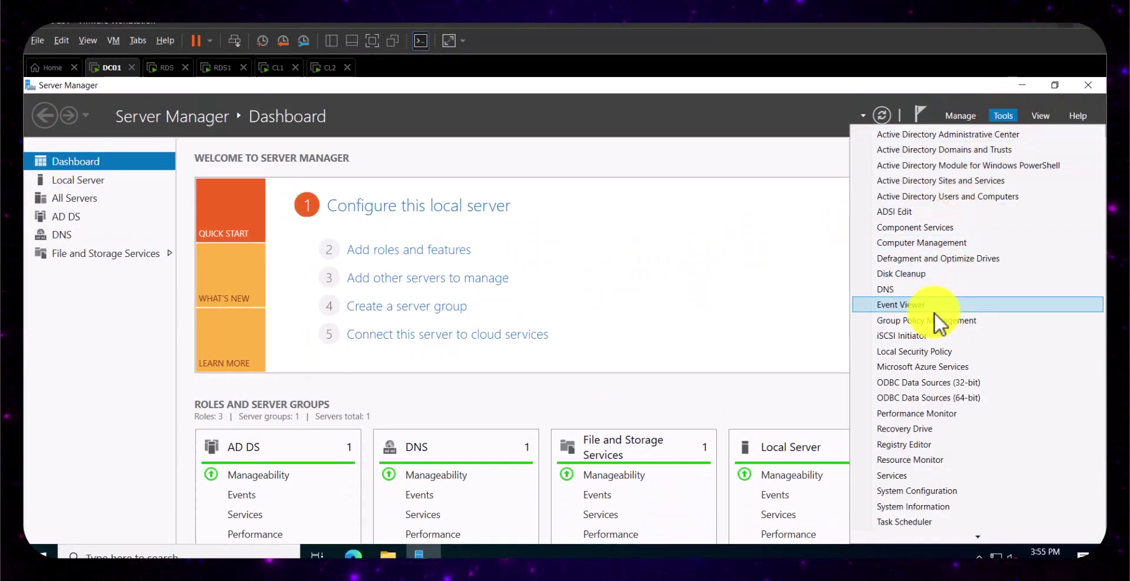
left_click(902, 288)
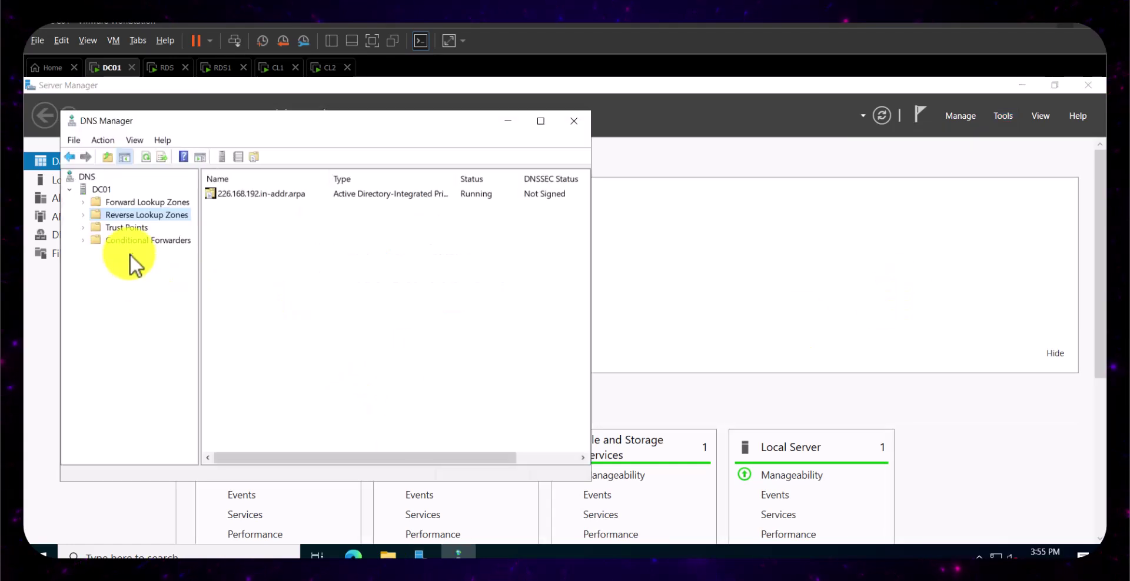
left_click(586, 123)
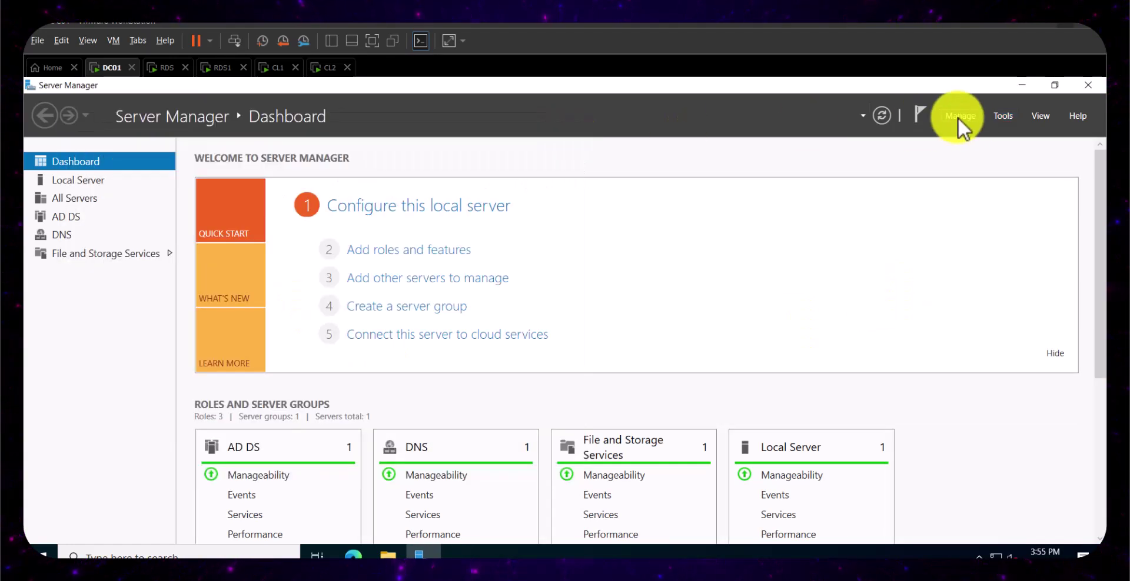
- List the domain computers CL1, CL2, RDS and RDS1 in Active Directory Users and Computers, then go to RDS
left_click(958, 117)
left_click(1000, 114)
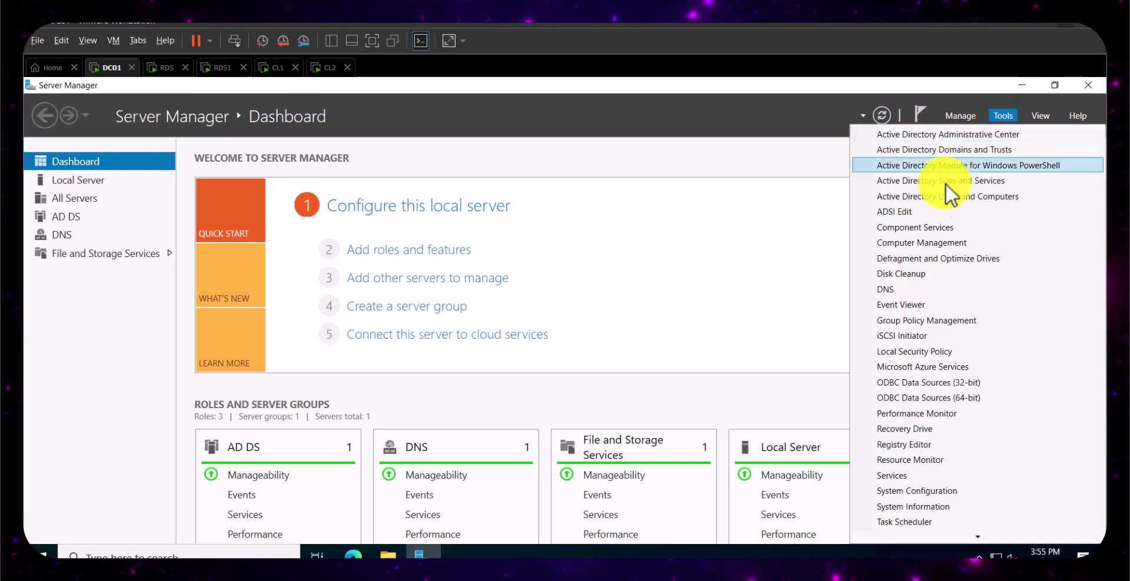
left_click(941, 209)
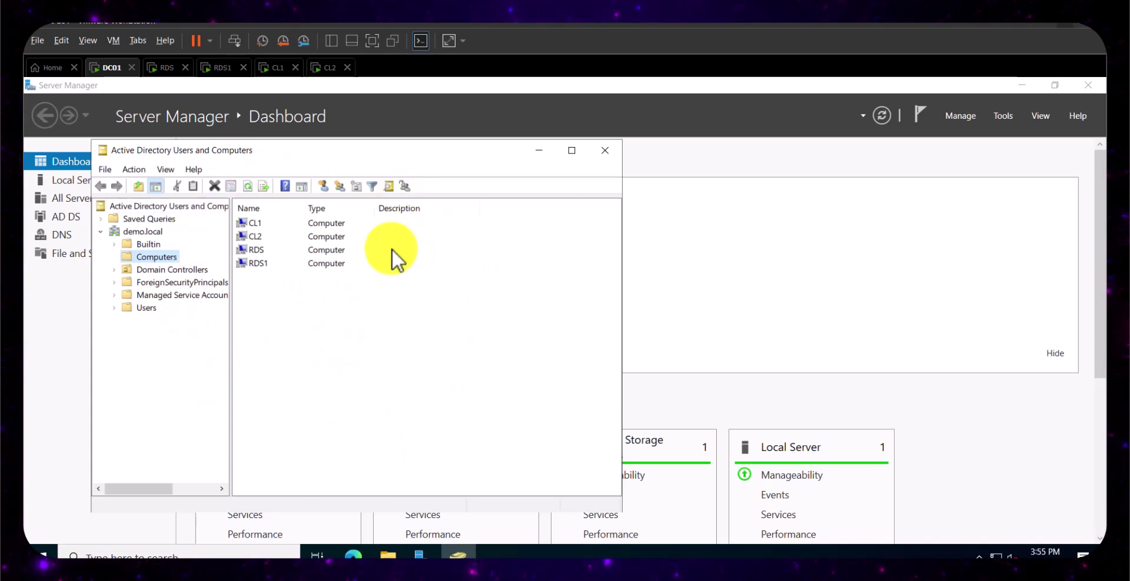
left_click(165, 67)
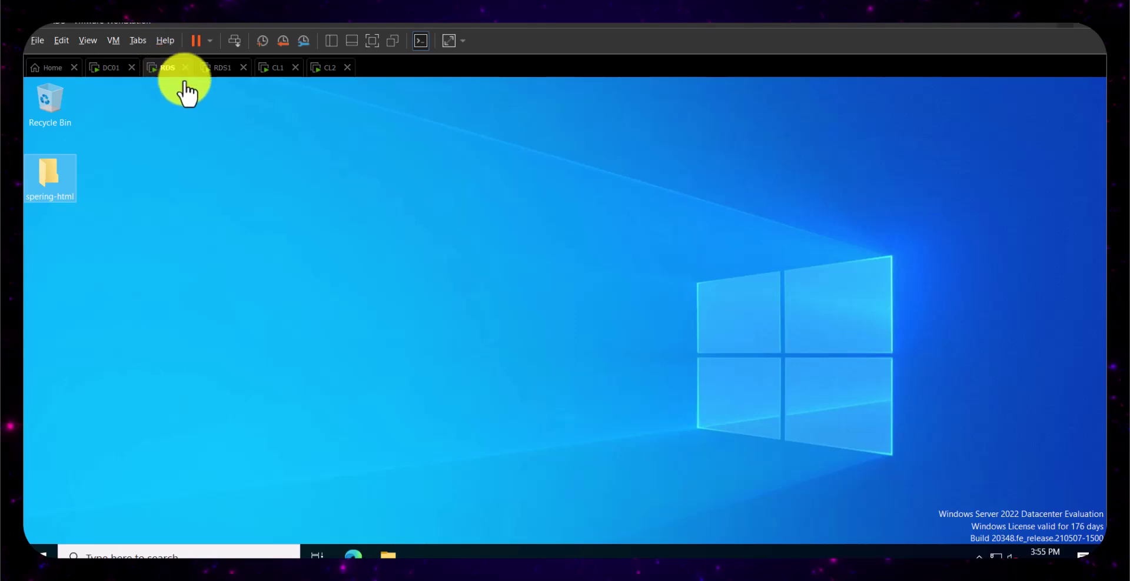
- Look over RDS1's desktop and the CL1 and CL2 lock screens, then open the Start menu on RDS
left_click(222, 70)
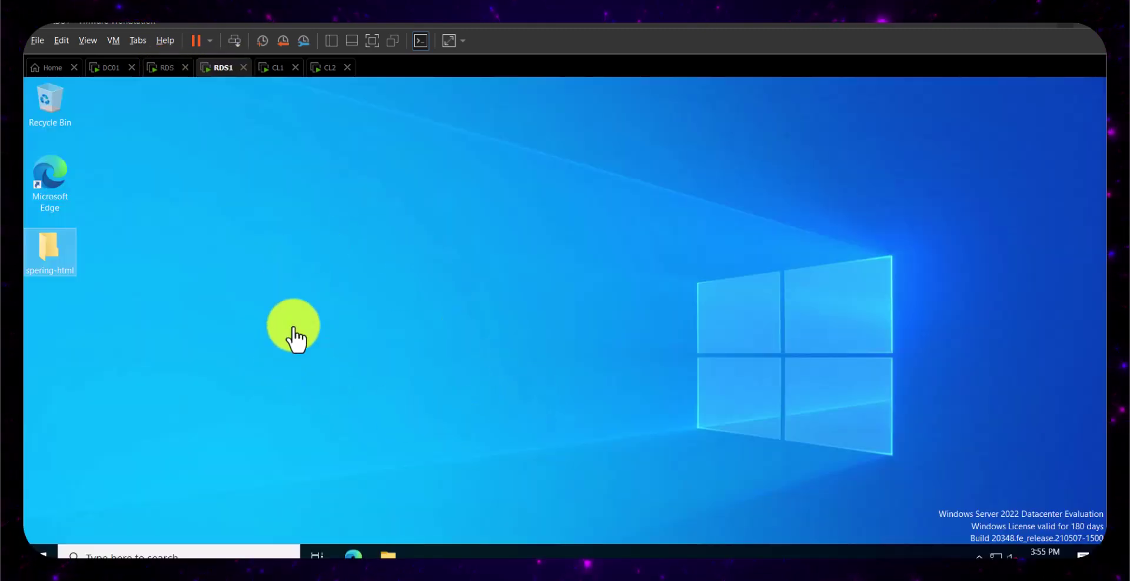
left_click(273, 70)
left_click(328, 68)
left_click(277, 68)
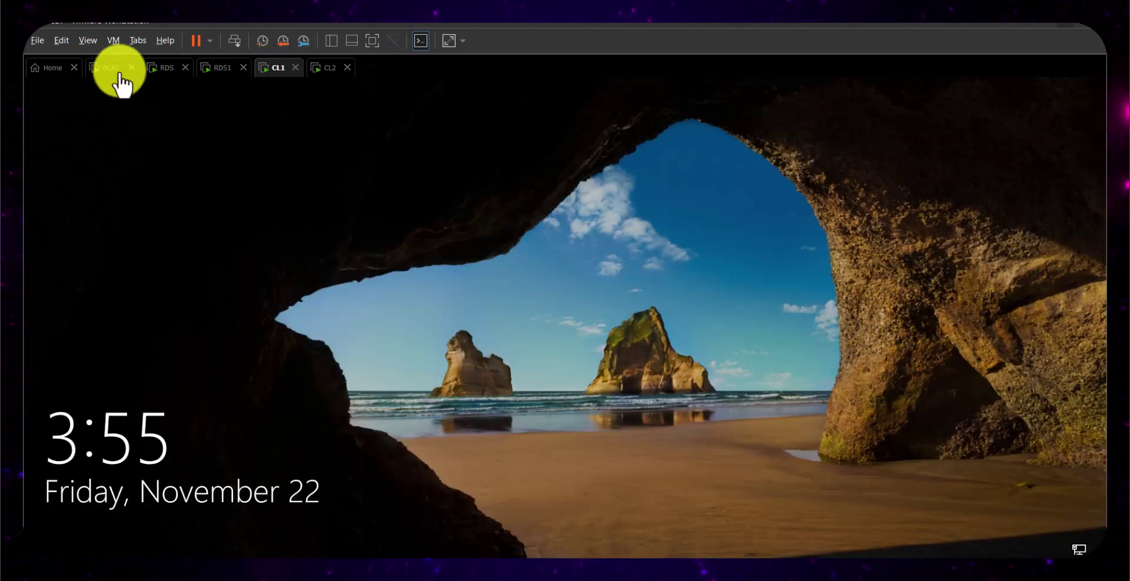
left_click(161, 68)
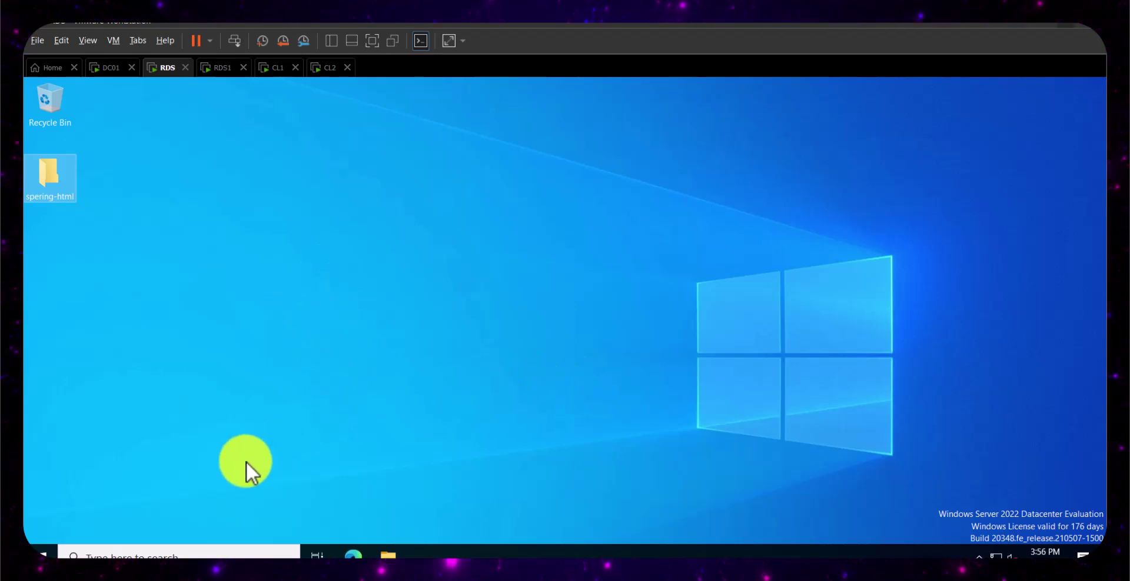
left_click(42, 552)
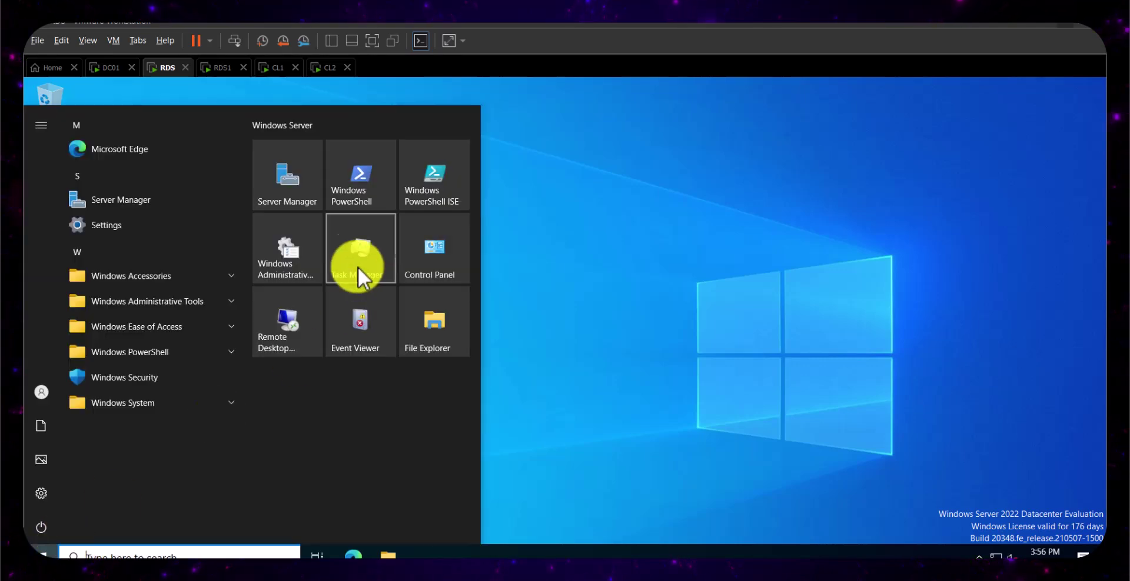
- Start the Add Roles and Features wizard with role-based installation targeting RDS.demo.local
left_click(308, 202)
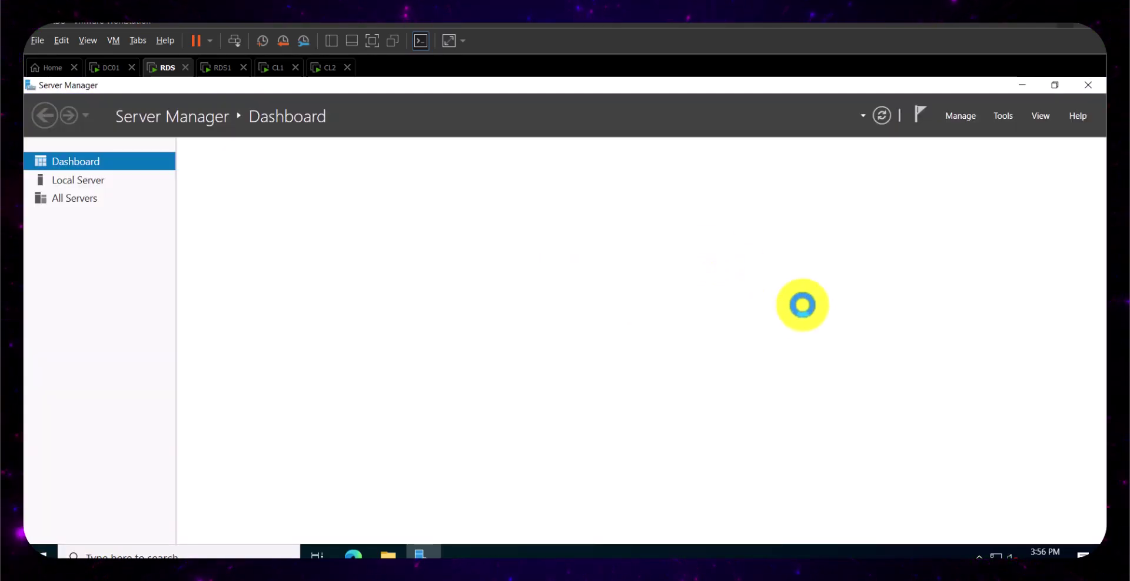
left_click(1000, 116)
left_click(958, 118)
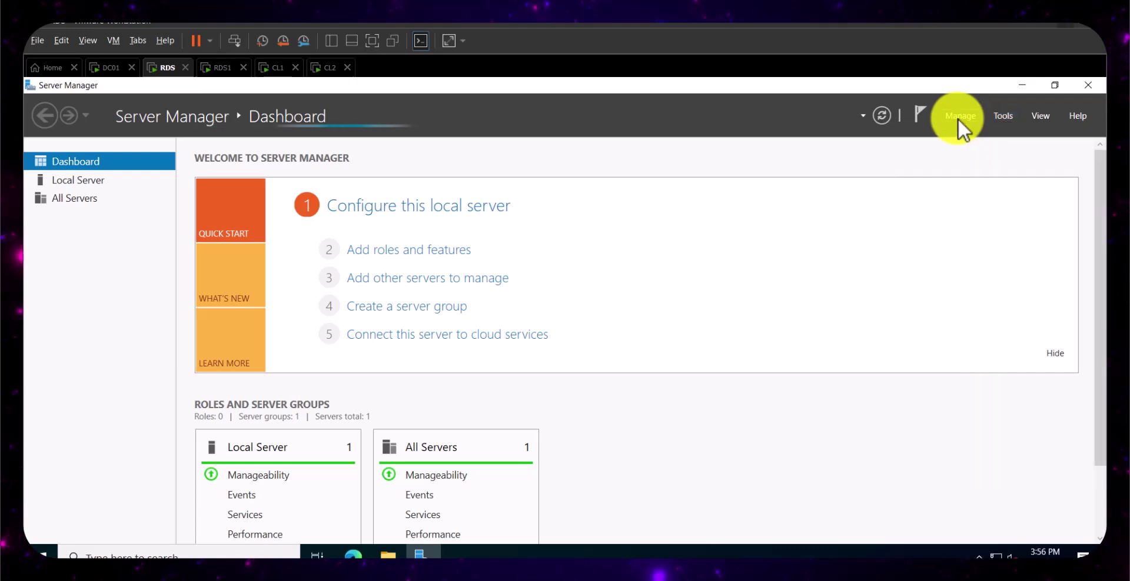
left_click(960, 120)
left_click(983, 131)
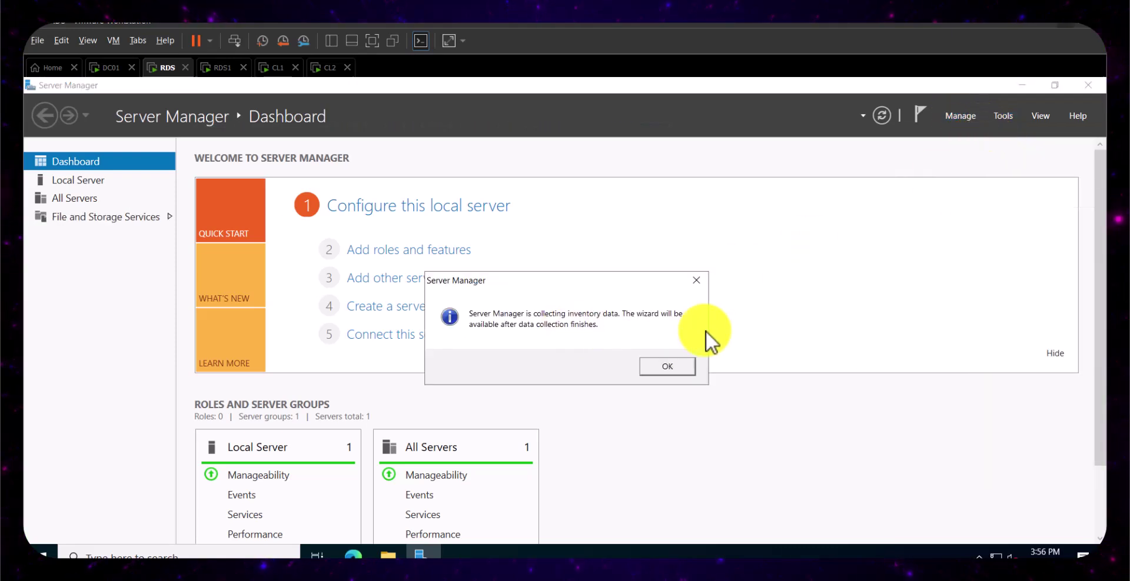
left_click(660, 370)
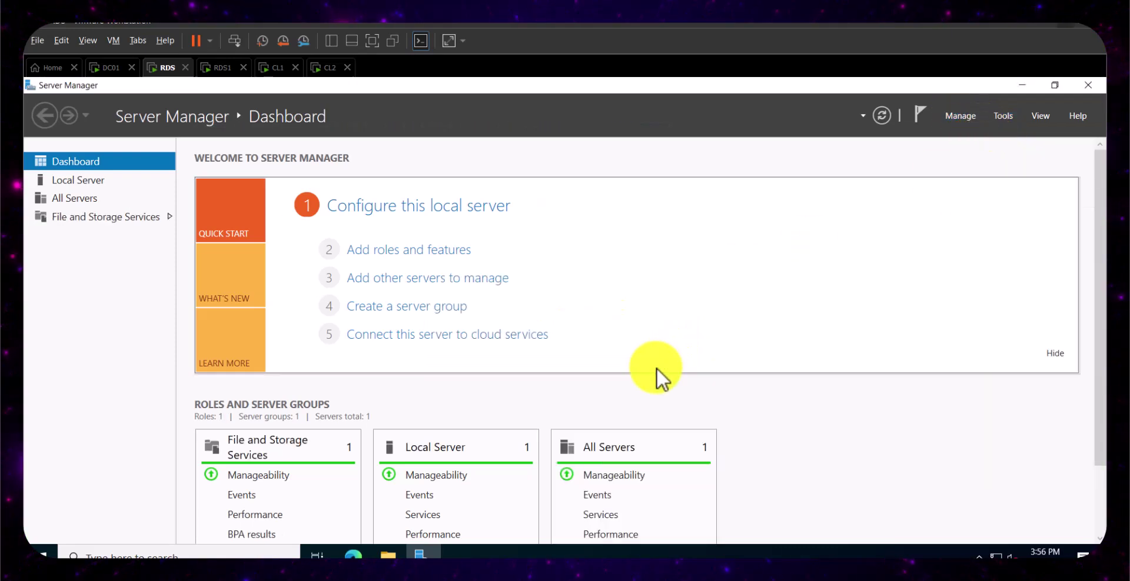
left_click(959, 119)
left_click(986, 136)
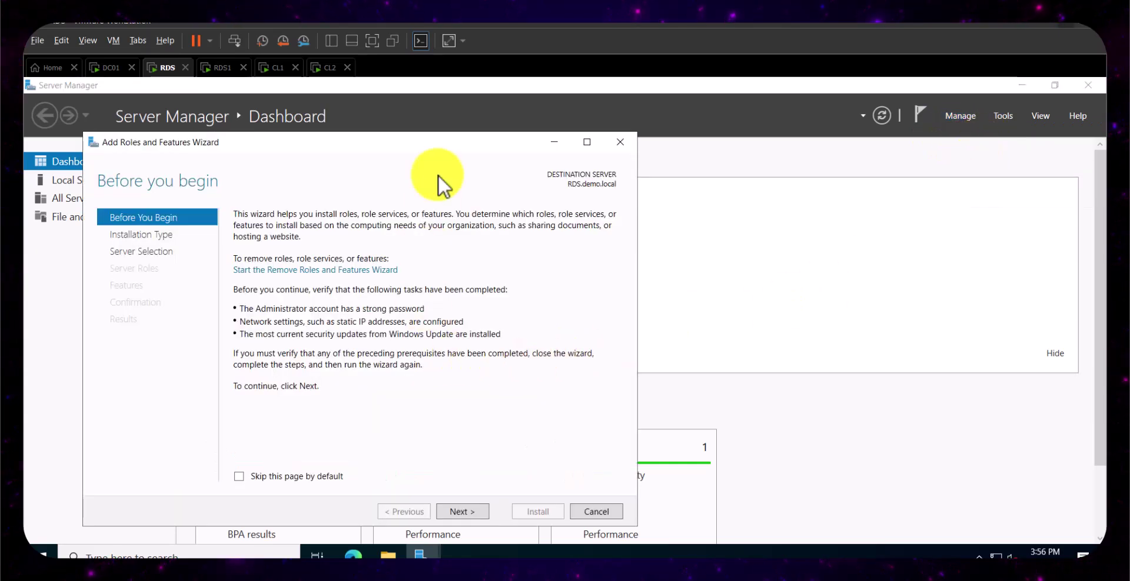
left_click_drag(418, 145, 500, 110)
left_click(549, 479)
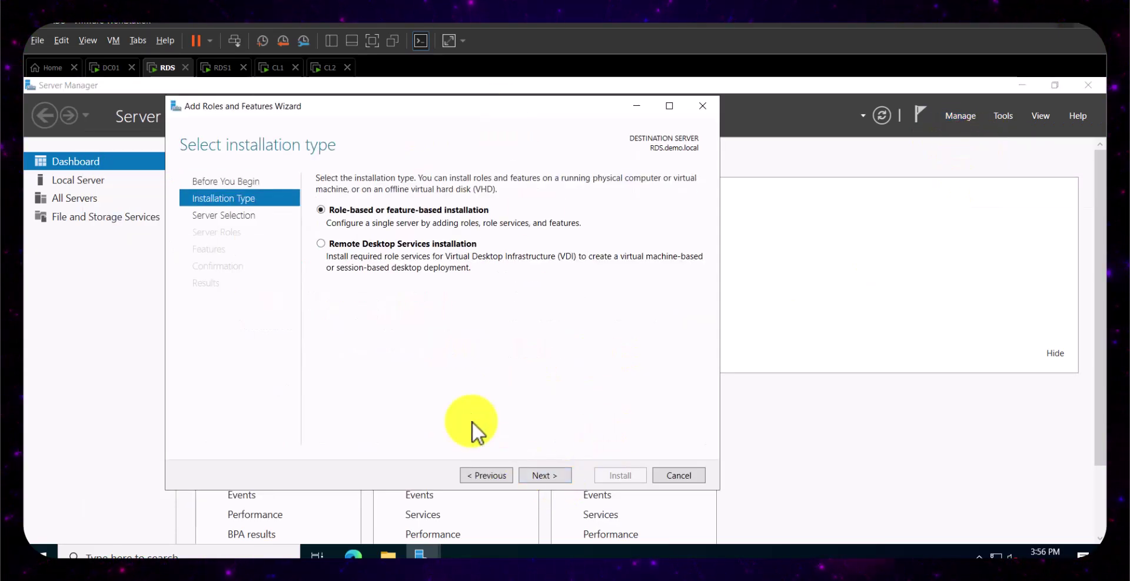
left_click(552, 476)
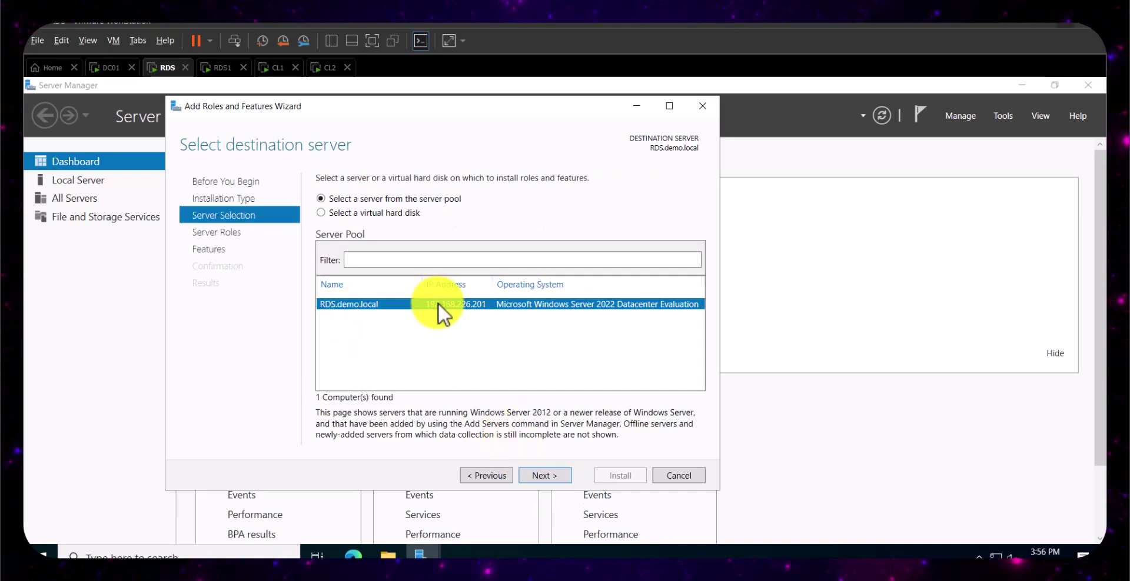
left_click(548, 479)
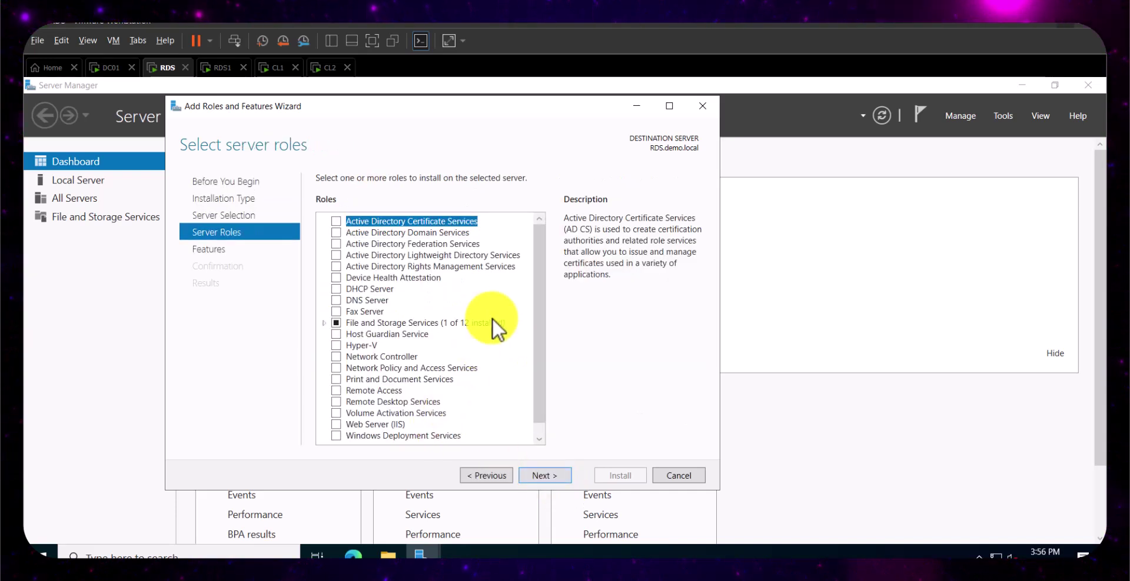
left_click_drag(536, 294, 542, 479)
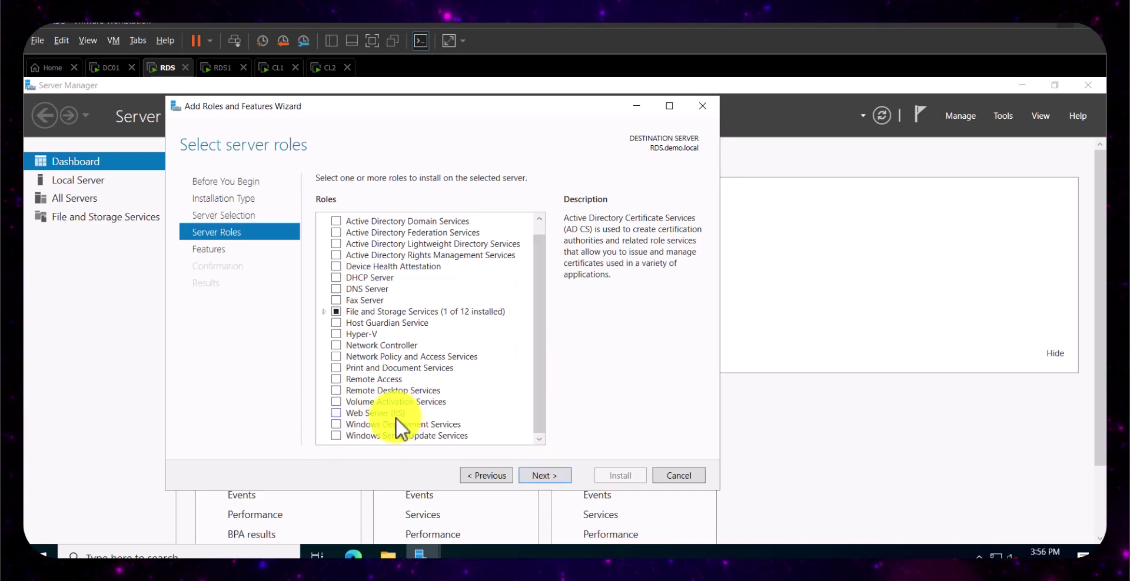
- Install Web Server (IIS) with the IIS Management Console and default role services
left_click(336, 414)
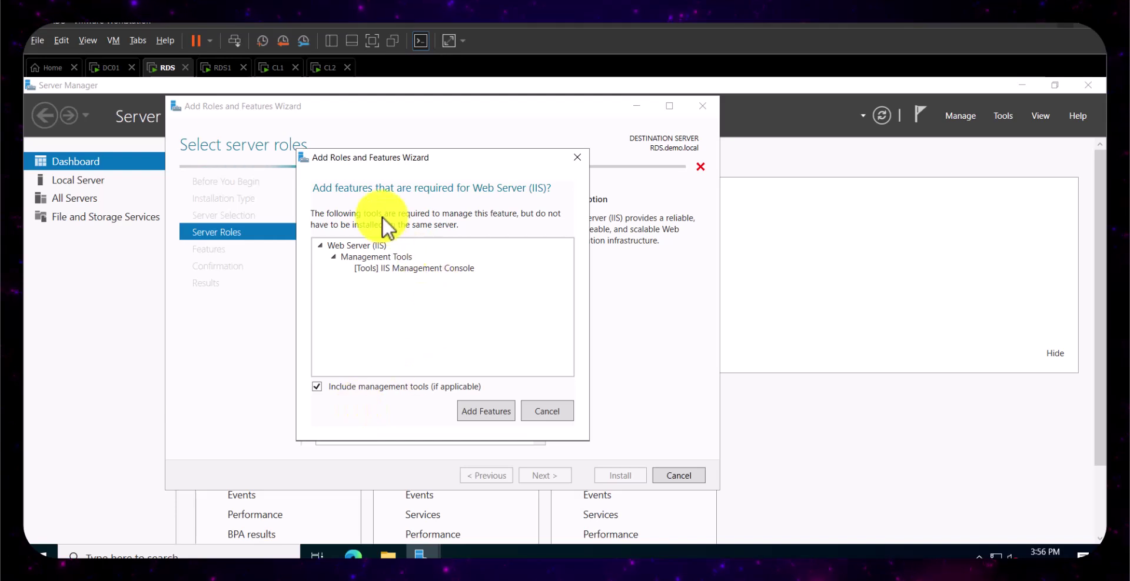
left_click(477, 412)
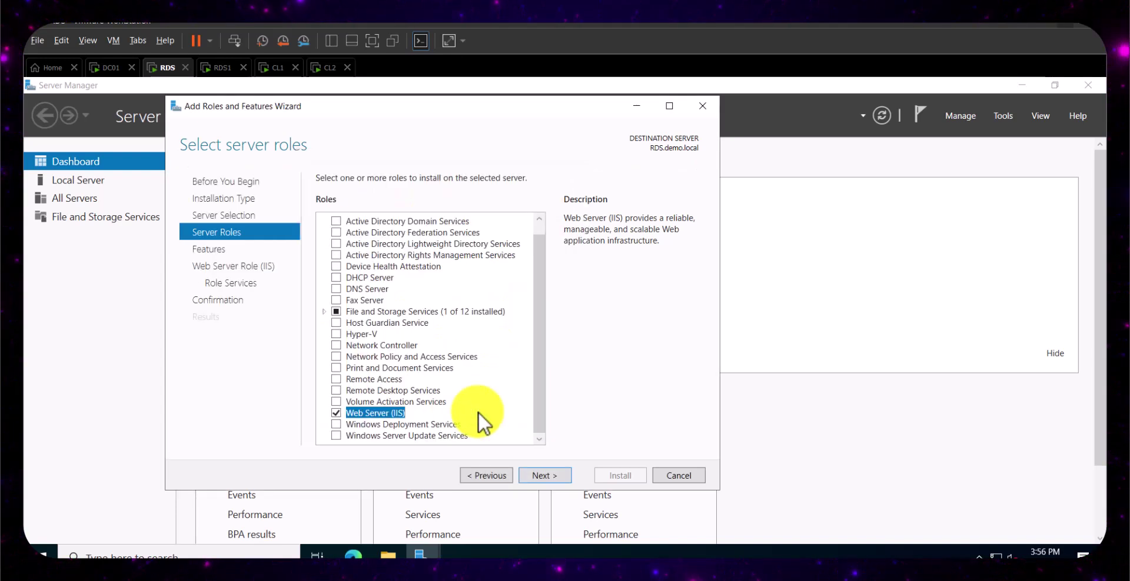
left_click(549, 475)
left_click(554, 476)
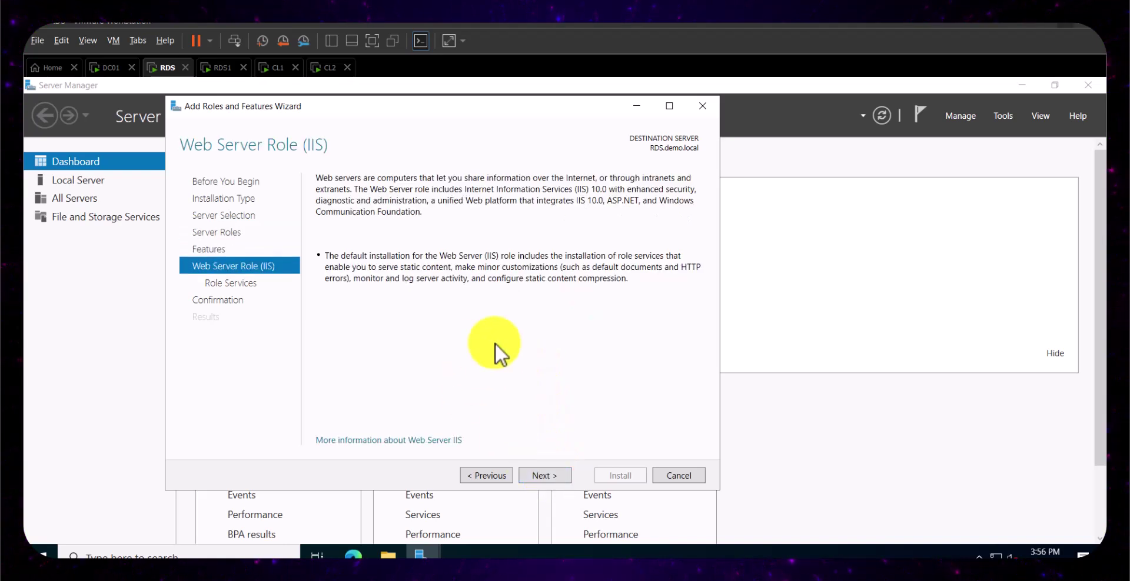
left_click(549, 474)
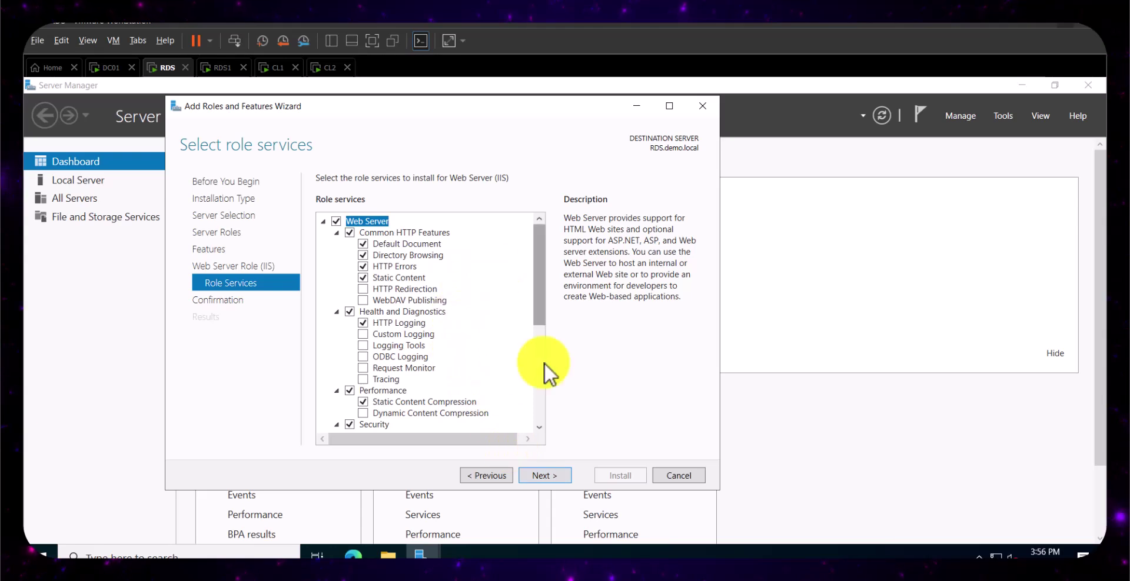
left_click(555, 478)
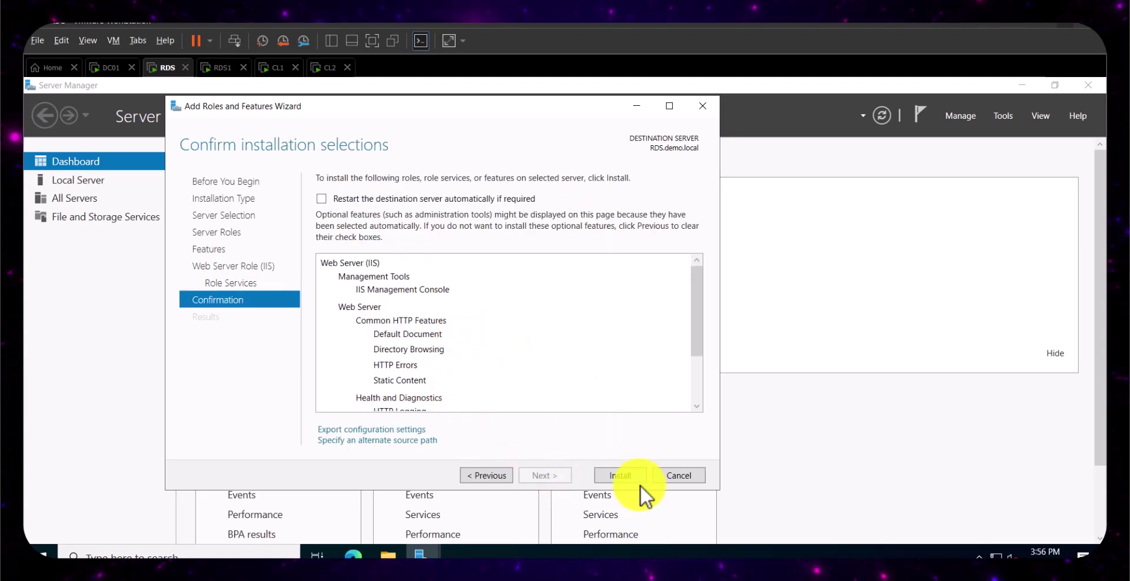
left_click(621, 480)
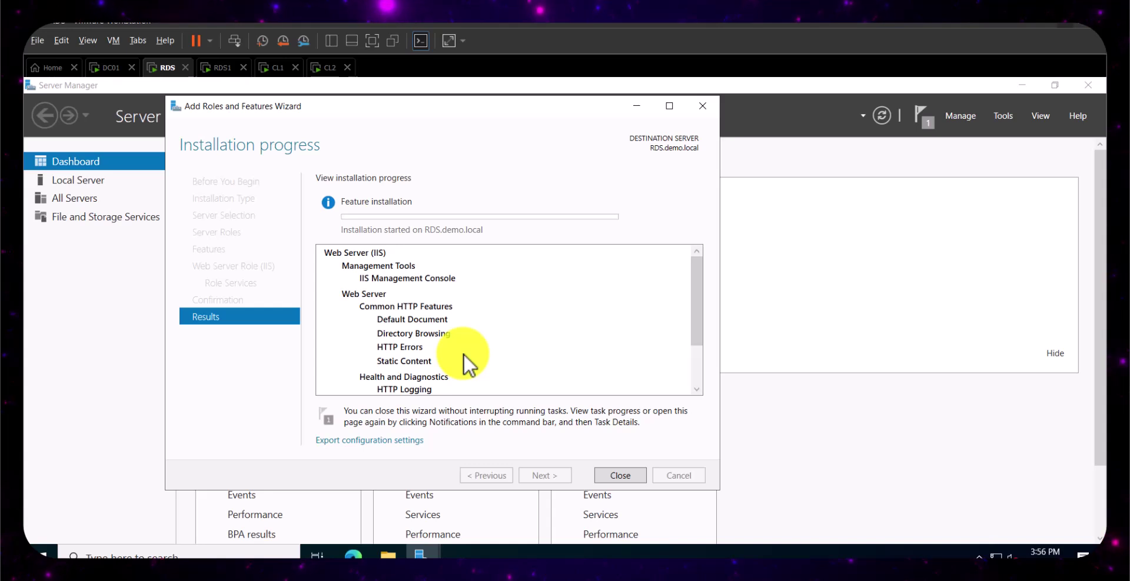
- On RDS1, open Server Manager and launch the Add Roles and Features wizard
left_click(218, 68)
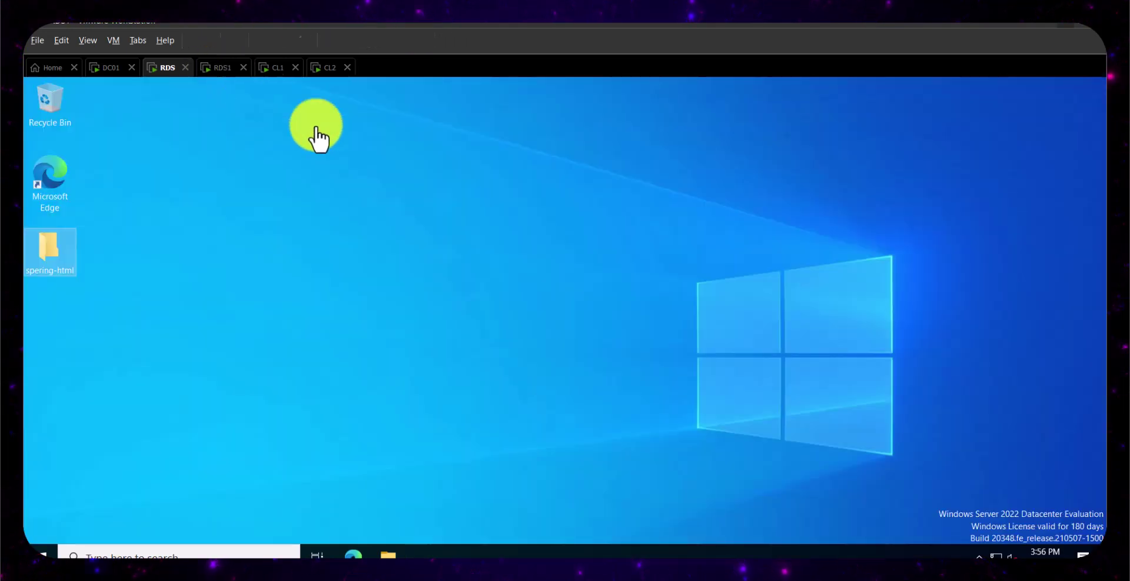
left_click(39, 550)
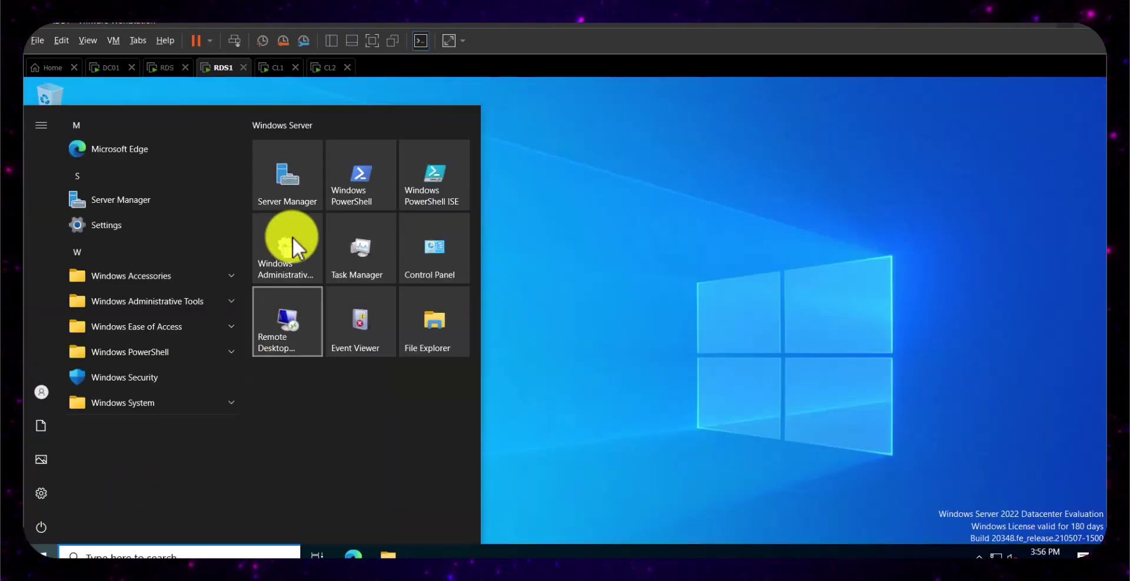
left_click(273, 197)
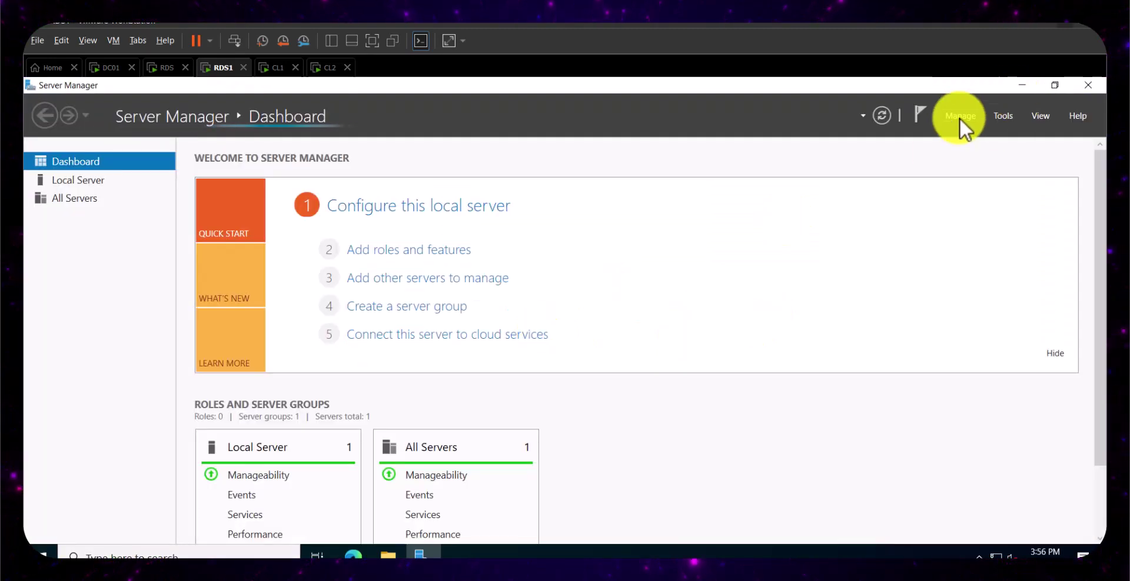
left_click(959, 117)
left_click(967, 133)
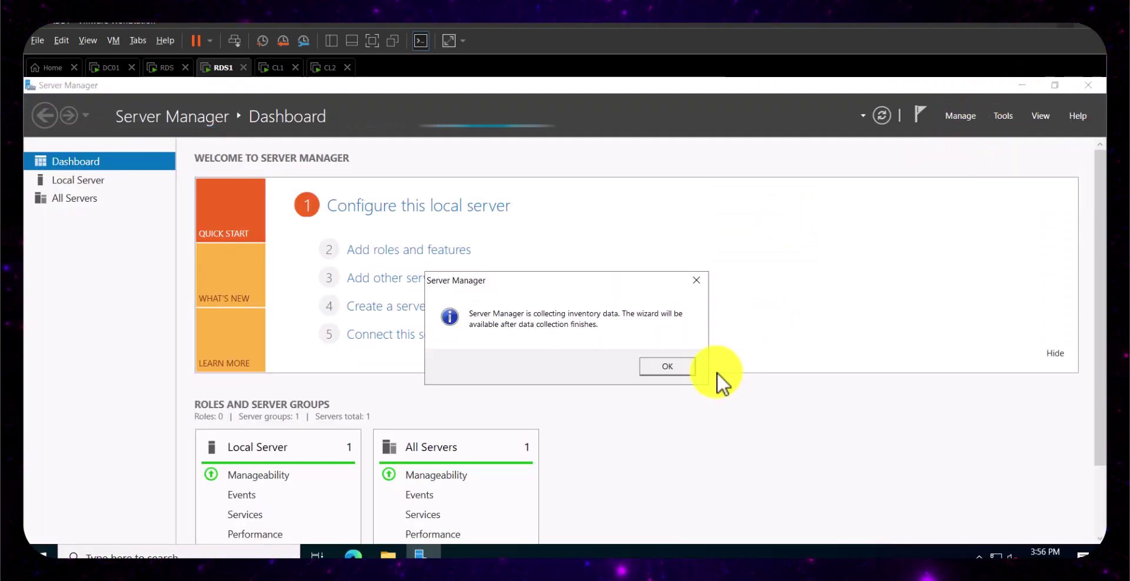
left_click(680, 373)
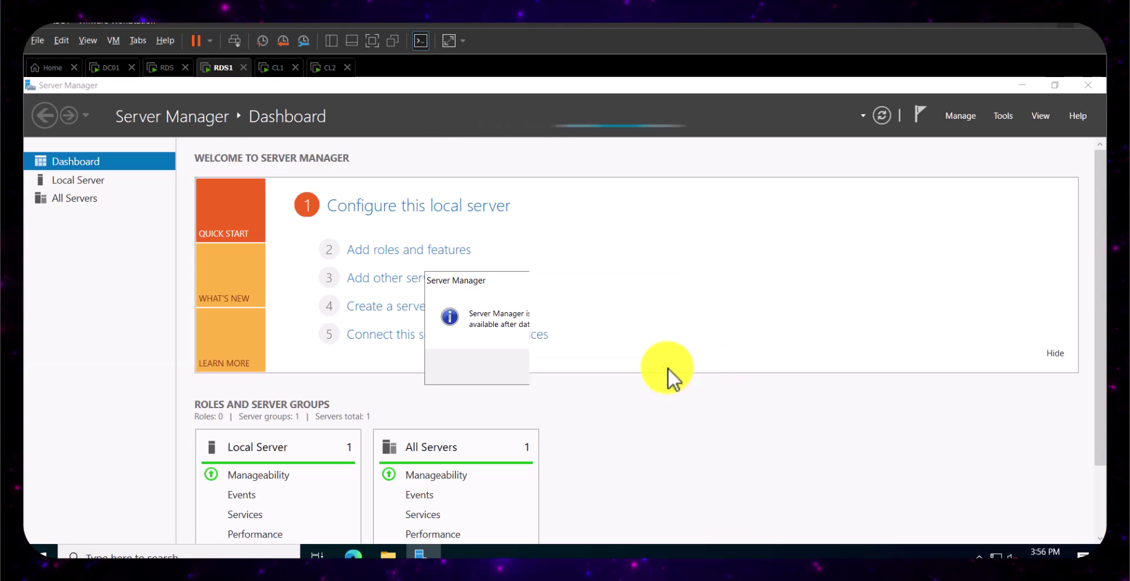
left_click(959, 118)
left_click(974, 134)
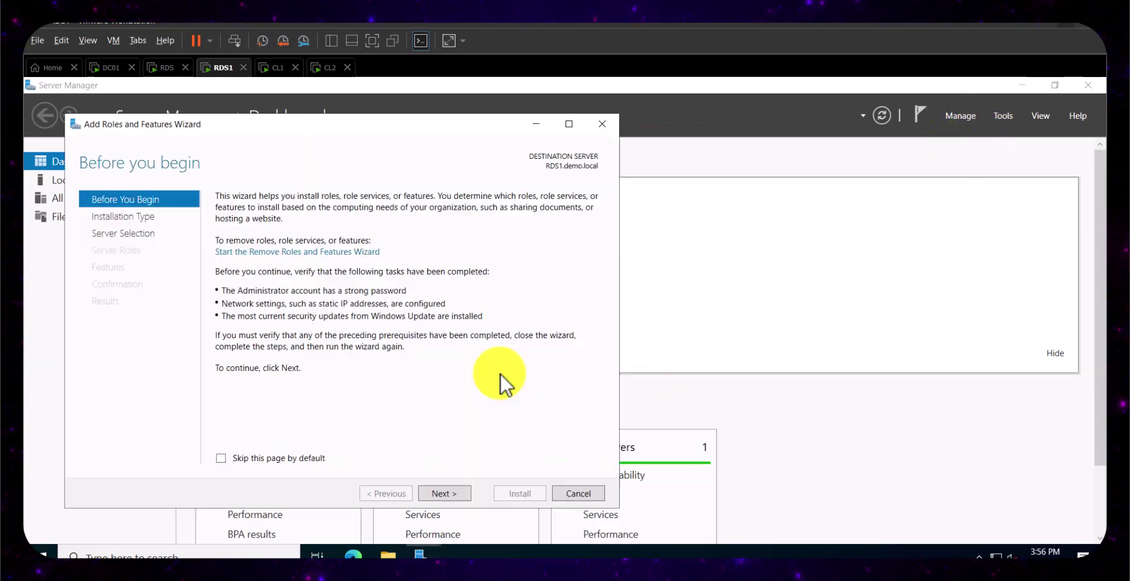
- Install Web Server (IIS) on RDS1 with its required features and default role services
left_click(448, 493)
left_click(446, 495)
left_click(447, 495)
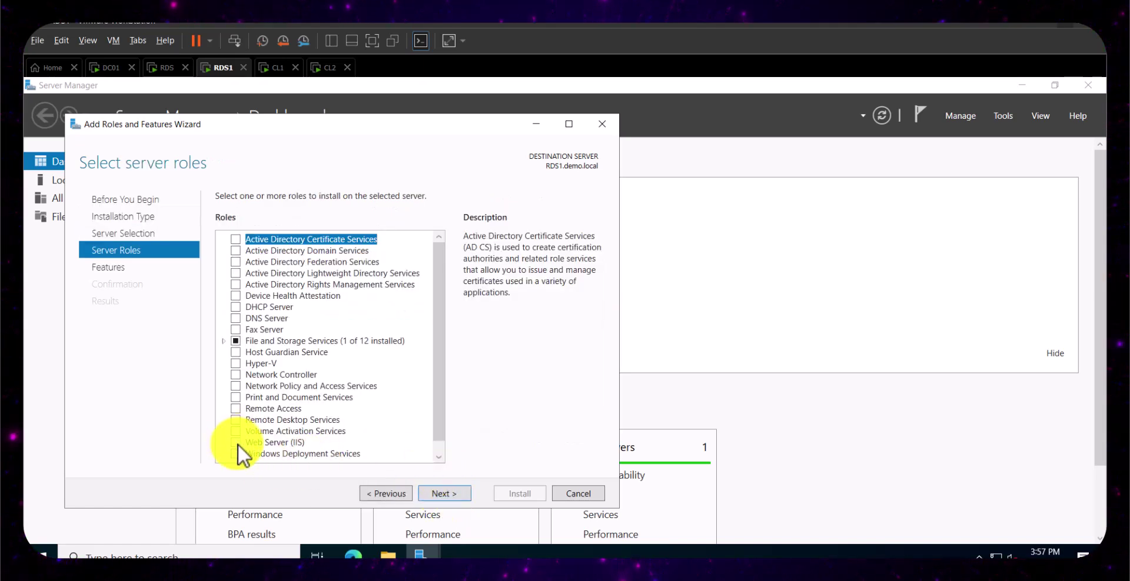
left_click(238, 444)
left_click(378, 433)
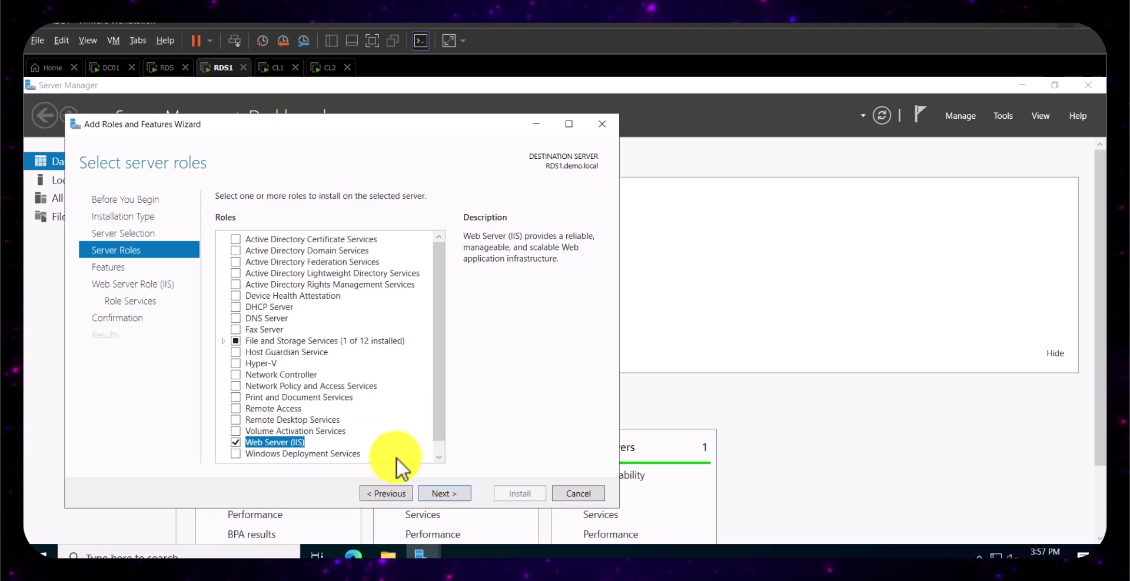
left_click(440, 492)
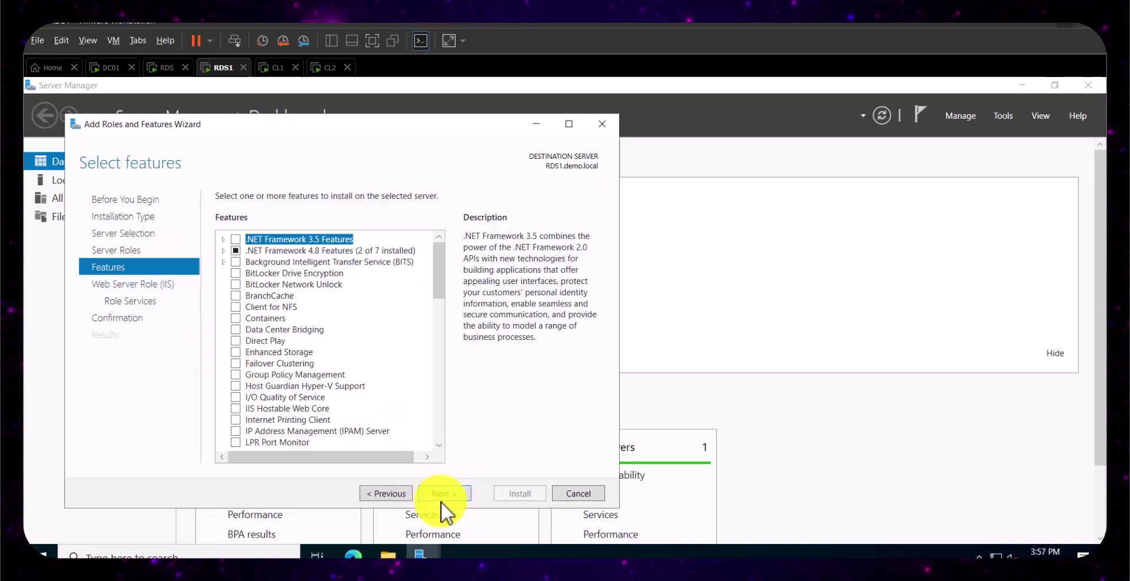
left_click(444, 495)
left_click(453, 494)
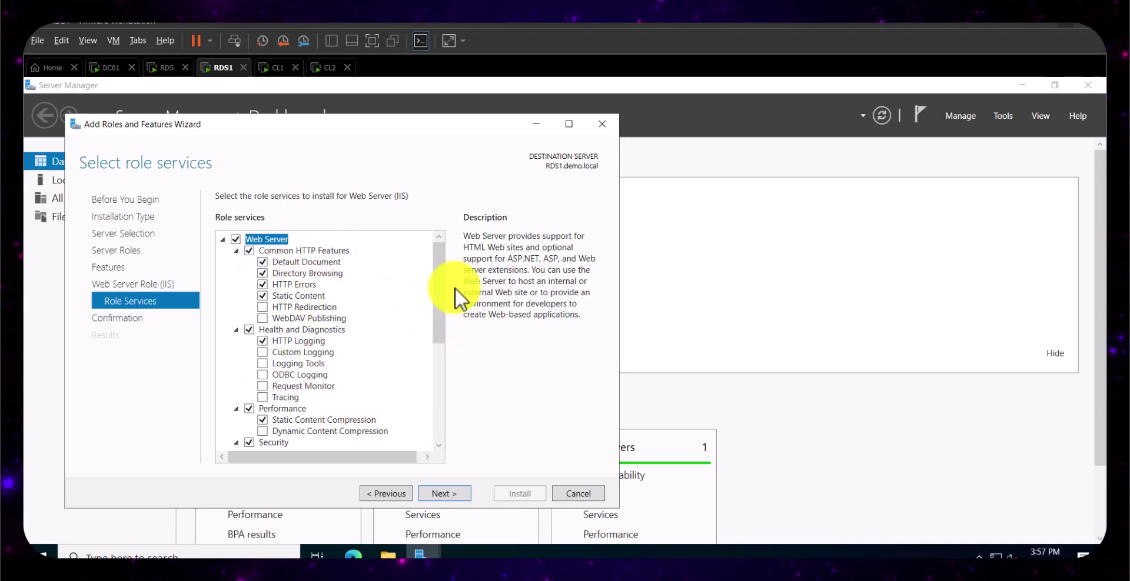
left_click(451, 496)
left_click(521, 493)
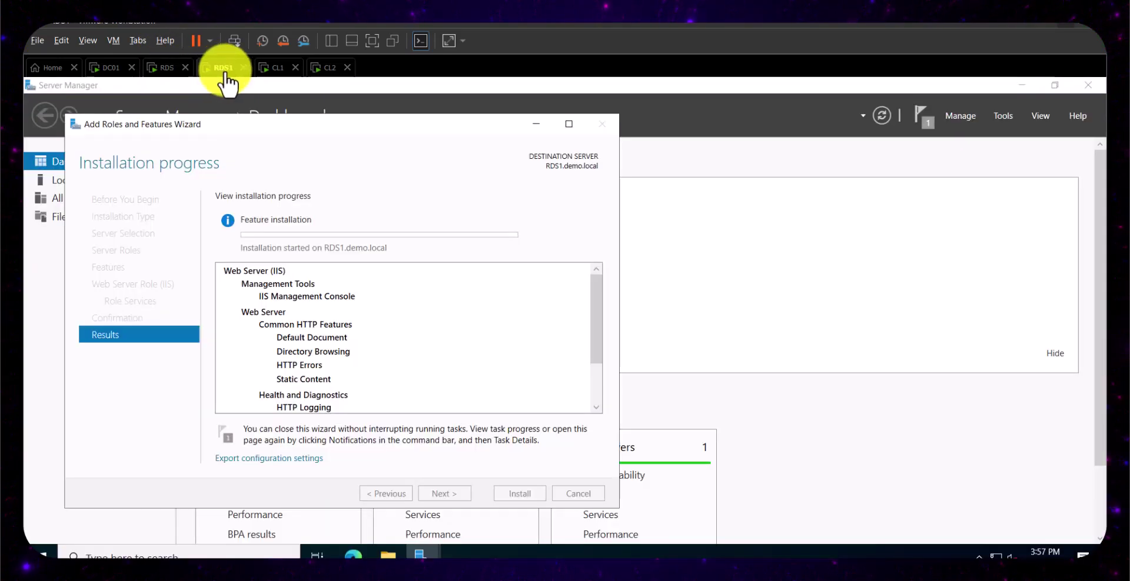
- Confirm the IIS installs succeeded on RDS and RDS1 and close both wizards
left_click(165, 68)
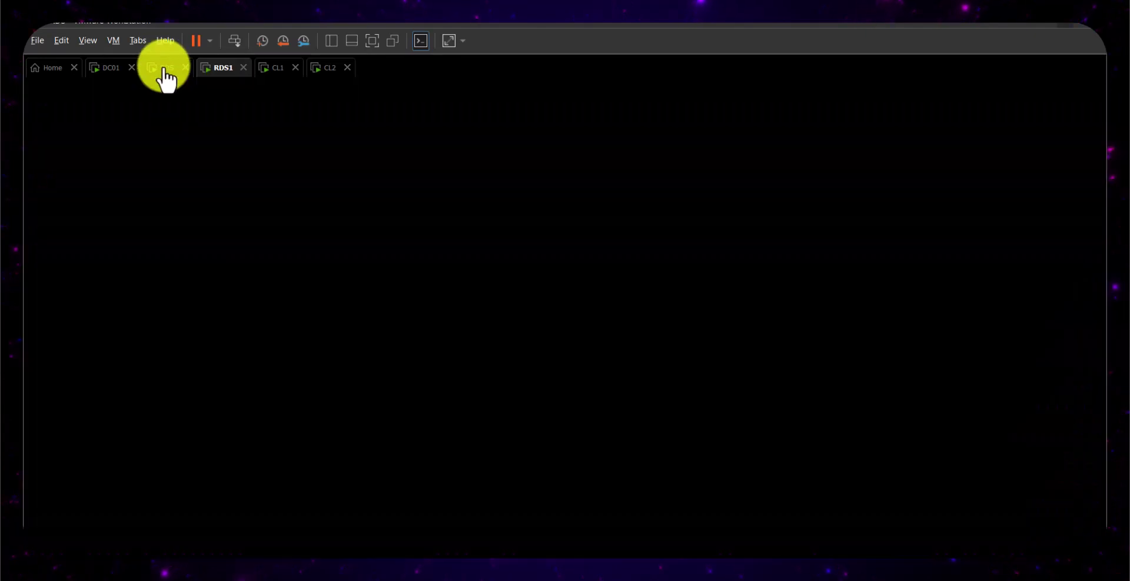
left_click(222, 68)
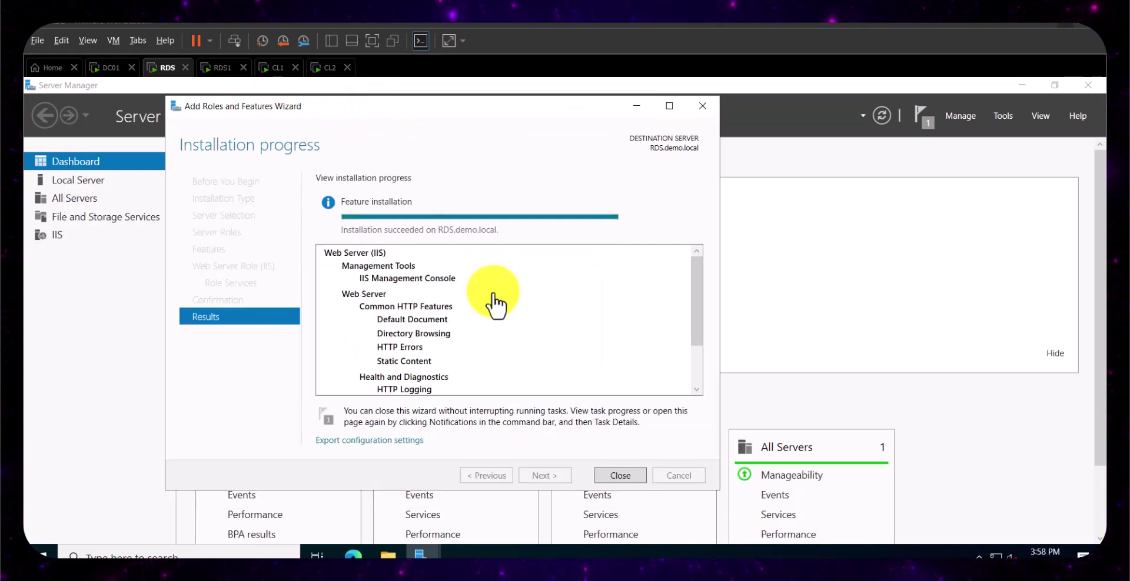
left_click(222, 68)
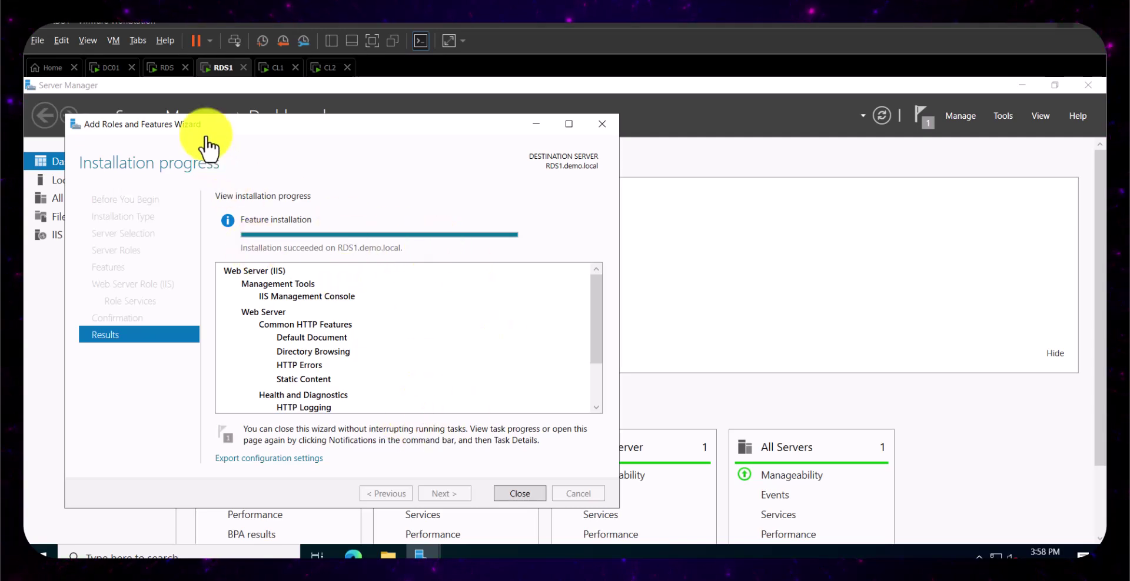
left_click(166, 69)
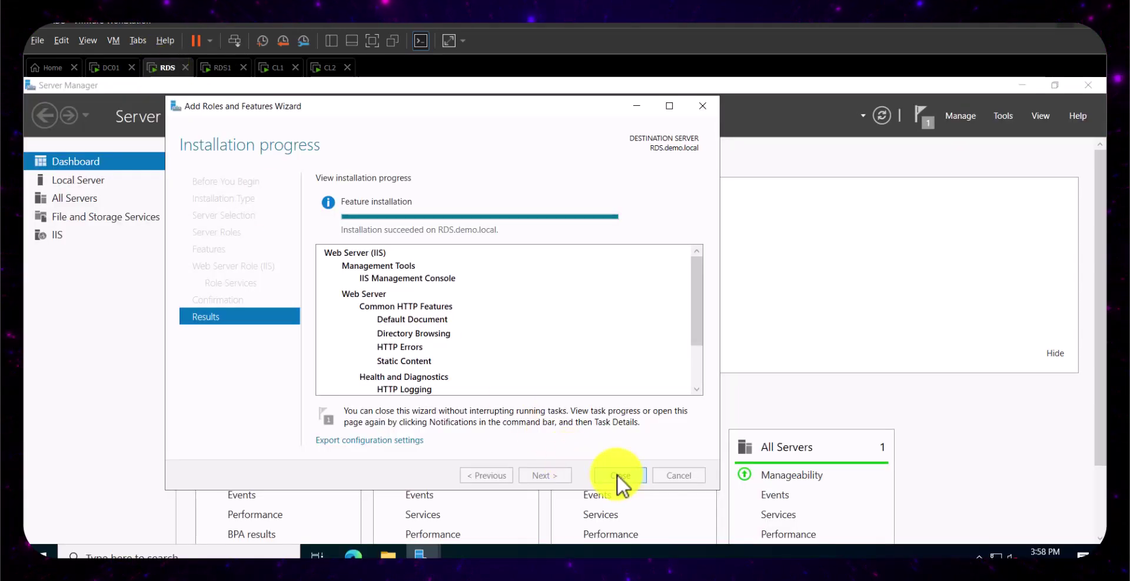
left_click(617, 475)
left_click(221, 69)
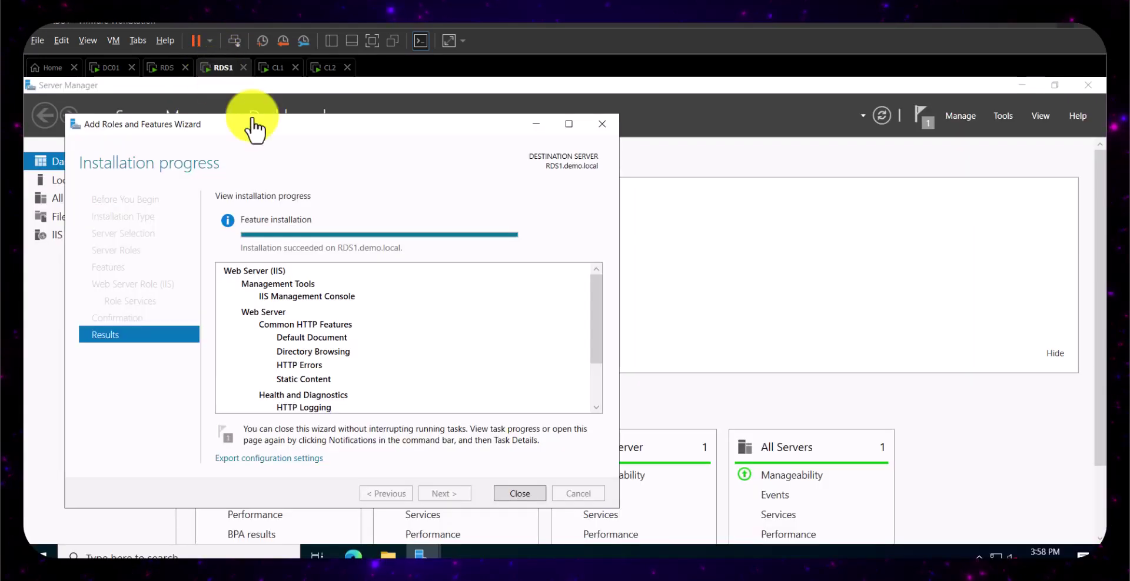
left_click(518, 492)
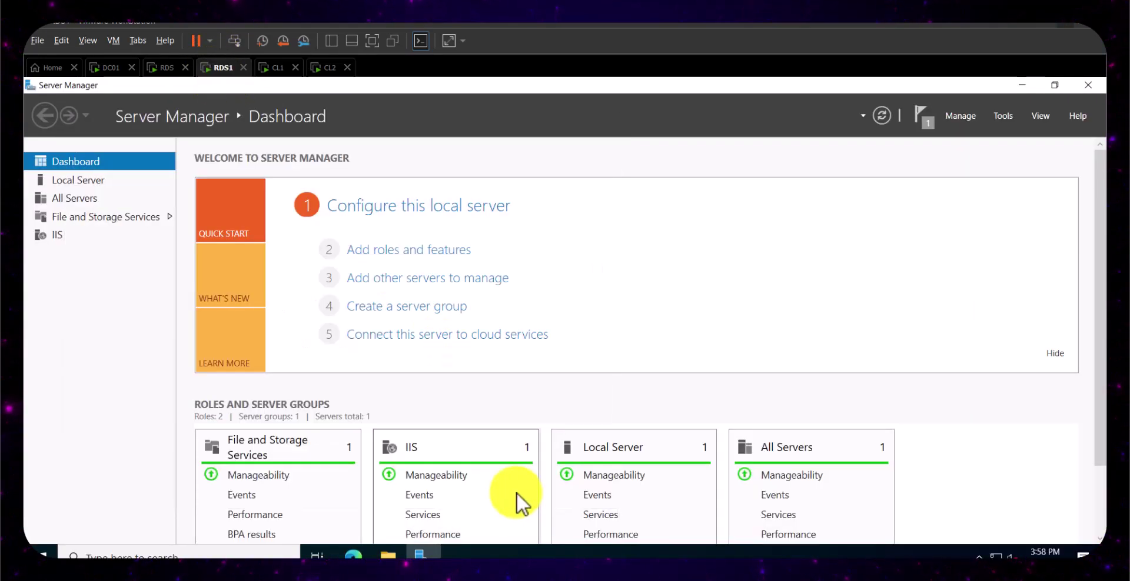
left_click(165, 68)
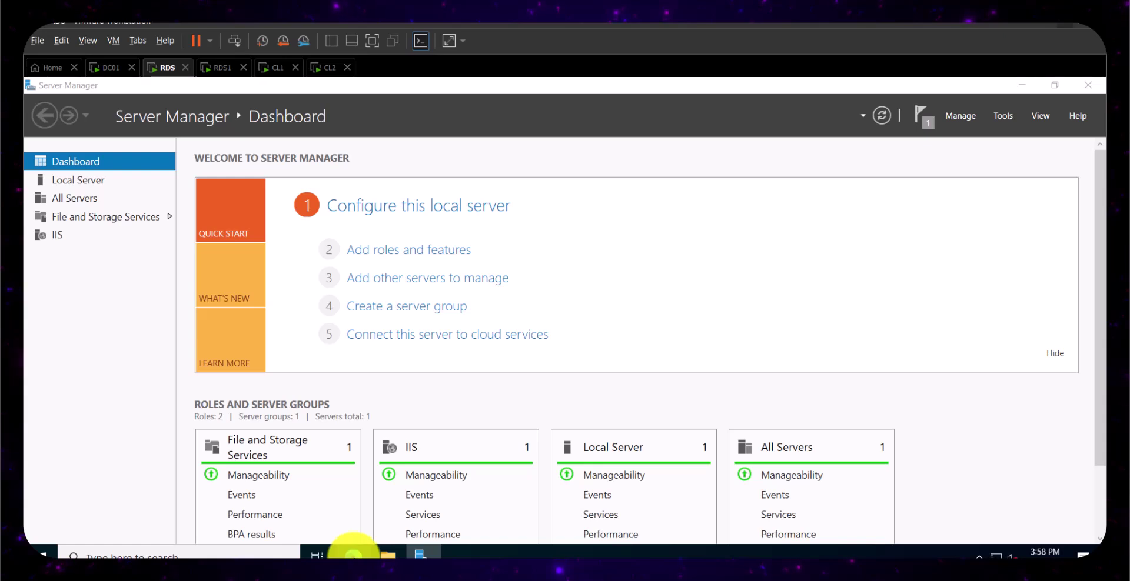
- Launch Edge on RDS and finish first-run setup without signing in or importing data
left_click(353, 553)
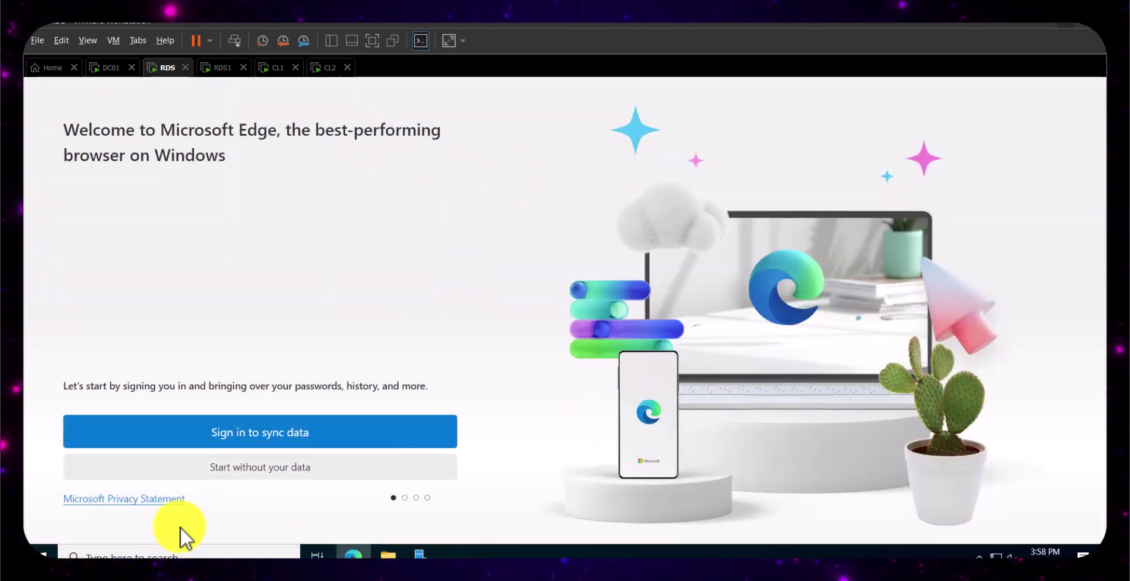
left_click(237, 476)
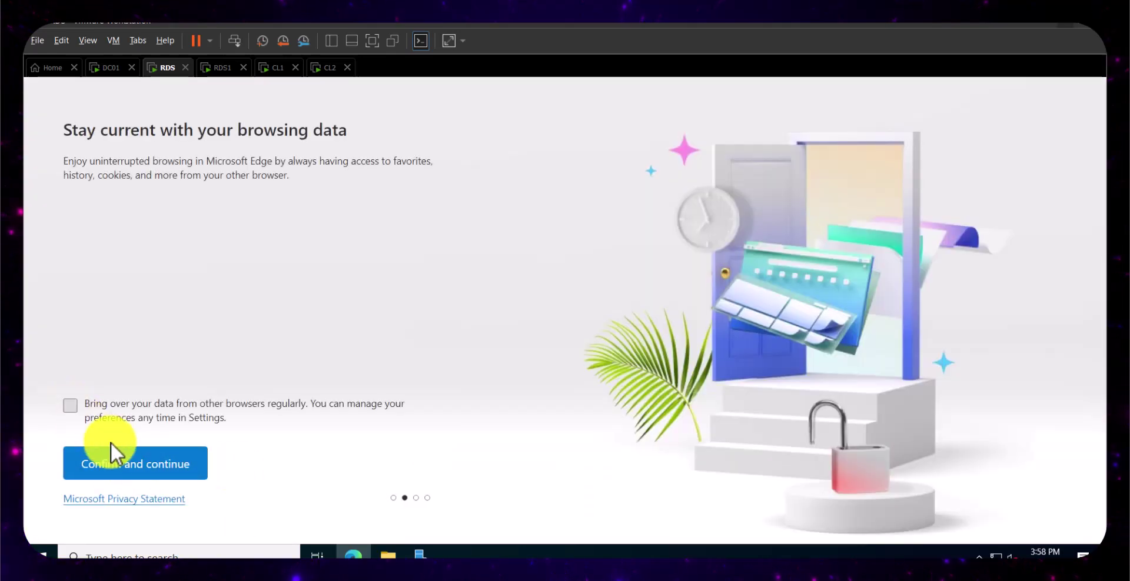
left_click(117, 471)
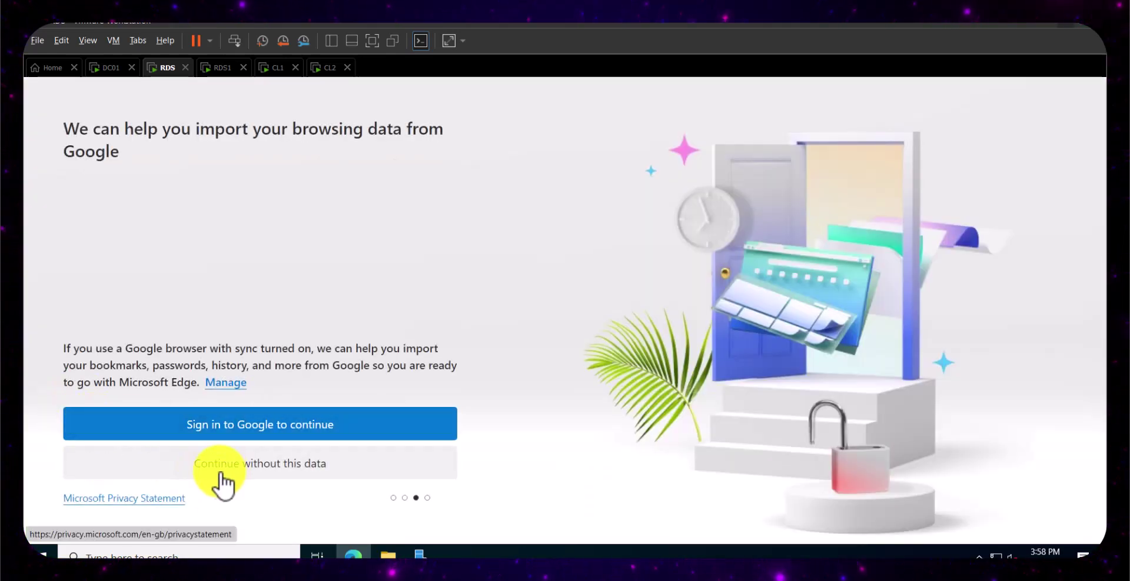
left_click(221, 473)
left_click(105, 469)
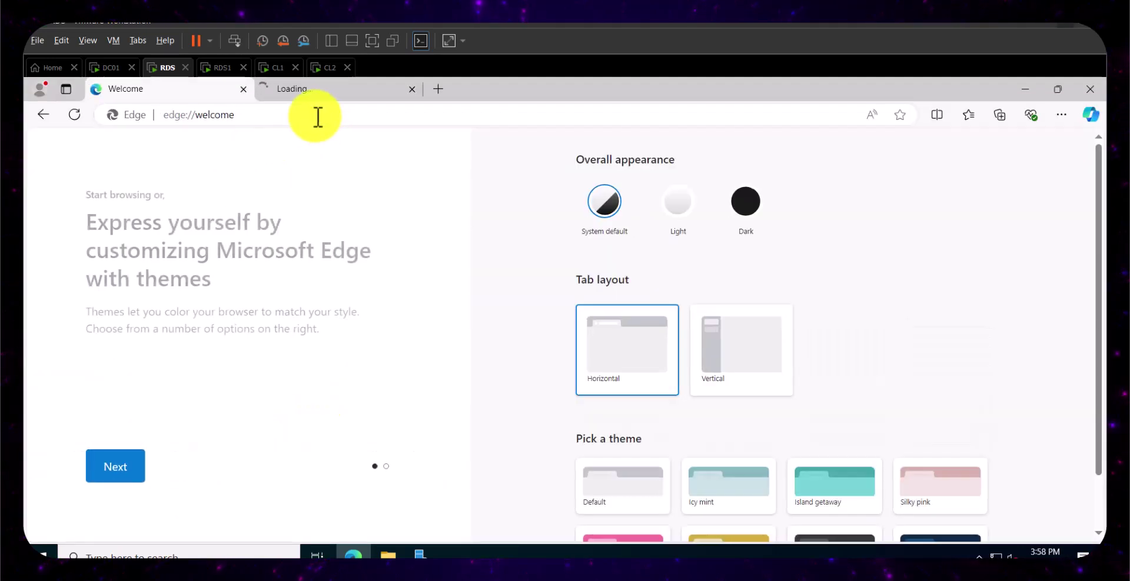
left_click(315, 116)
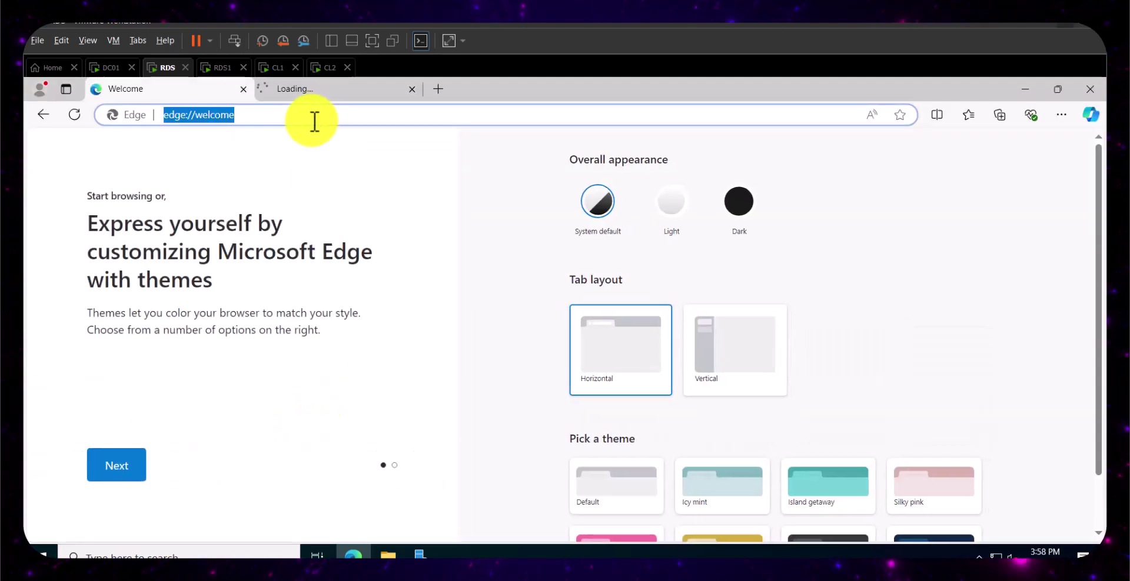
left_click(242, 89)
left_click(255, 118)
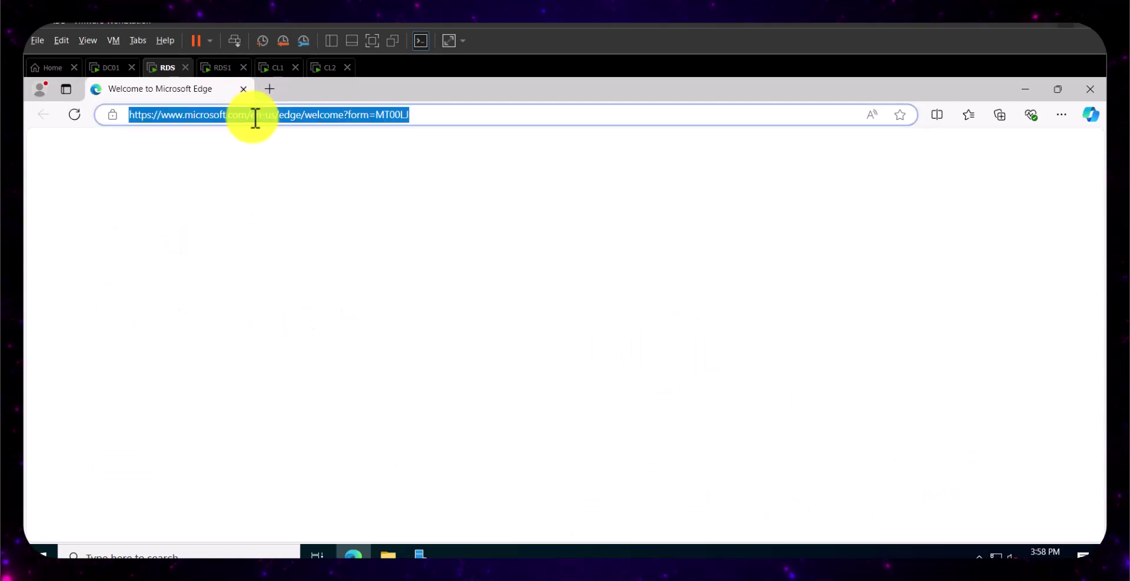
key("BackSpace")
type("htt")
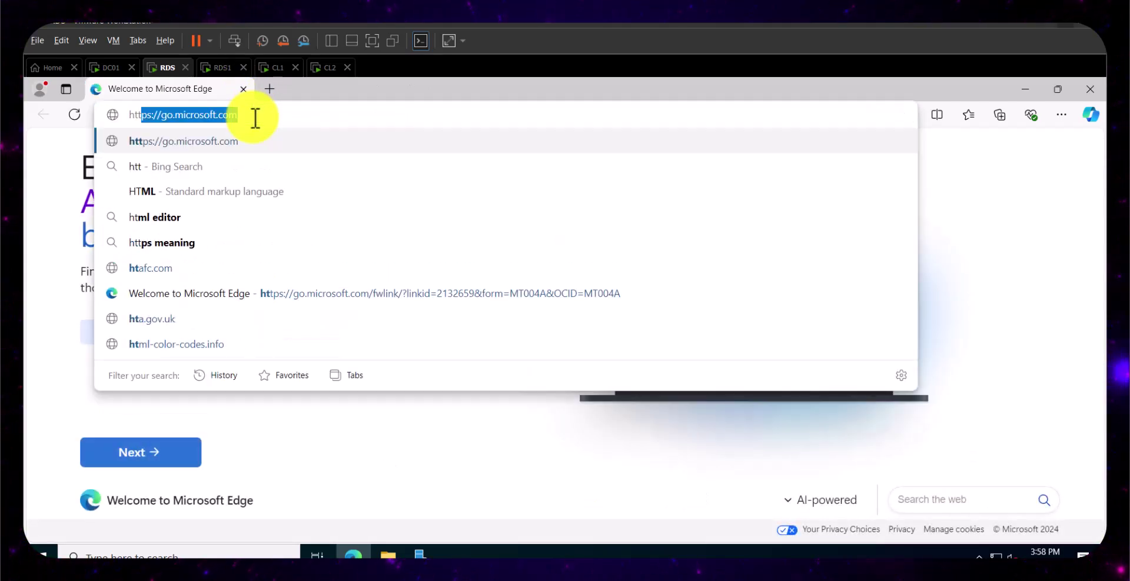
type("p")
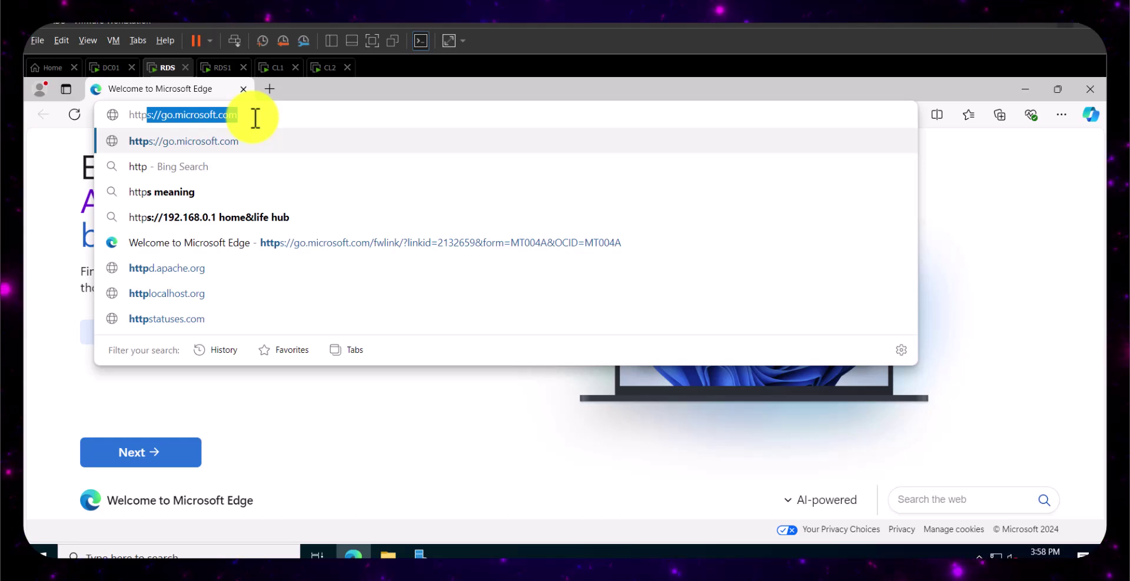
type("://local")
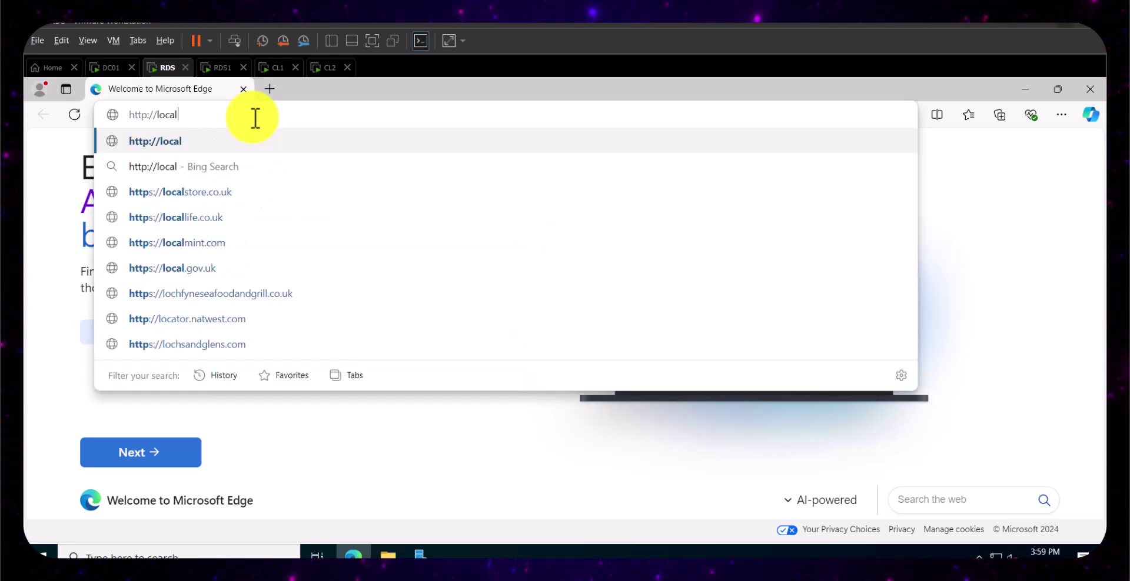
type("host")
key("Return")
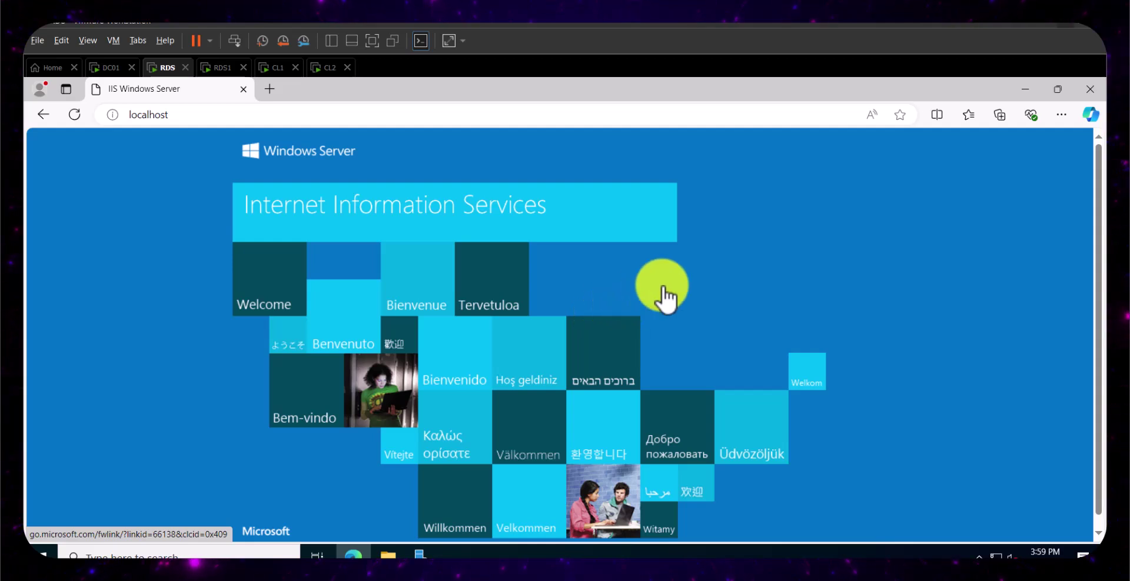
left_click(223, 68)
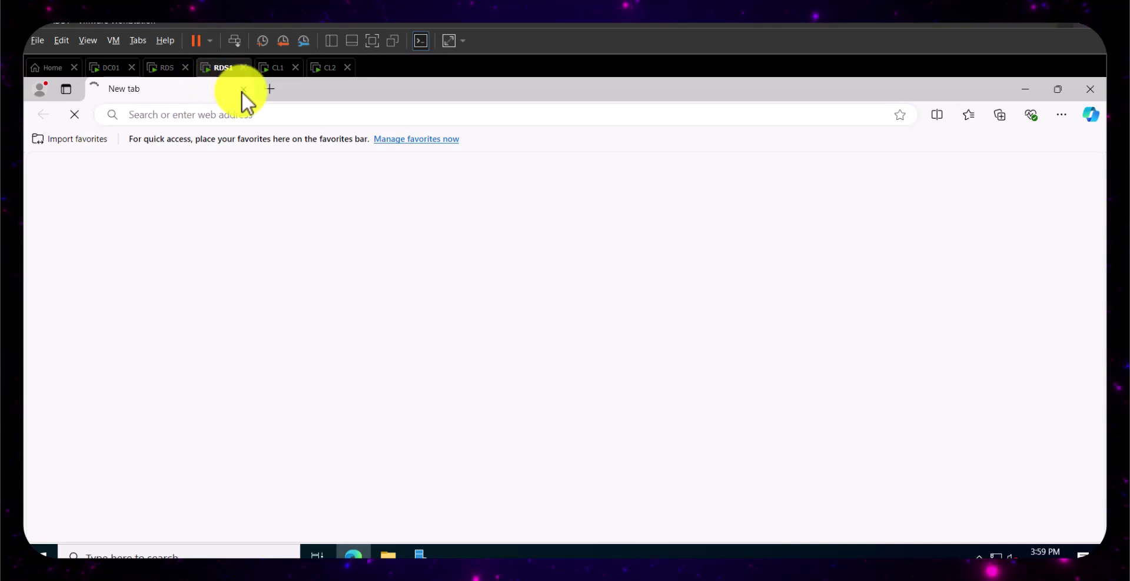
- Finish Edge setup on RDS1, declining data import and activity sharing
left_click(230, 471)
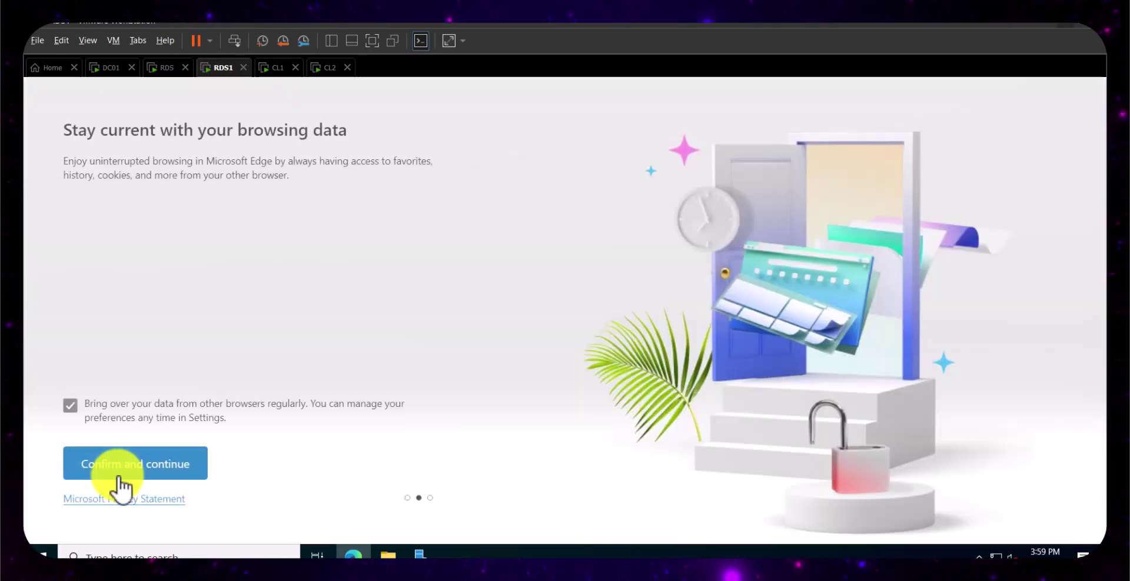
left_click(69, 406)
left_click(141, 469)
left_click(71, 424)
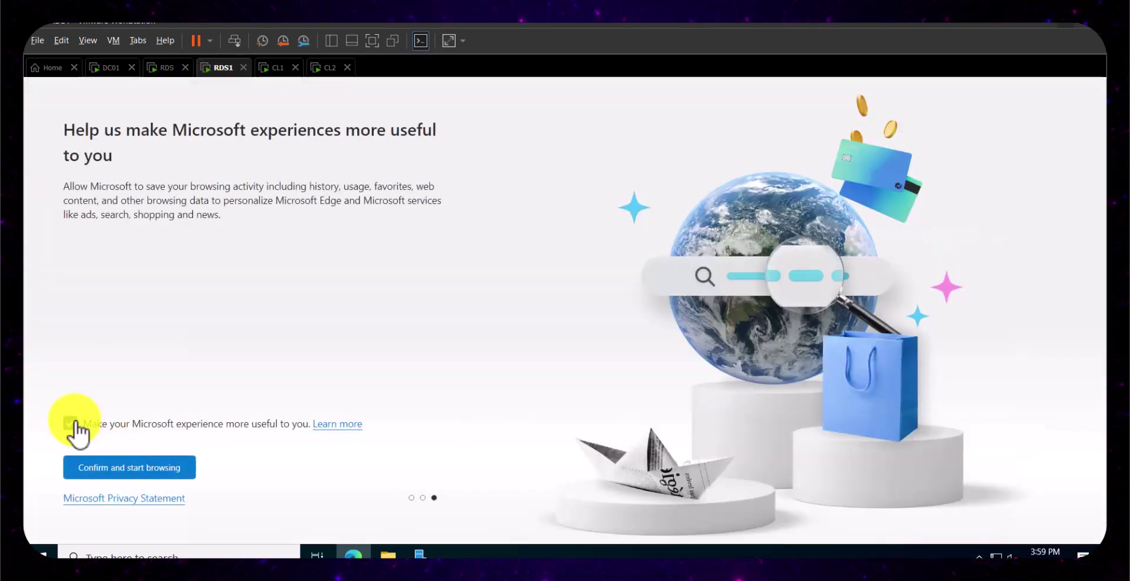
left_click(138, 470)
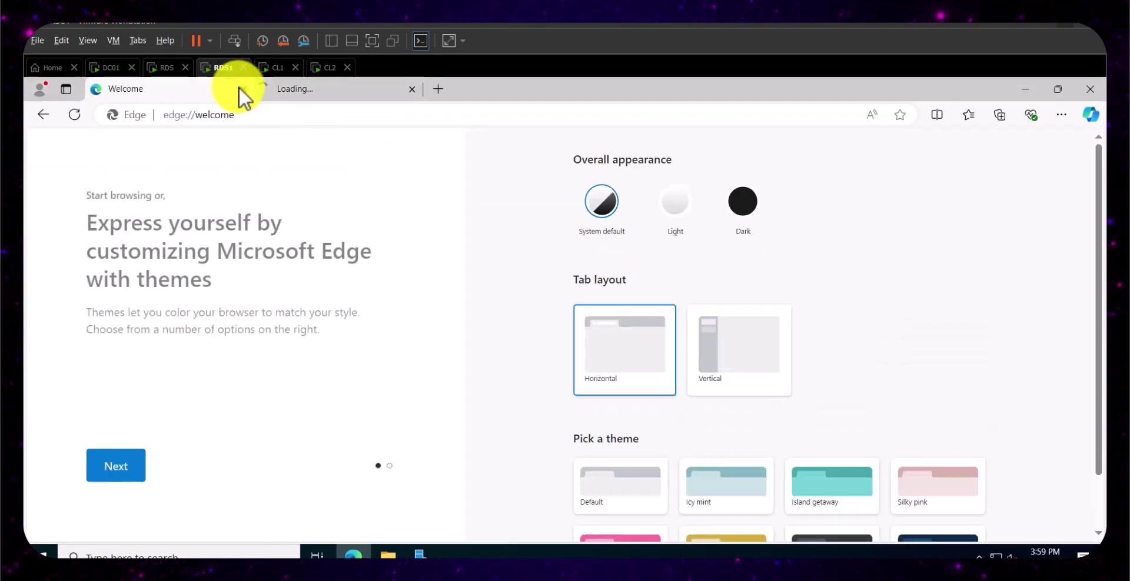
left_click(250, 116)
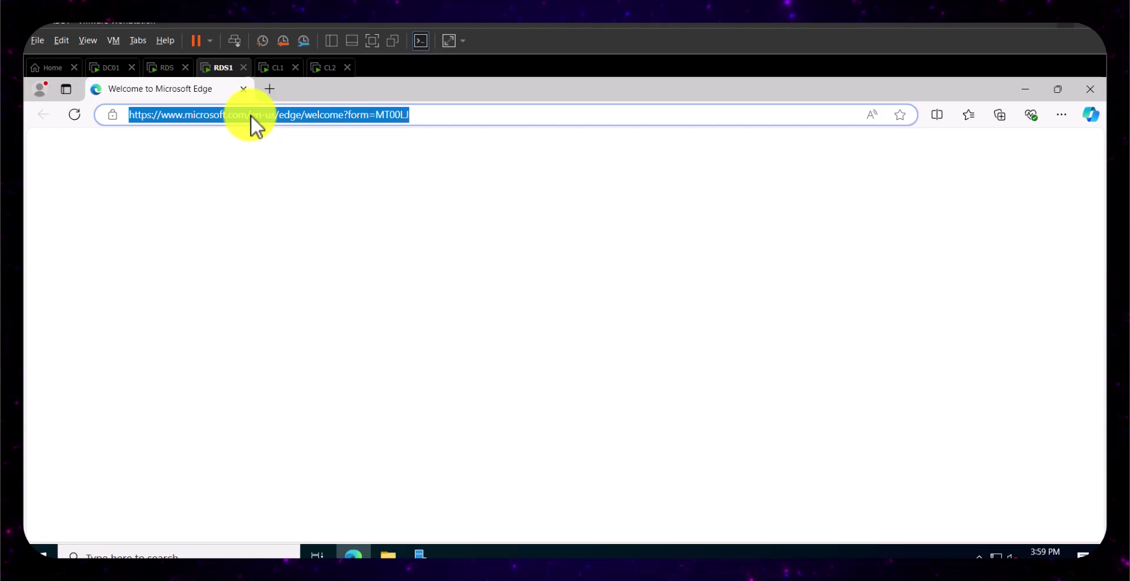
type("htt")
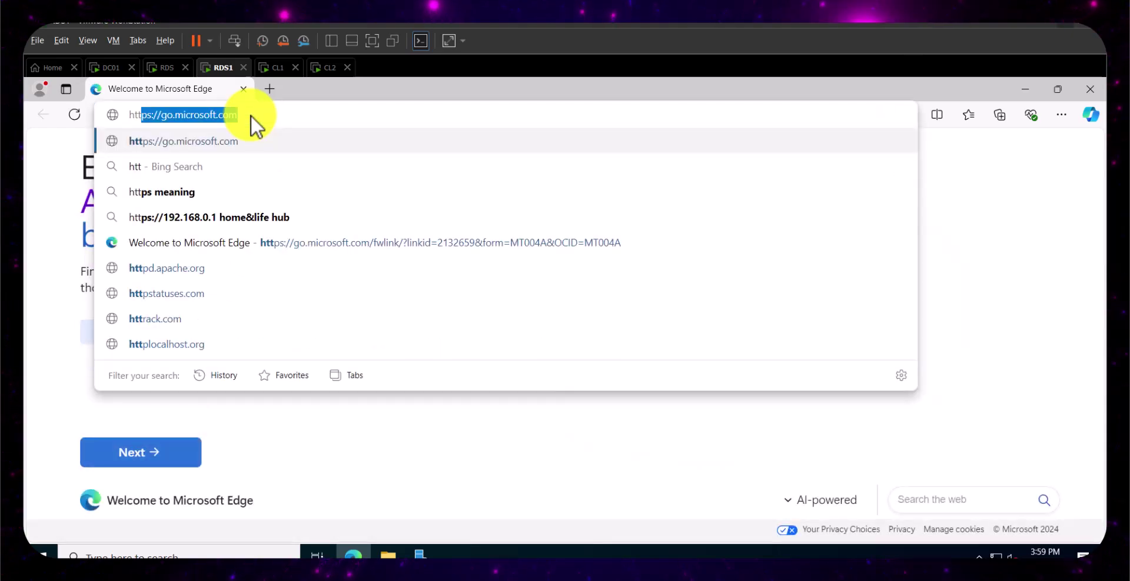
type("p://localhost")
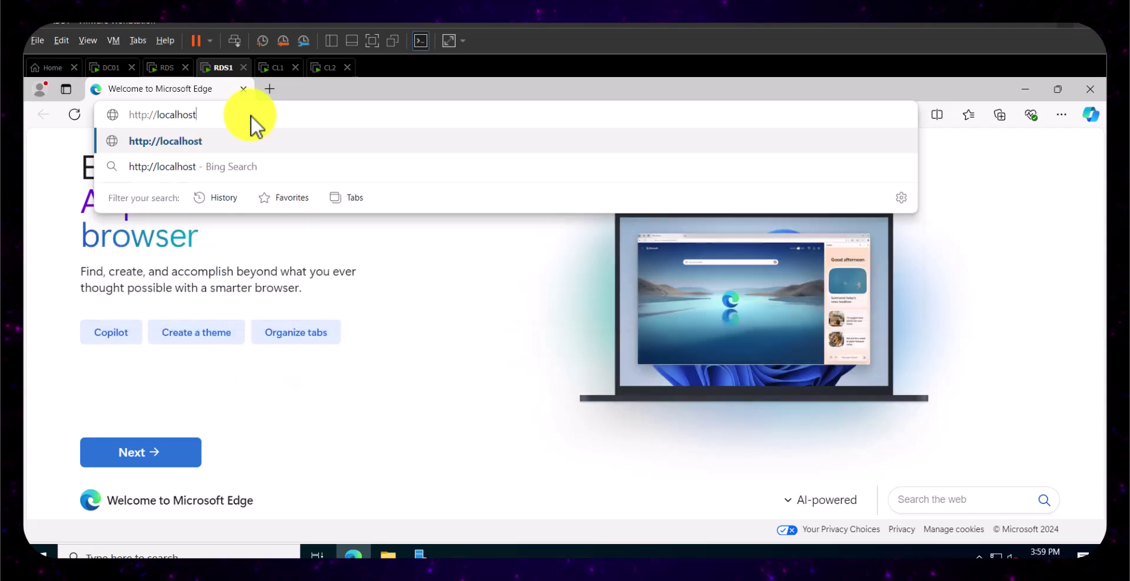
key("Return")
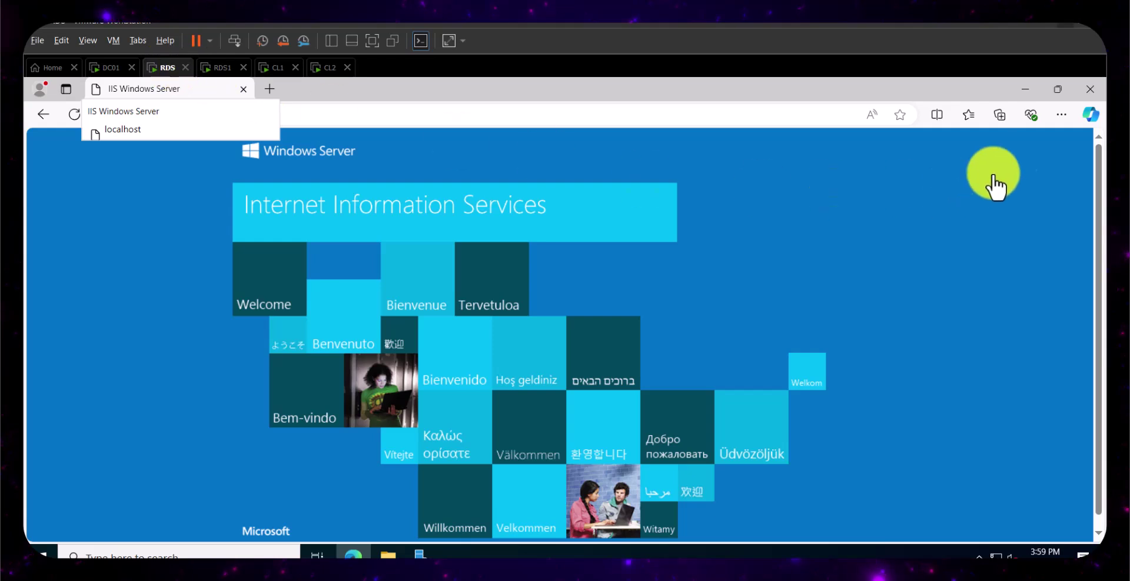
left_click(1090, 89)
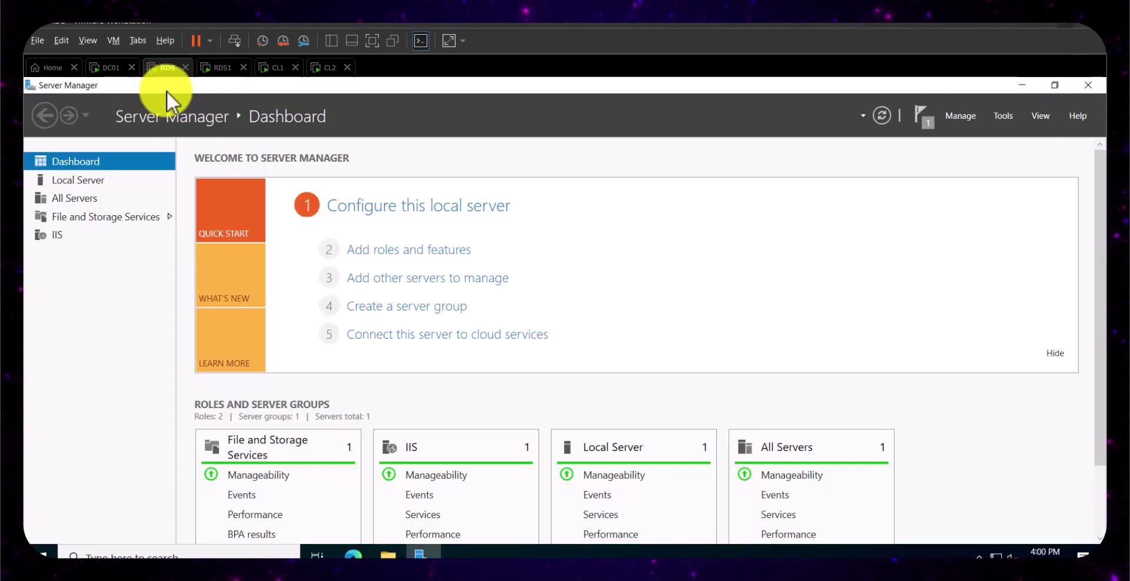
- Close the IIS test page in Edge on RDS1 and return to RDS
left_click(224, 67)
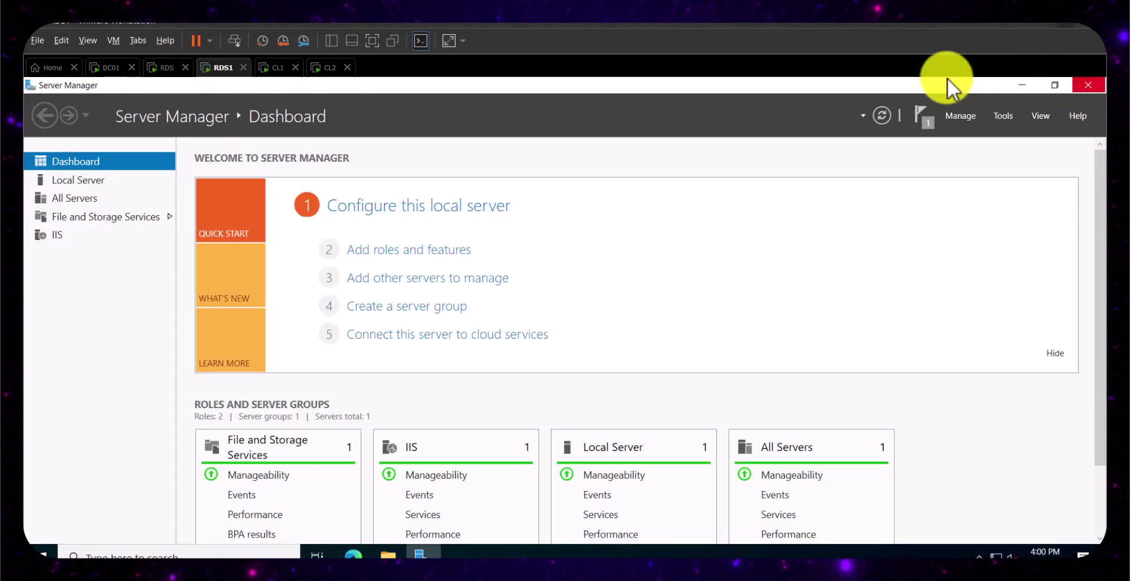
left_click(1091, 90)
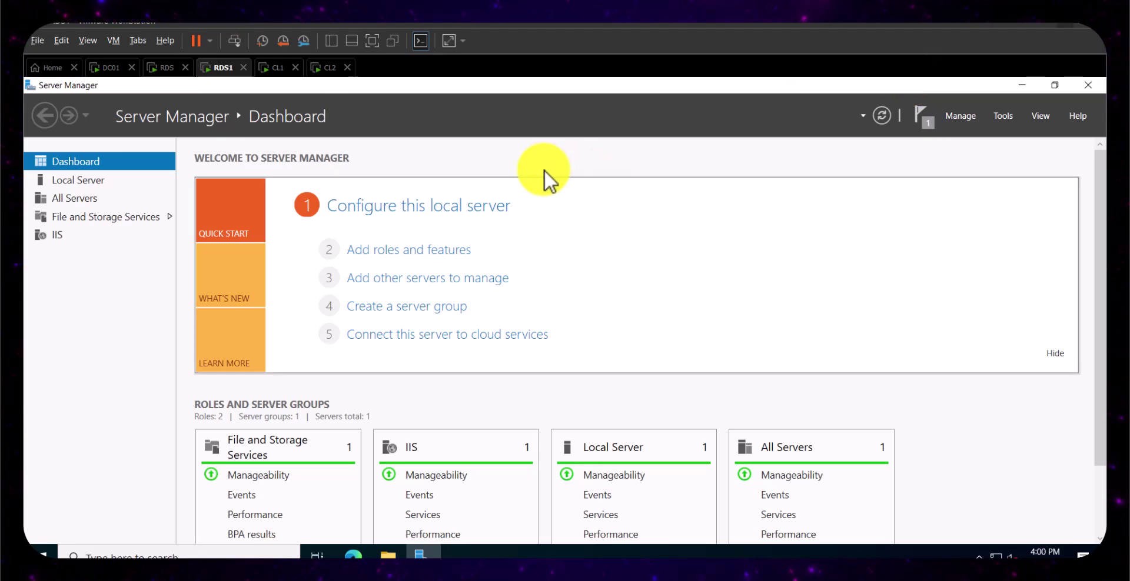
left_click(159, 70)
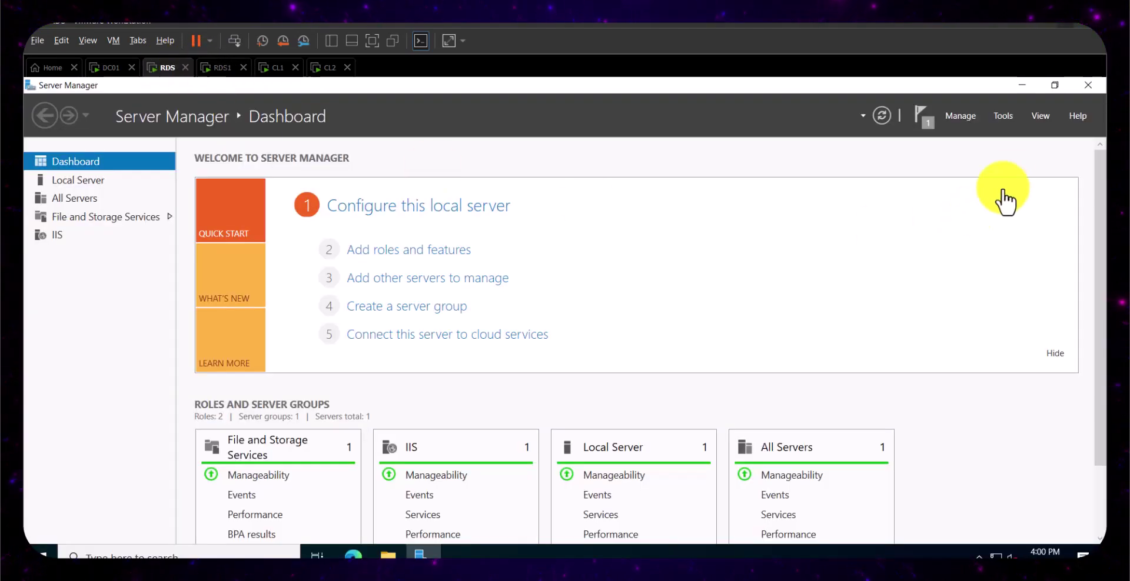
- Launch Add Roles and Features on RDS and advance to Features without adding roles
left_click(955, 117)
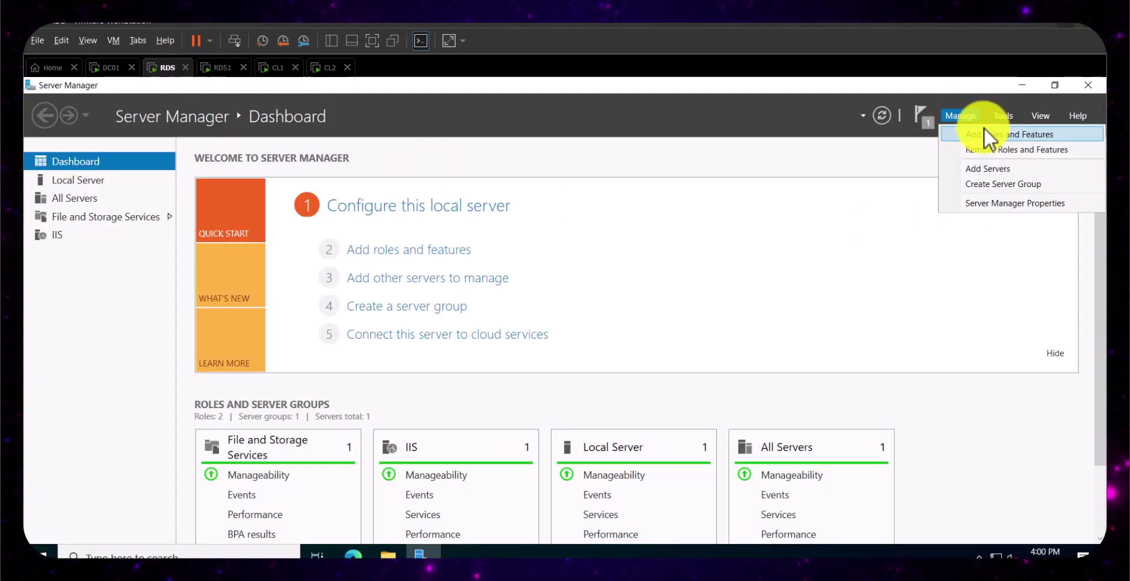
left_click(983, 135)
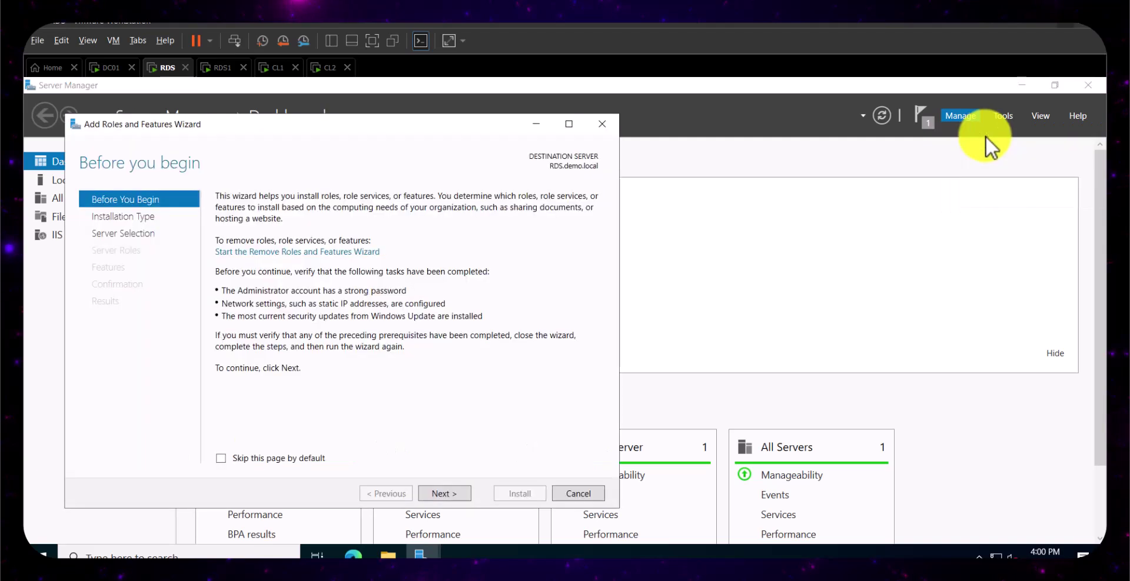
left_click(443, 495)
left_click(447, 492)
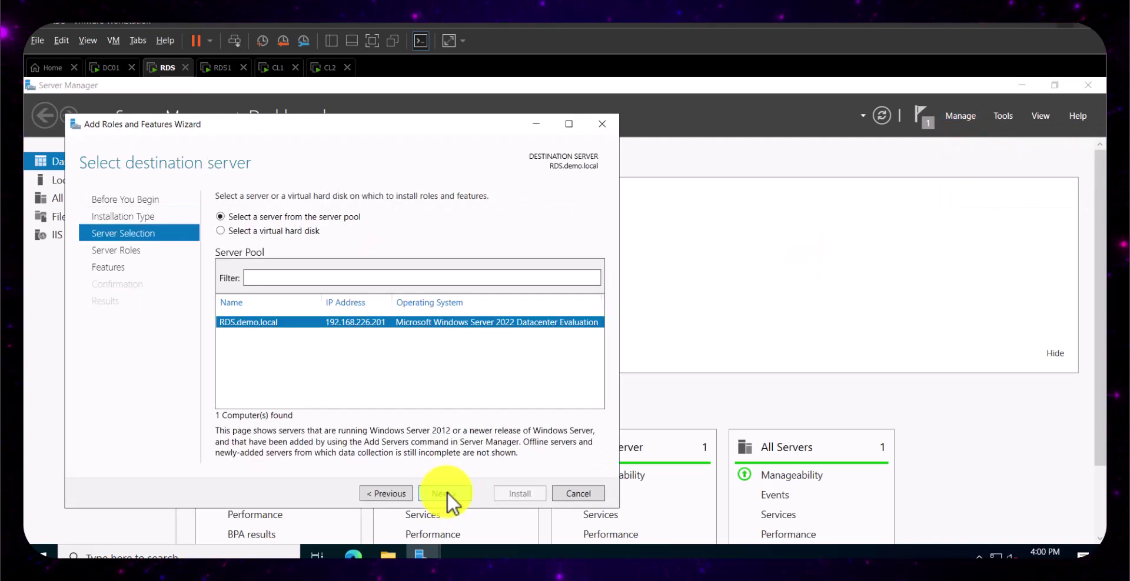
left_click(447, 492)
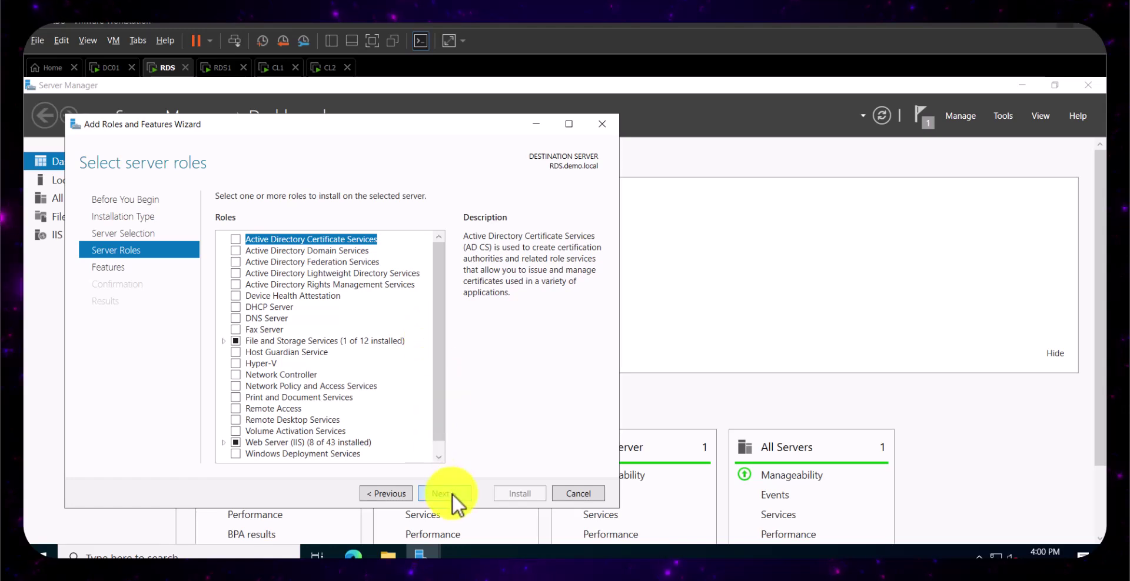
left_click(452, 493)
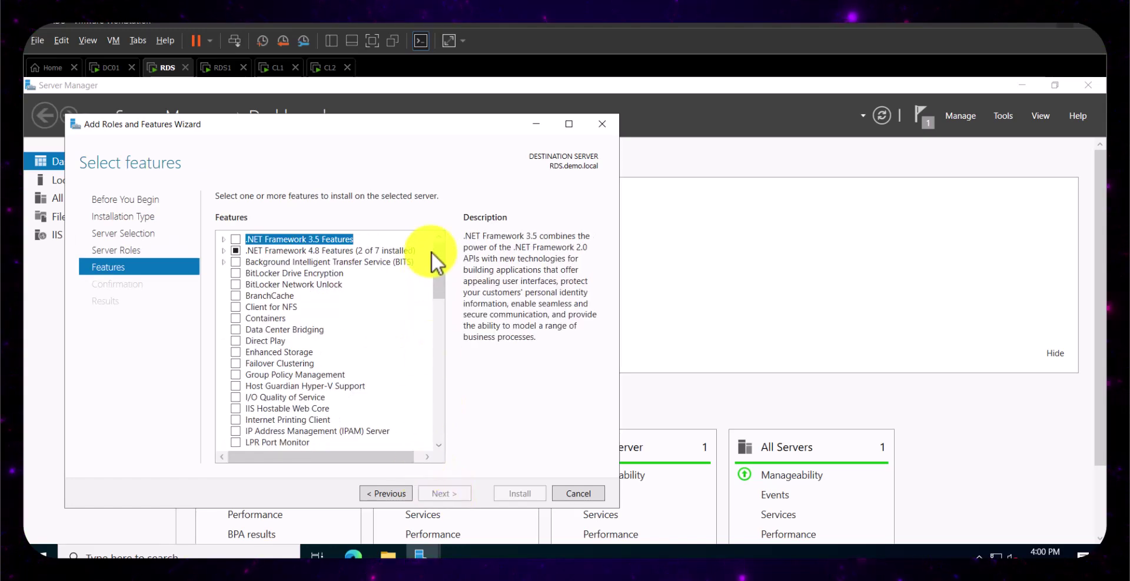
- Select Network Load Balancing with its required management tools and start the install
left_click_drag(440, 253, 442, 307)
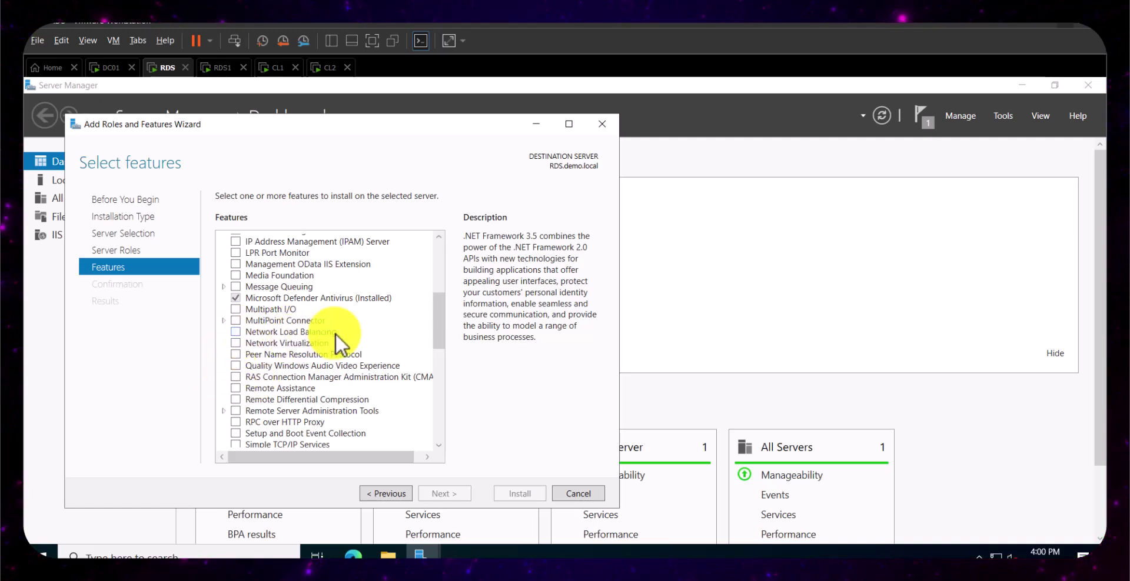
left_click(236, 333)
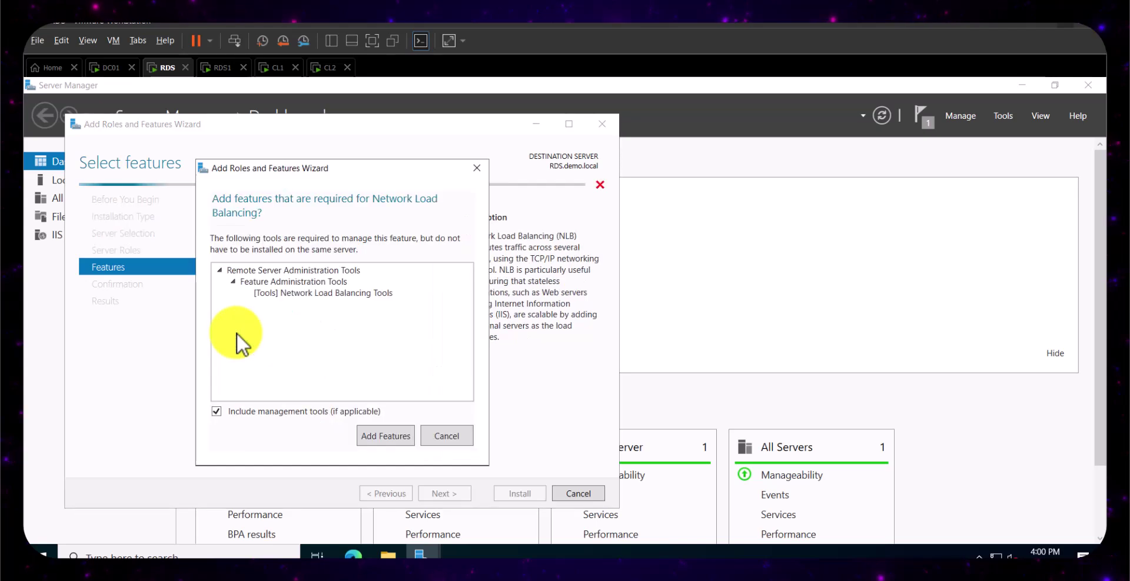
left_click(373, 440)
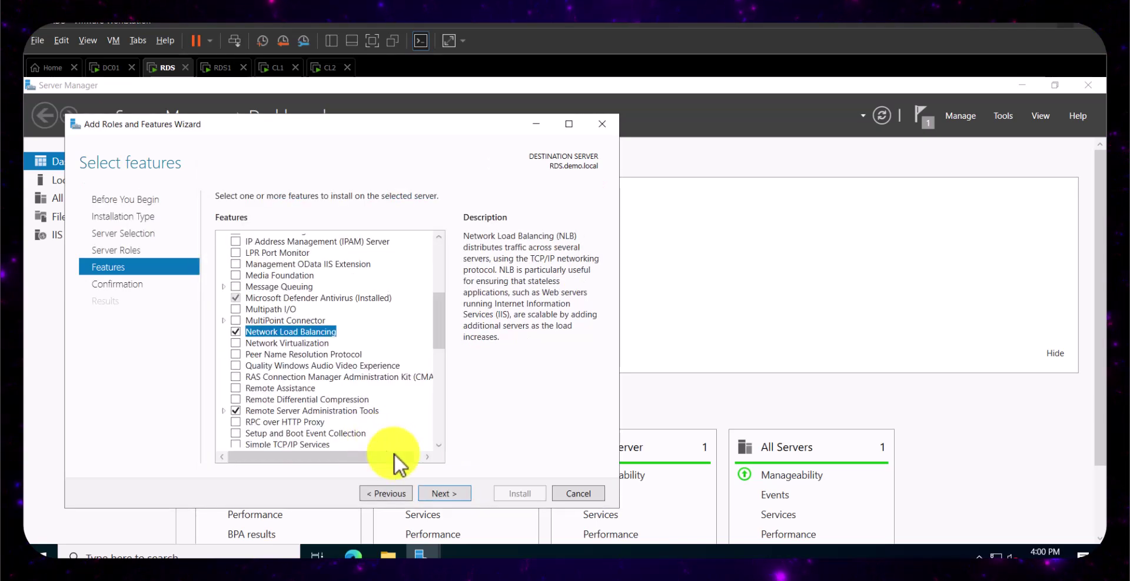
left_click(436, 496)
left_click(518, 494)
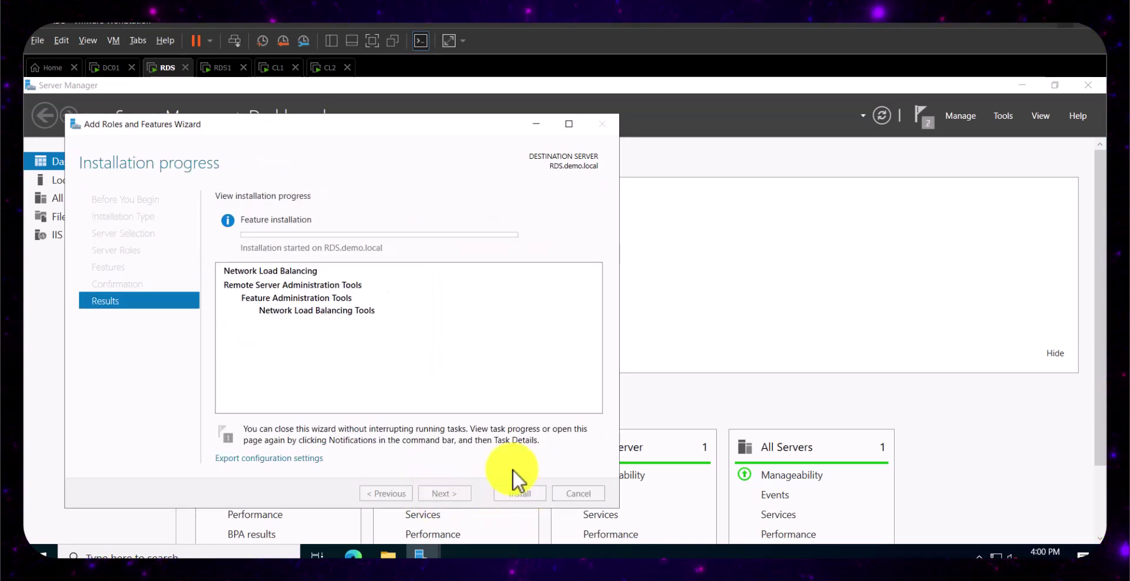
left_click(216, 68)
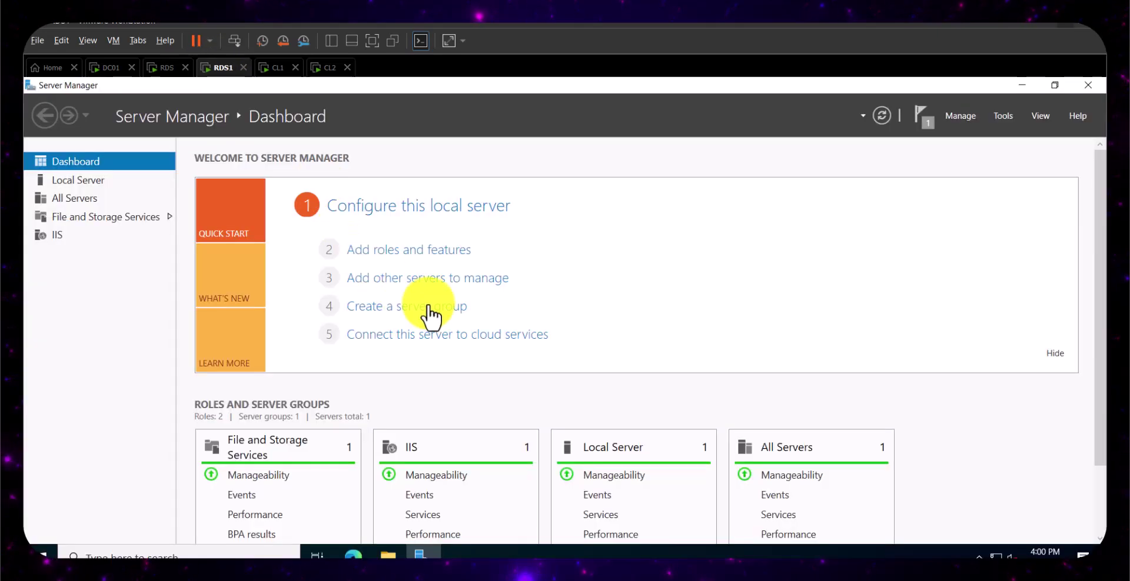
- On RDS1, launch Add Roles and Features and advance to Features with RDS1 as destination
left_click(1003, 118)
left_click(950, 118)
left_click(959, 118)
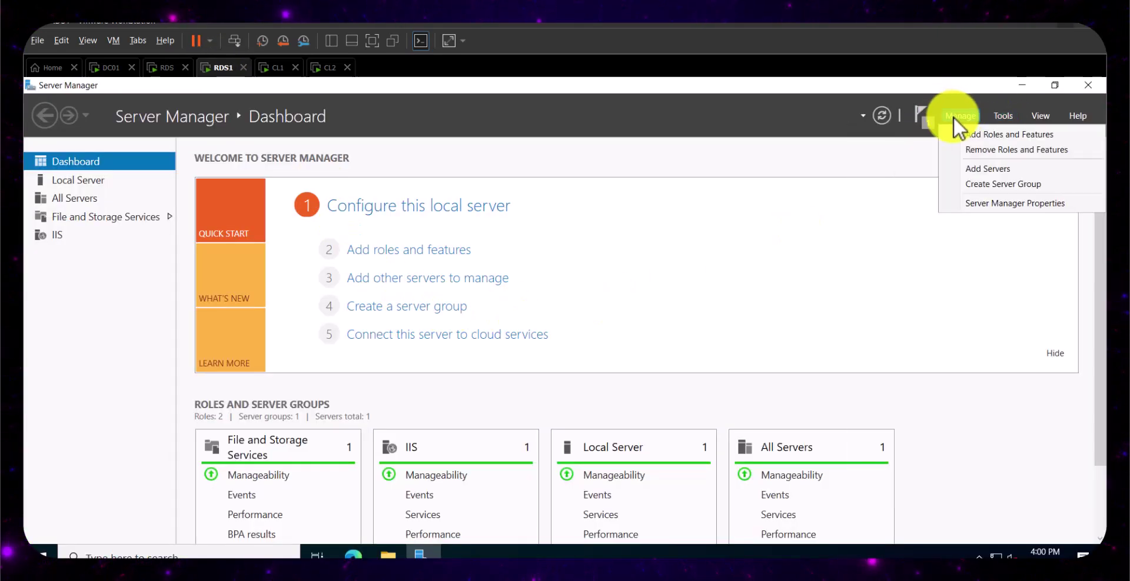
left_click(969, 134)
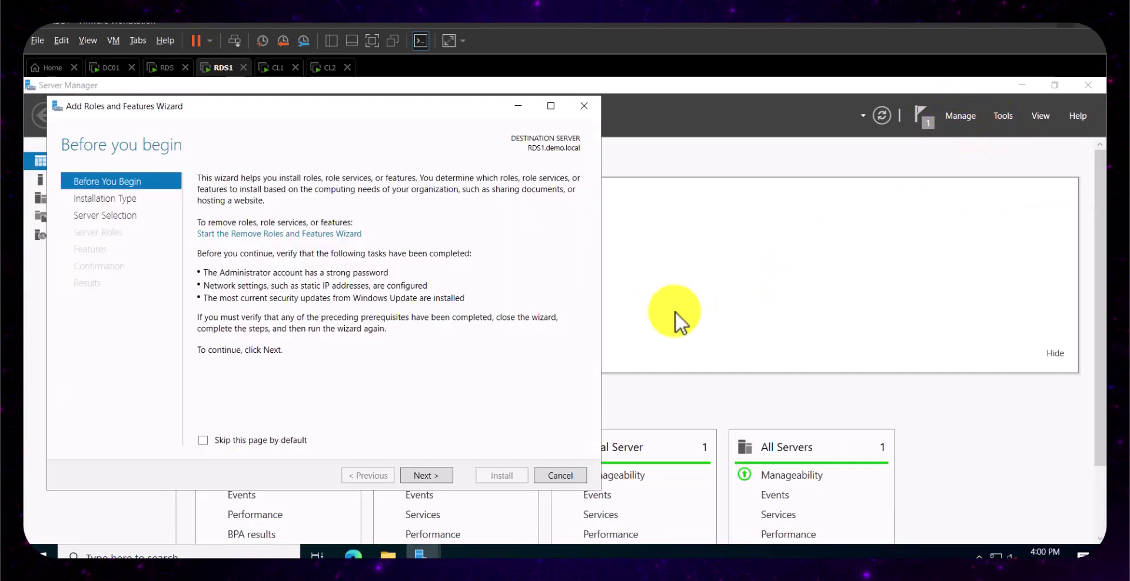
left_click(423, 476)
left_click(425, 474)
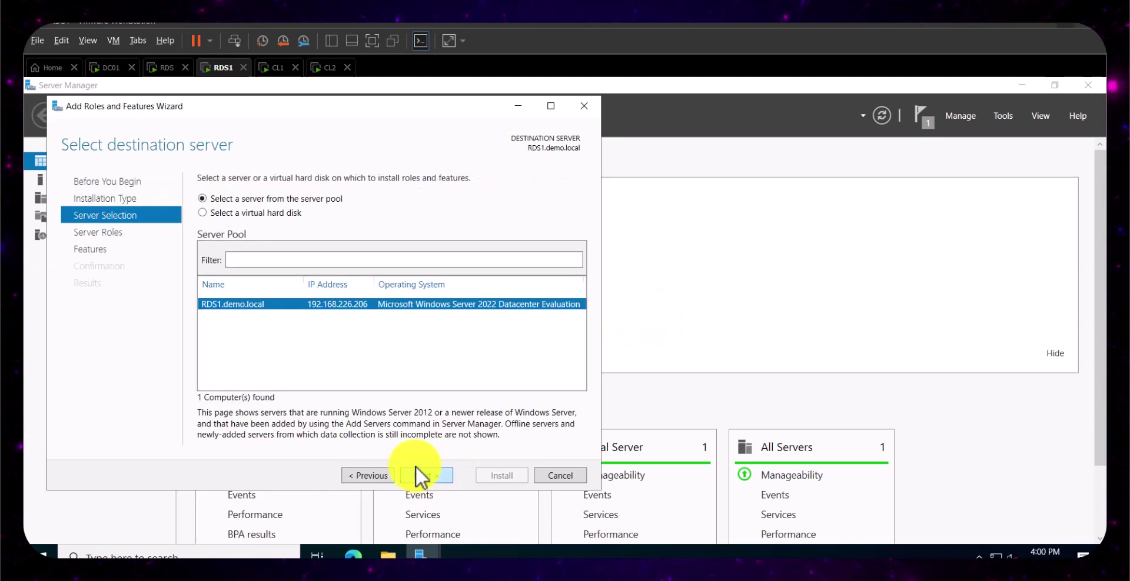
left_click(433, 478)
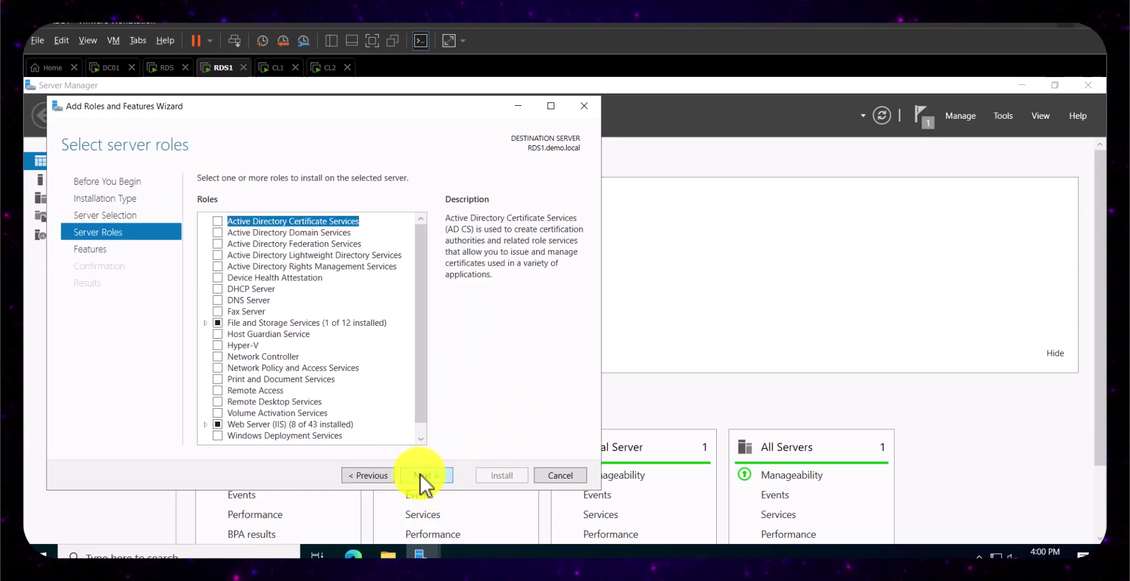
left_click(422, 473)
- Install Network Load Balancing with its required management tools on RDS1
left_click_drag(423, 266, 417, 324)
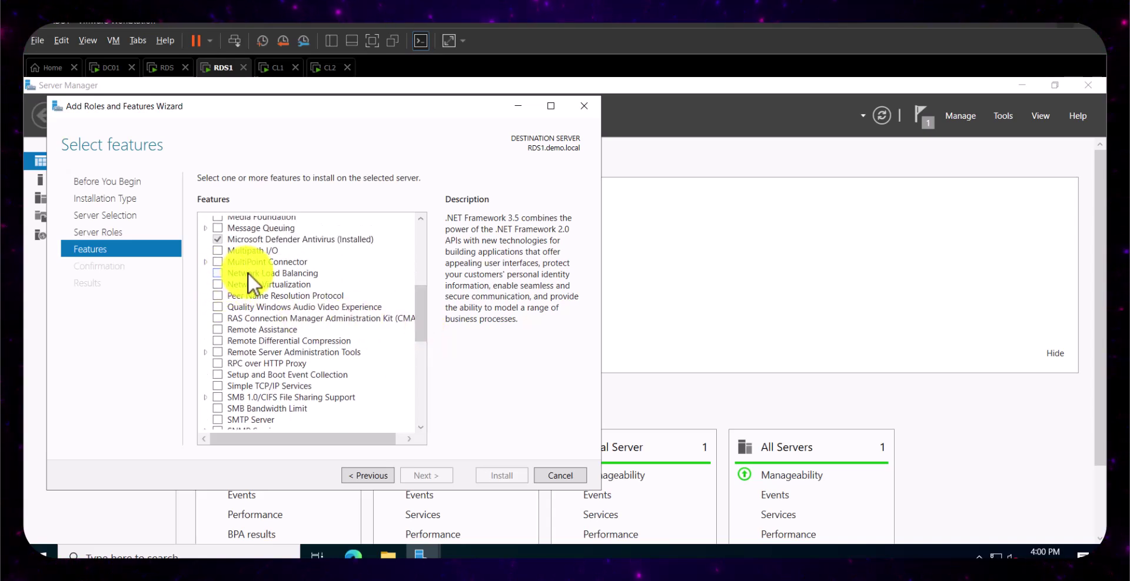
left_click(217, 273)
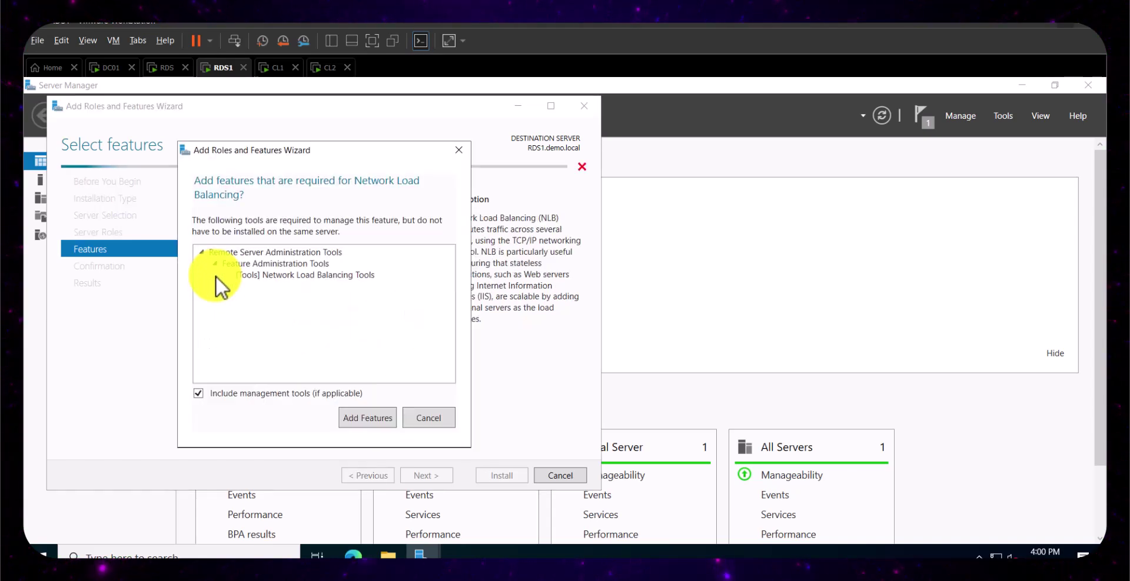
left_click(387, 421)
left_click(436, 476)
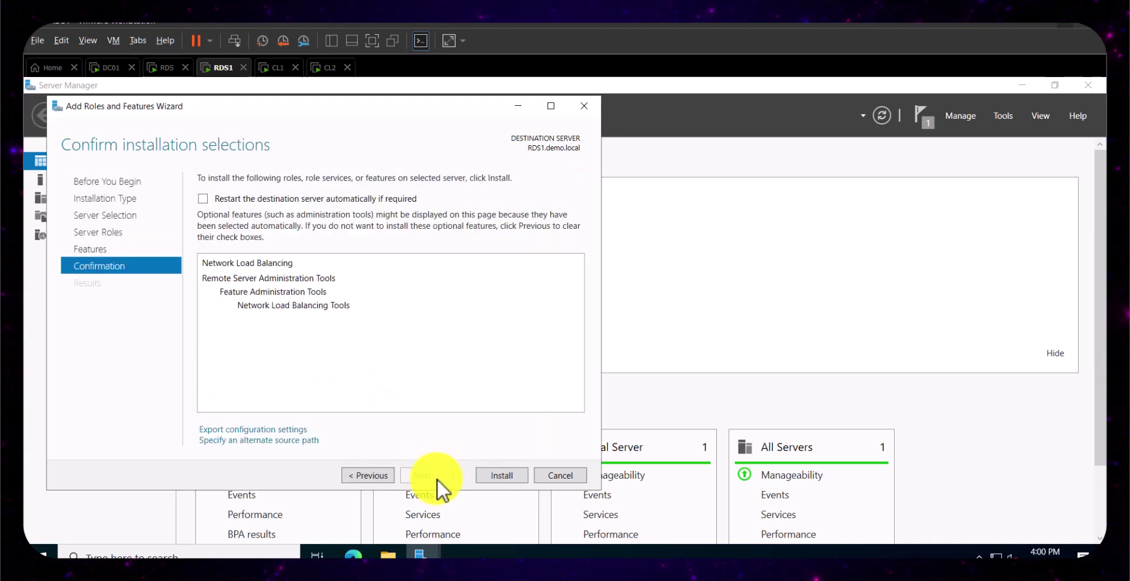
left_click(493, 475)
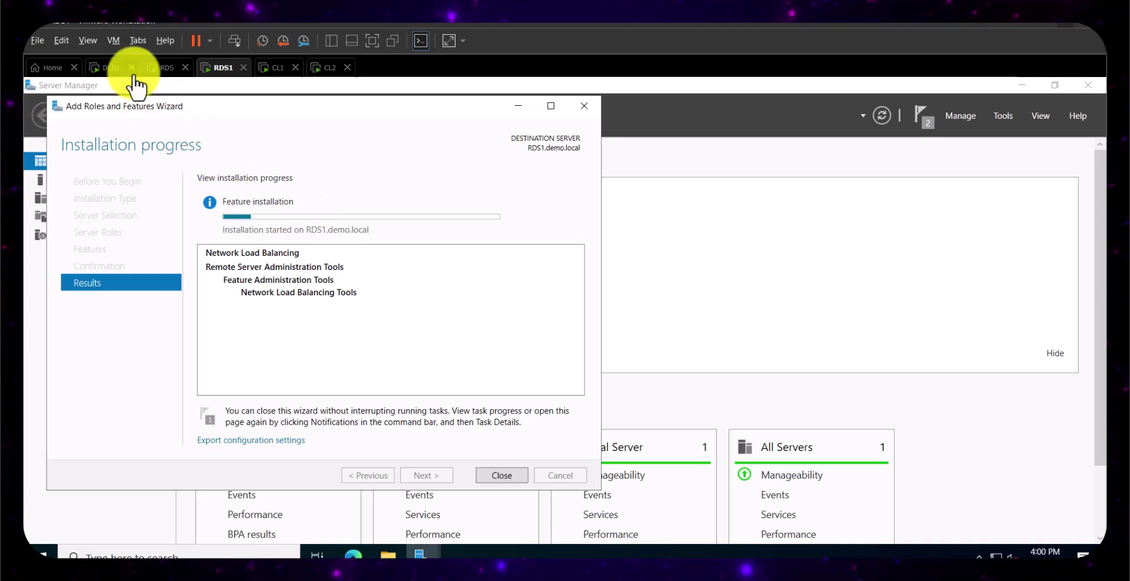
- Verify the Network Load Balancing installs finished on RDS1 and RDS, closing both wizards
left_click(158, 70)
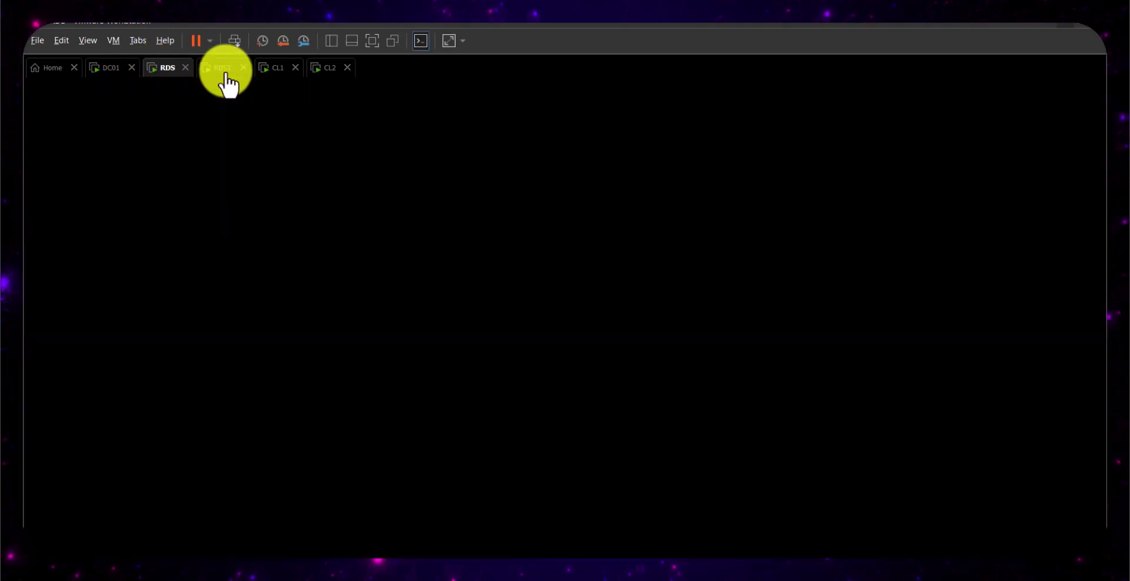
left_click(225, 70)
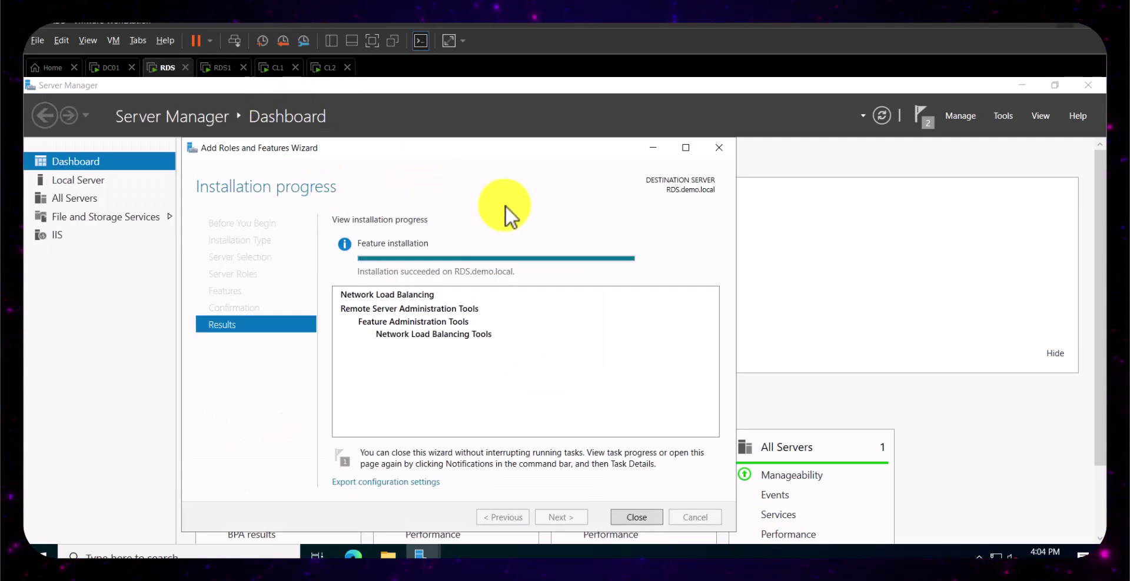
left_click(224, 68)
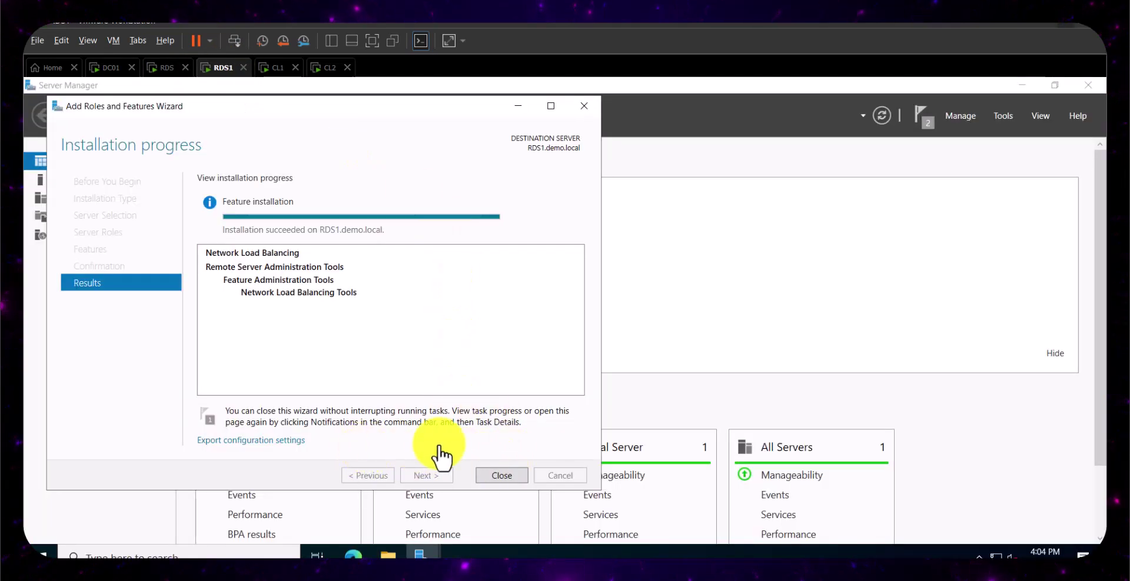
left_click(505, 475)
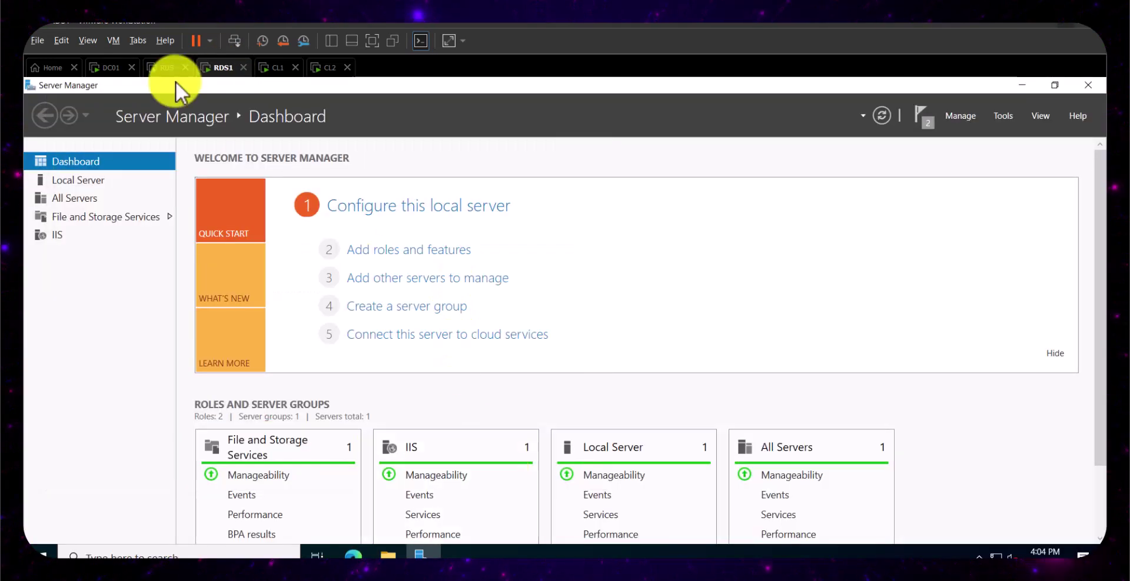
left_click(166, 68)
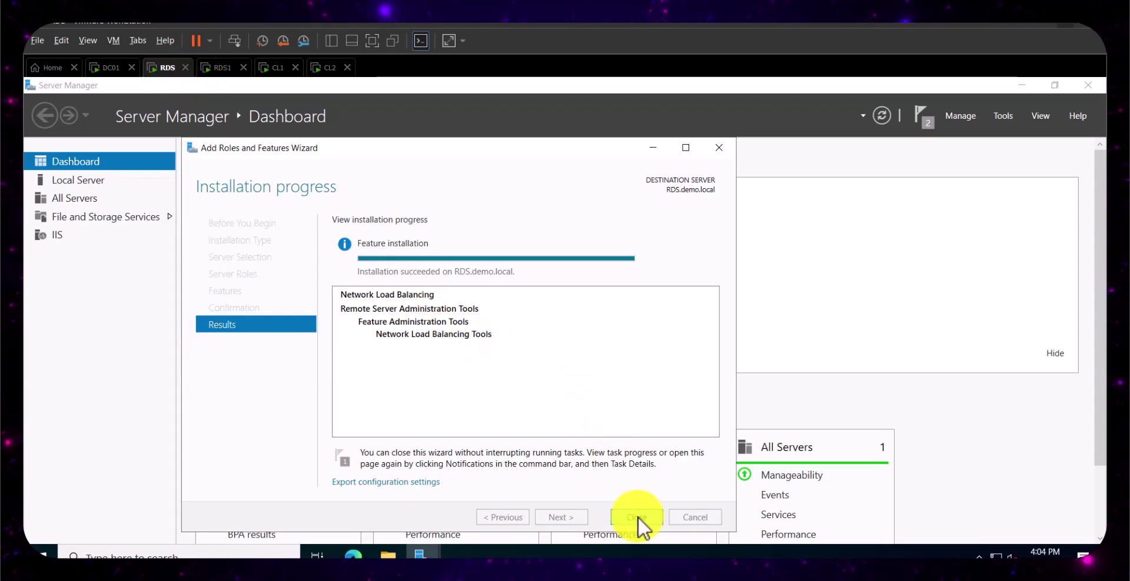
left_click(637, 517)
- Open the spering-html website folder on the desktop and select all its files
left_click(1018, 86)
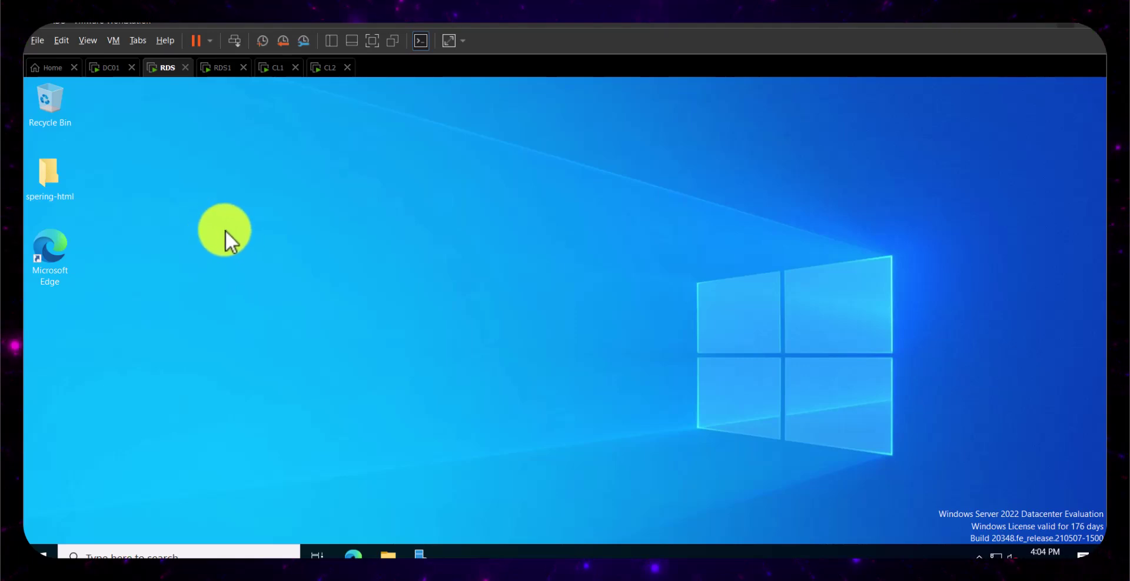
double_click(56, 179)
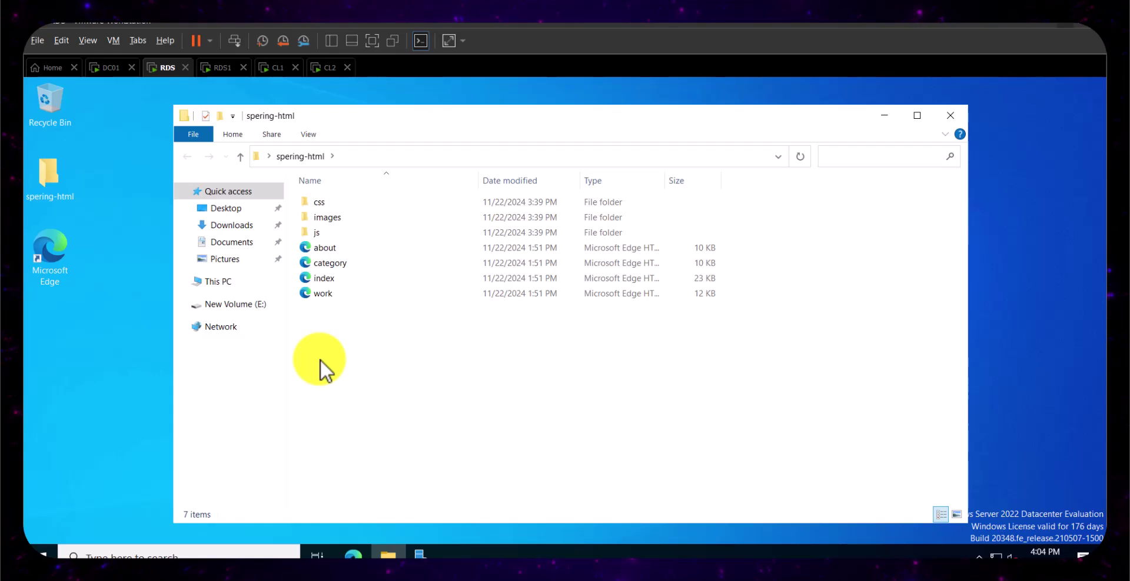
key("ctrl+a")
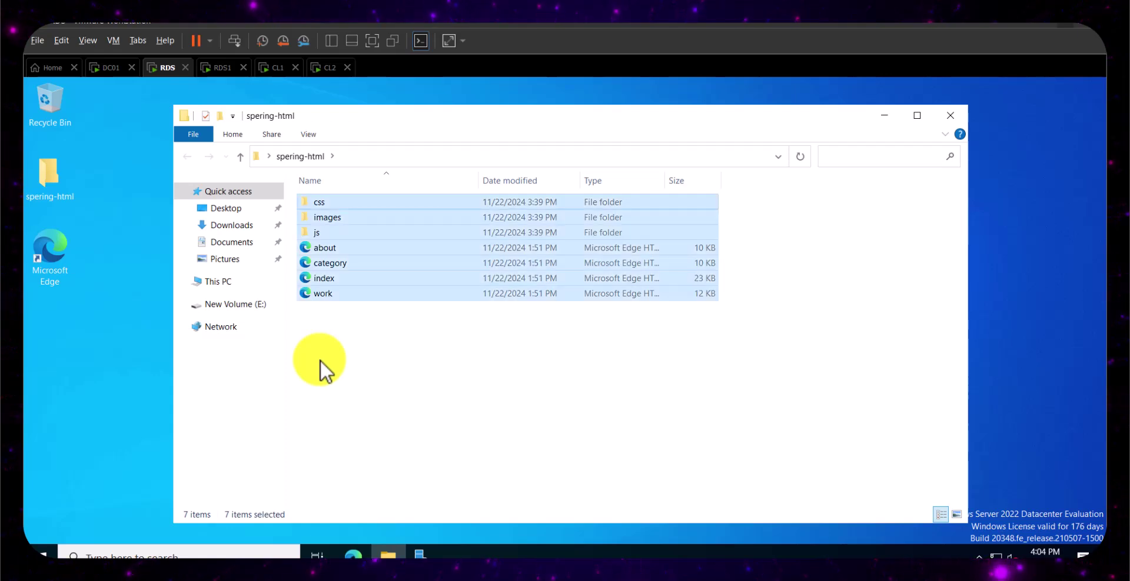
left_click(389, 554)
left_click(389, 554)
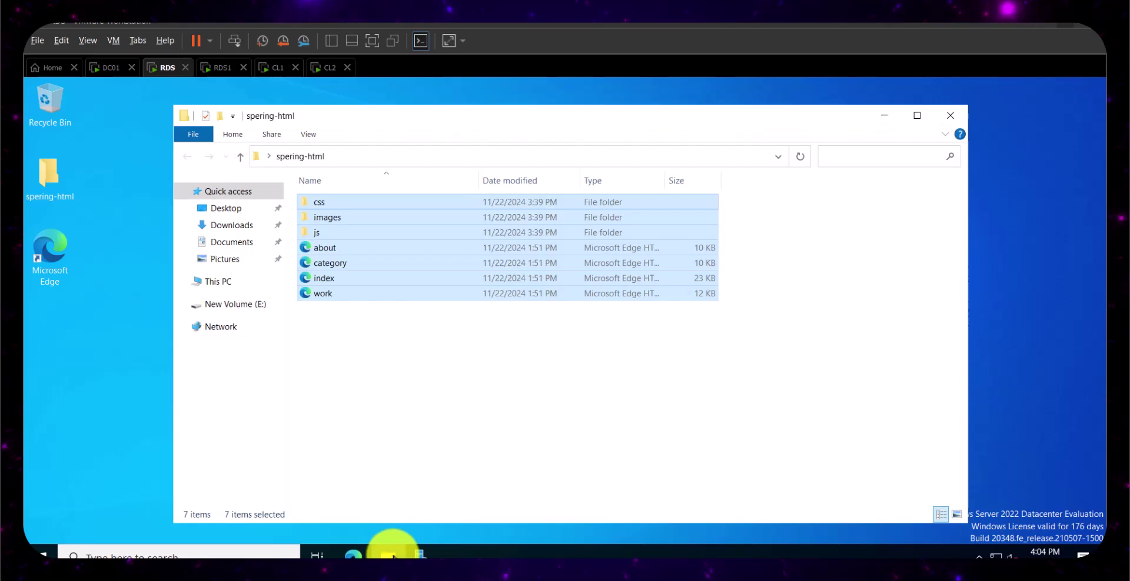
- Browse to C:\inetpub\wwwroot
left_click(235, 282)
double_click(373, 338)
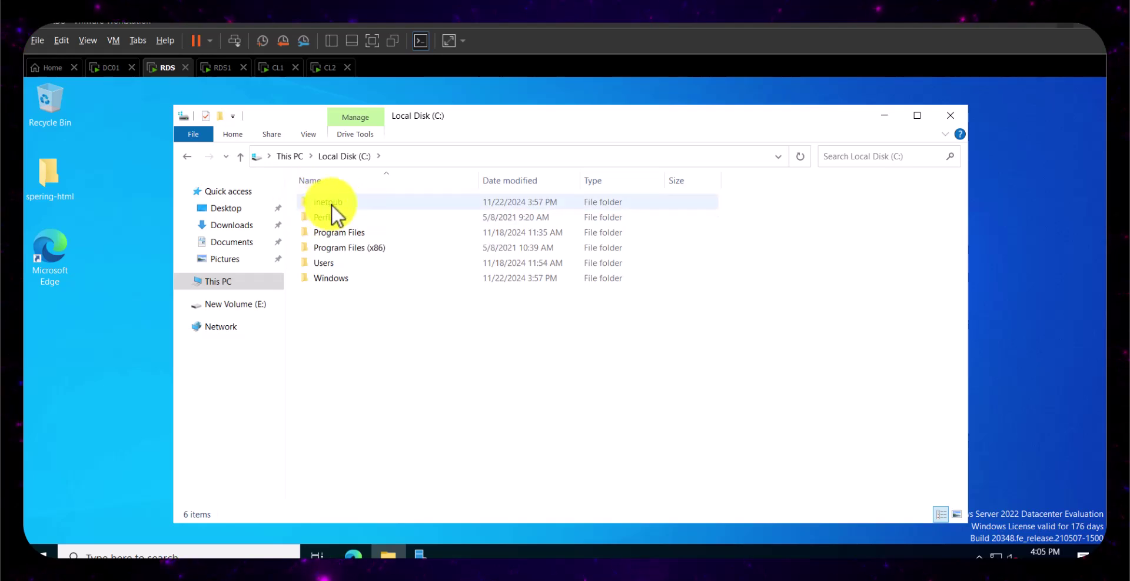
double_click(333, 202)
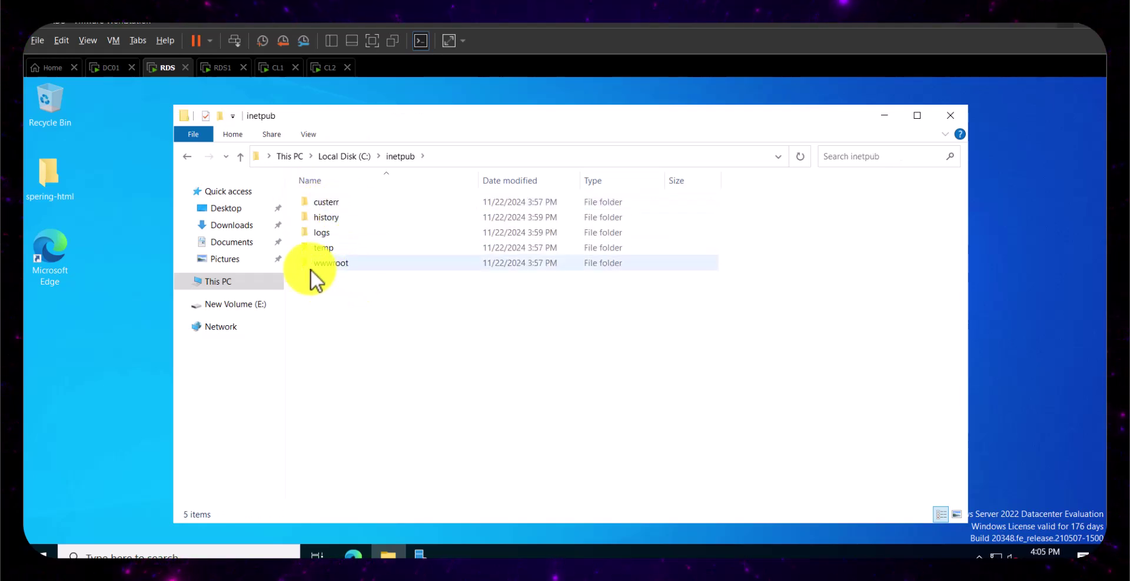
double_click(344, 264)
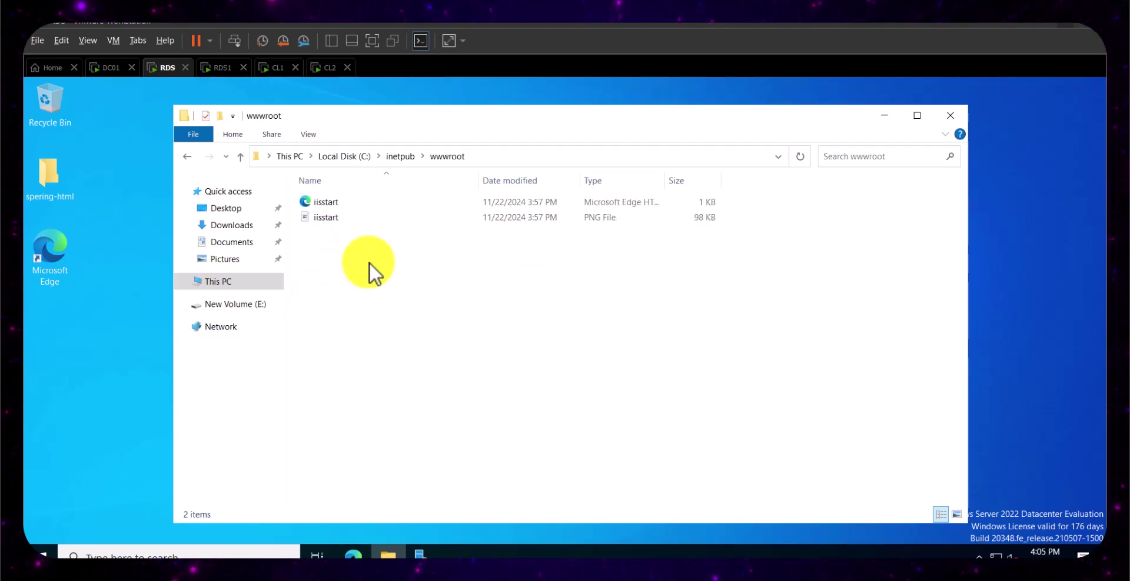
- Delete the two iisstart files and paste the spering site files into wwwroot
left_click_drag(331, 223, 359, 198)
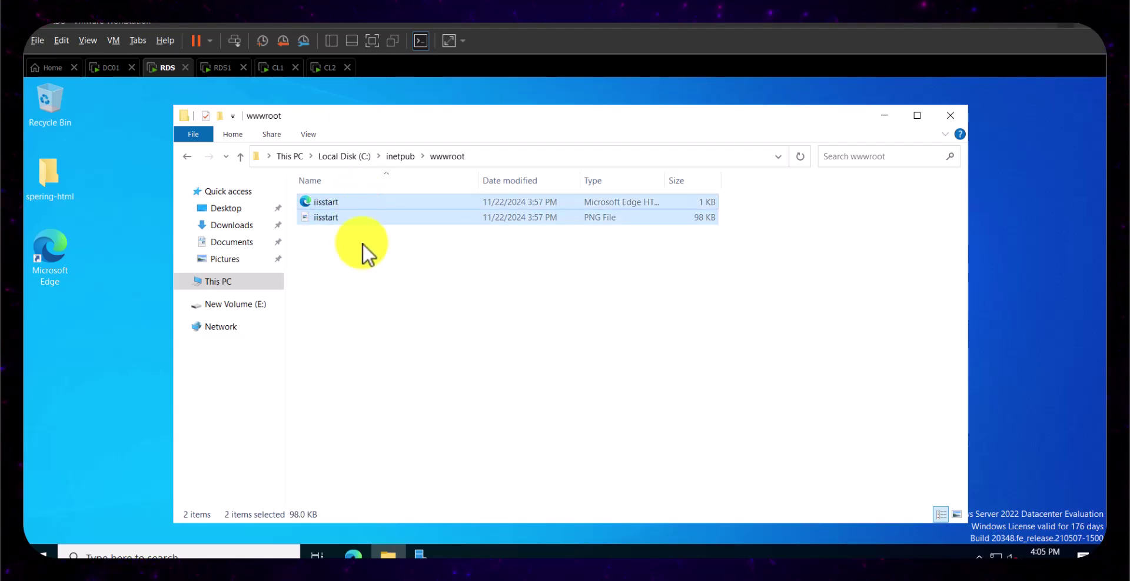
key("Delete")
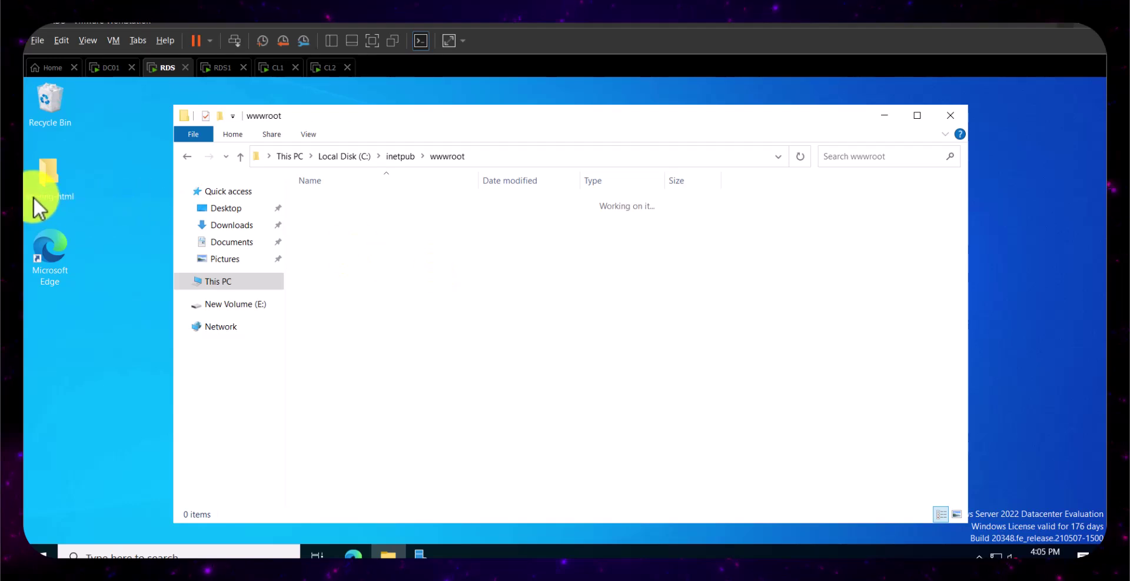
right_click(357, 232)
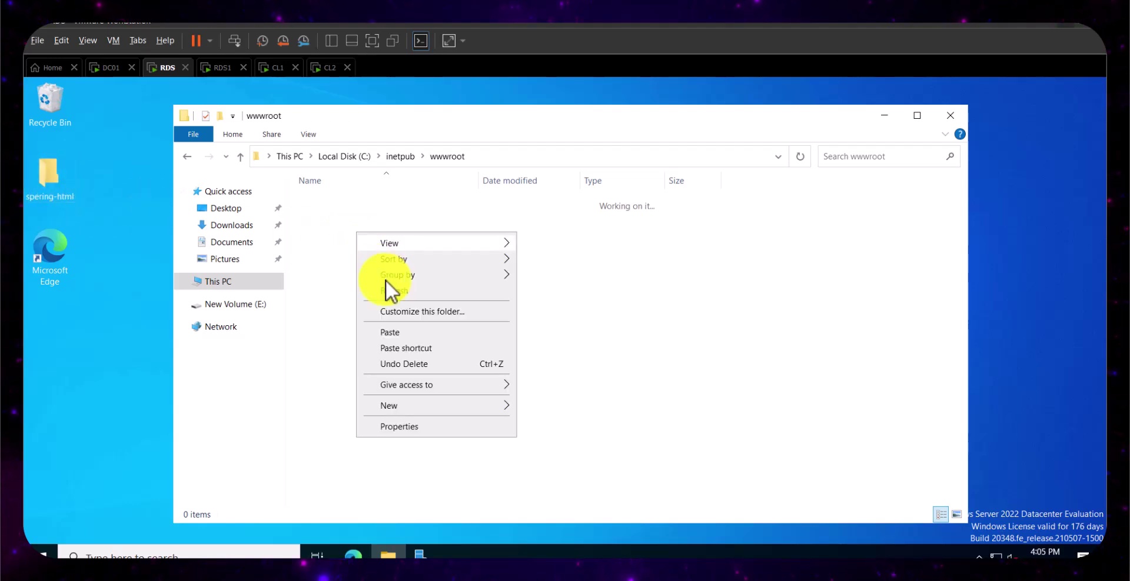
left_click(403, 333)
left_click(402, 335)
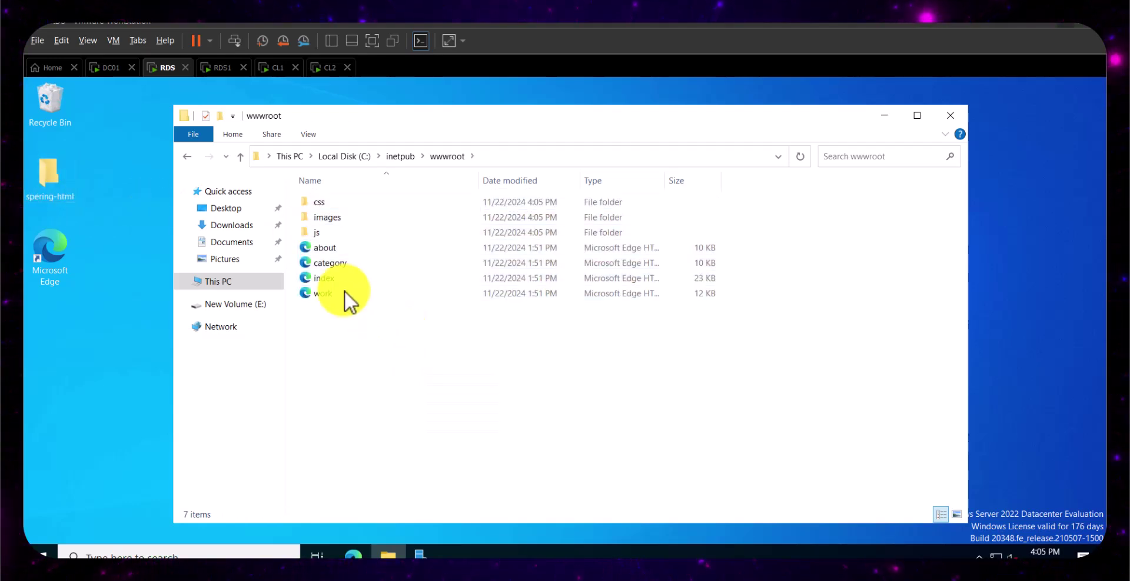
left_click(226, 69)
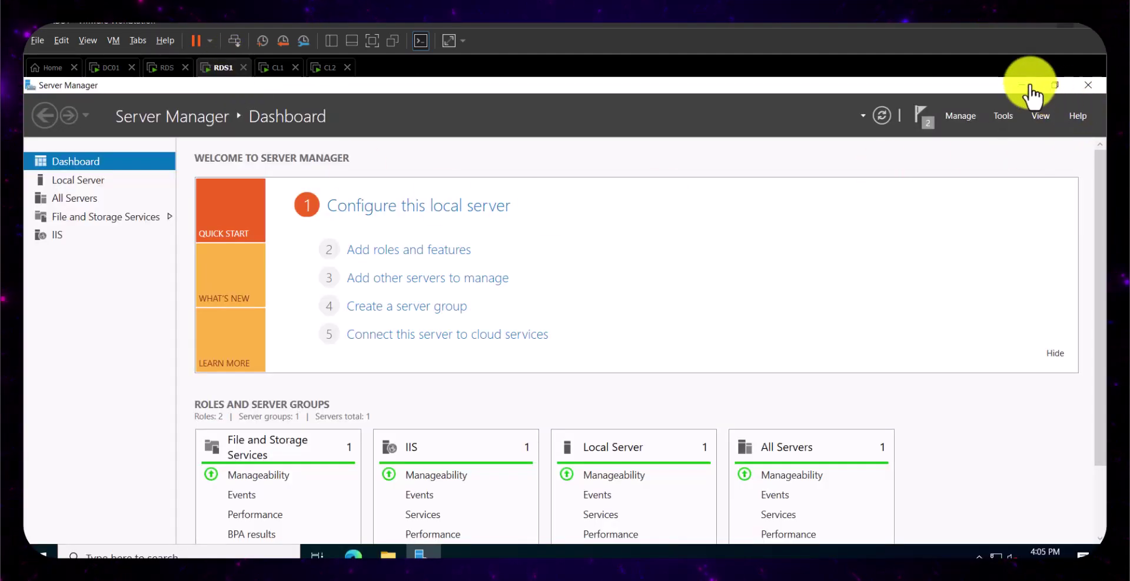
- Select and copy all seven site files from the desktop spering-html folder
left_click(1025, 84)
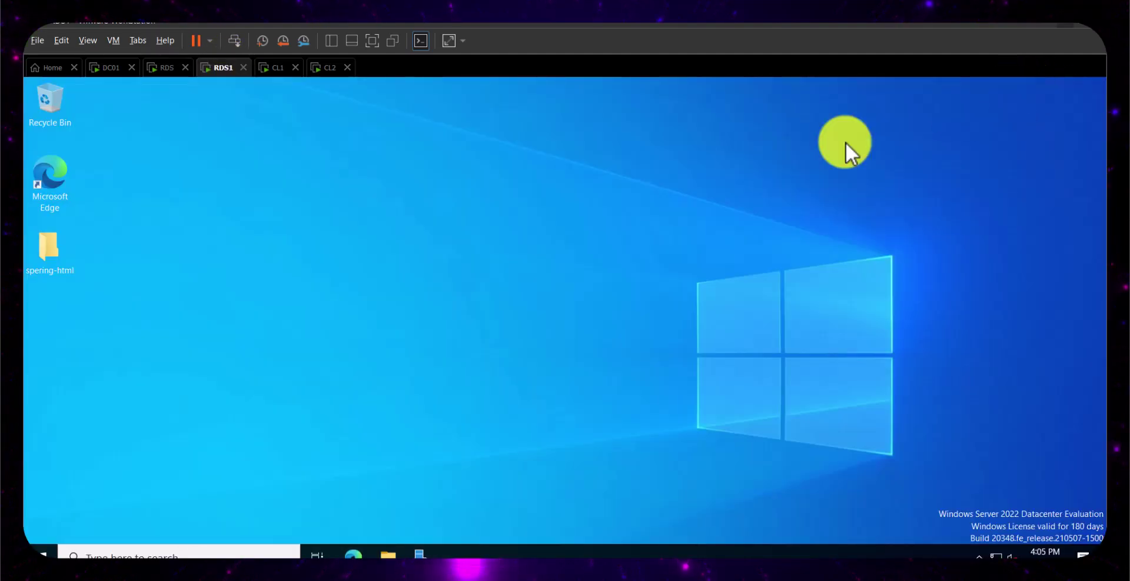
double_click(66, 257)
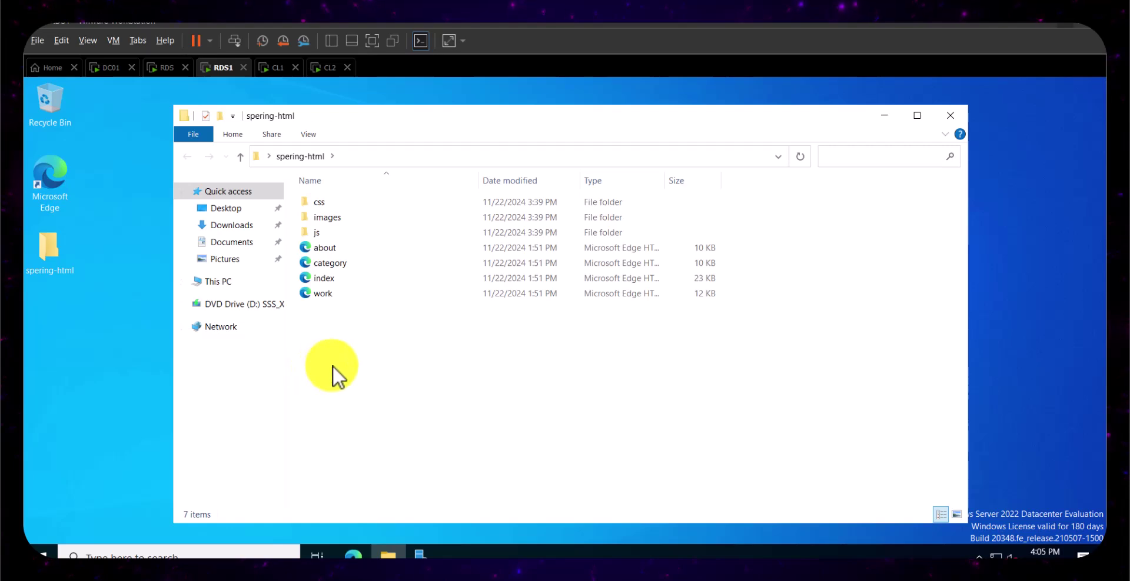
key("ctrl+a")
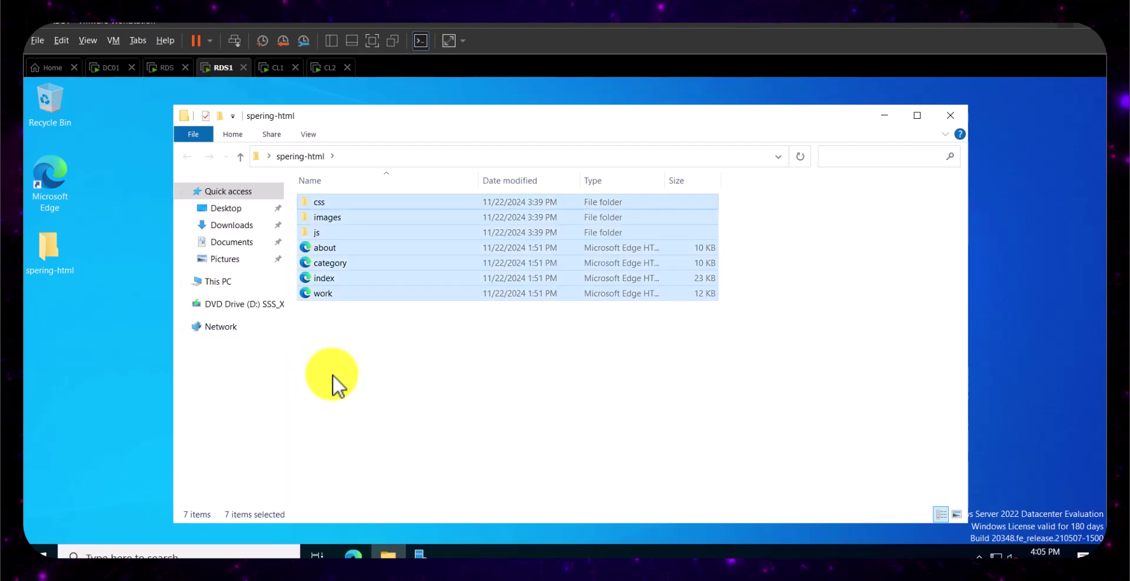
left_click(388, 555)
left_click(389, 553)
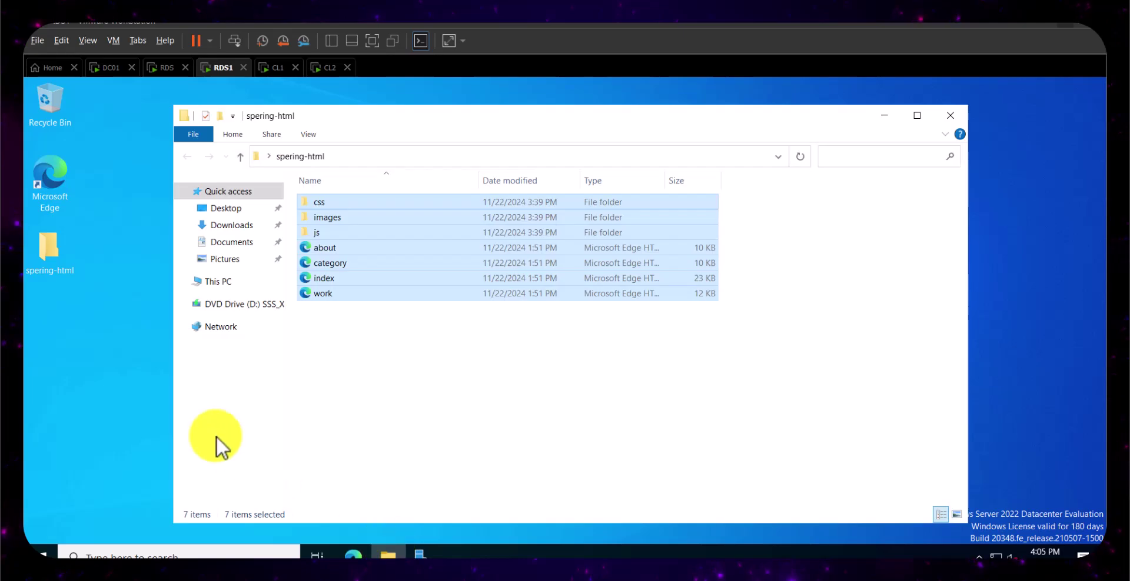
- Go to C:\inetpub\wwwroot and permanently delete both iisstart files
left_click(219, 283)
double_click(389, 352)
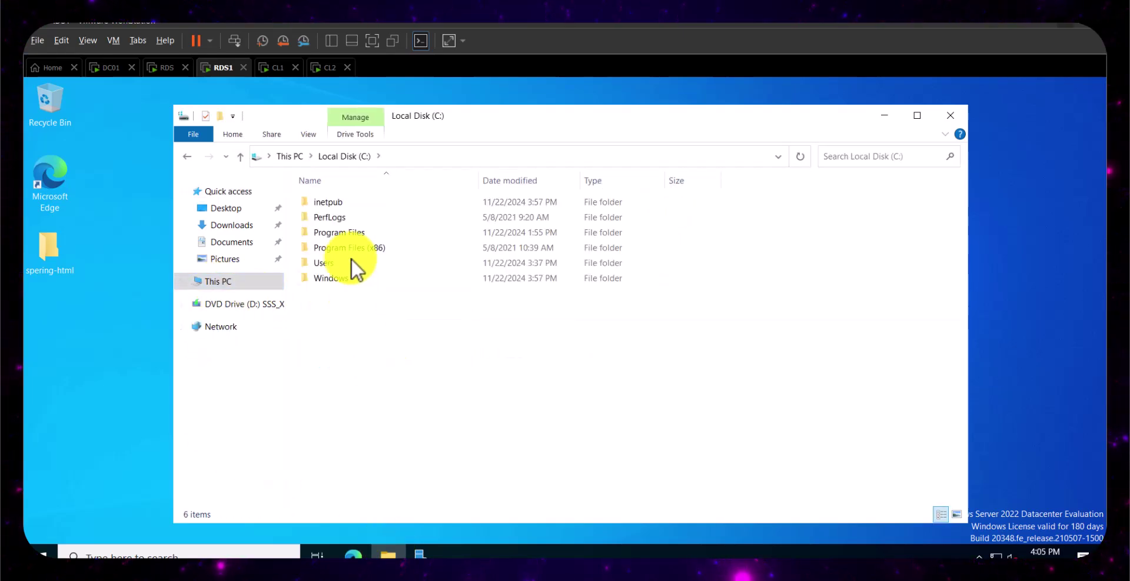
double_click(340, 201)
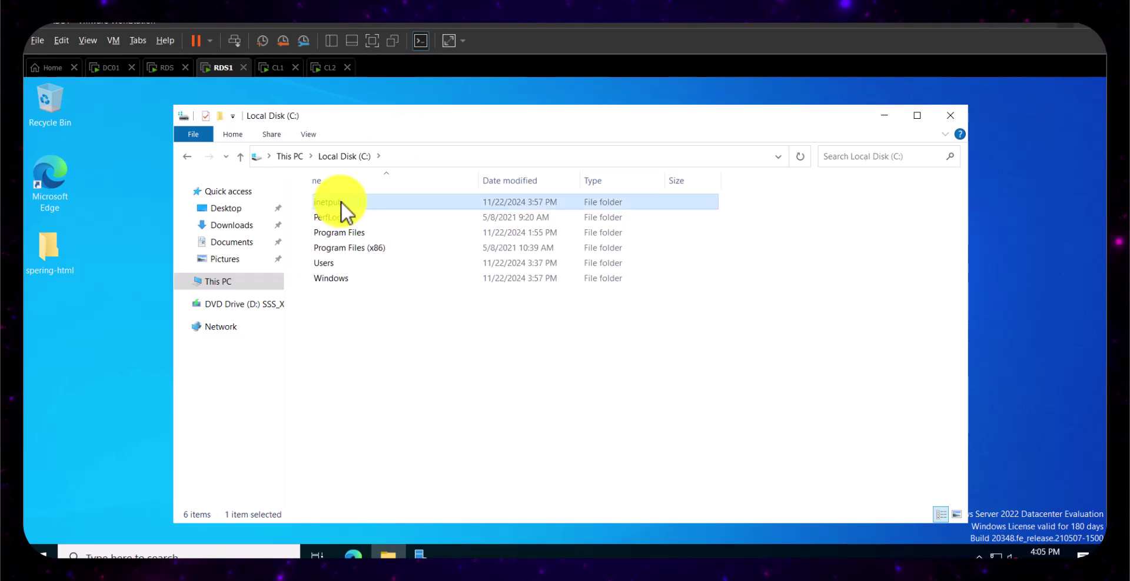
double_click(343, 263)
left_click_drag(325, 254, 369, 193)
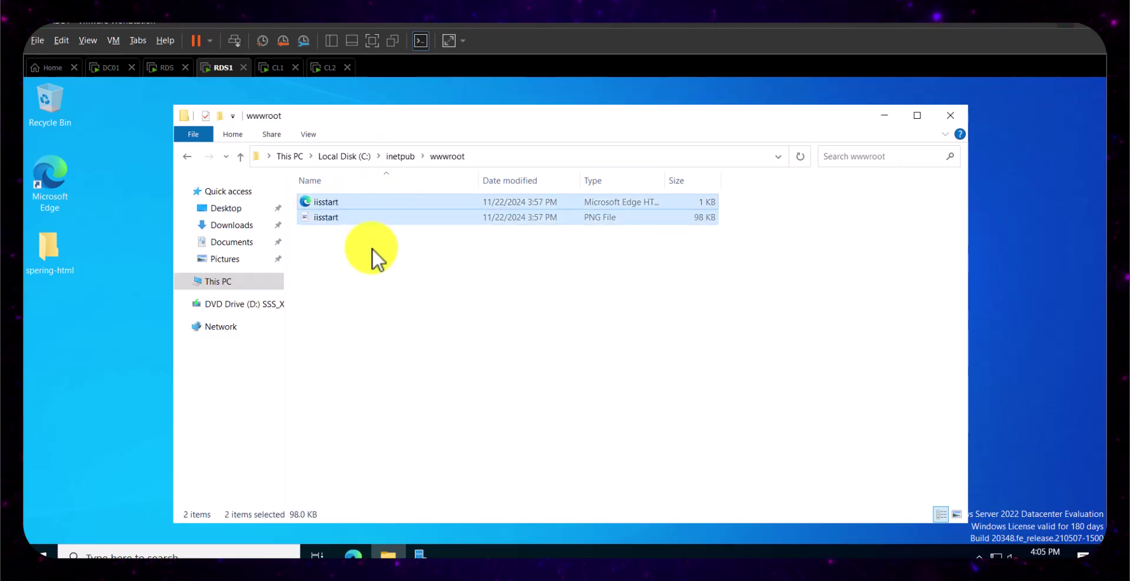
key("shift+Delete")
key("Return")
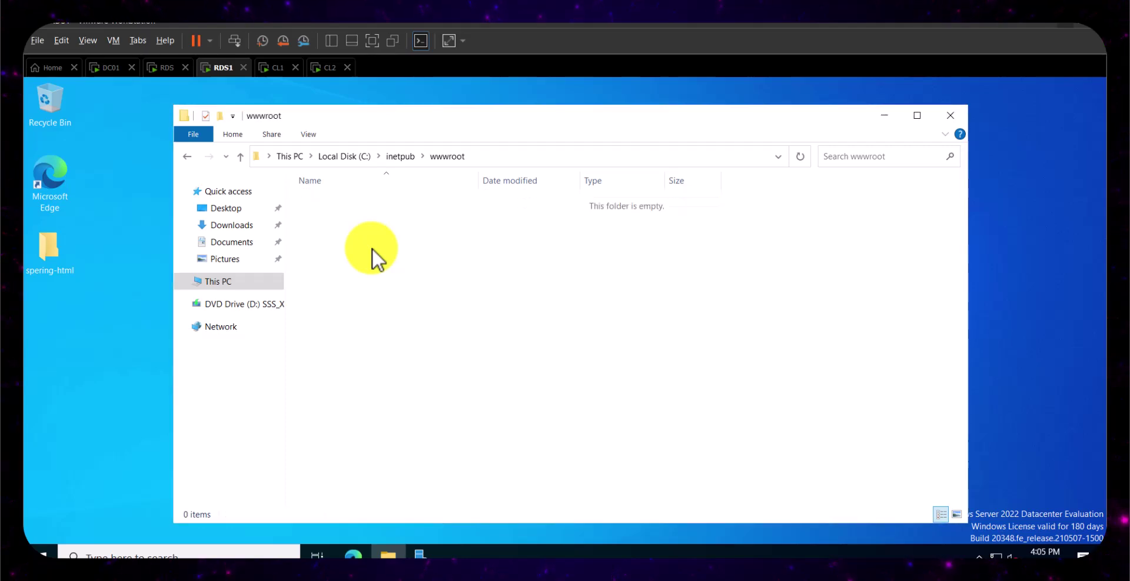
- Paste the seven site files into wwwroot and close the folder window
right_click(372, 249)
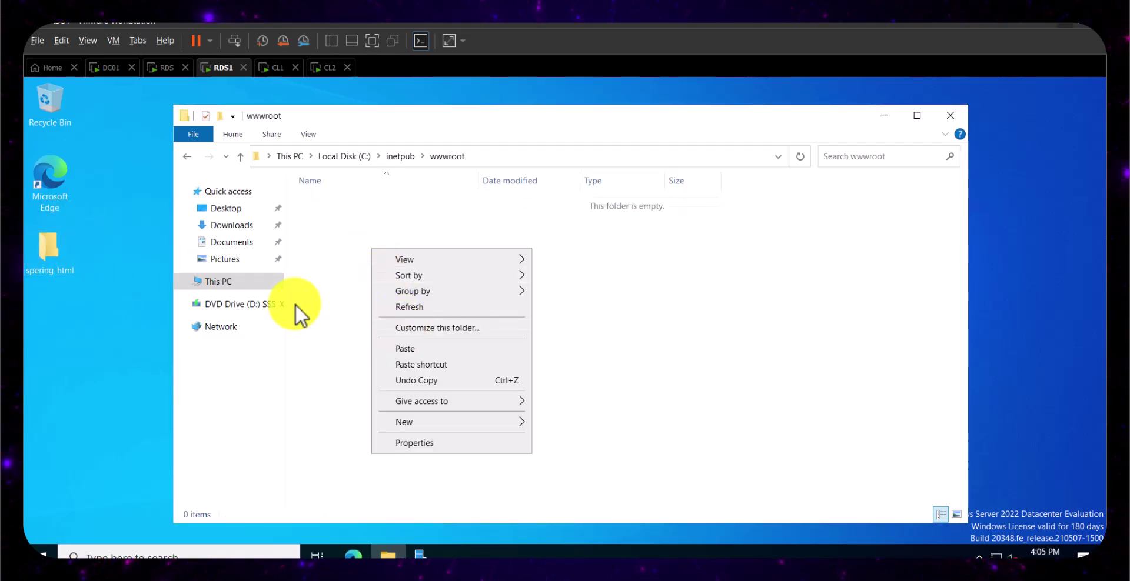
left_click(438, 349)
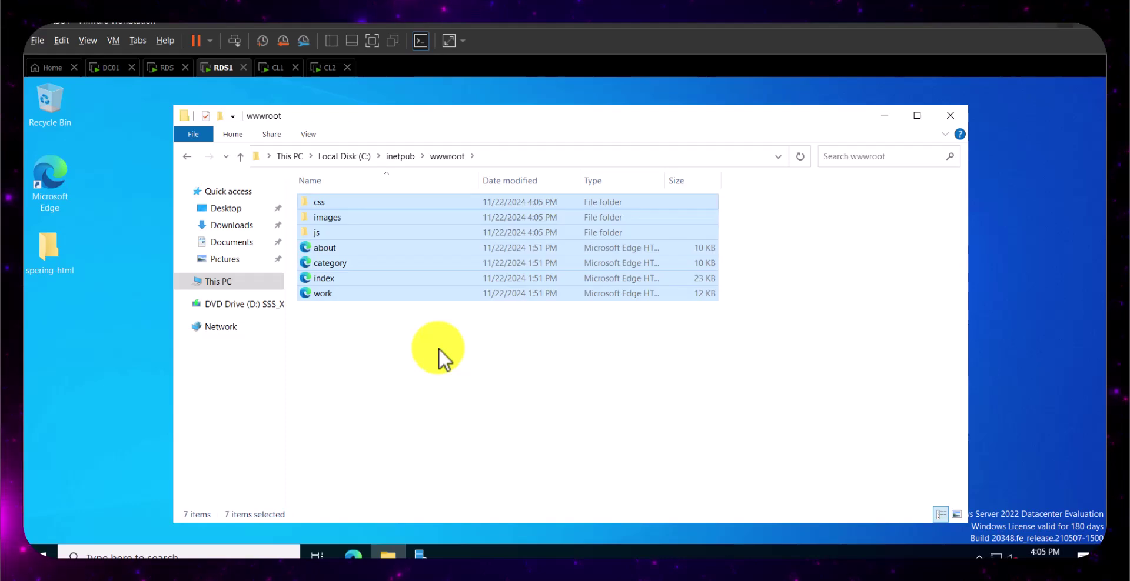
left_click(439, 348)
left_click(949, 114)
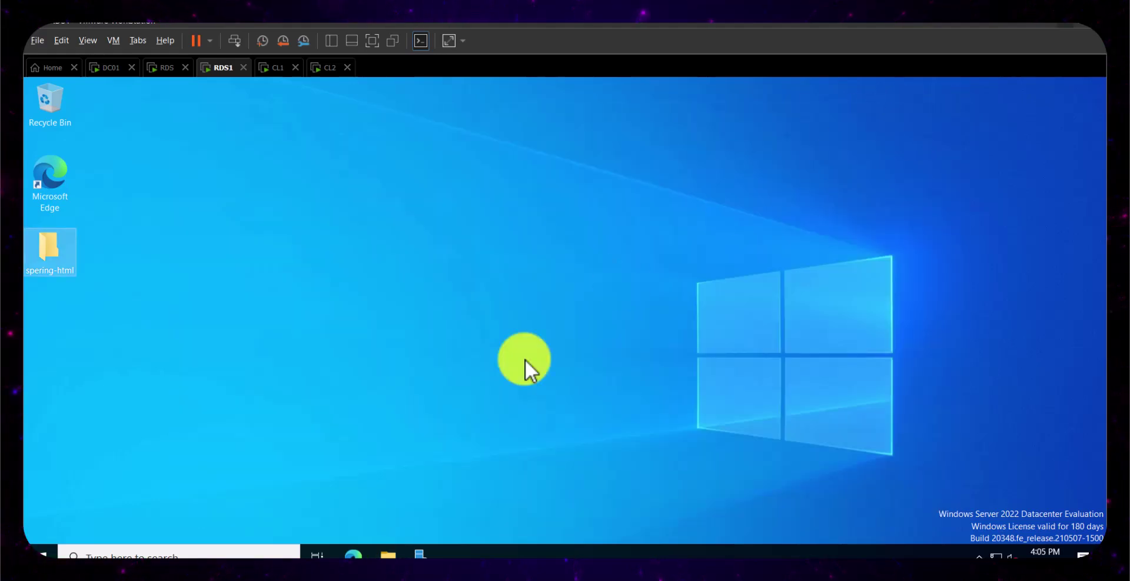
left_click(355, 554)
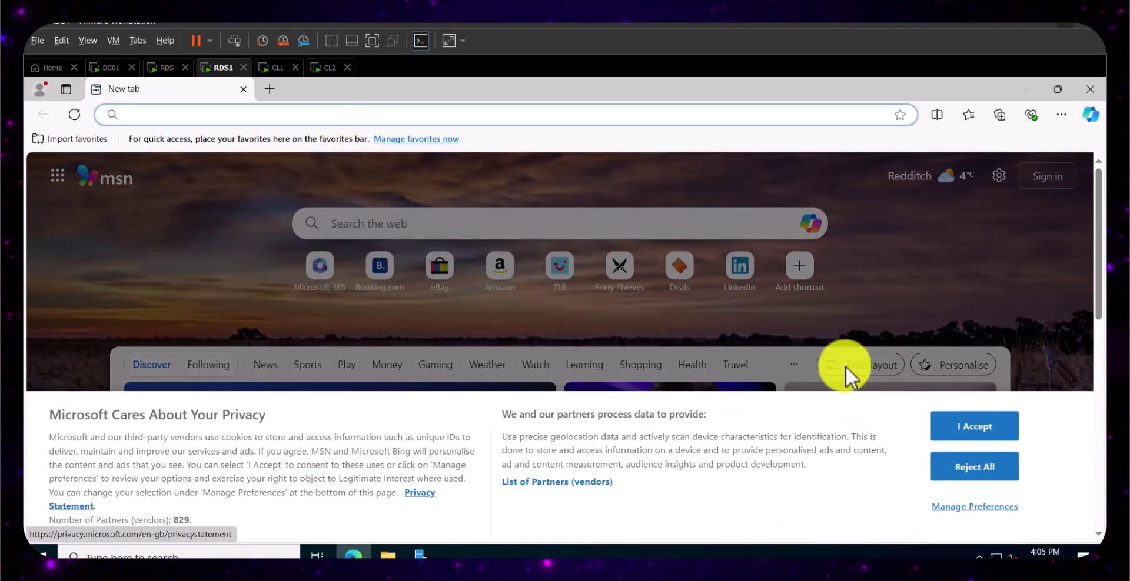
left_click(971, 432)
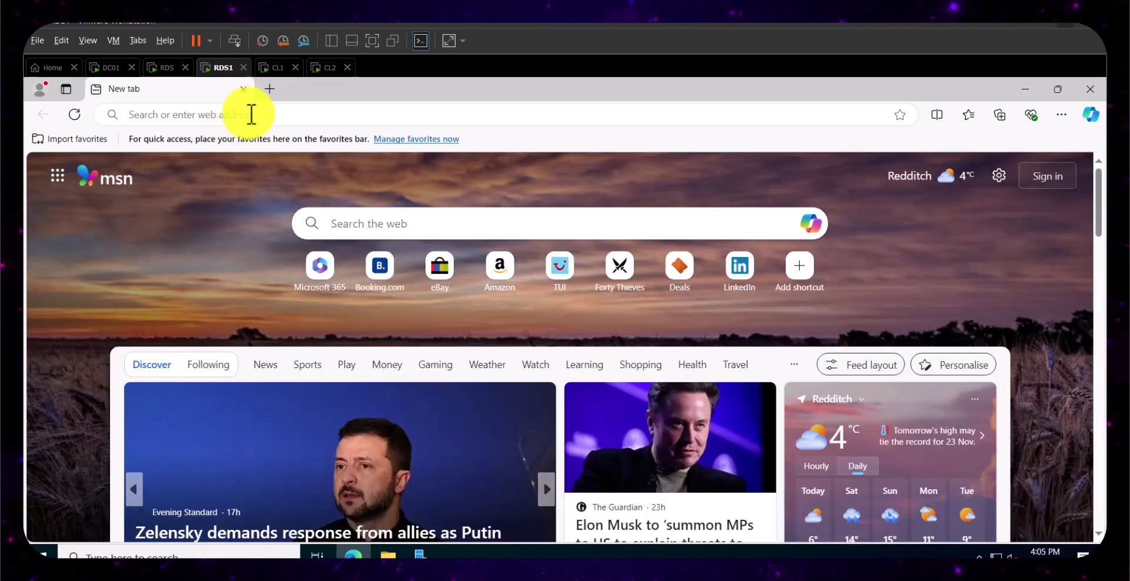
left_click(251, 114)
type("http")
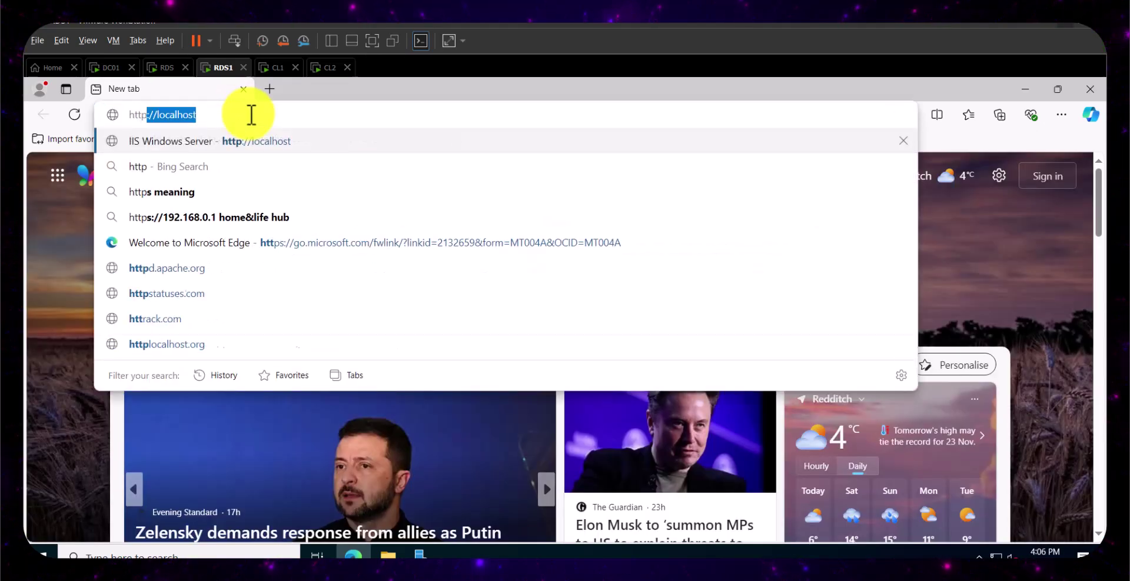
key("Right")
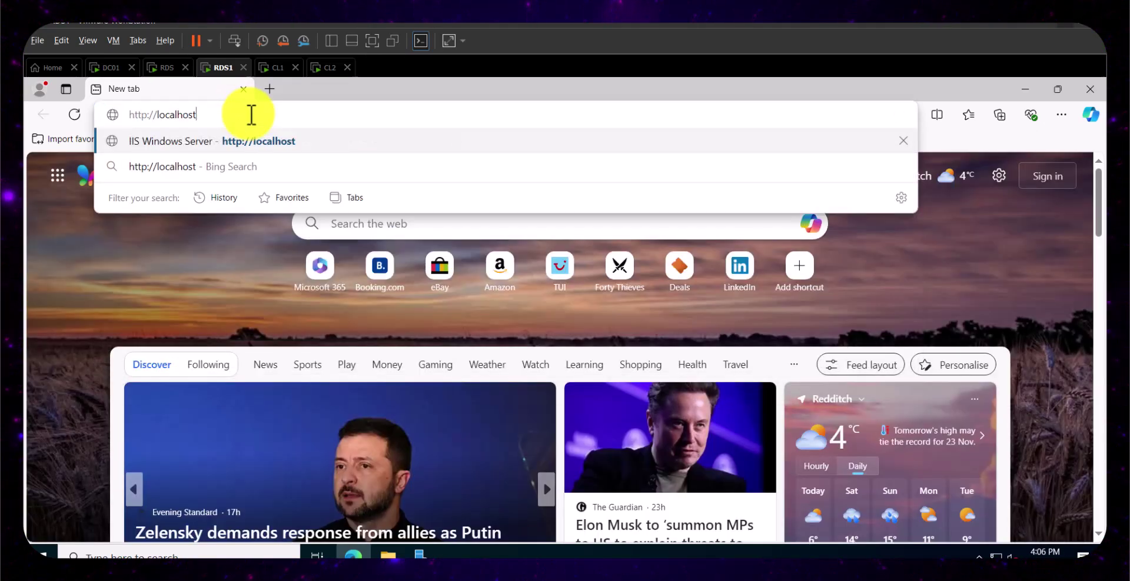
key("Return")
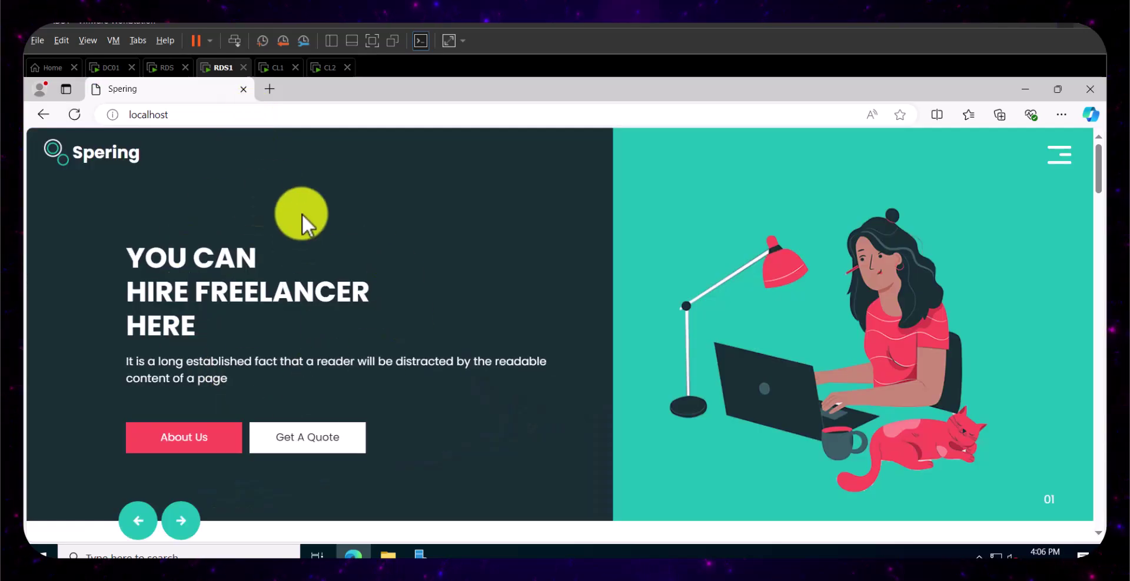
left_click(166, 74)
left_click(950, 115)
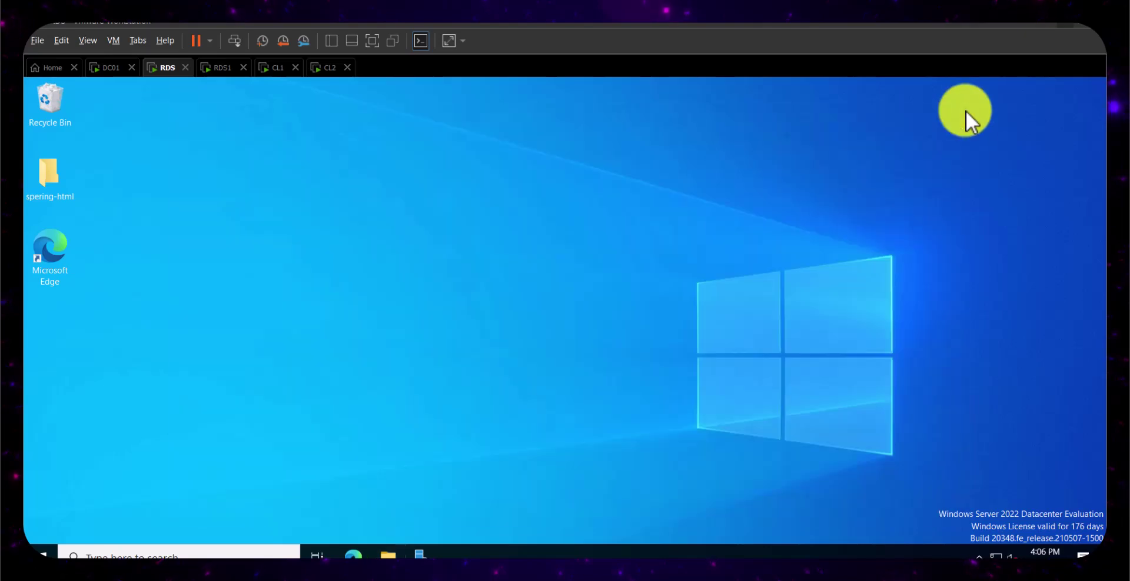
left_click(356, 554)
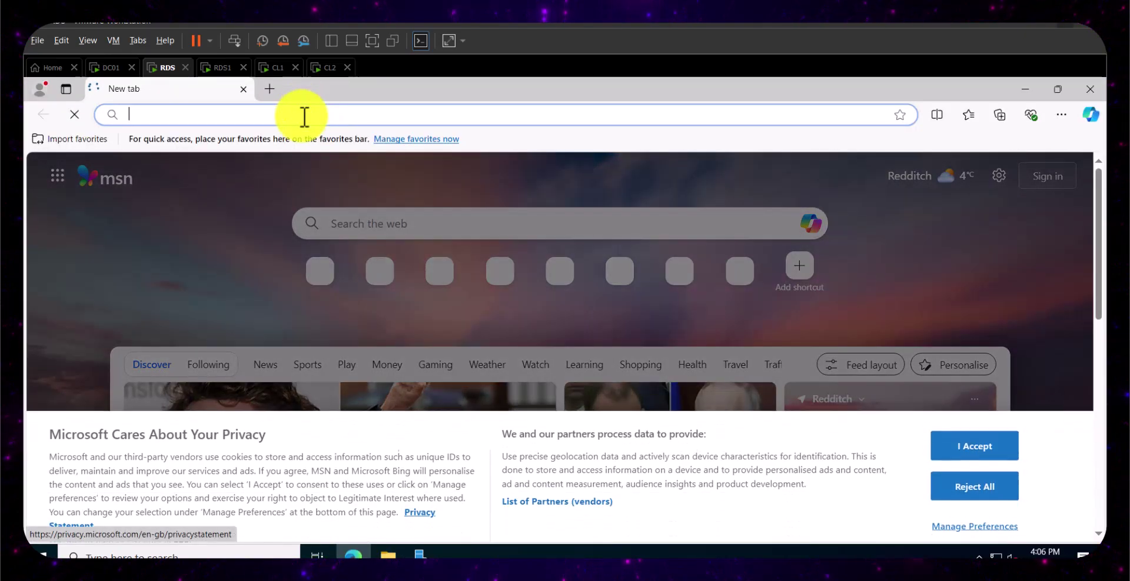
left_click(975, 427)
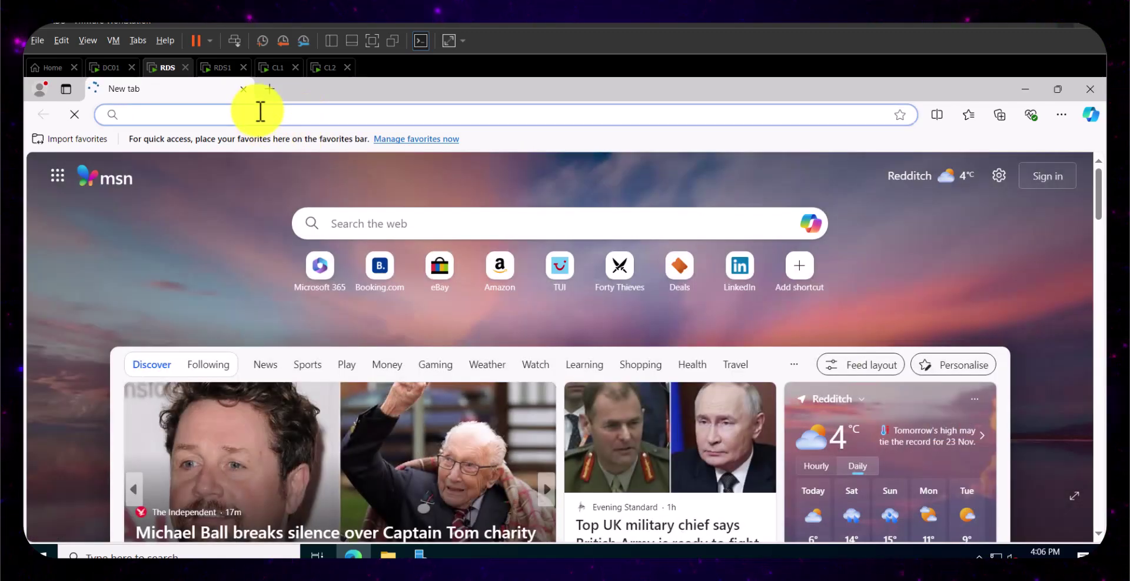
type("htt")
key("Right")
key("Return")
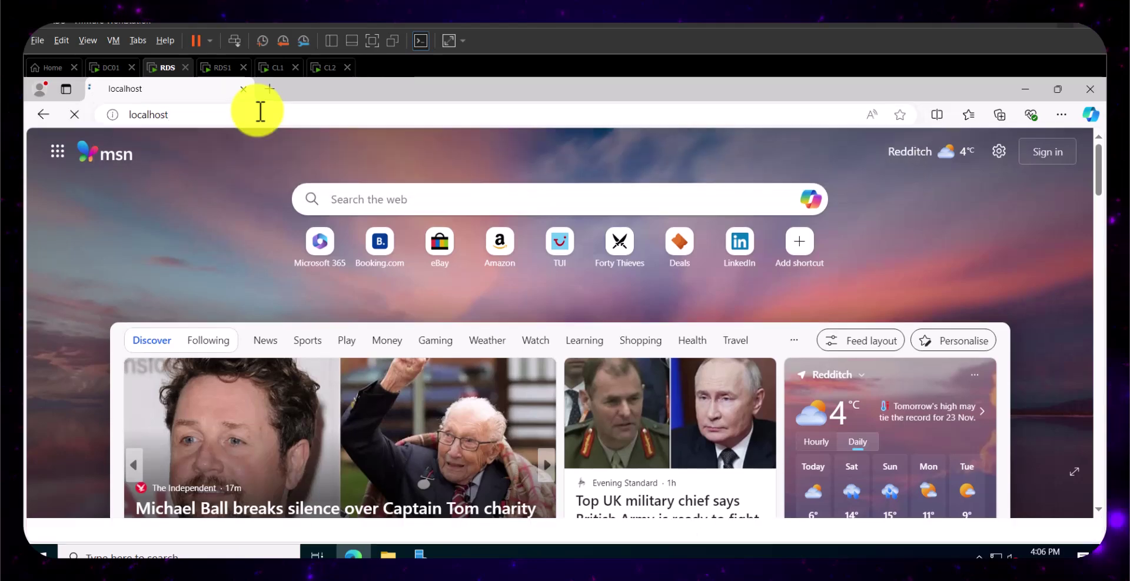
- Compare the RDS1 and RDS localhost pages, then close Edge
left_click(222, 68)
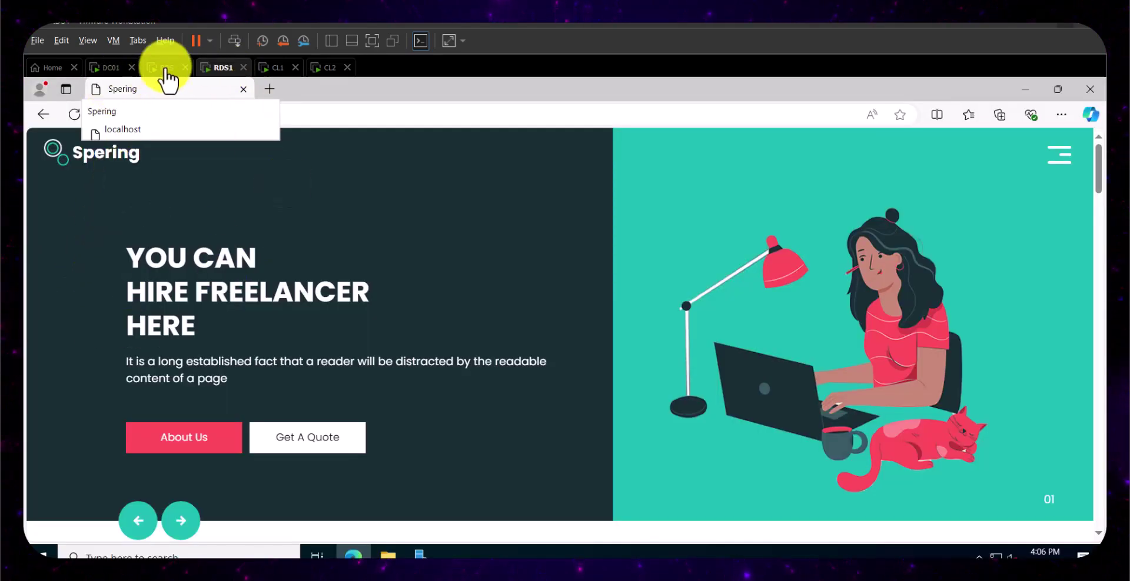
left_click(166, 68)
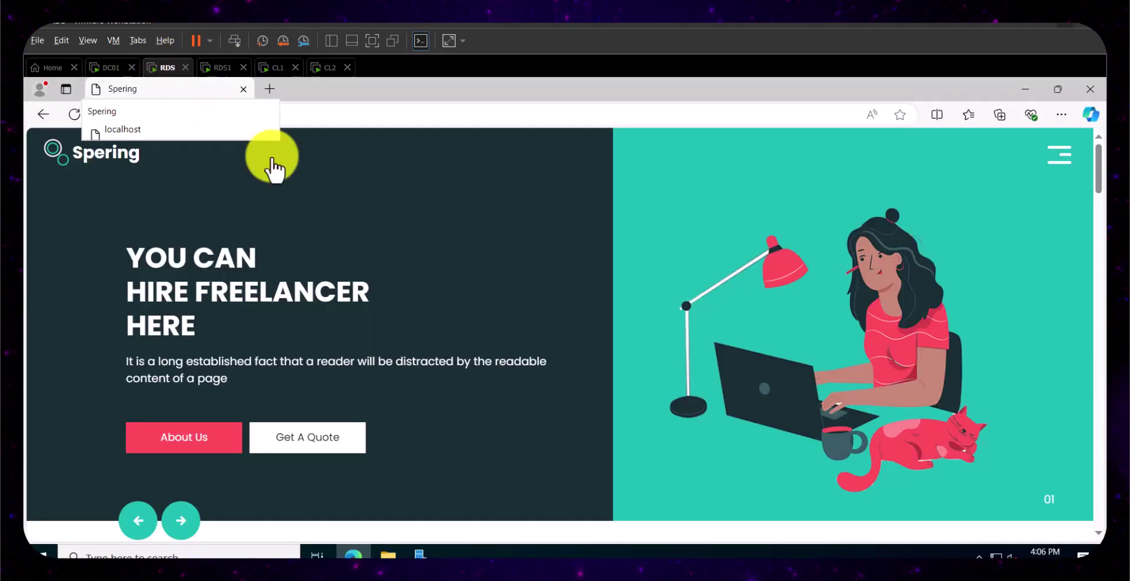
left_click(1090, 88)
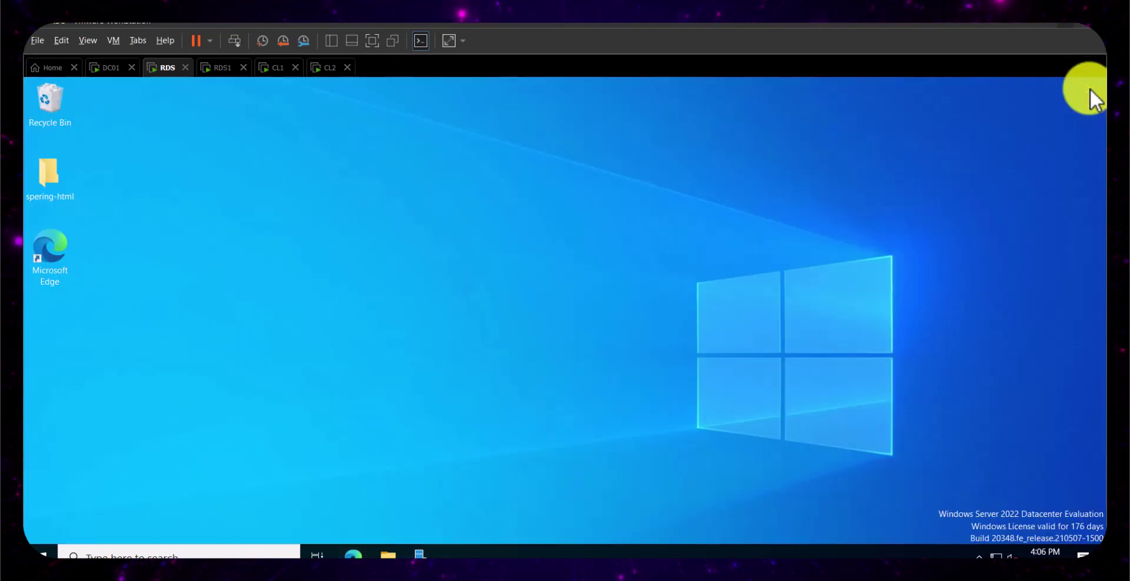
- Open C:\inetpub\wwwroot in File Explorer with file name extensions shown
left_click(388, 553)
left_click(264, 284)
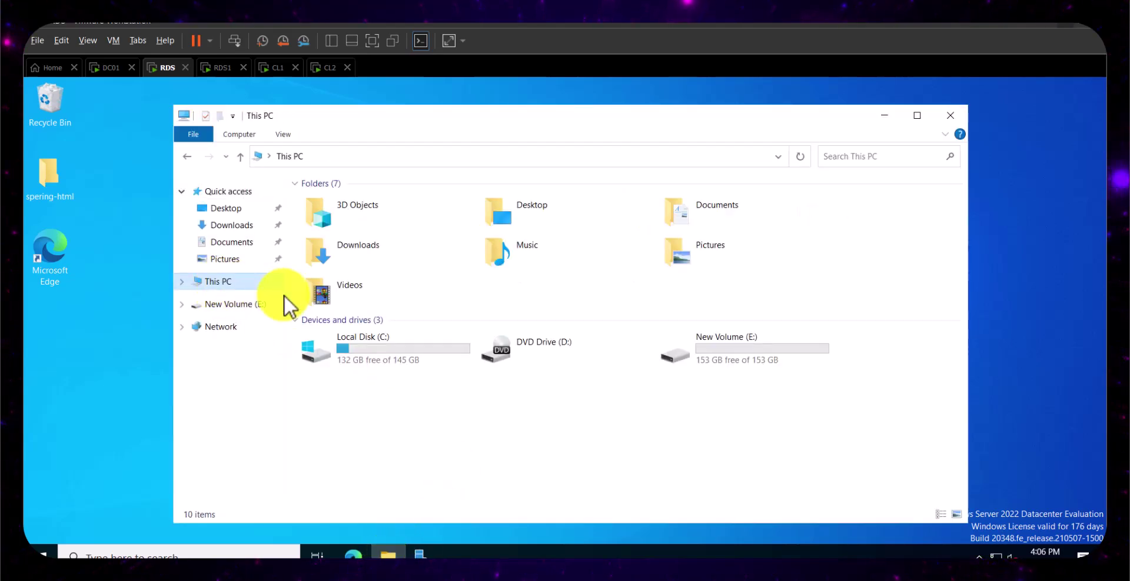
double_click(406, 360)
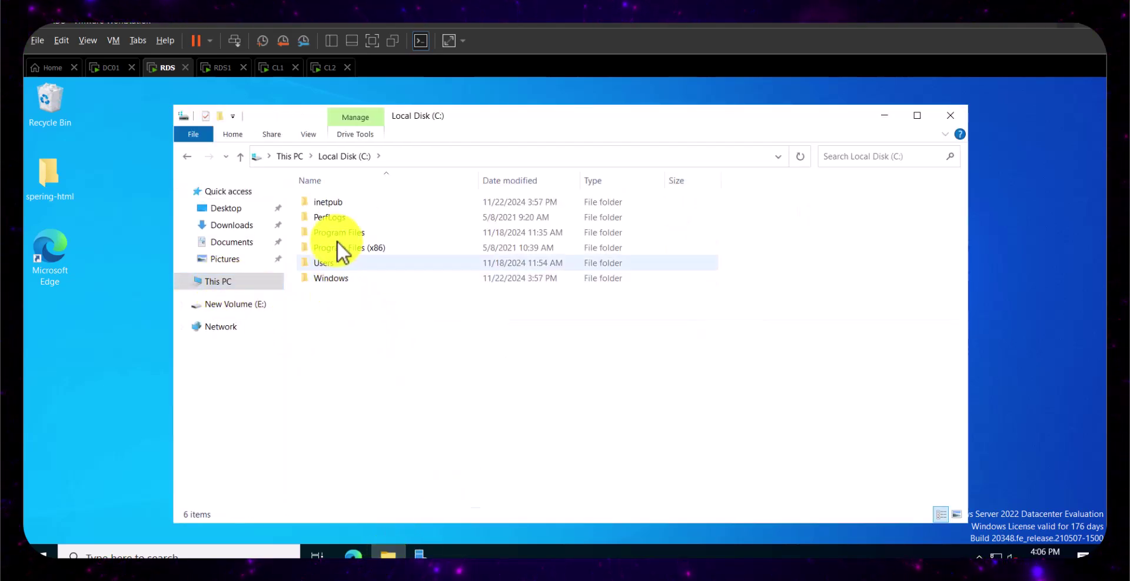
double_click(334, 204)
left_click(330, 262)
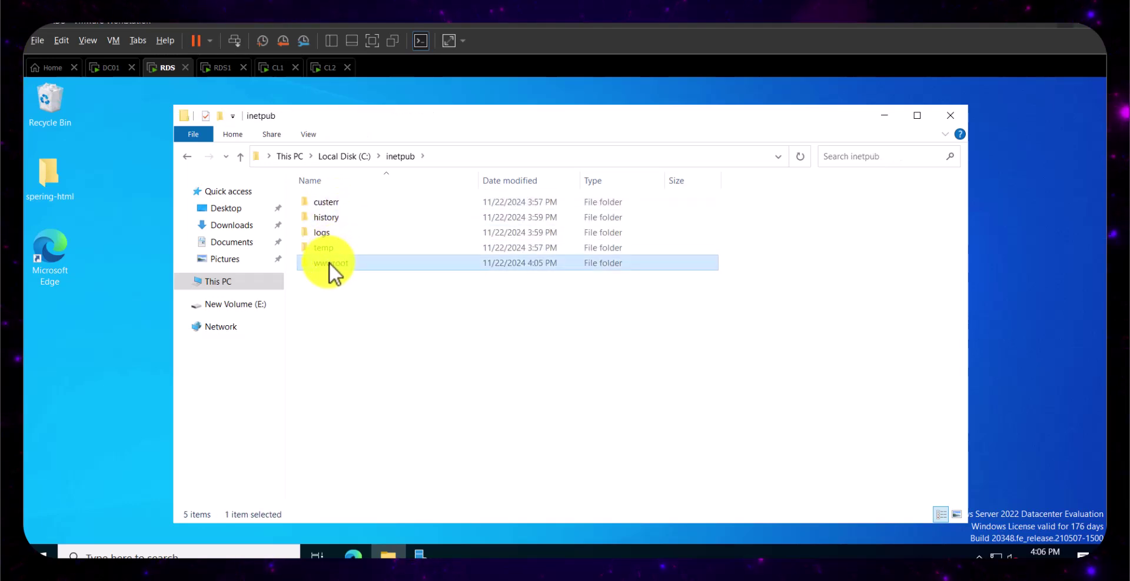
double_click(329, 262)
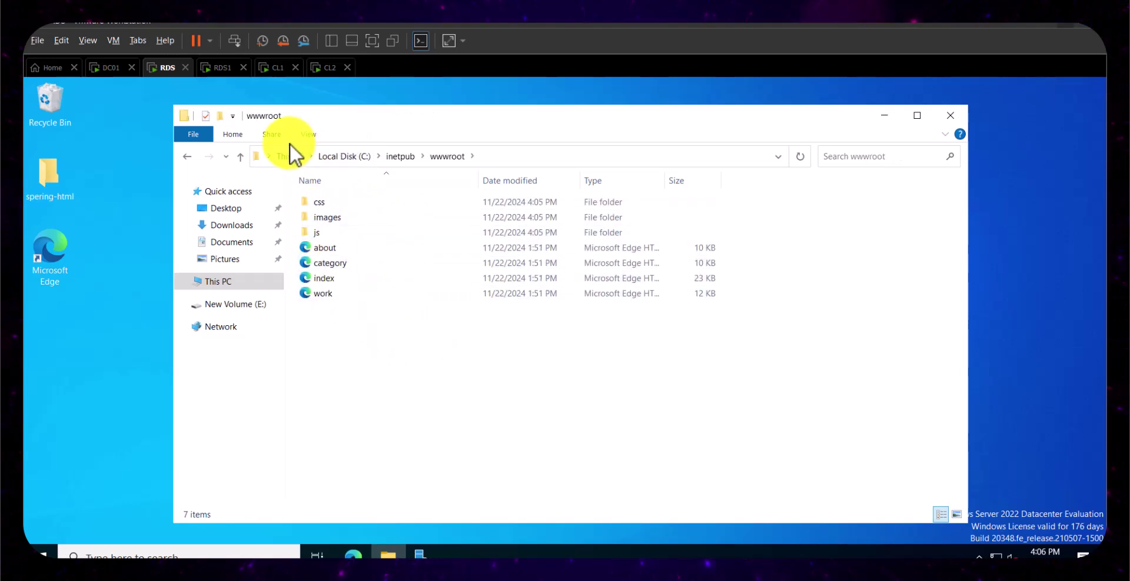
left_click(309, 134)
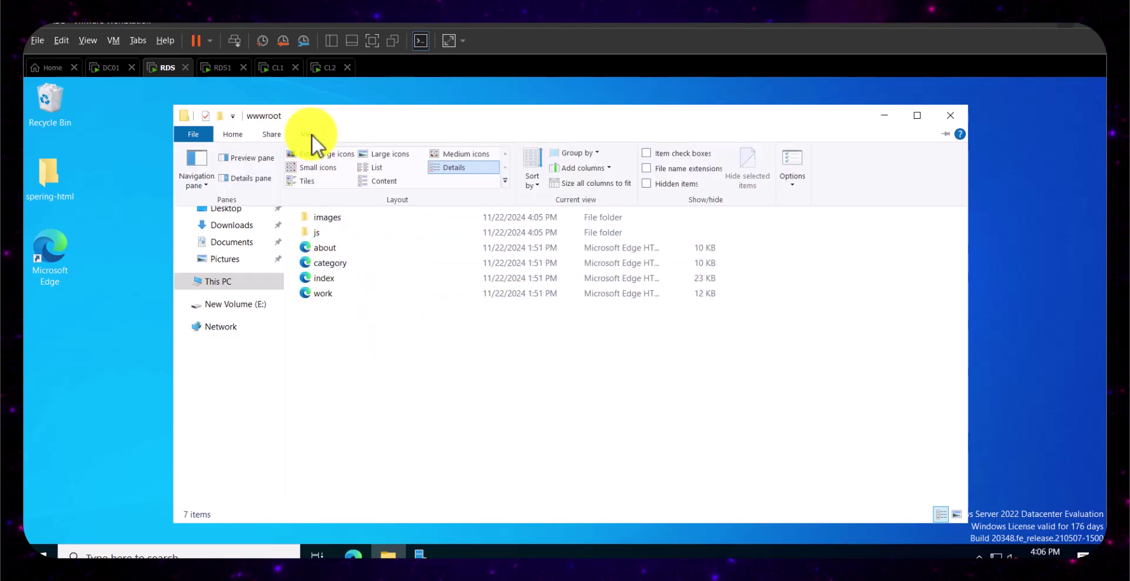
left_click(647, 168)
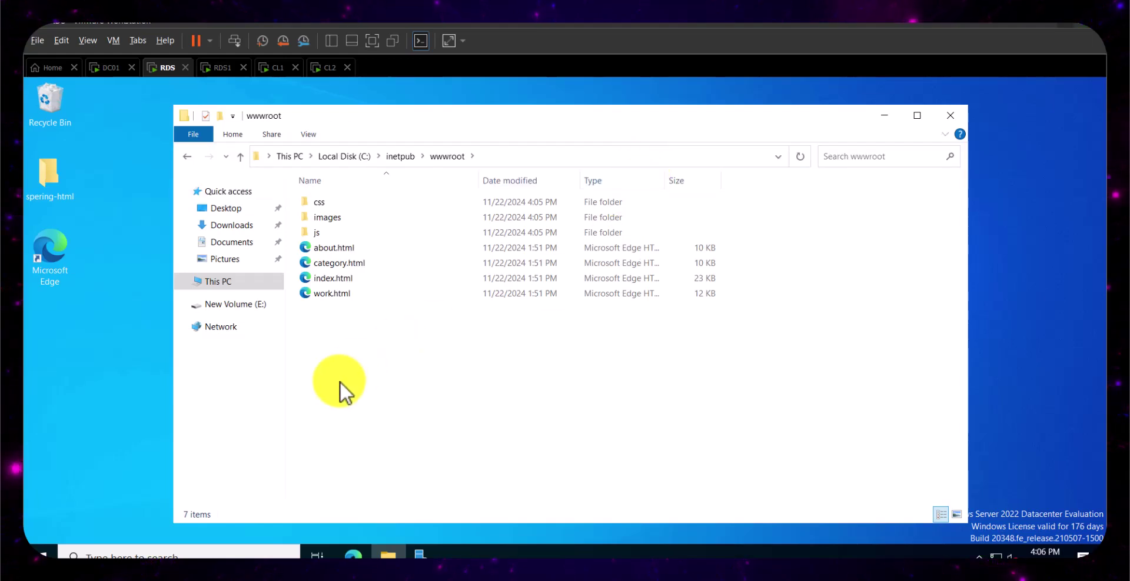
- Bring up the Open with > Choose another app dialog for index.html
left_click(347, 280)
right_click(341, 279)
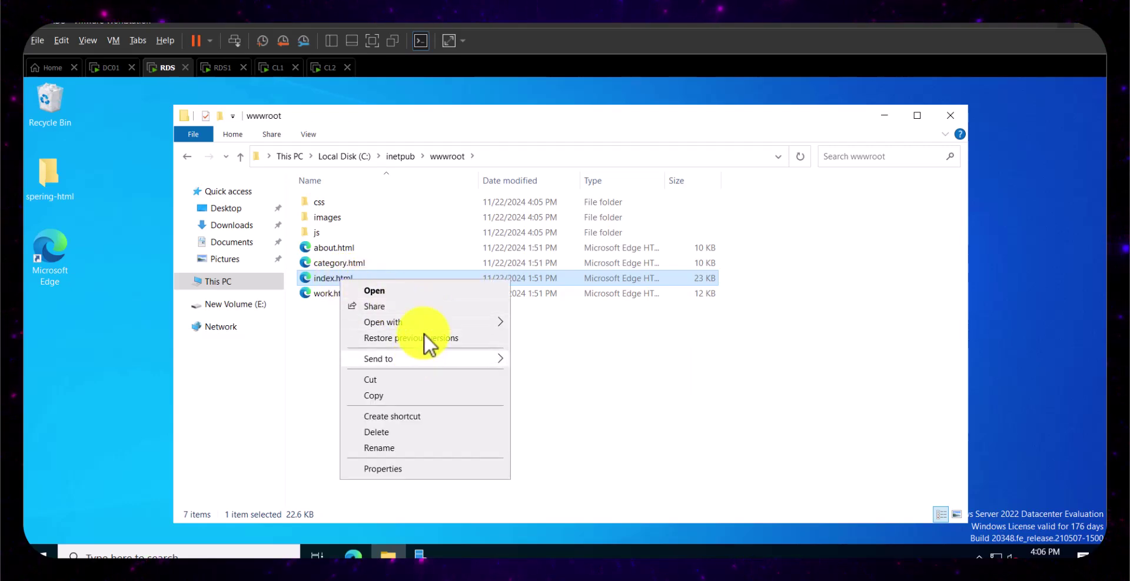
mouse_move(426, 324)
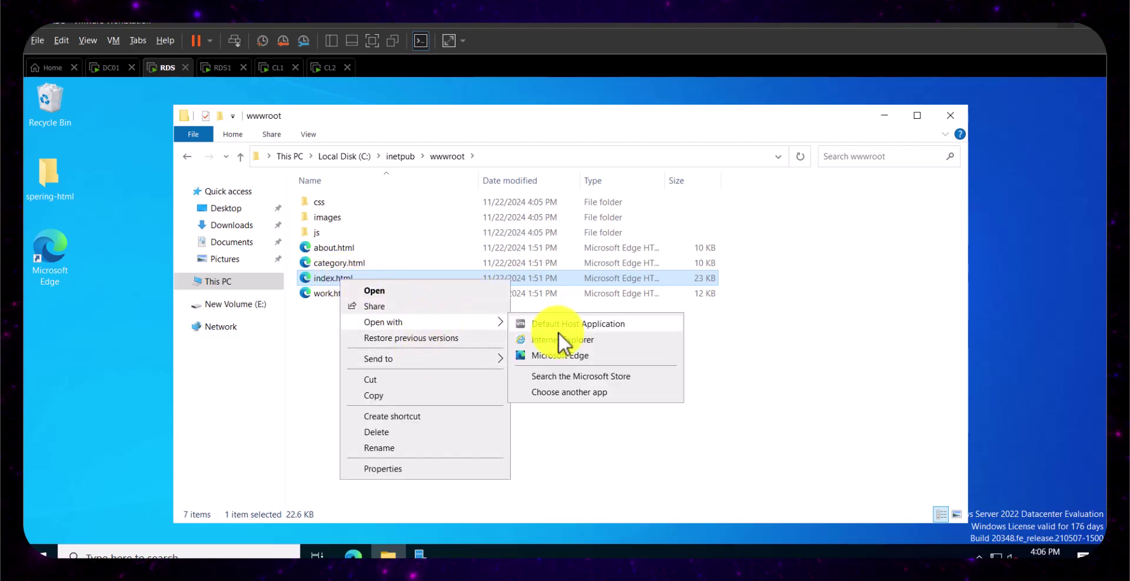
left_click(573, 392)
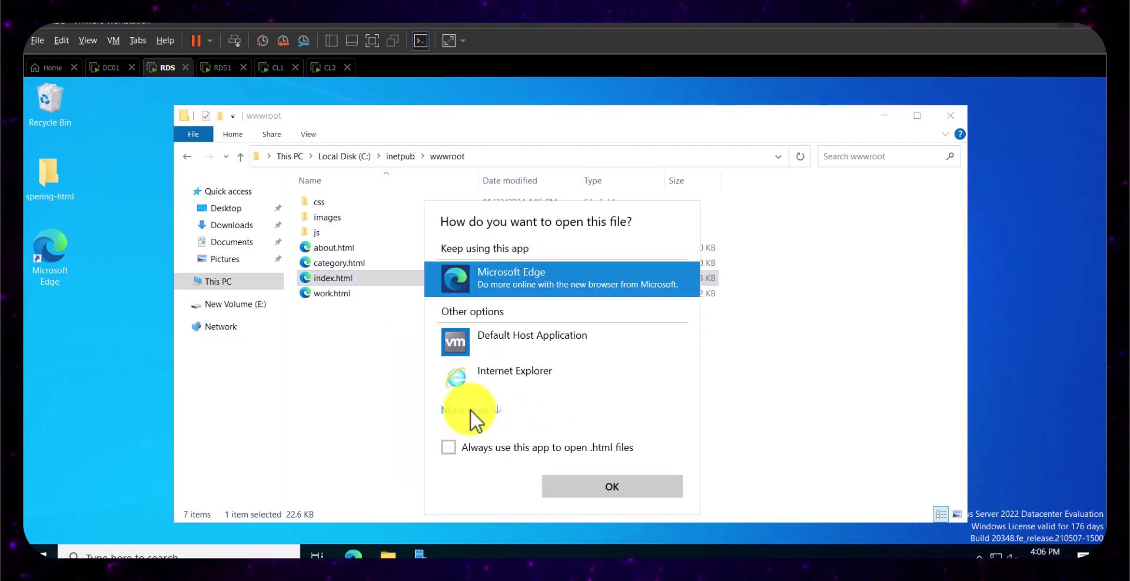
- Open index.html in Notepad with 'This is Site 1' on line 3 and save it
left_click(471, 410)
left_click(494, 410)
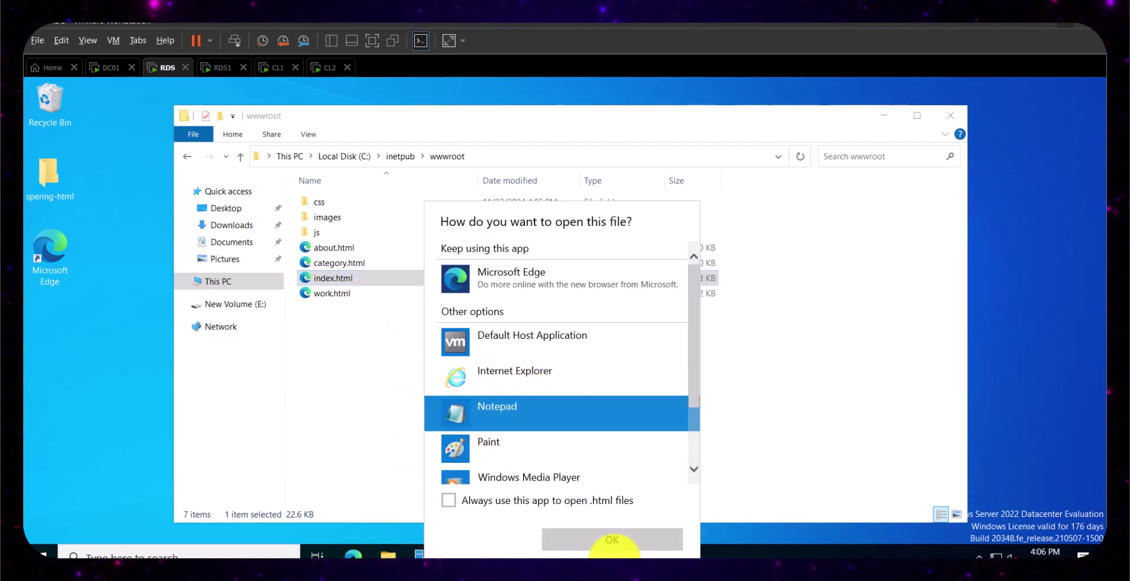
left_click(609, 540)
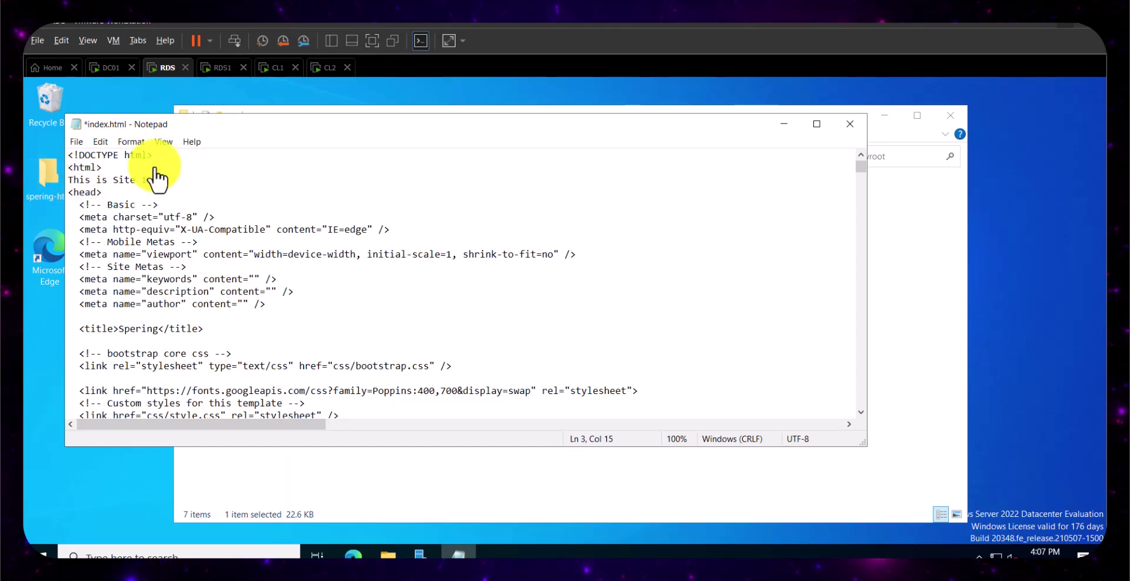
left_click_drag(140, 180, 69, 178)
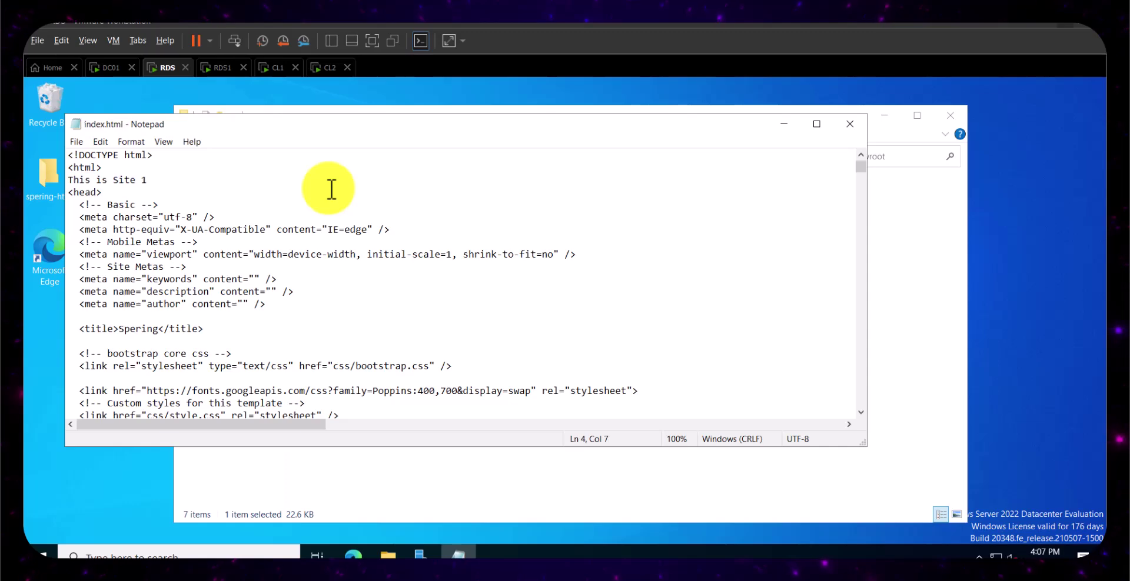
key("ctrl+s")
- Close Notepad, switch to RDS1, and open C:\inetpub\wwwroot with file name extensions shown
left_click(851, 125)
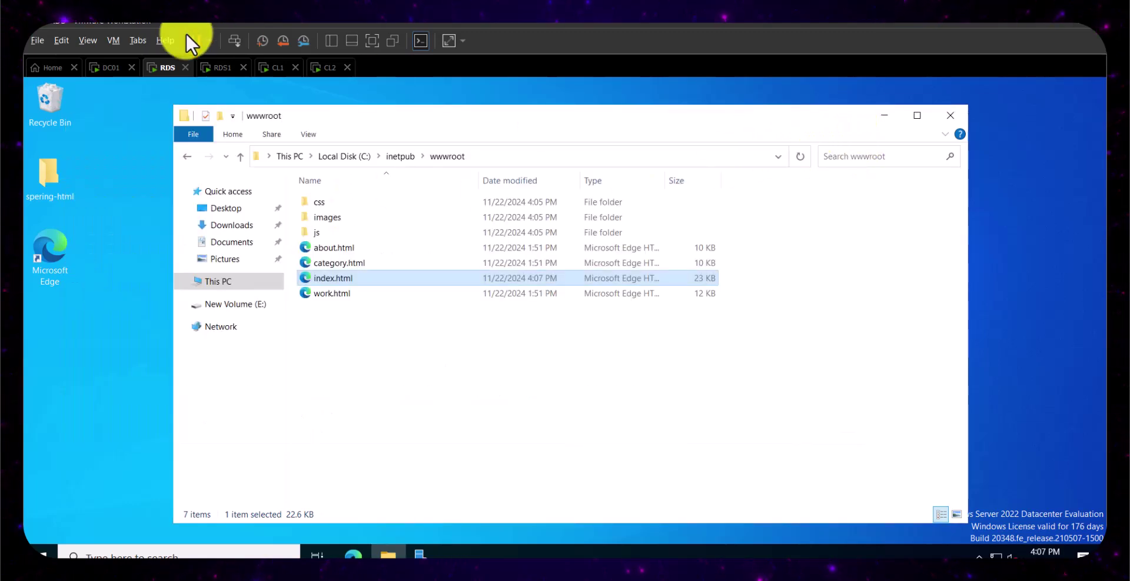
left_click(217, 67)
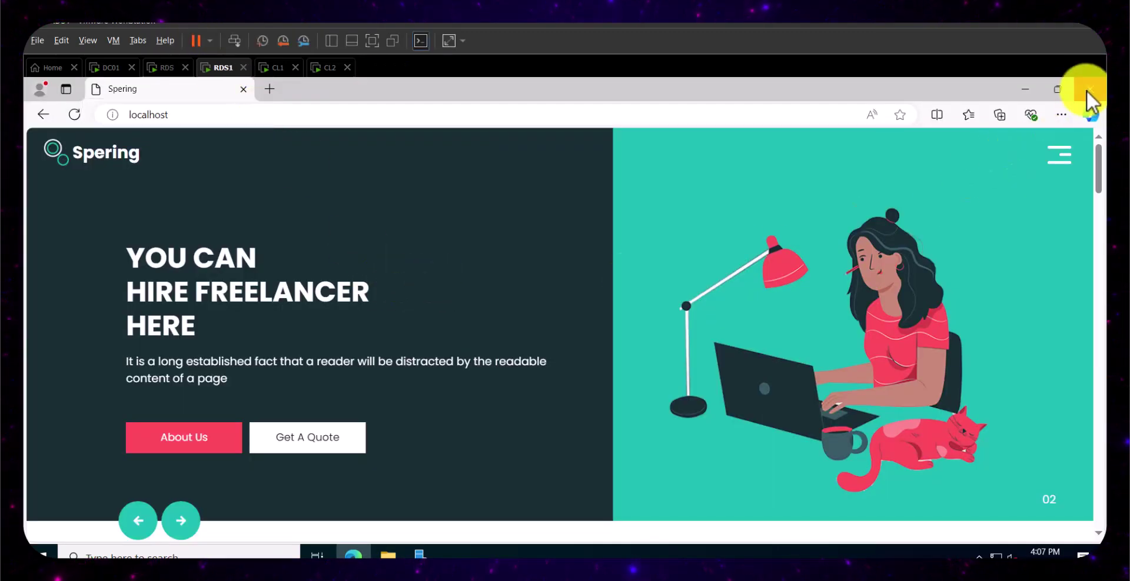
left_click(1090, 89)
left_click(388, 554)
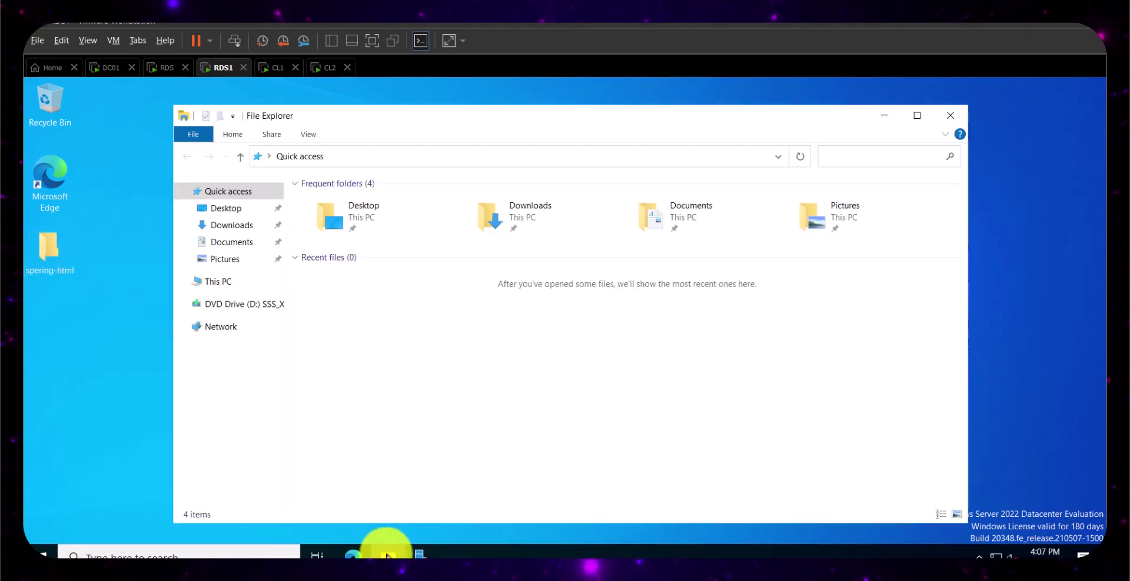
left_click(217, 284)
double_click(383, 356)
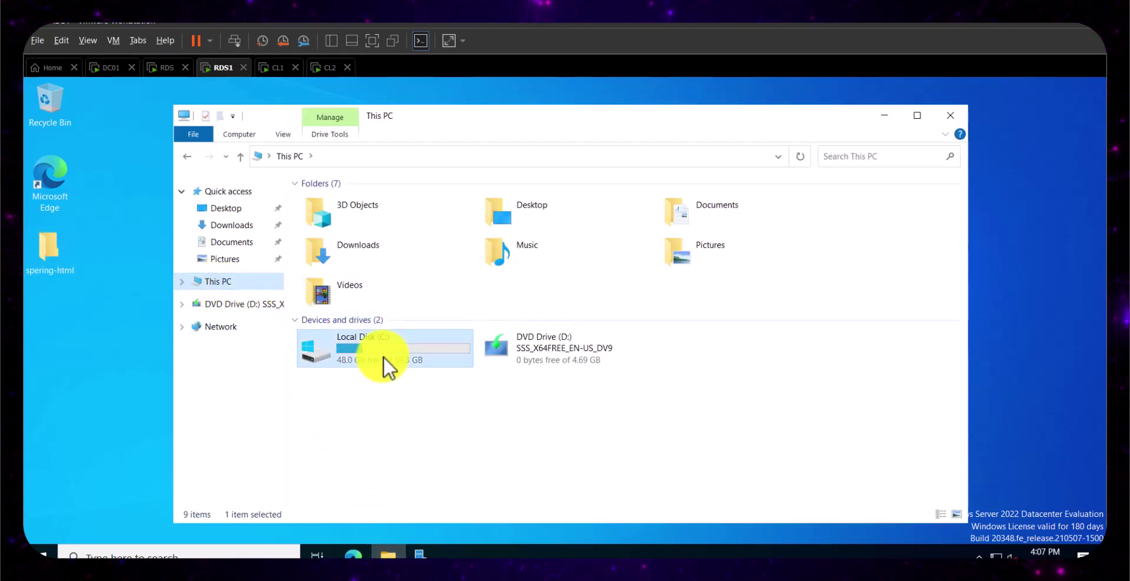
double_click(333, 202)
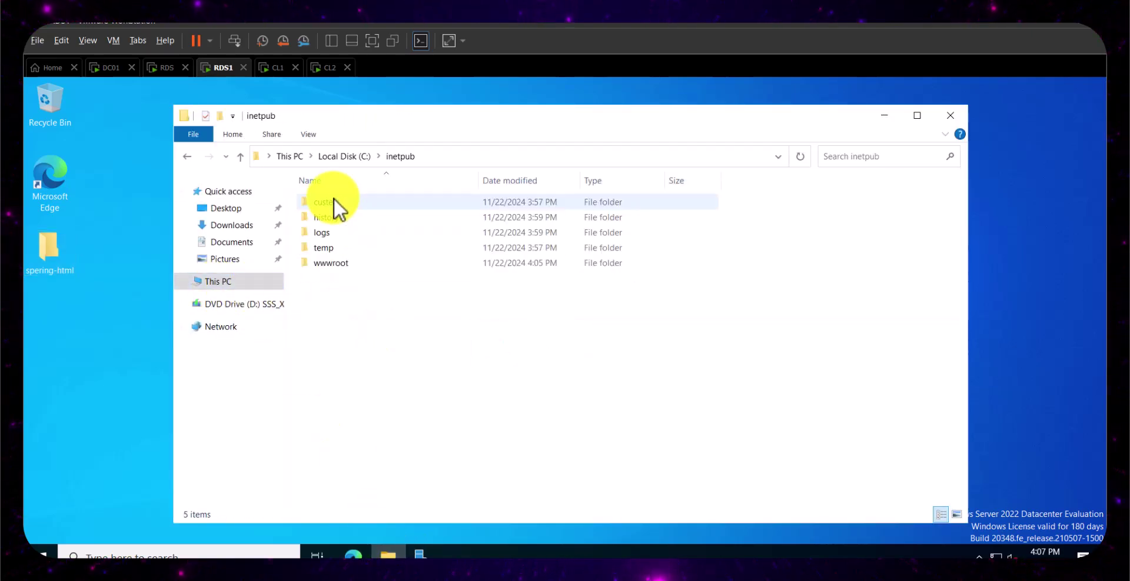
double_click(333, 263)
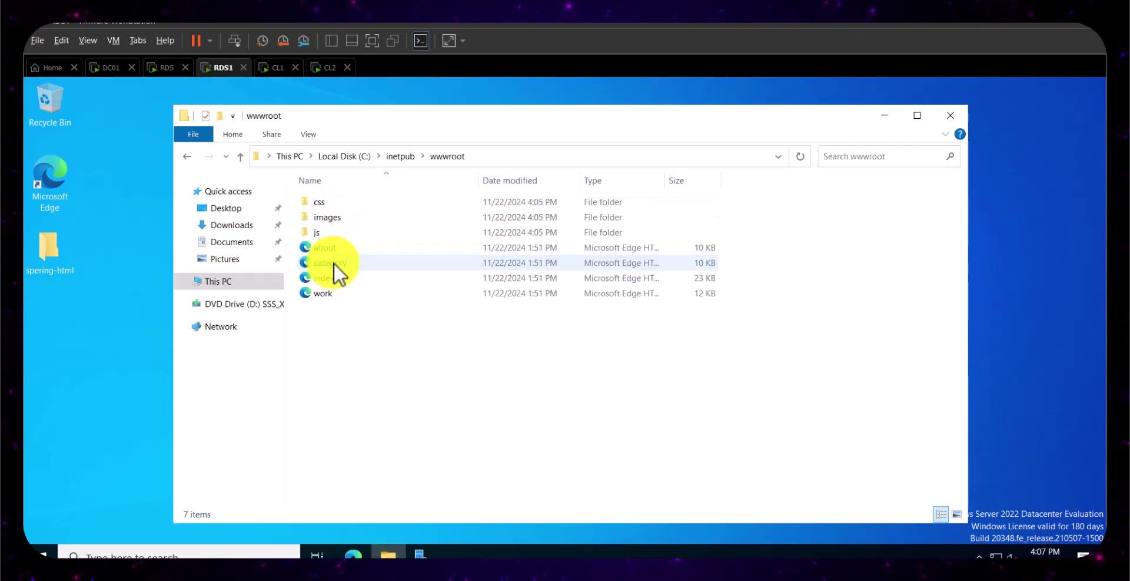
left_click(308, 135)
left_click(646, 169)
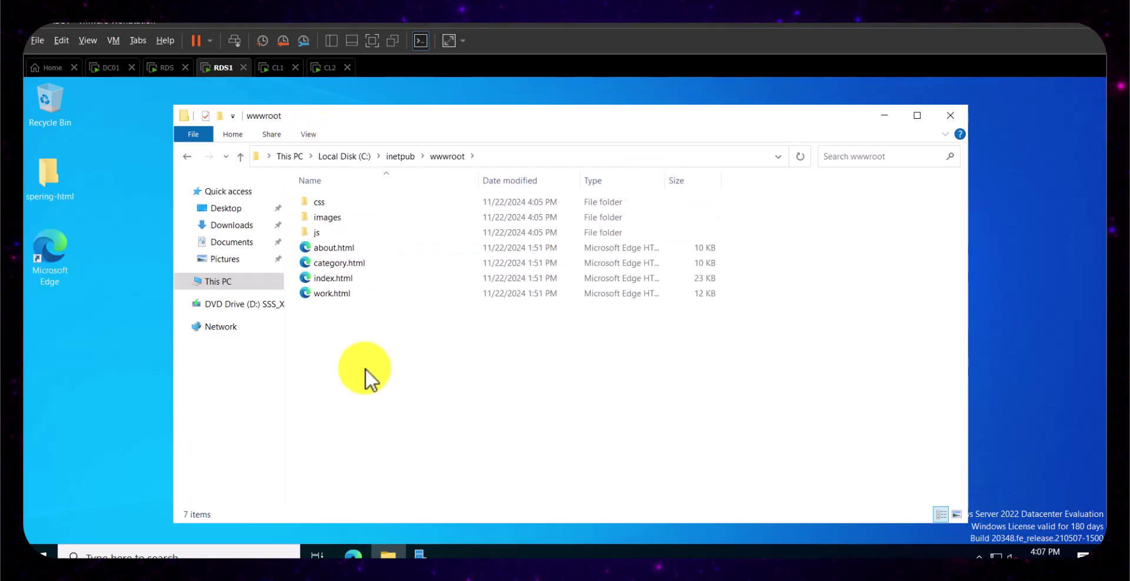
- Open the app chooser for index.html, dismiss the Store prompt, and expand More apps
right_click(348, 281)
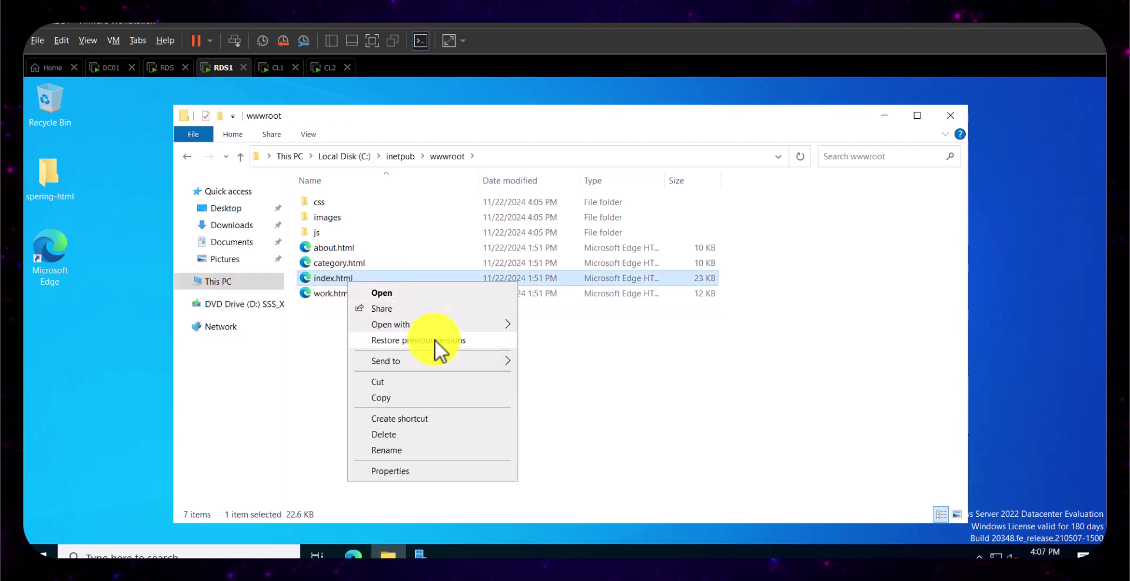
mouse_move(436, 361)
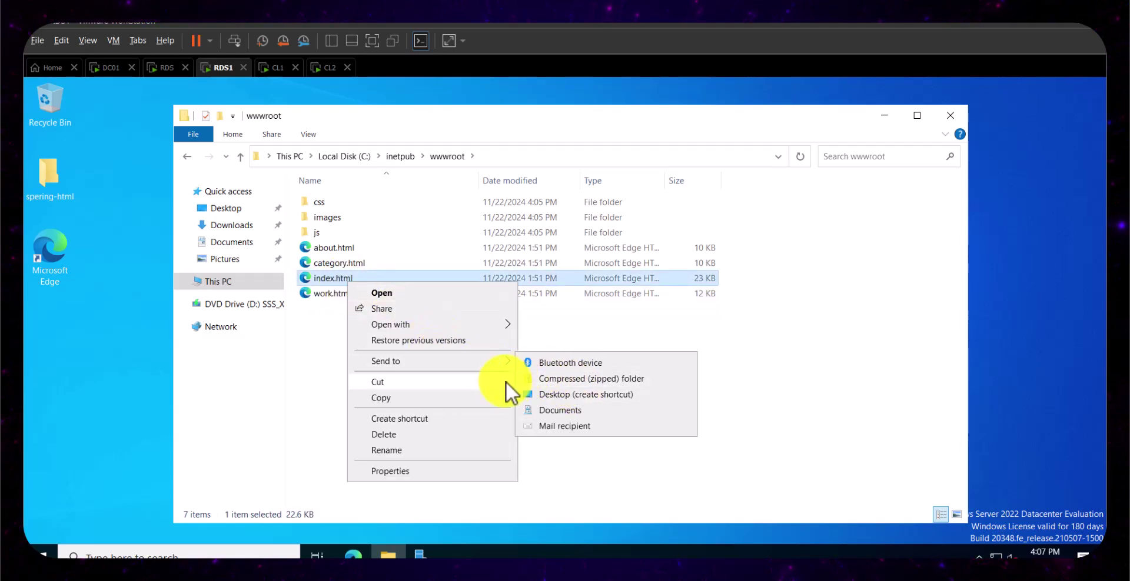
mouse_move(435, 328)
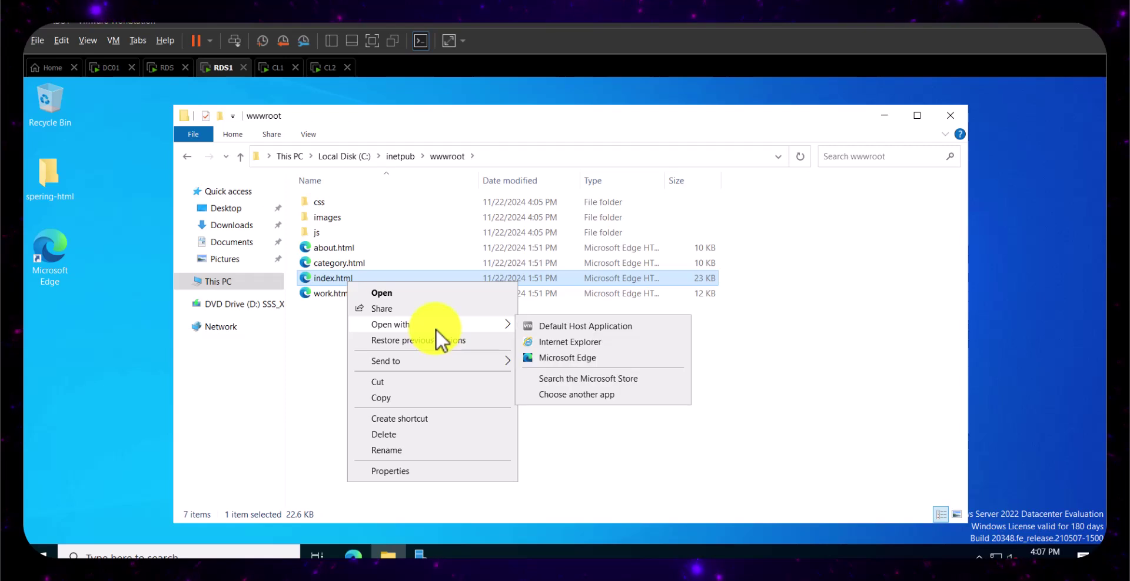
left_click(572, 379)
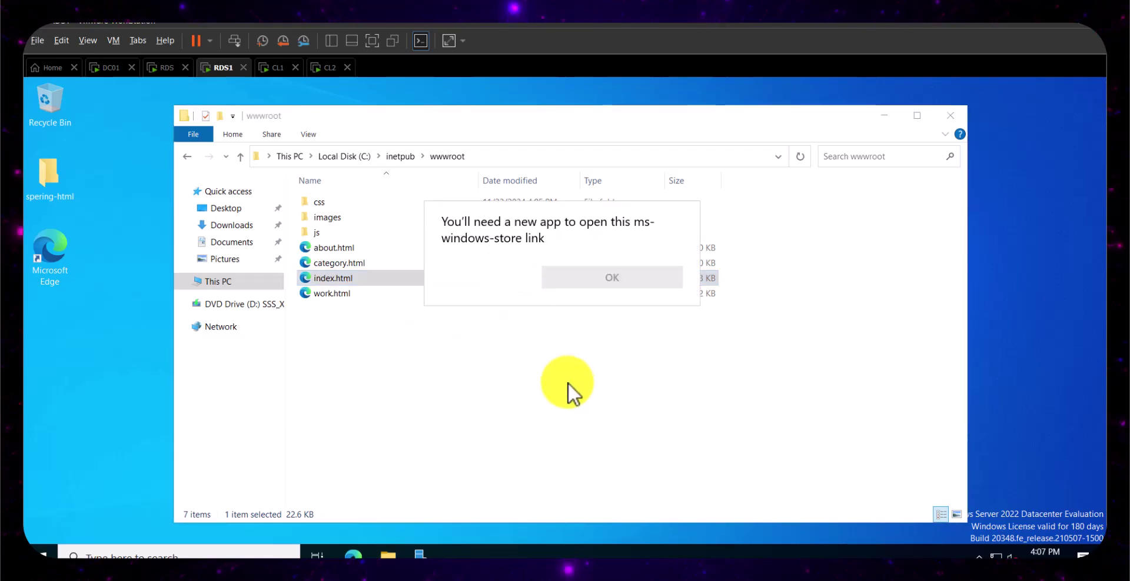
left_click(450, 307)
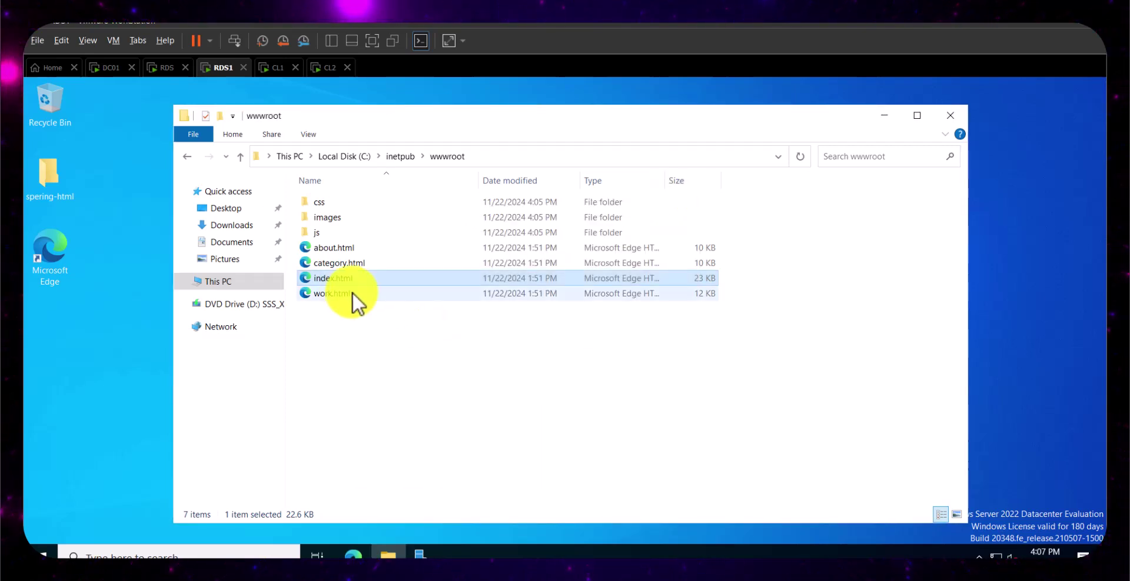
right_click(338, 274)
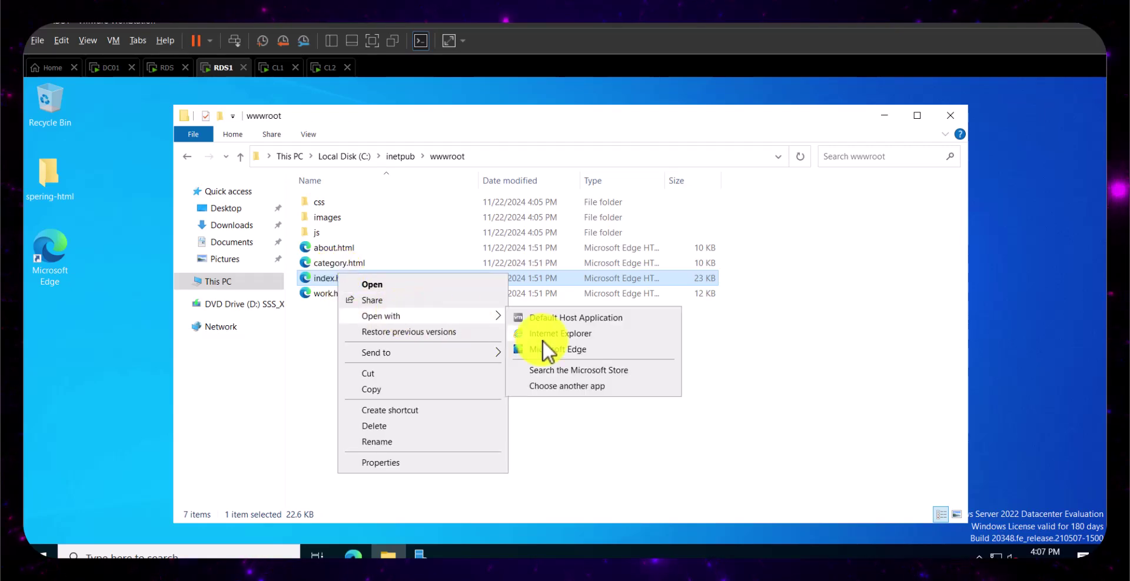
mouse_move(453, 322)
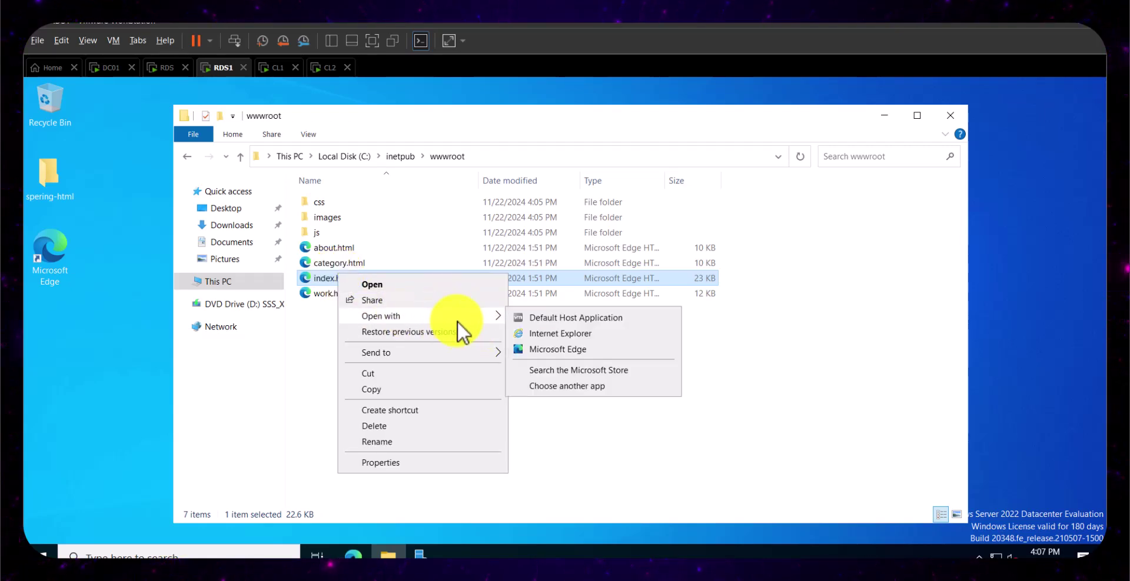
left_click(567, 386)
left_click(450, 415)
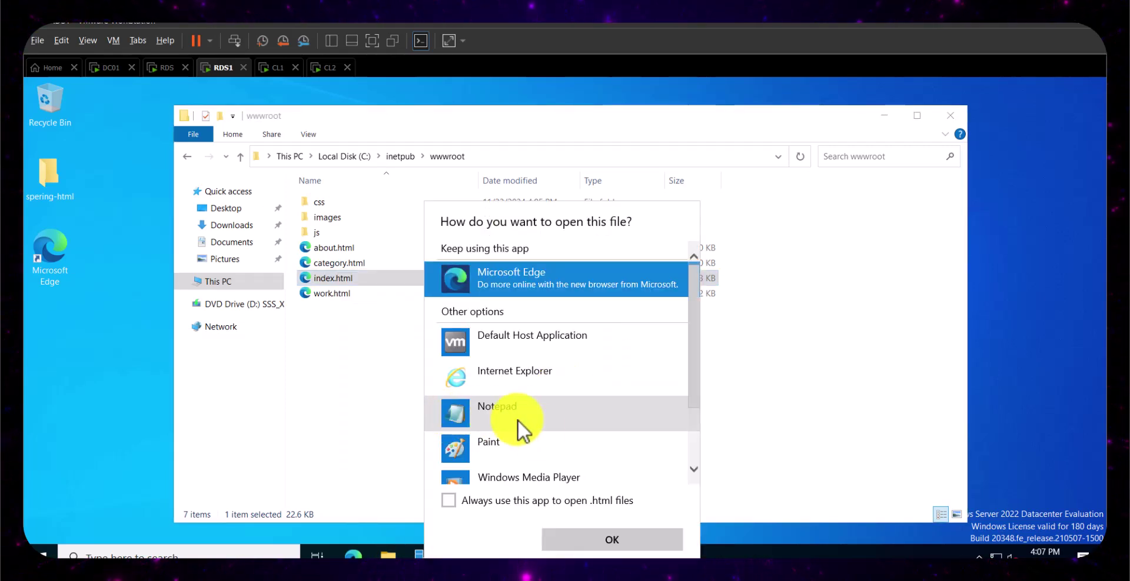
- Open RDS1's index.html in Notepad, add 'This is Site 2' on line 3, save and close
left_click(513, 419)
left_click(595, 545)
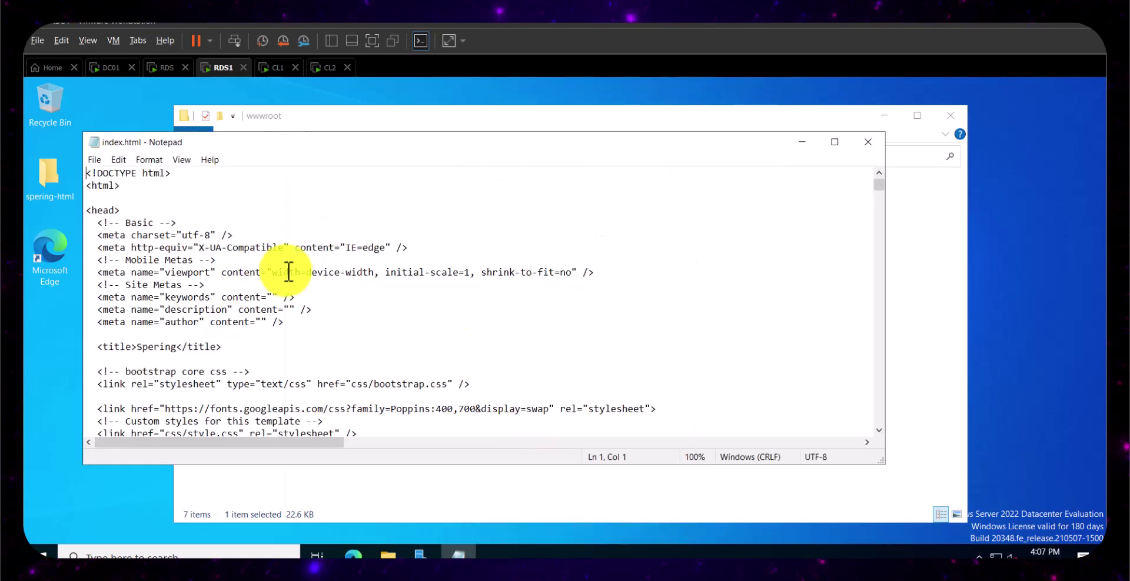
left_click(109, 197)
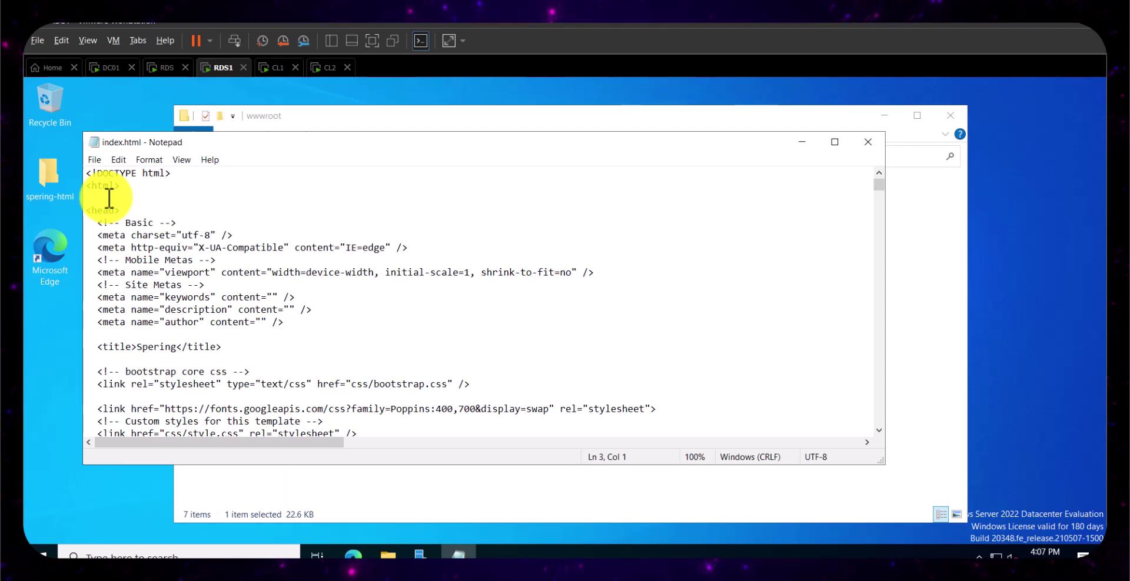
type("This is Site 2")
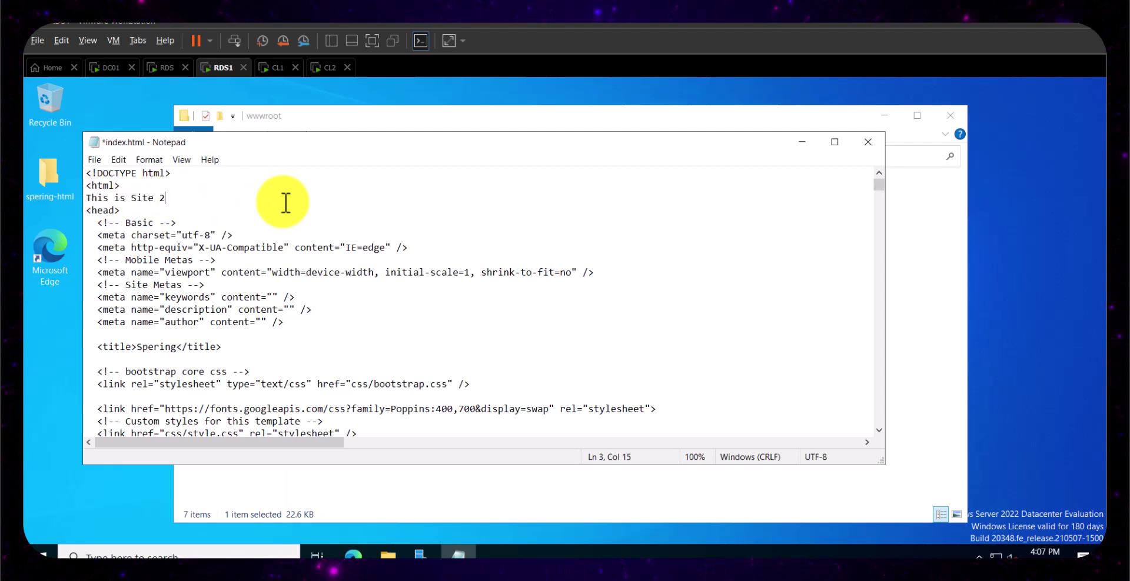
key("ctrl+s")
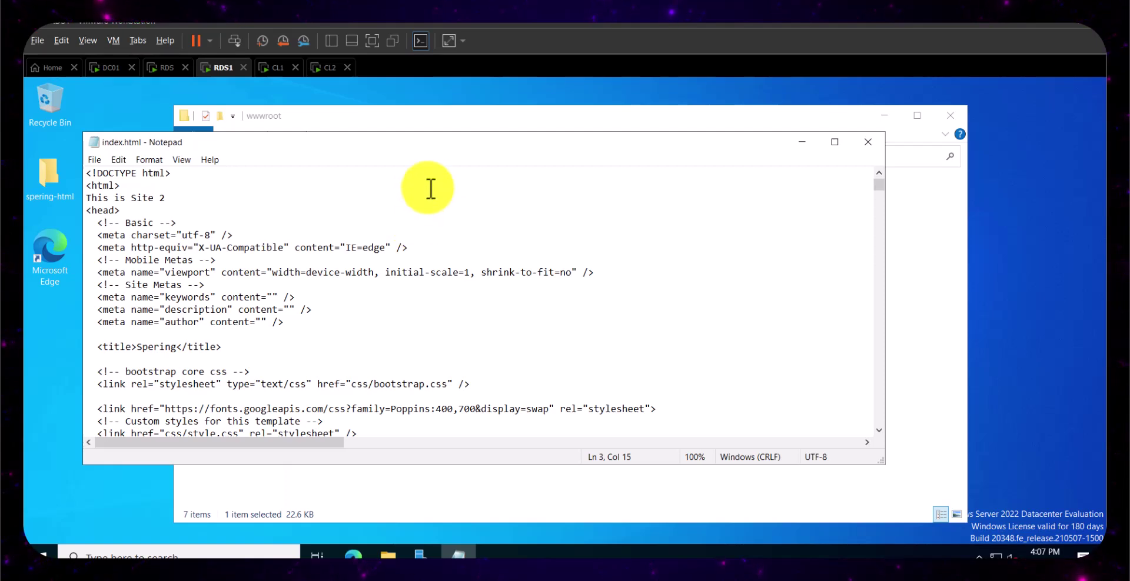
left_click(868, 141)
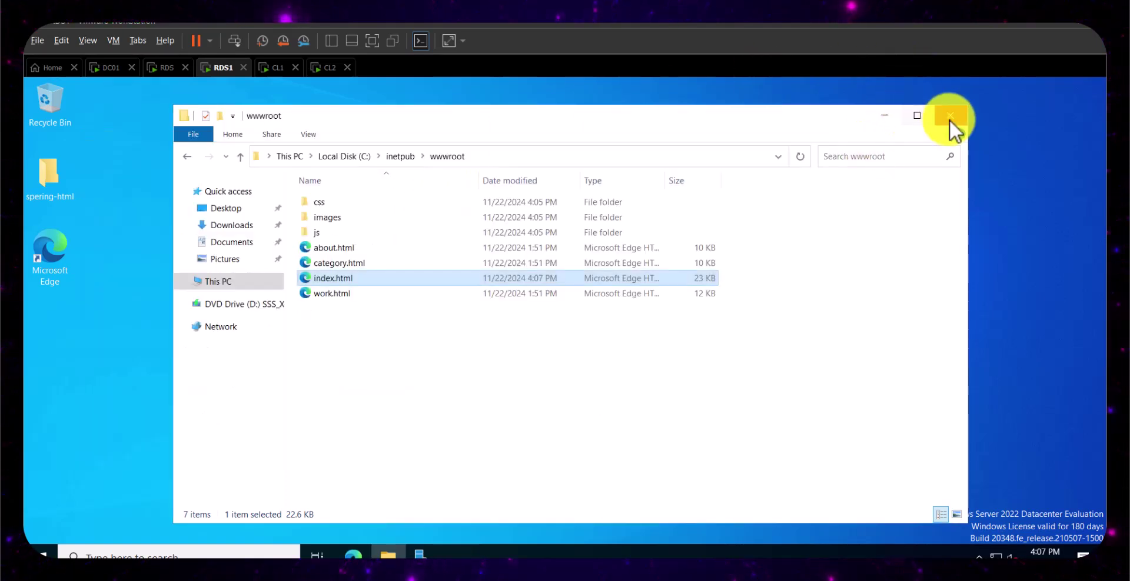
left_click(948, 119)
left_click(352, 553)
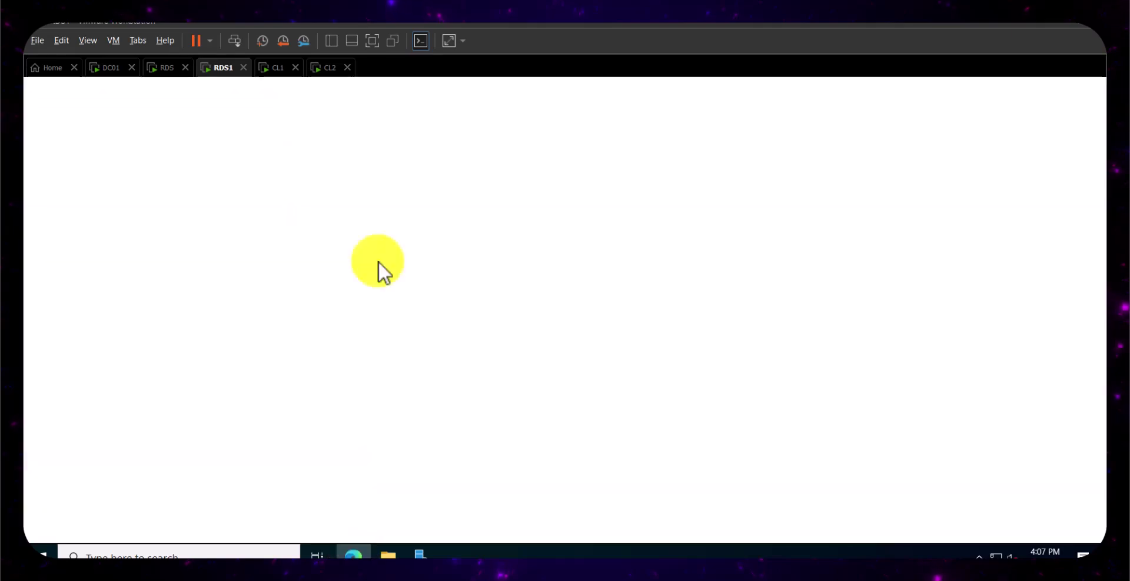
left_click(336, 114)
type("ht")
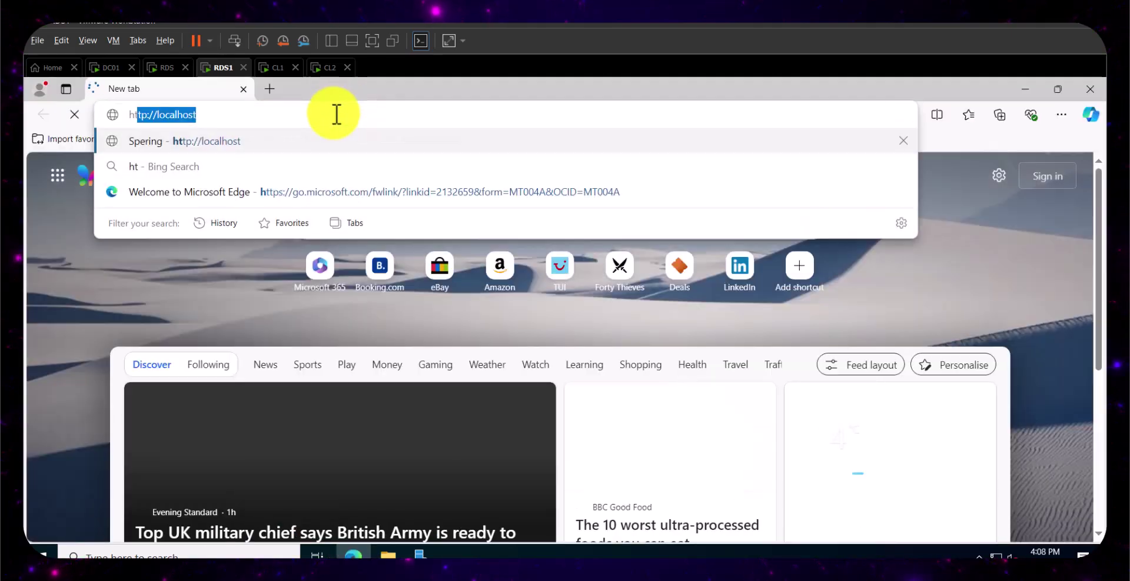
type("tp")
key("Return")
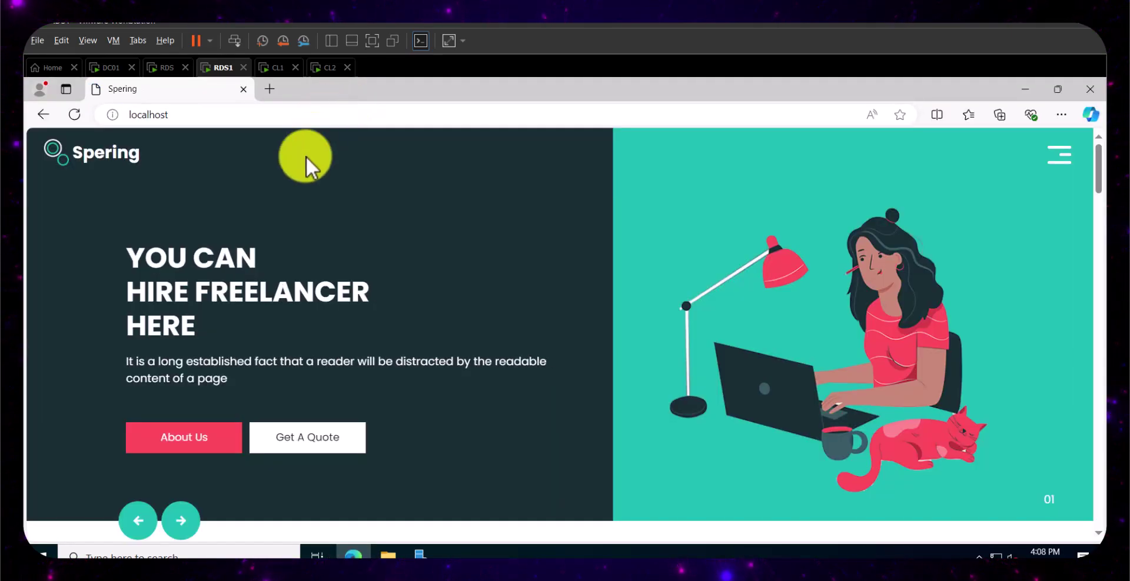
scroll(202, 245, "down", 3)
scroll(202, 252, "up", 3)
left_click(291, 115)
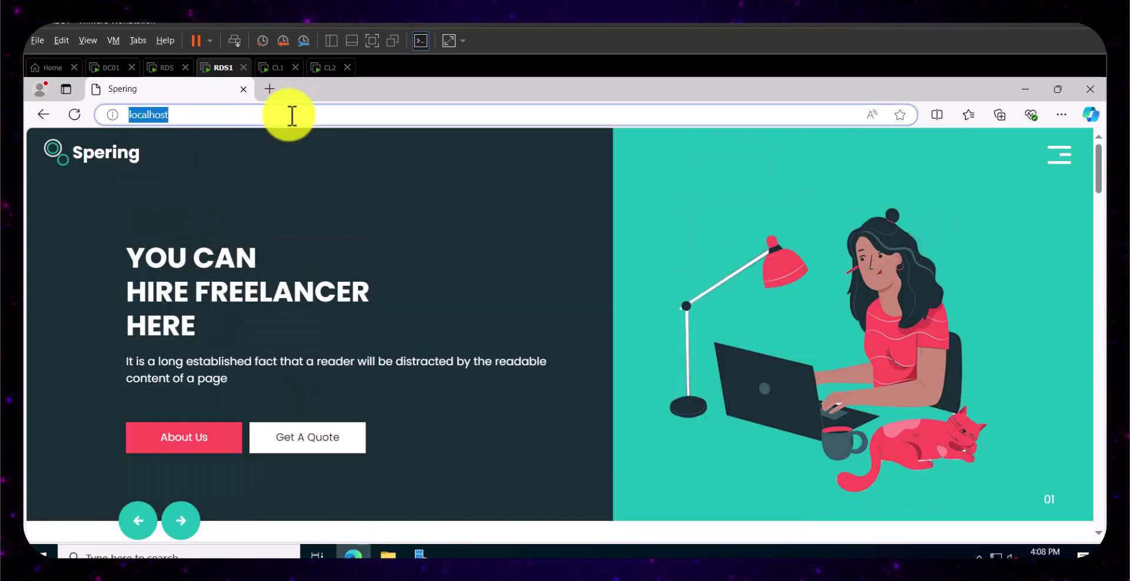
key("Return")
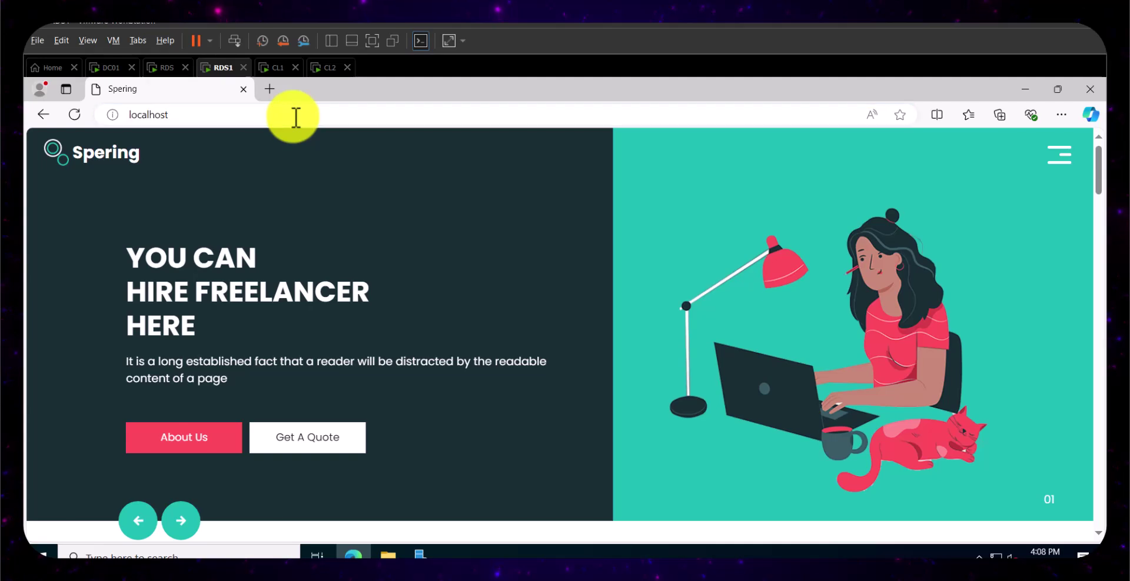
left_click(164, 67)
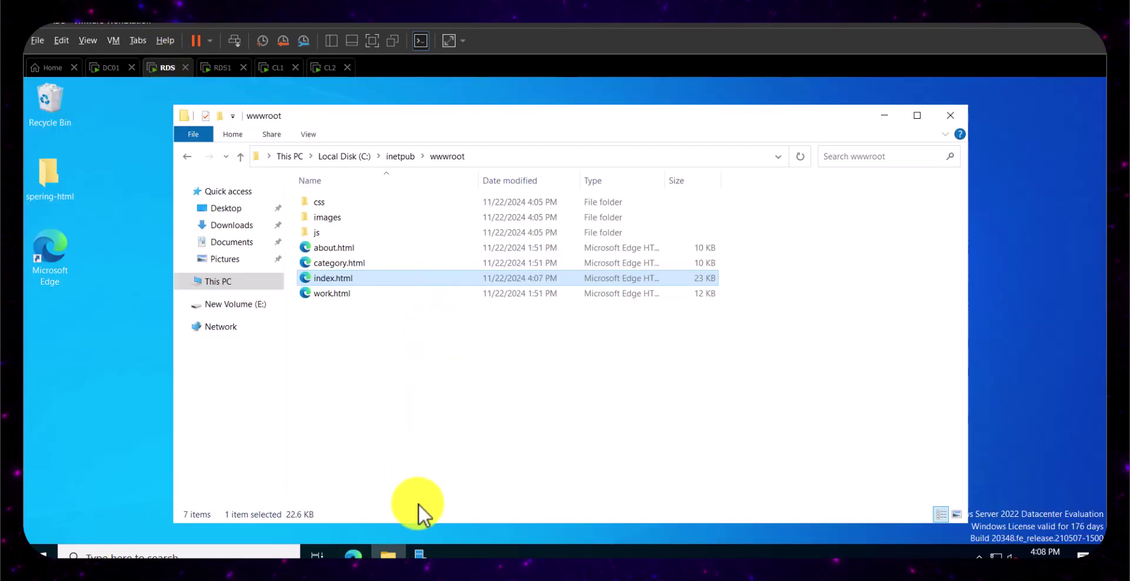
left_click(353, 554)
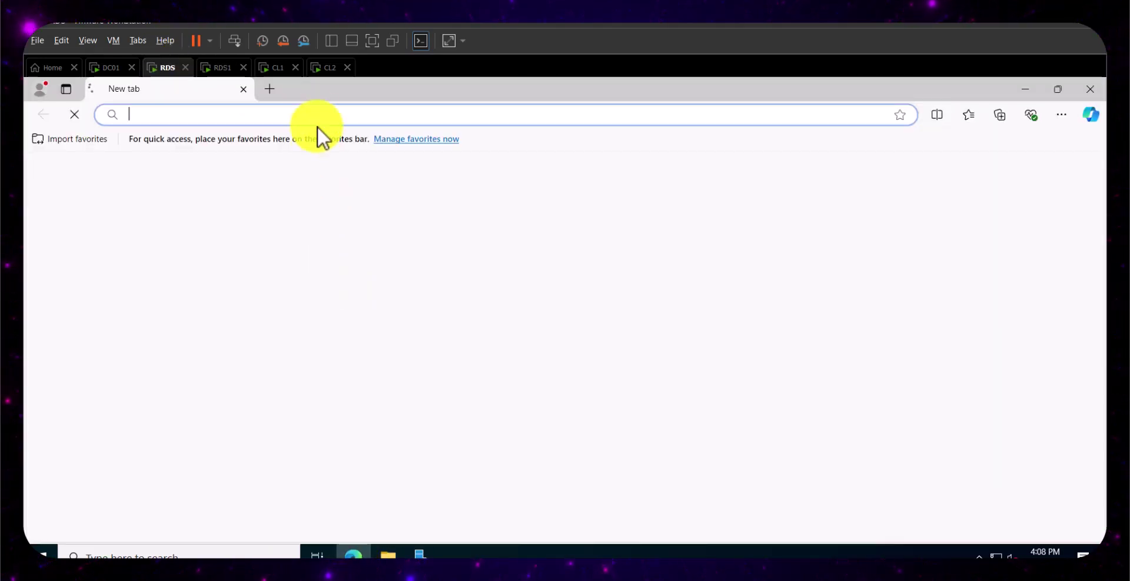
type("http://localhost")
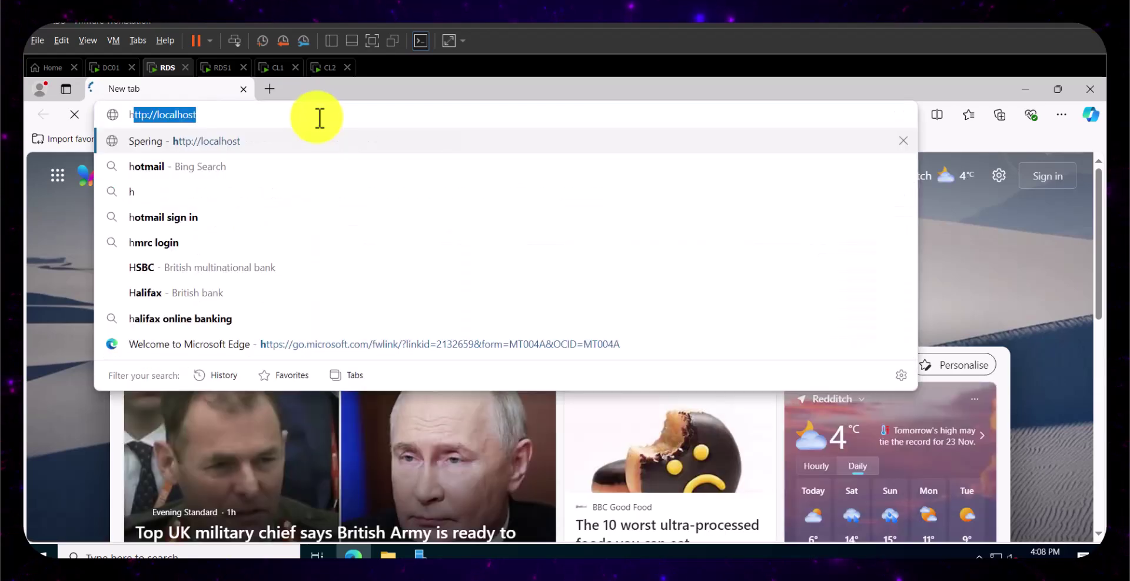
key("Return")
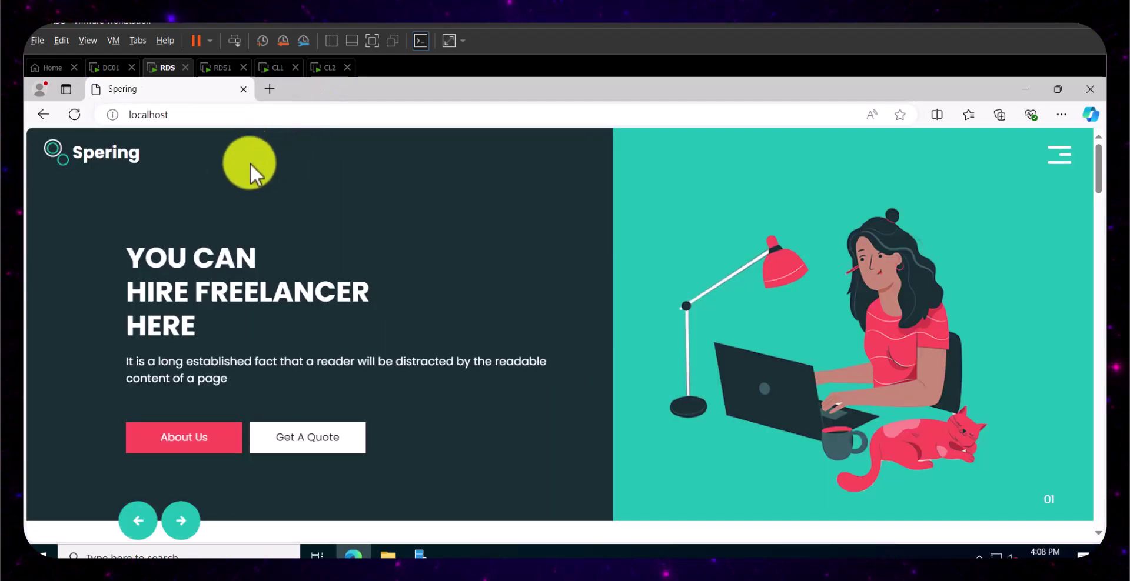
scroll(222, 194, "down", 5)
scroll(255, 309, "up", 5)
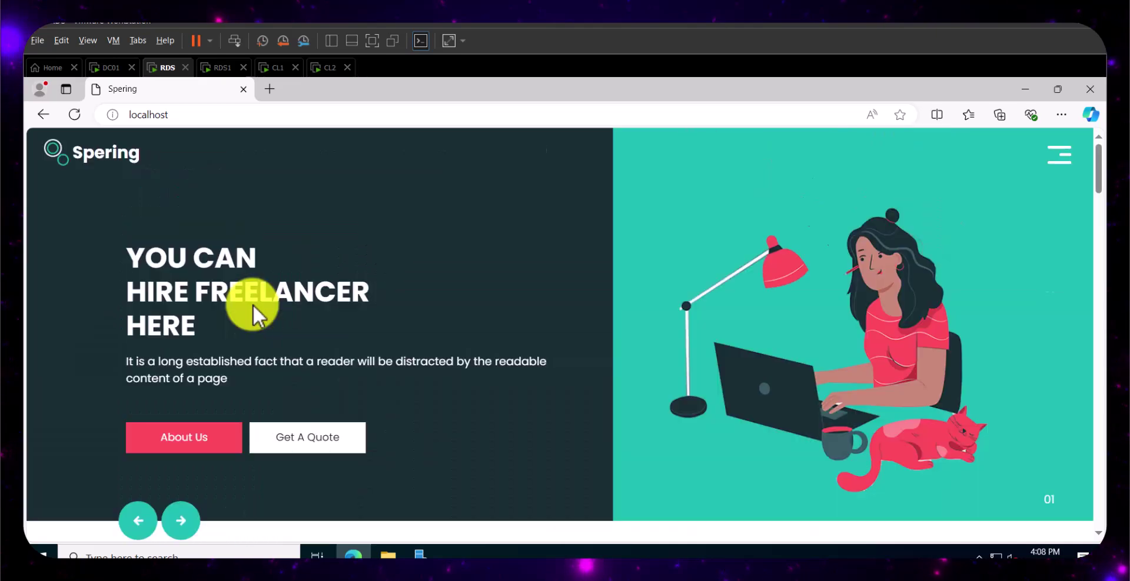
left_click(1089, 89)
left_click(352, 326)
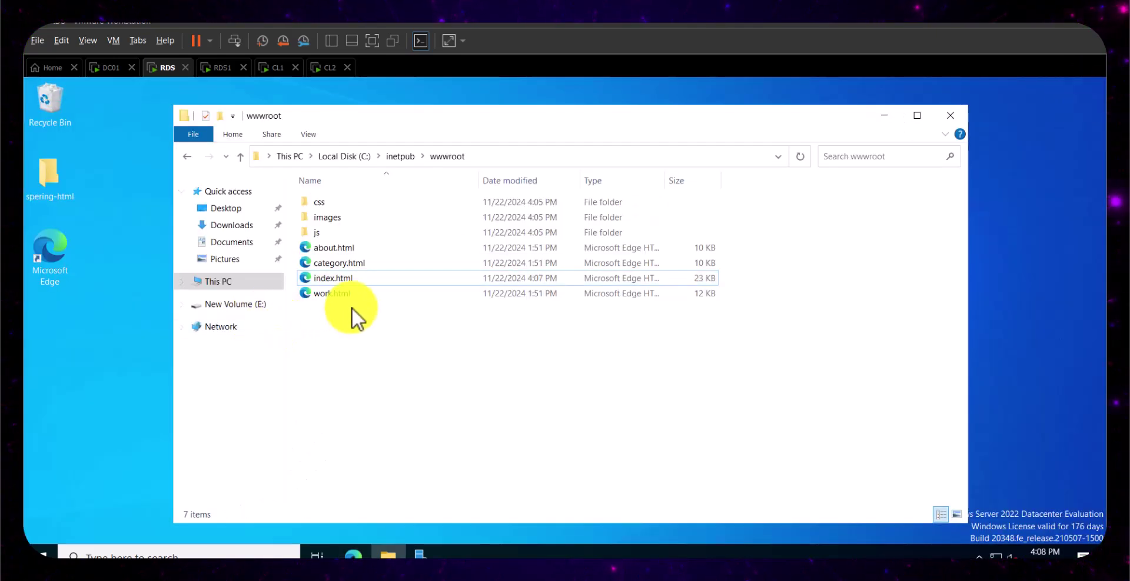
- Open RDS's index.html in Notepad, delete 'This is' so line 3 reads 'Site 1', and close
right_click(346, 277)
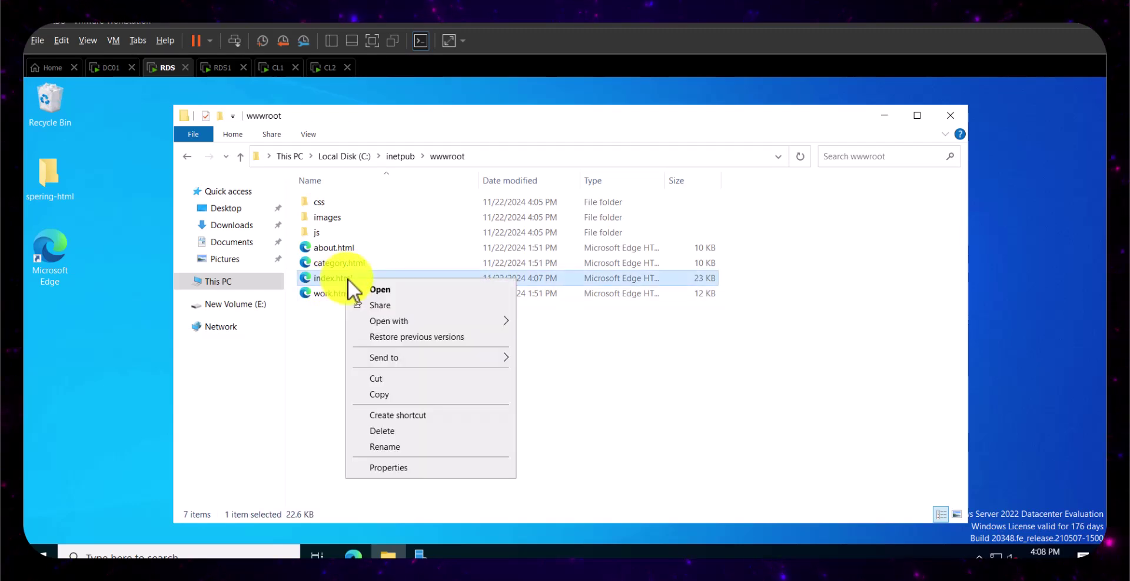
mouse_move(458, 360)
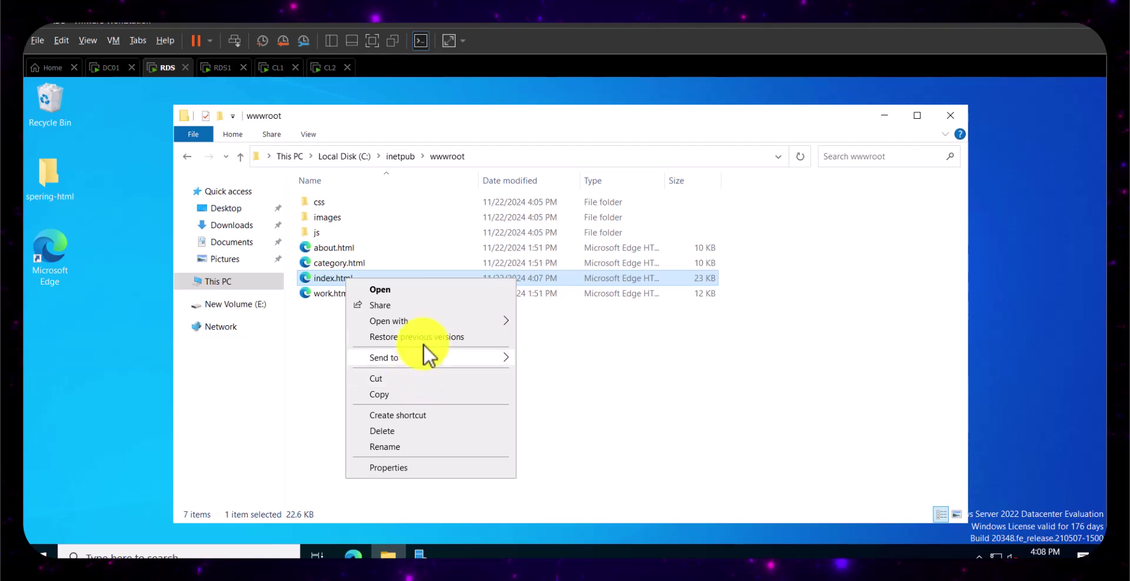
mouse_move(432, 324)
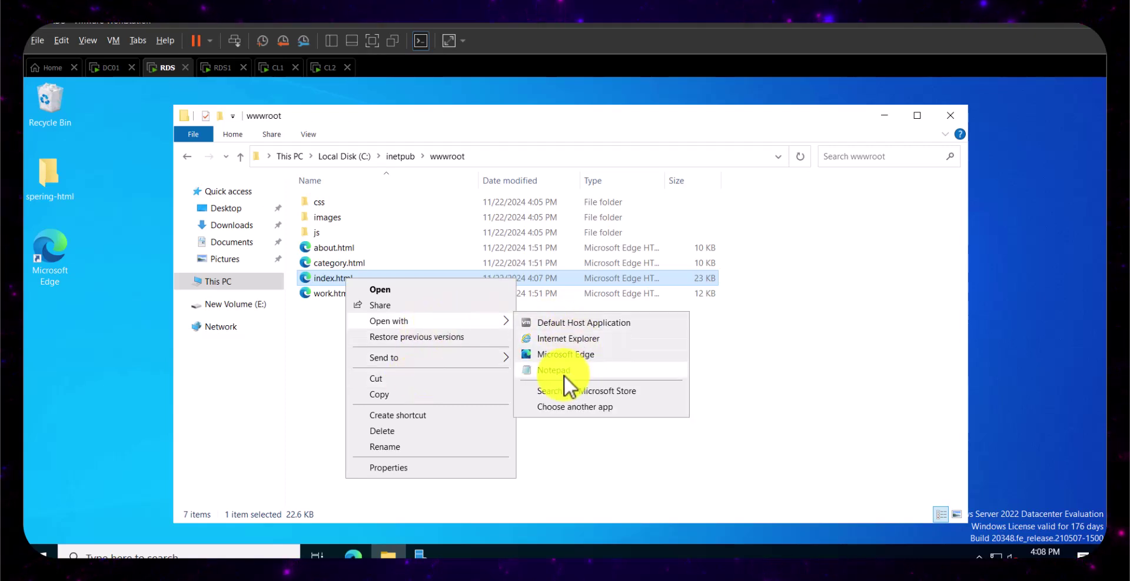
left_click(563, 375)
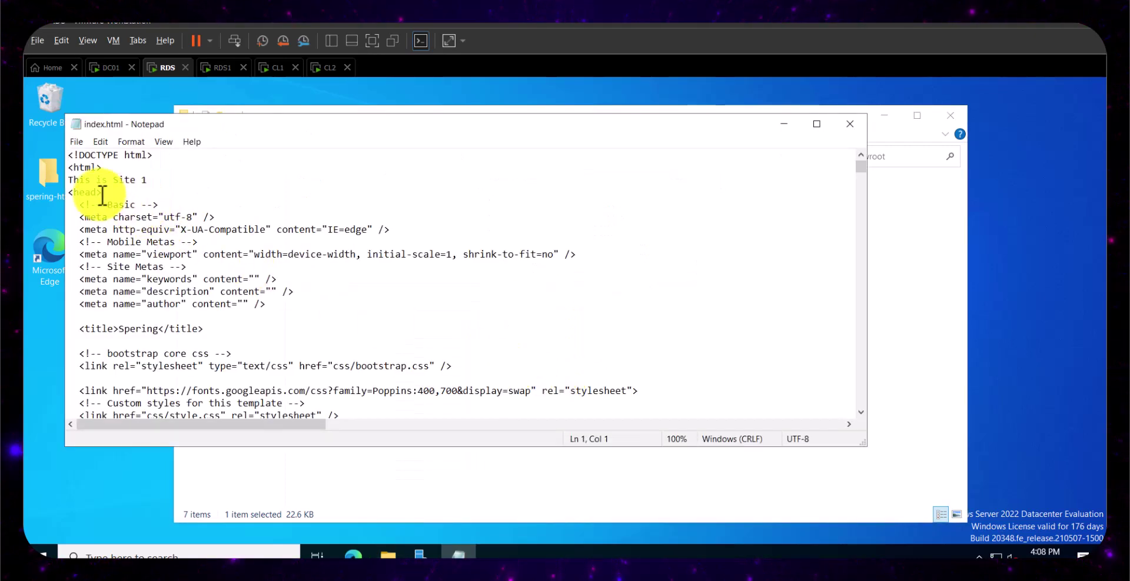
left_click(174, 182)
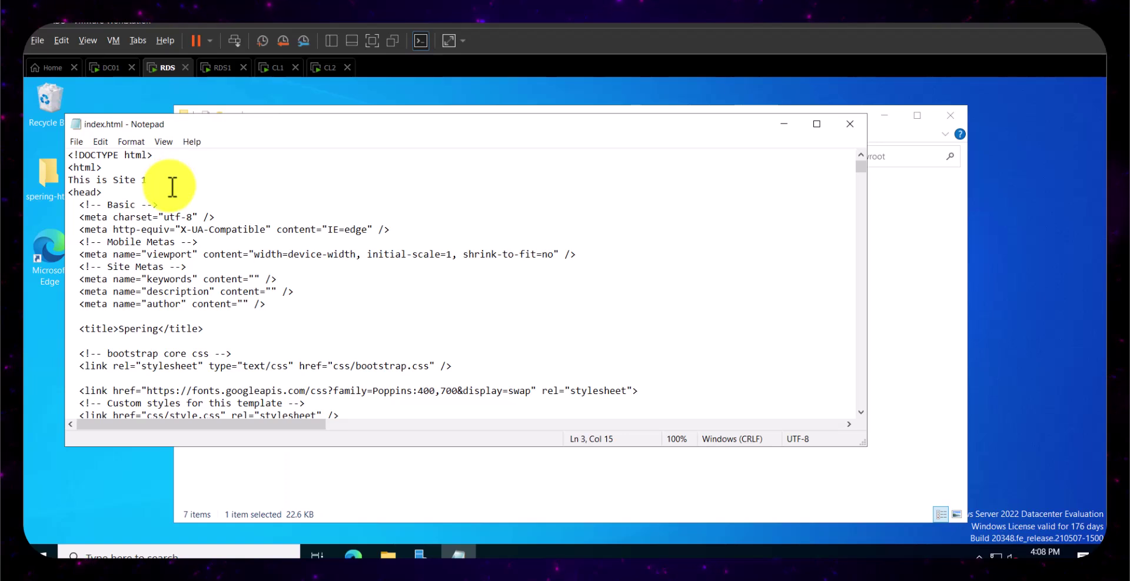
left_click_drag(114, 180, 59, 182)
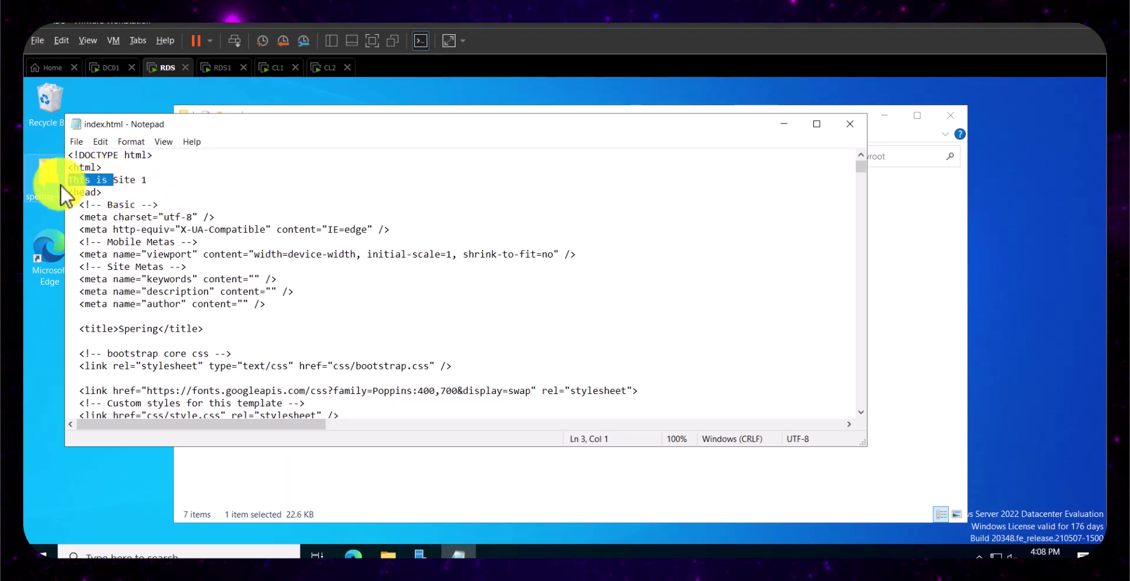
key("Delete")
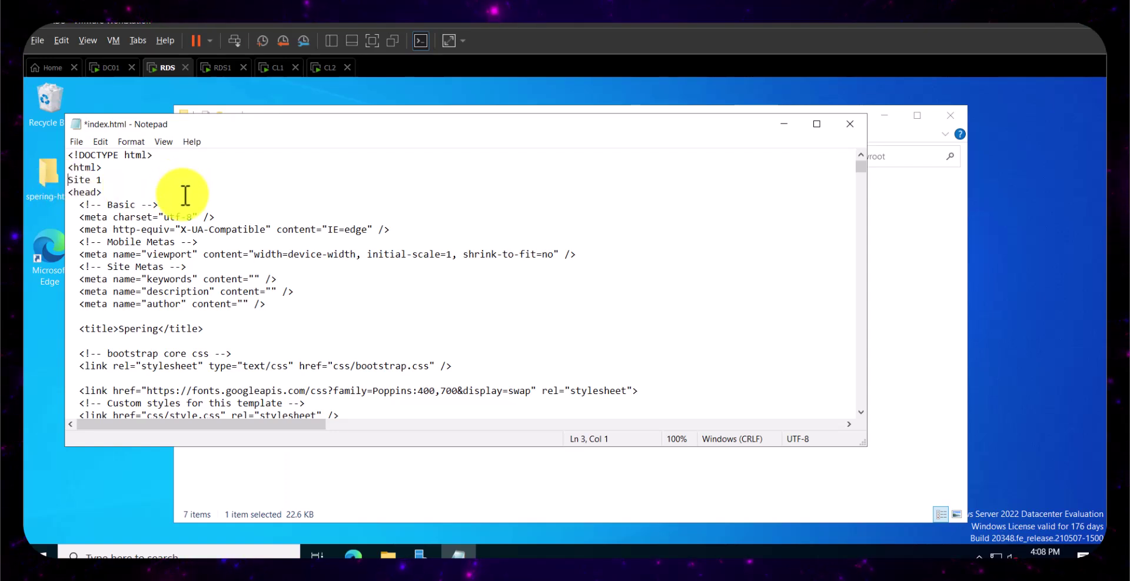
left_click(861, 128)
- Save index.html, view it in Edge showing 'Site 1', then close the browser
left_click(360, 276)
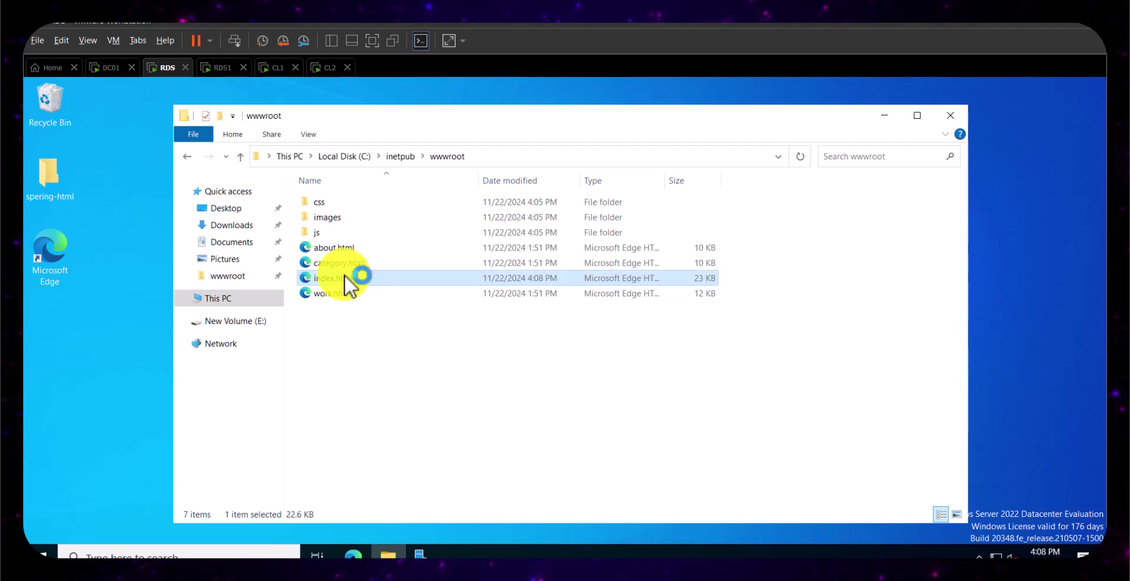
double_click(347, 277)
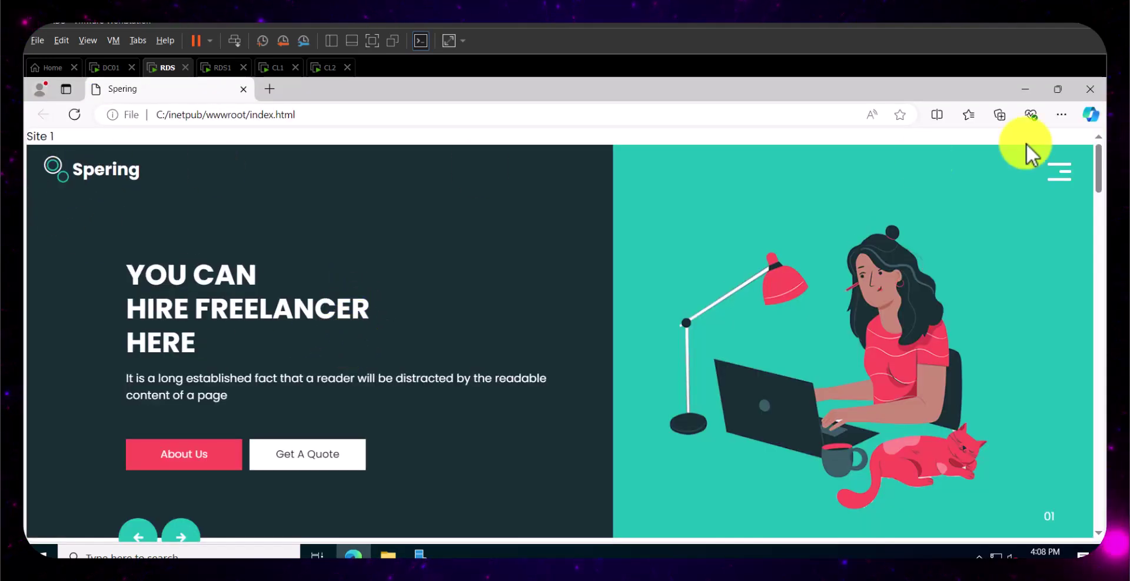
left_click(1090, 89)
left_click(355, 555)
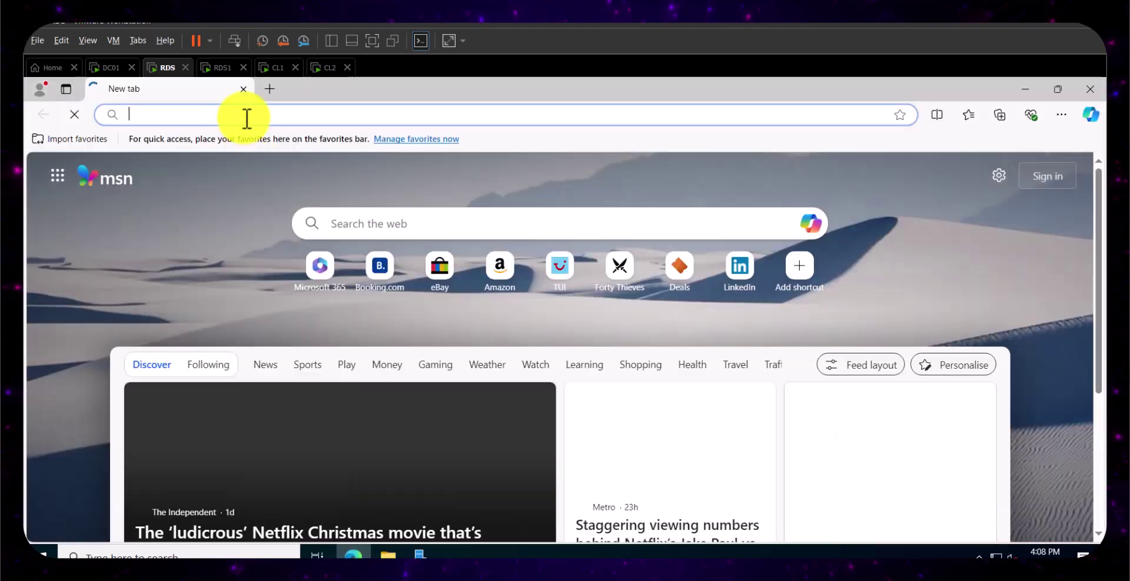
type("http://localhost")
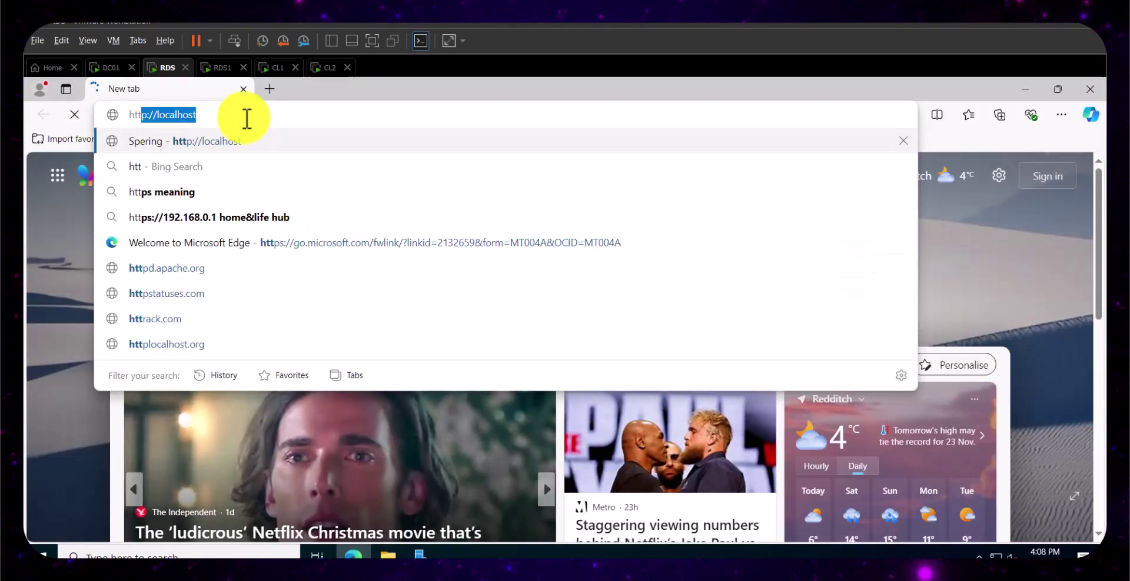
key("Right")
key("Return")
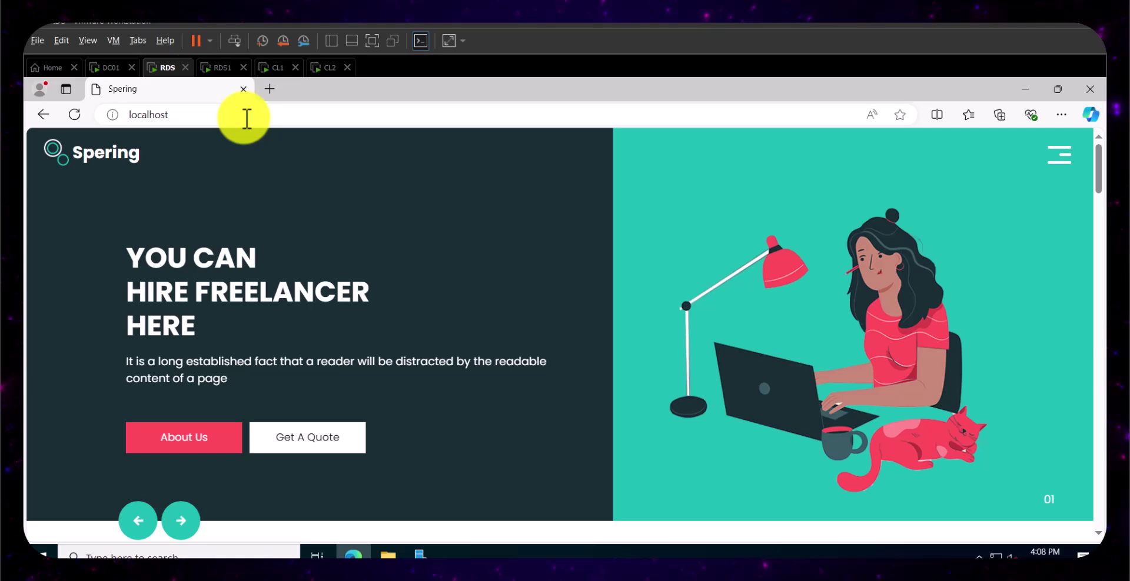
scroll(442, 288, "down", 5)
scroll(442, 289, "up", 5)
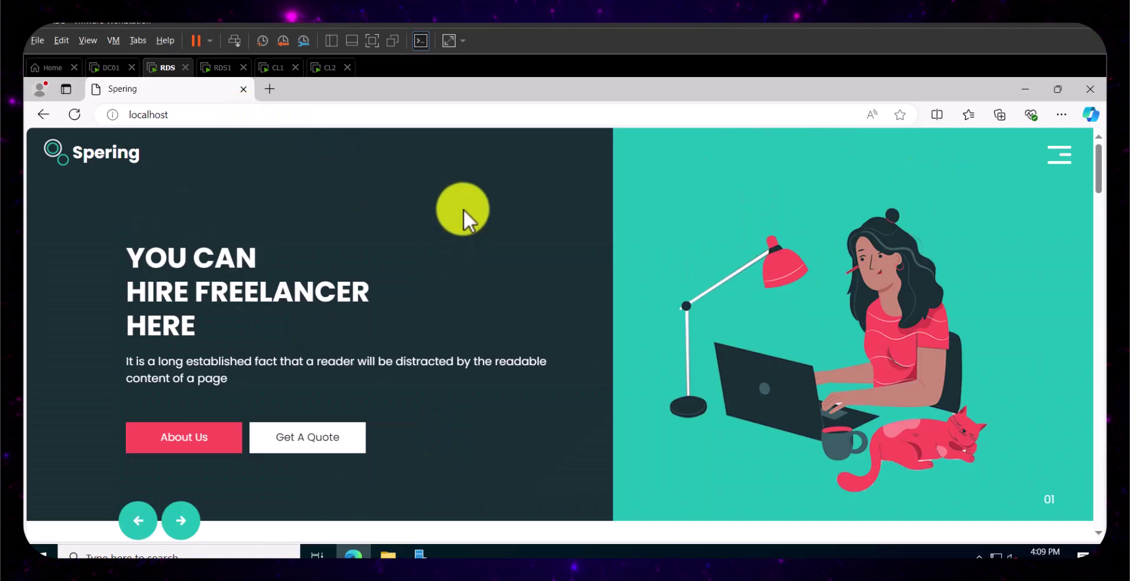
left_click(270, 89)
left_click(241, 89)
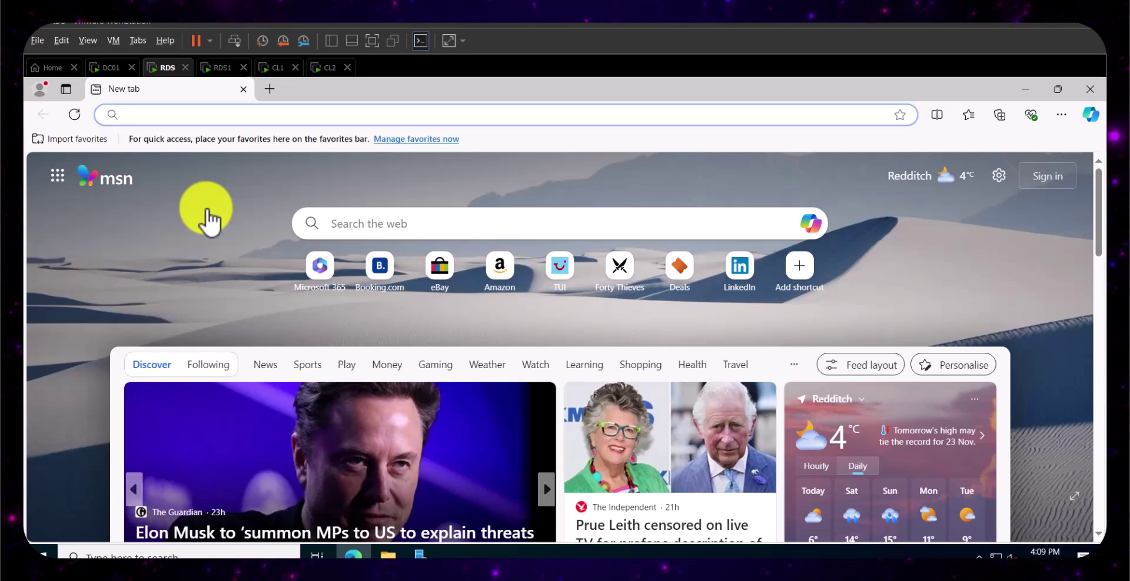
- Delete both Spering entries from Edge's browsing history on RDS
key("ctrl+h")
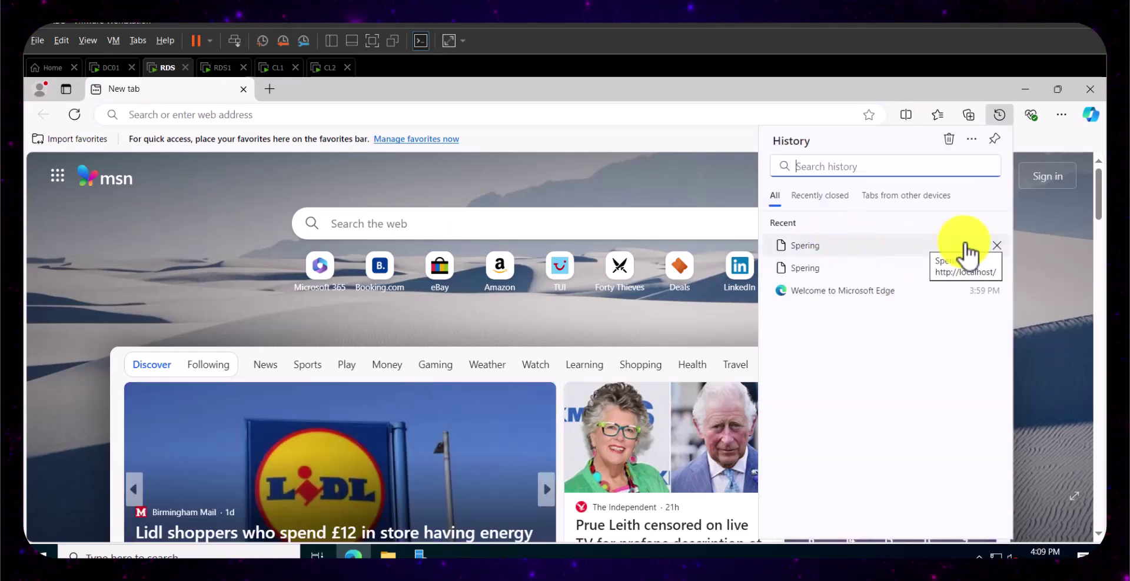
right_click(949, 253)
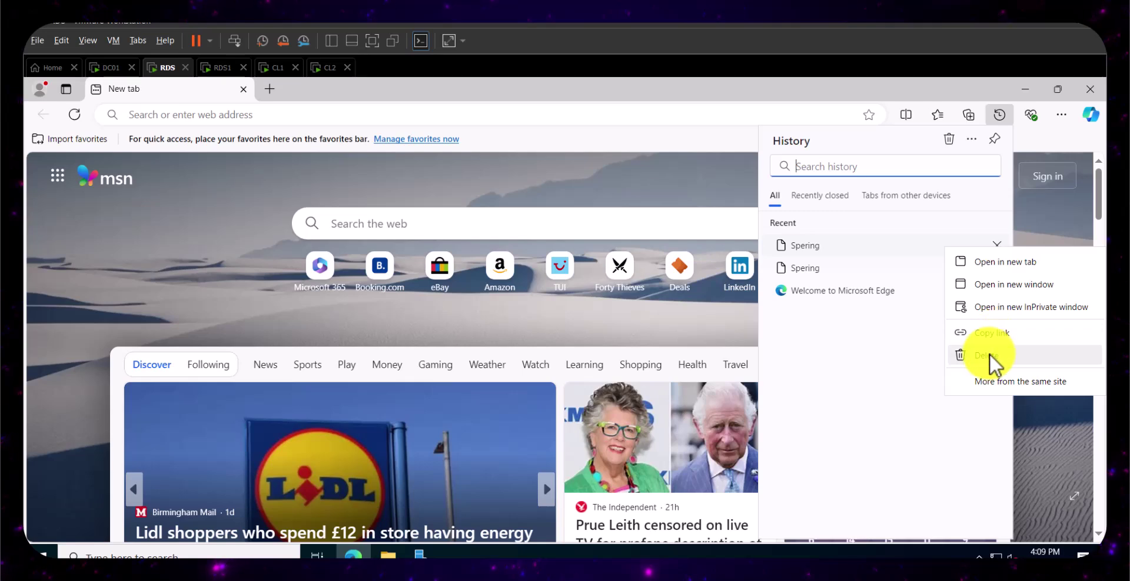
left_click(992, 356)
left_click(885, 229)
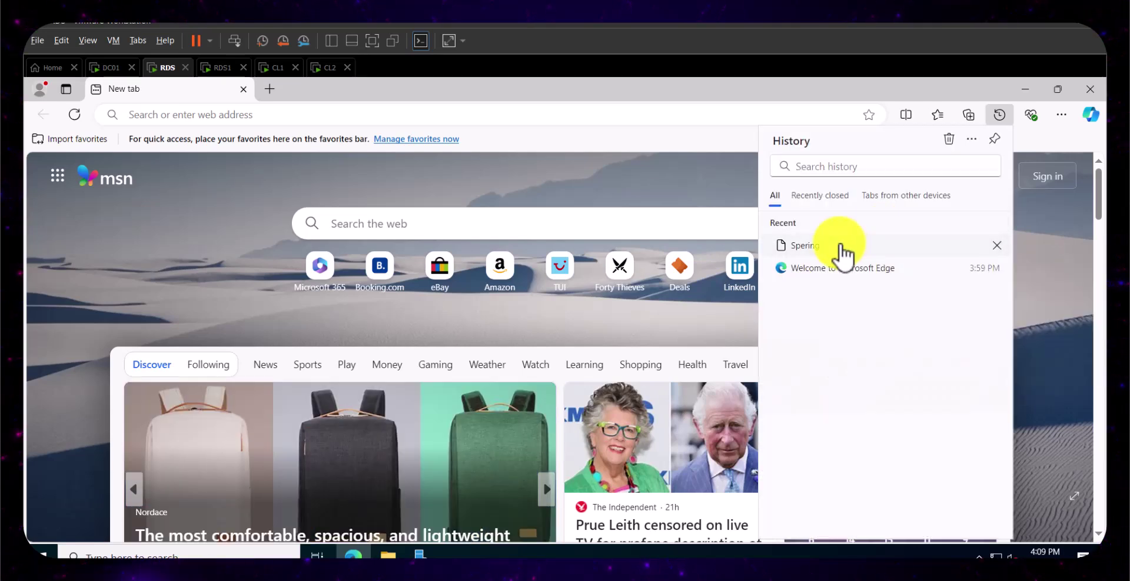
right_click(841, 247)
left_click(895, 355)
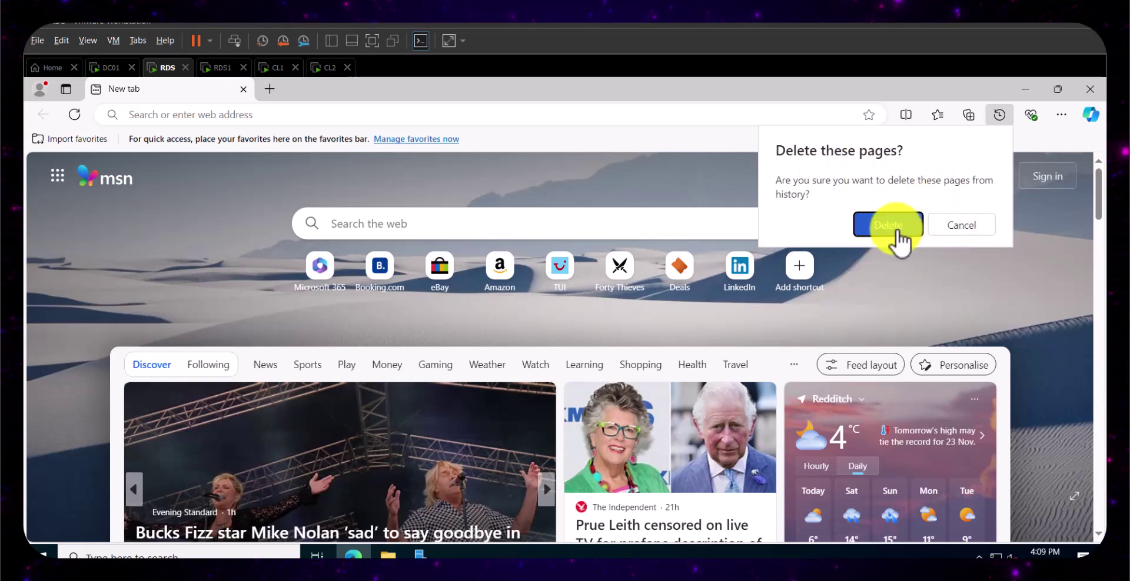
left_click(895, 230)
left_click(386, 112)
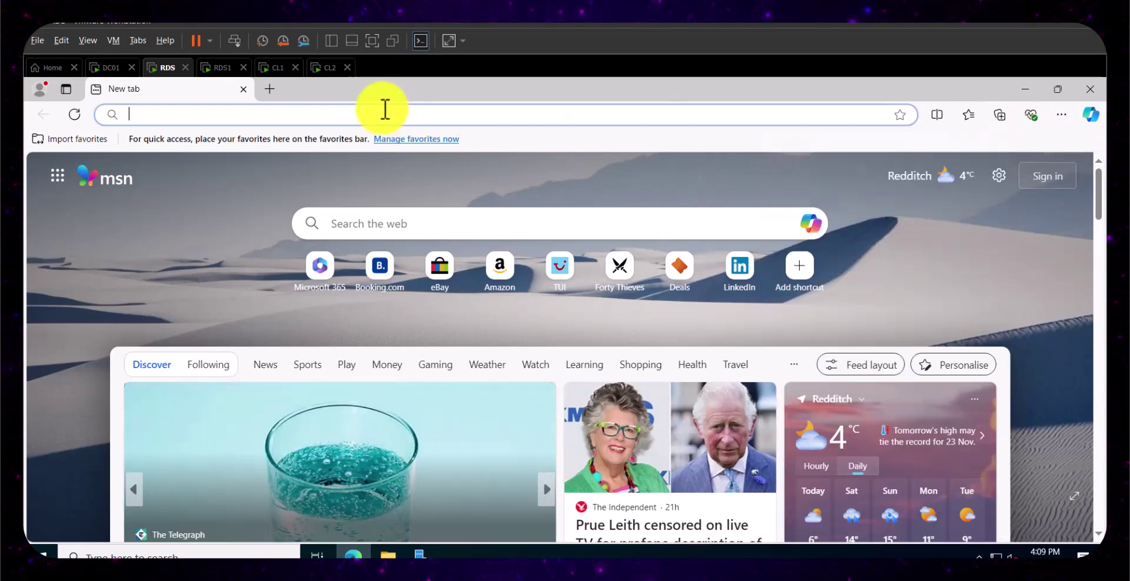
type("htt")
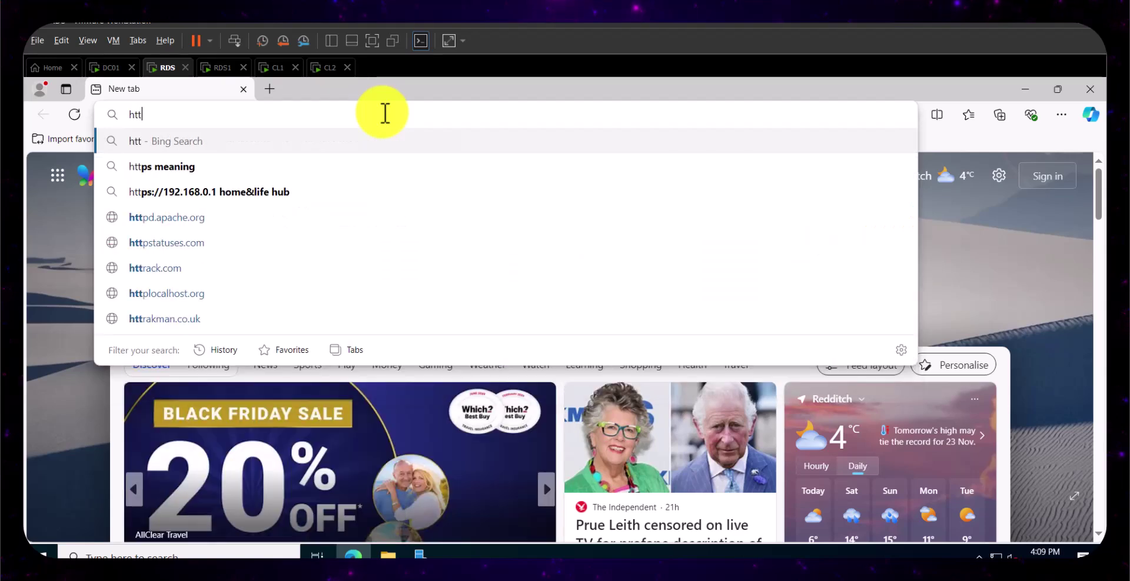
type("p://")
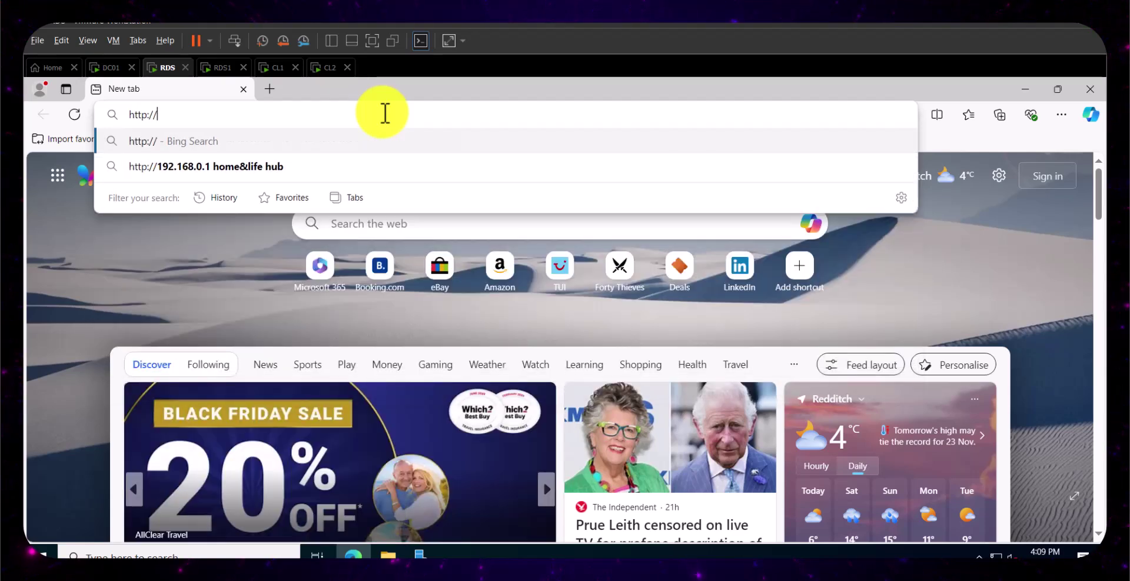
type("localhost")
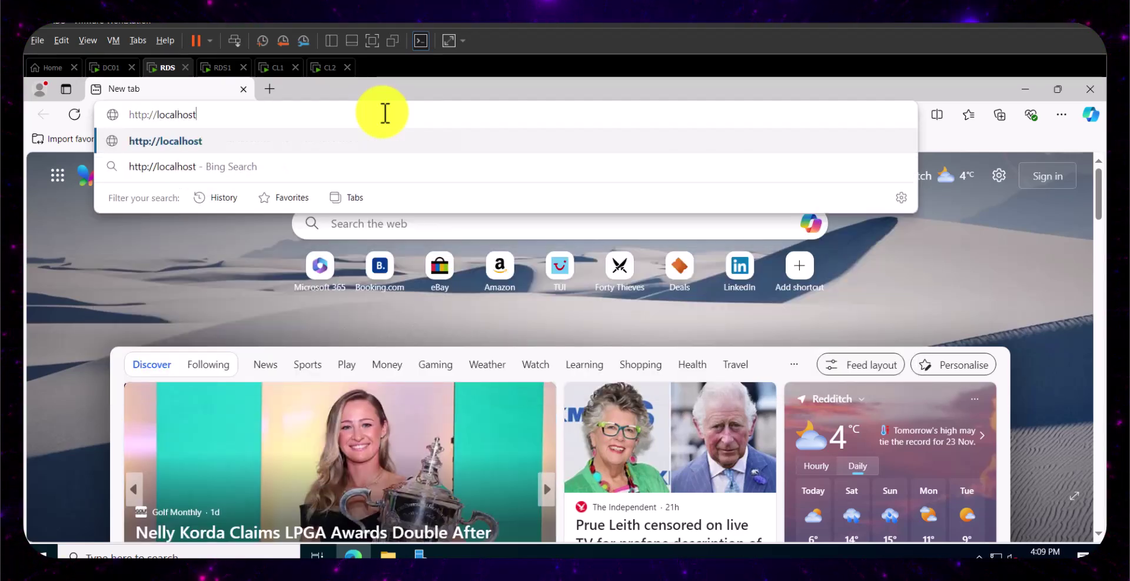
key("Return")
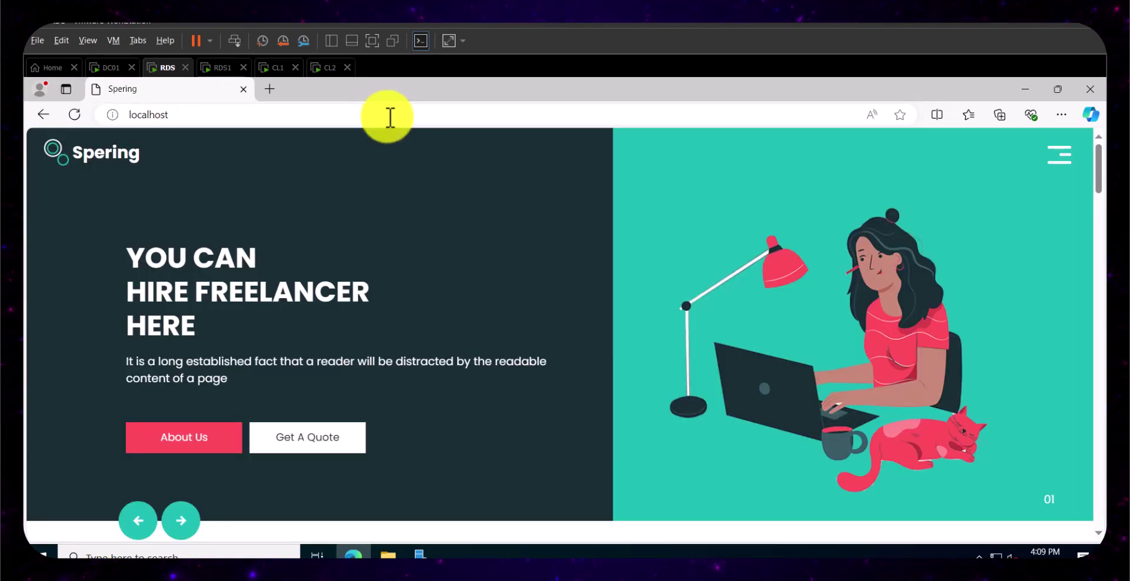
scroll(412, 356, "down", 1)
scroll(406, 352, "up", 1)
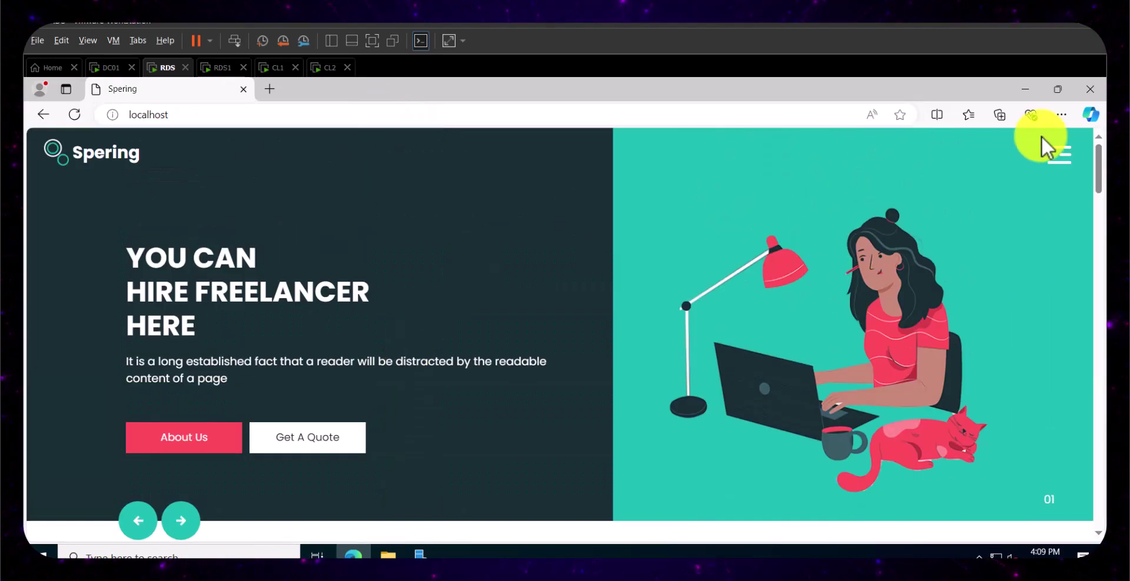
mouse_move(1097, 158)
left_mouse_down()
mouse_move(1098, 496)
mouse_move(1094, 139)
left_mouse_up()
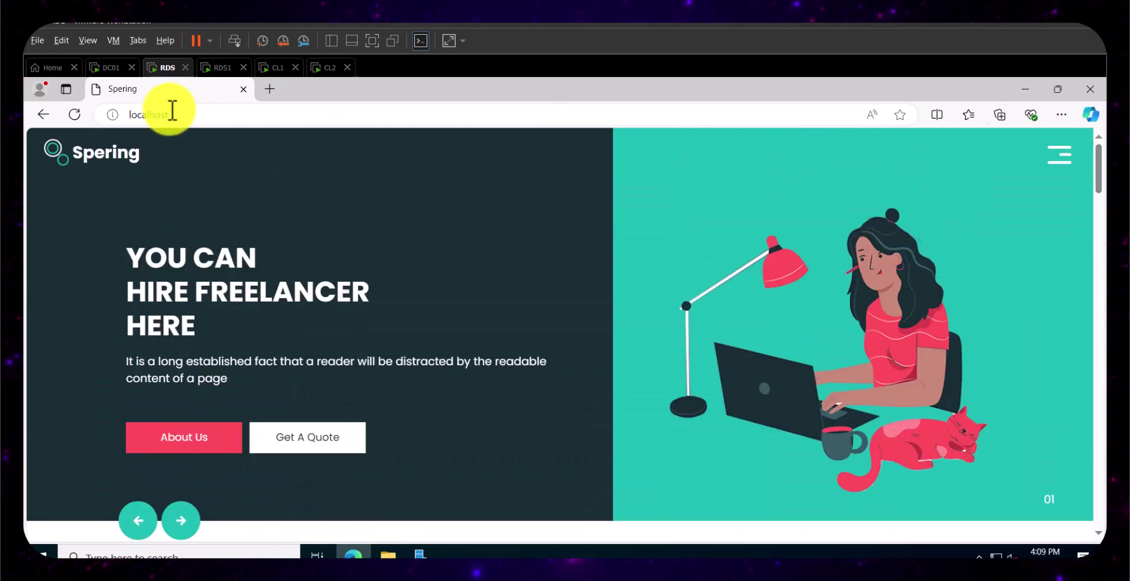
left_click(191, 109)
left_click(237, 116)
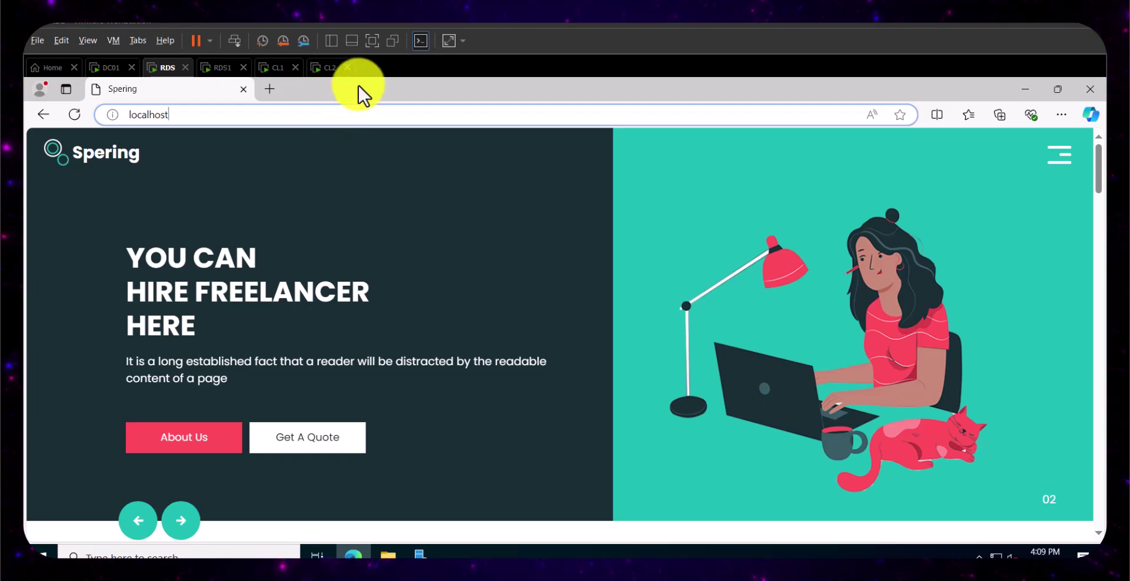
left_click(231, 69)
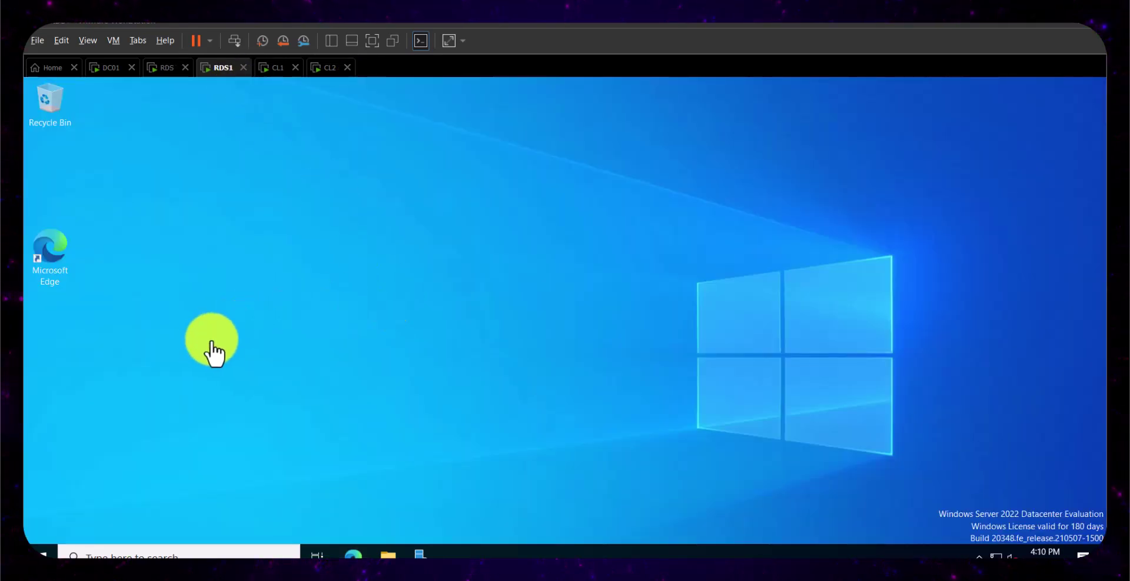
double_click(64, 262)
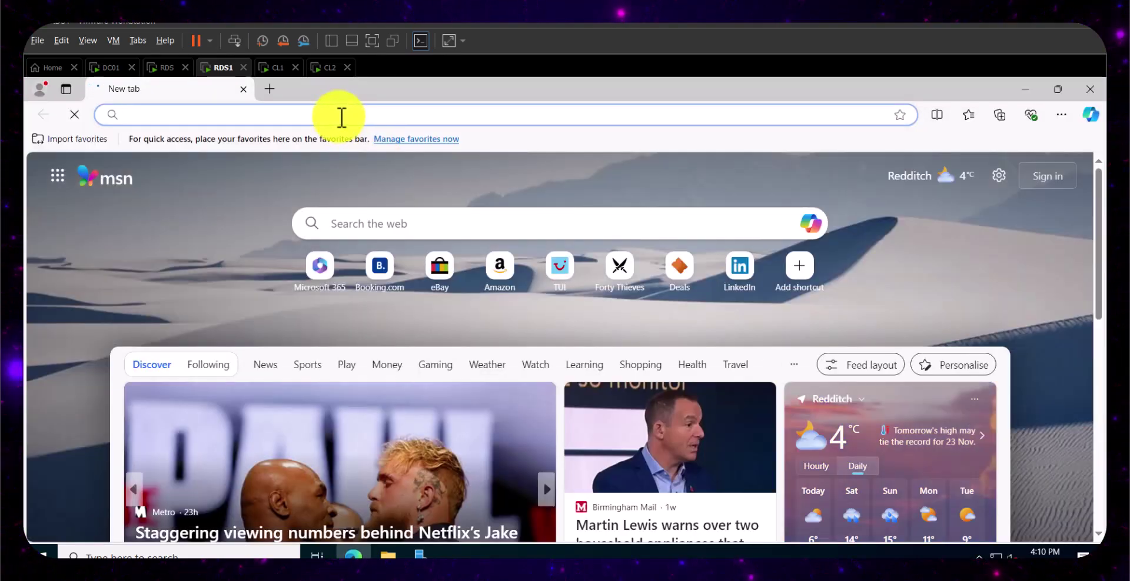
type("h")
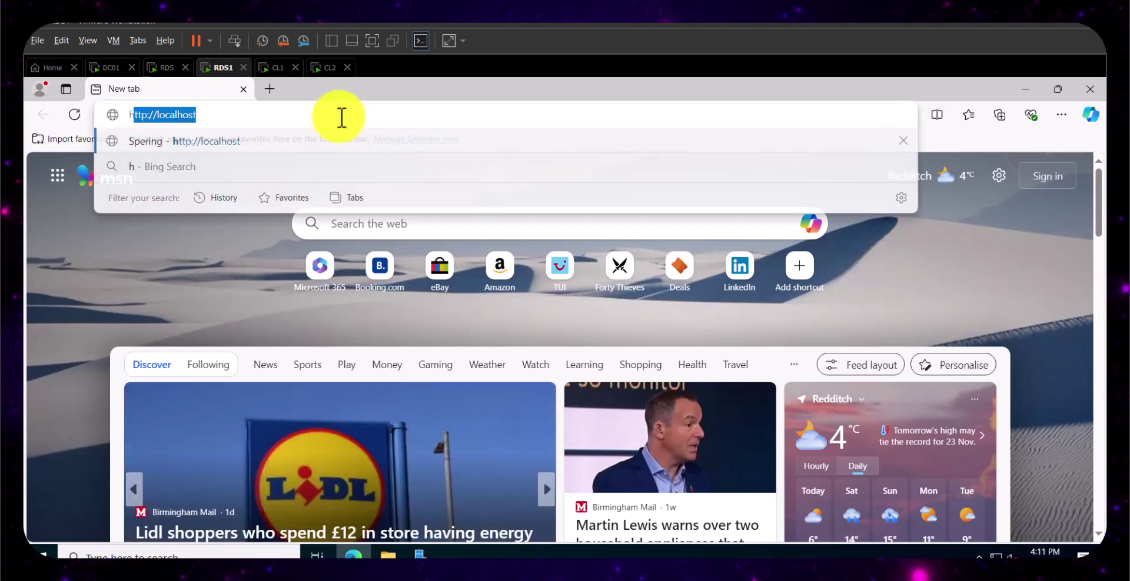
type("ttp://")
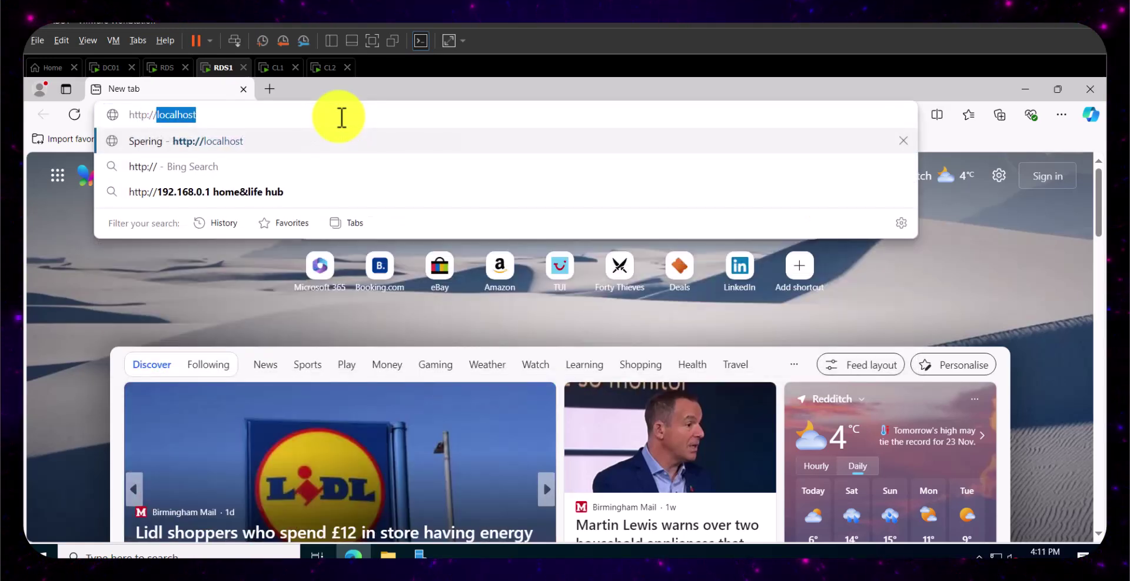
key("Right")
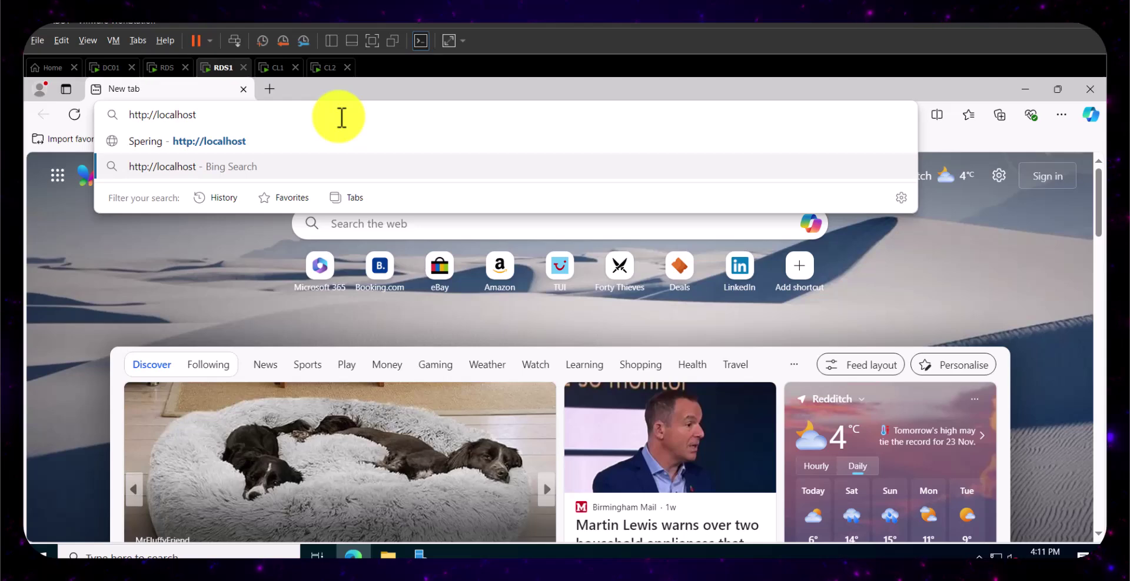
double_click(176, 114)
type("192")
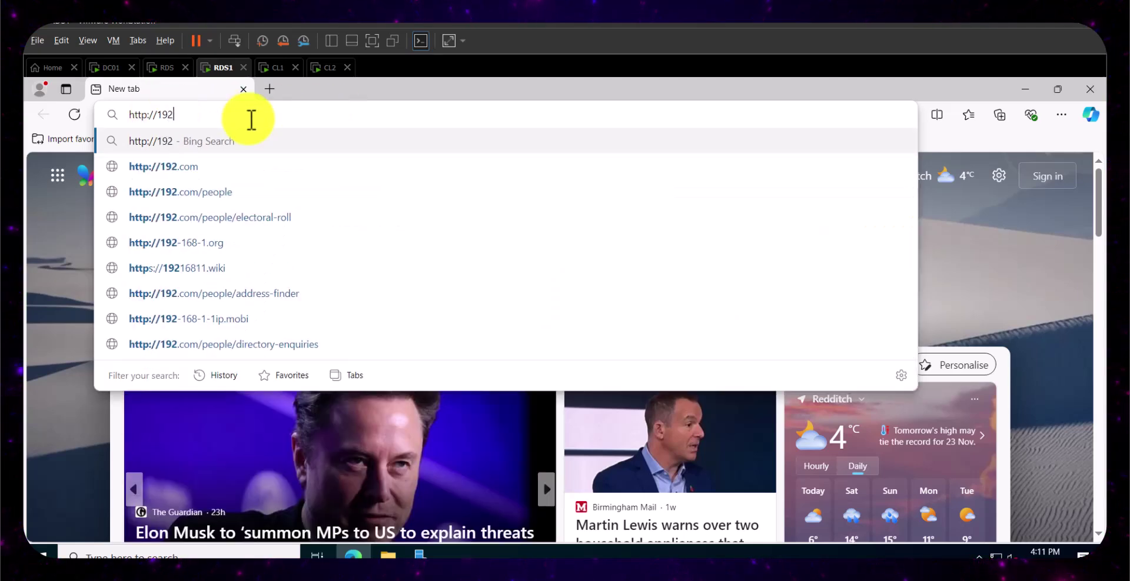
type(".168.2")
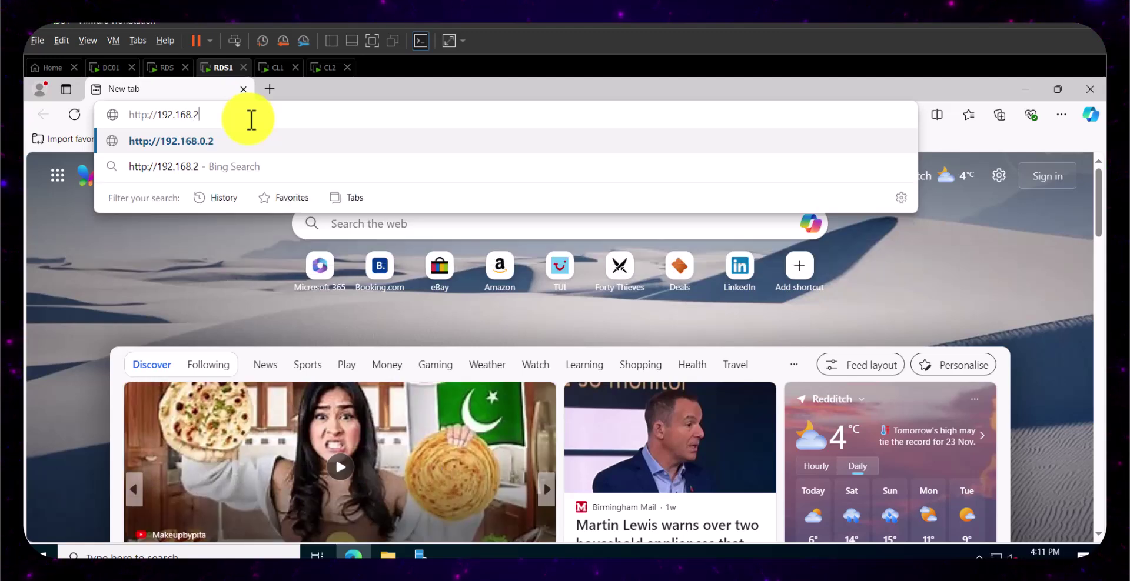
type("26.")
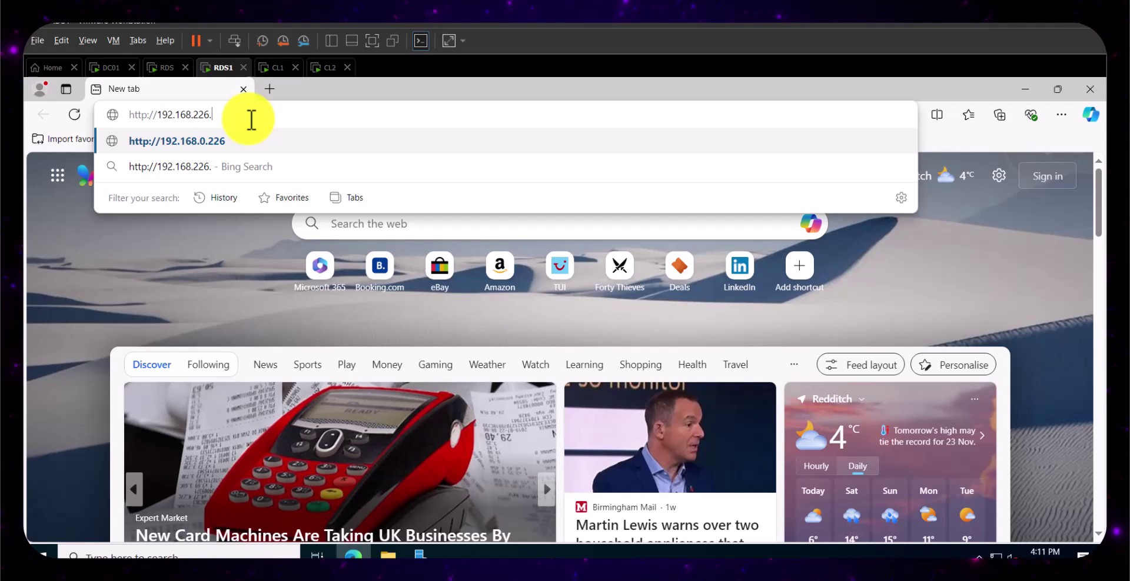
type("206")
key("Return")
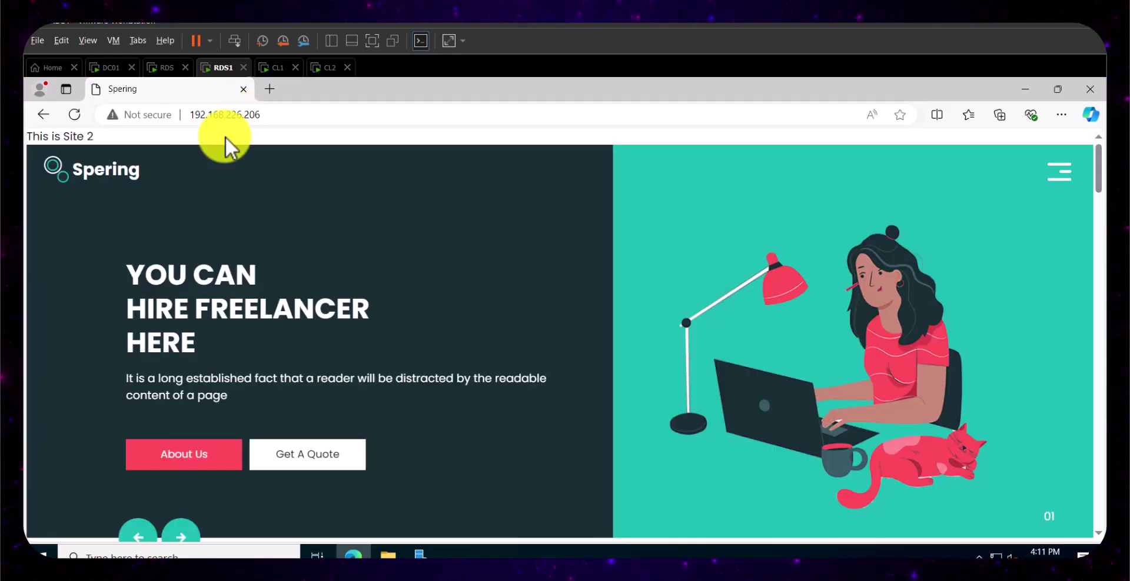
left_click(159, 69)
left_click(362, 554)
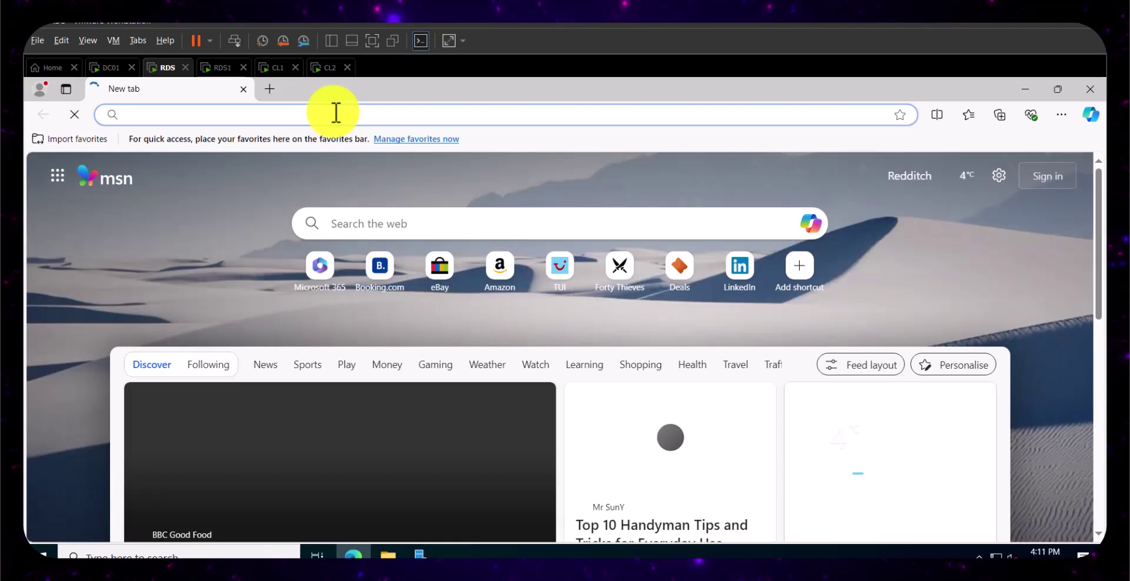
type("http://")
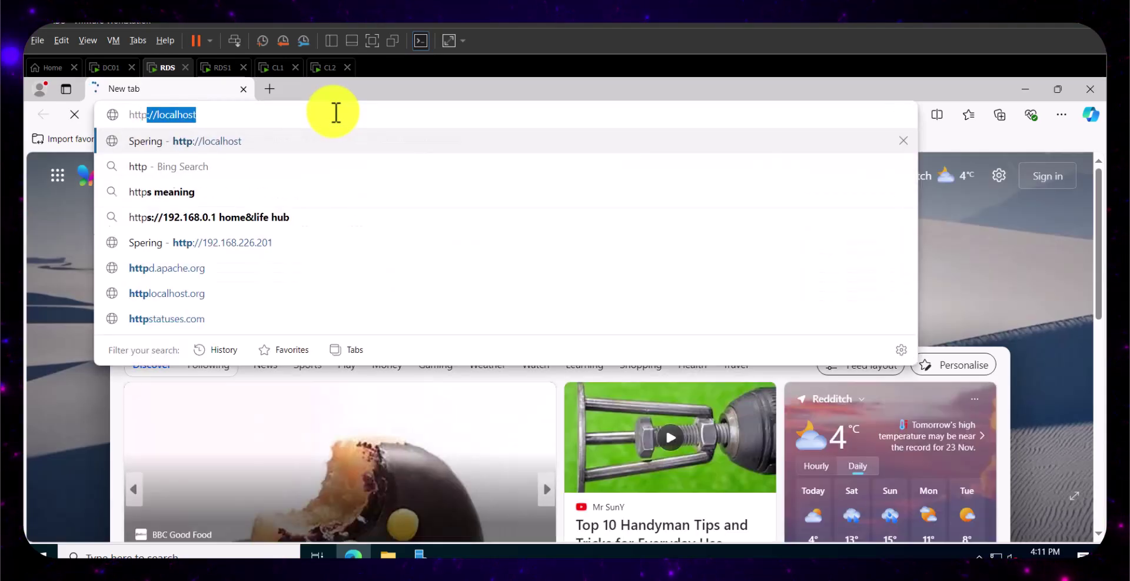
type("192.168")
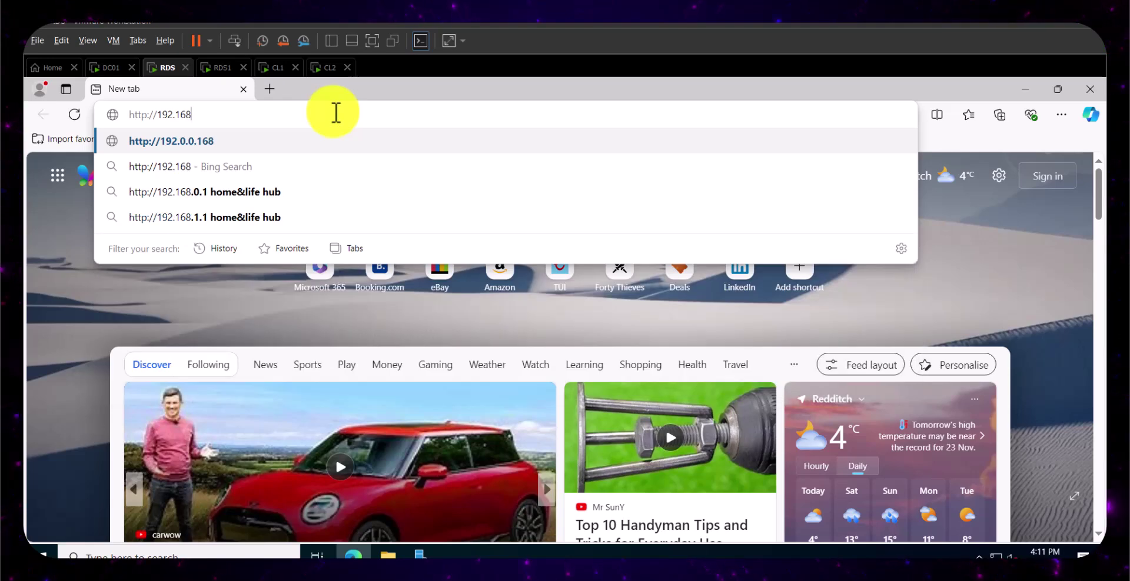
type(".226.2")
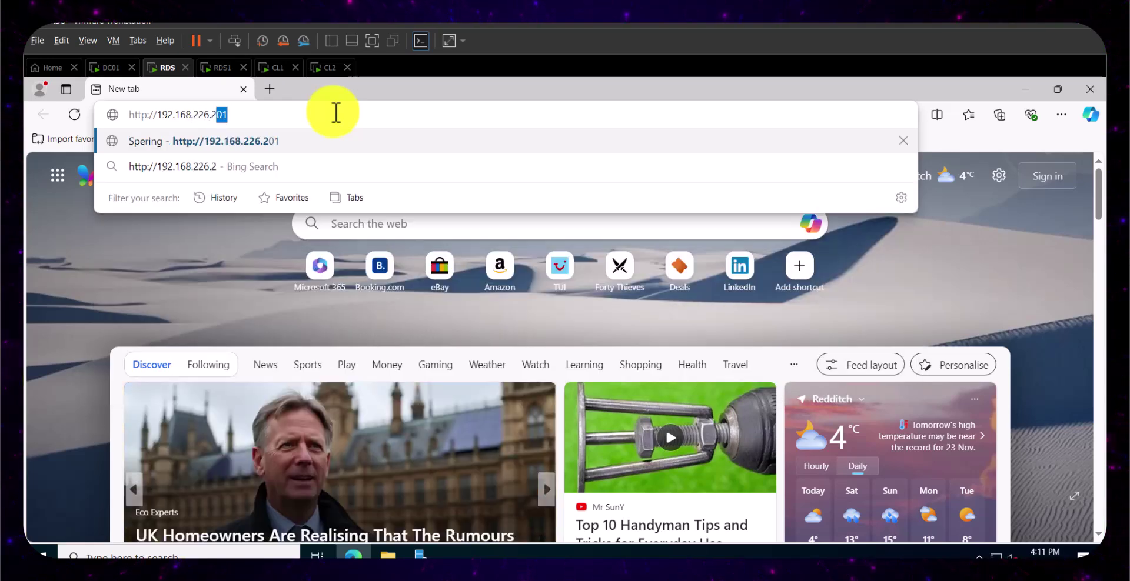
type("01")
key("Return")
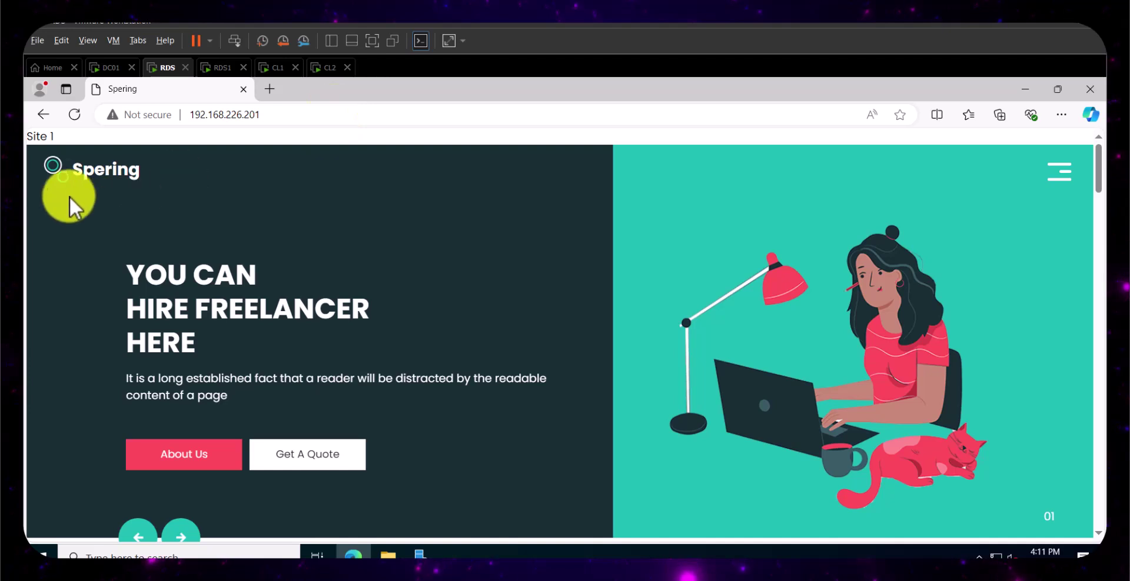
left_click(221, 68)
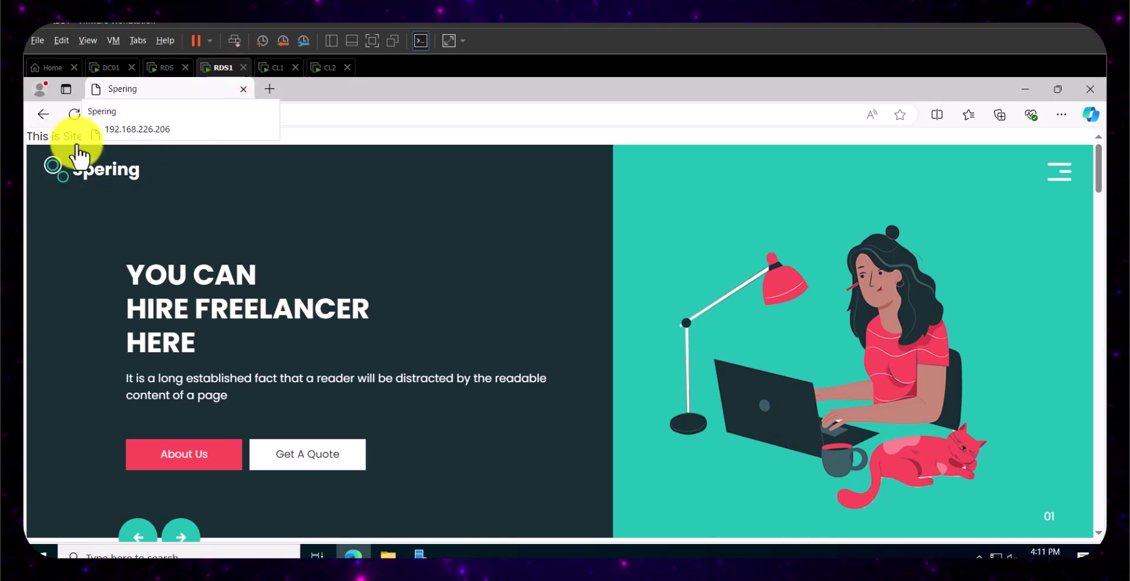
left_click(169, 74)
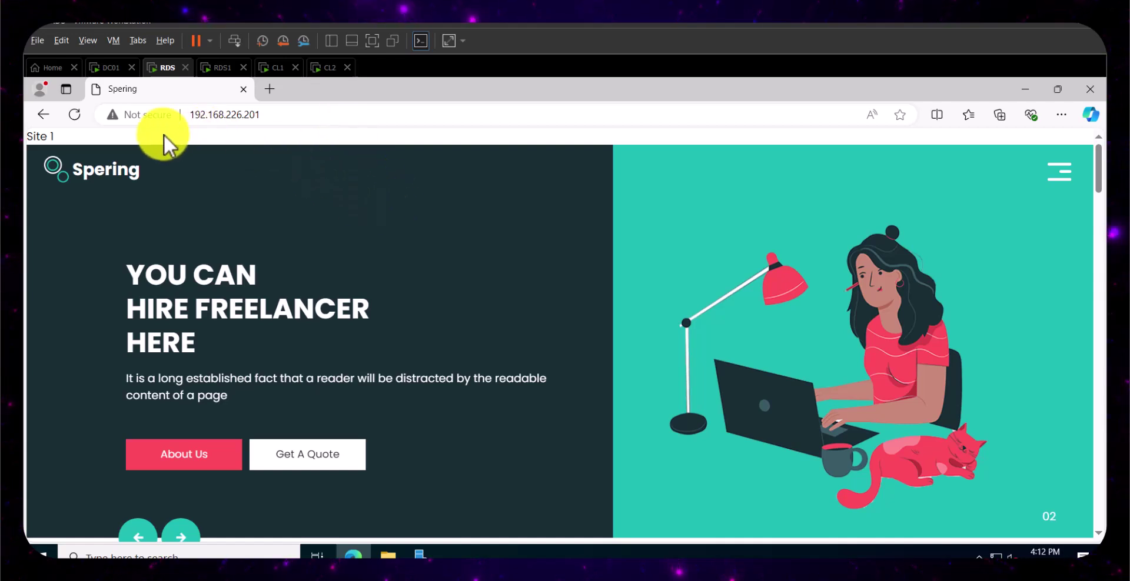
left_click(1090, 93)
- Close Edge on RDS1, open Server Manager on both VMs, and launch maximized NLB Manager on RDS
left_click(219, 72)
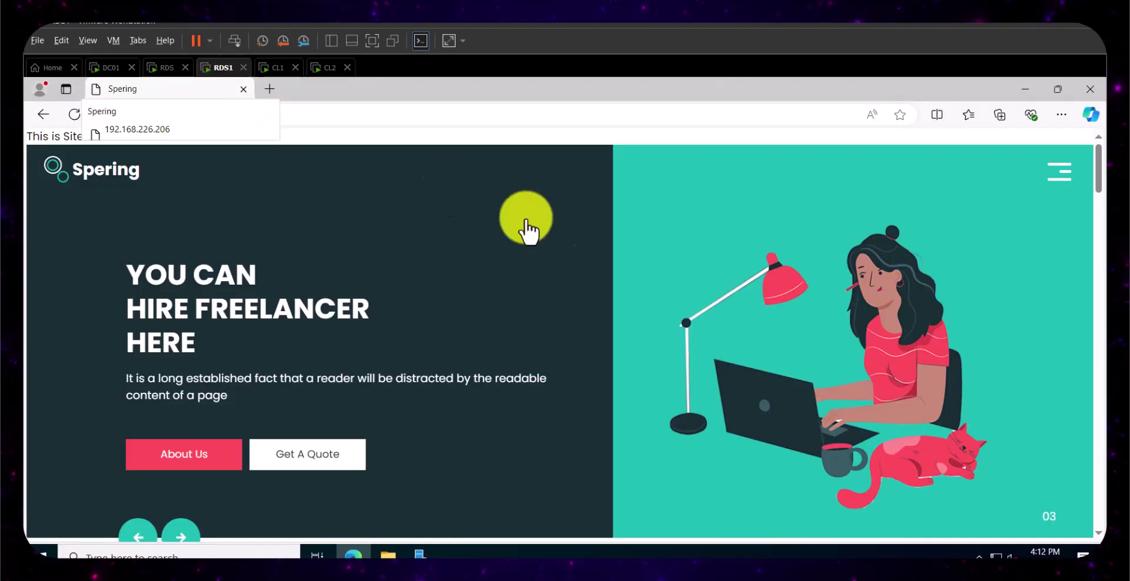
left_click(1091, 91)
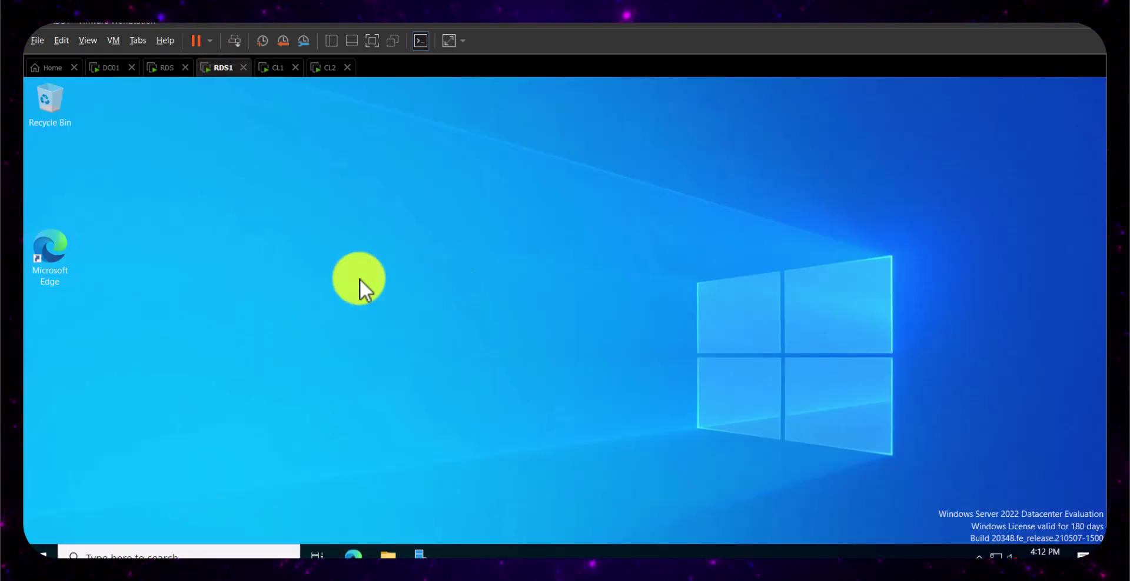
left_click(421, 553)
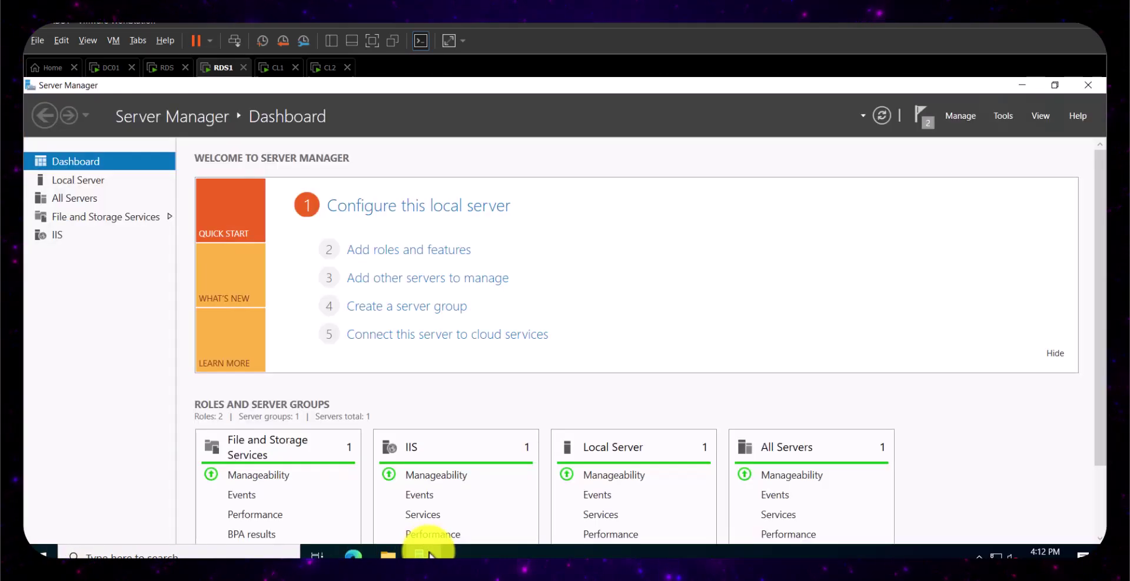
left_click(162, 68)
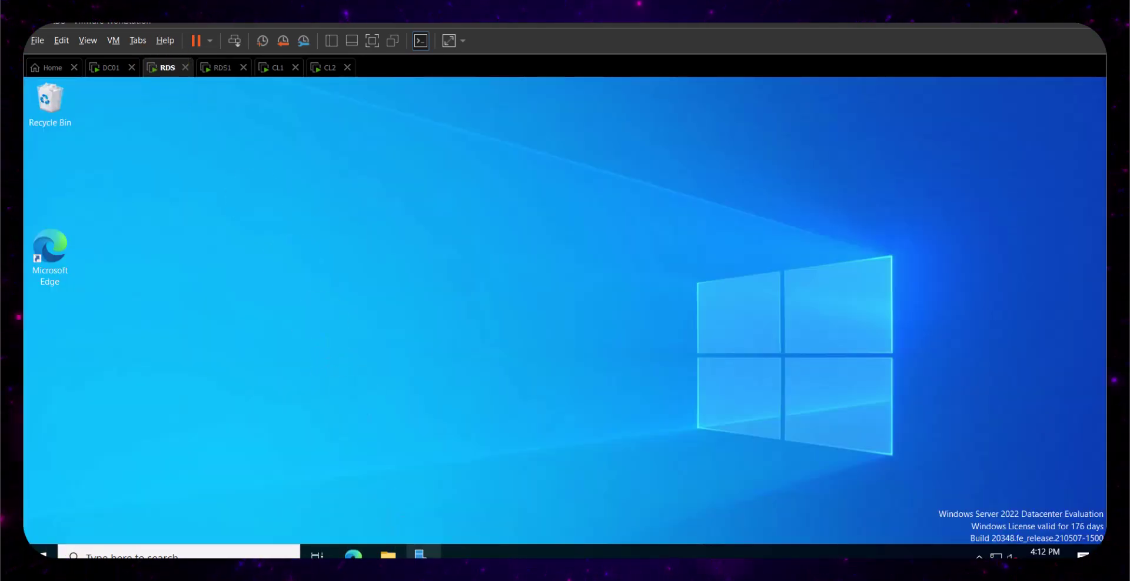
left_click(420, 554)
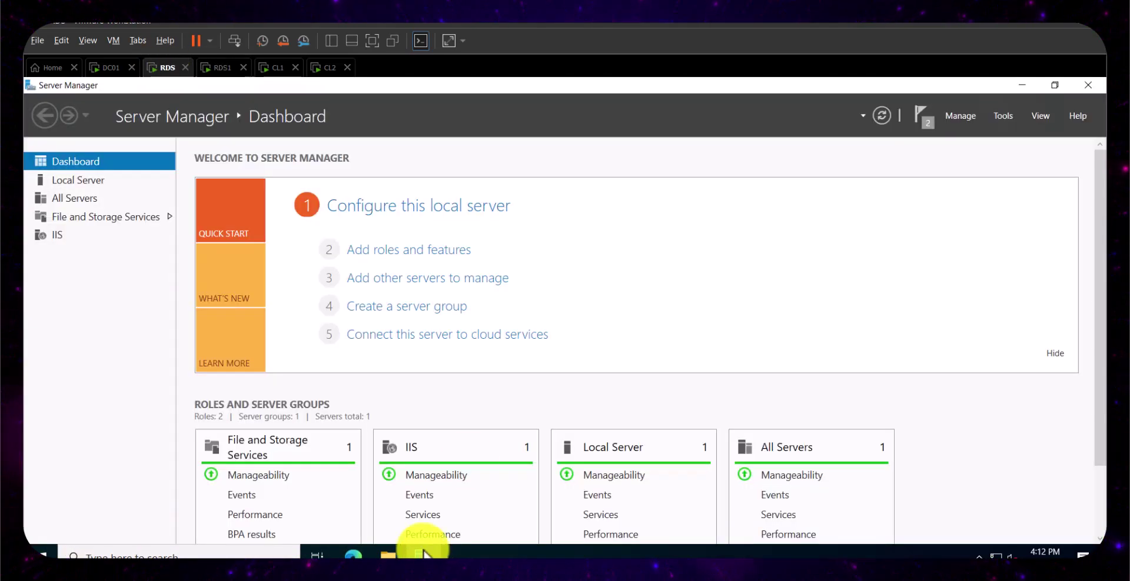
left_click(1000, 117)
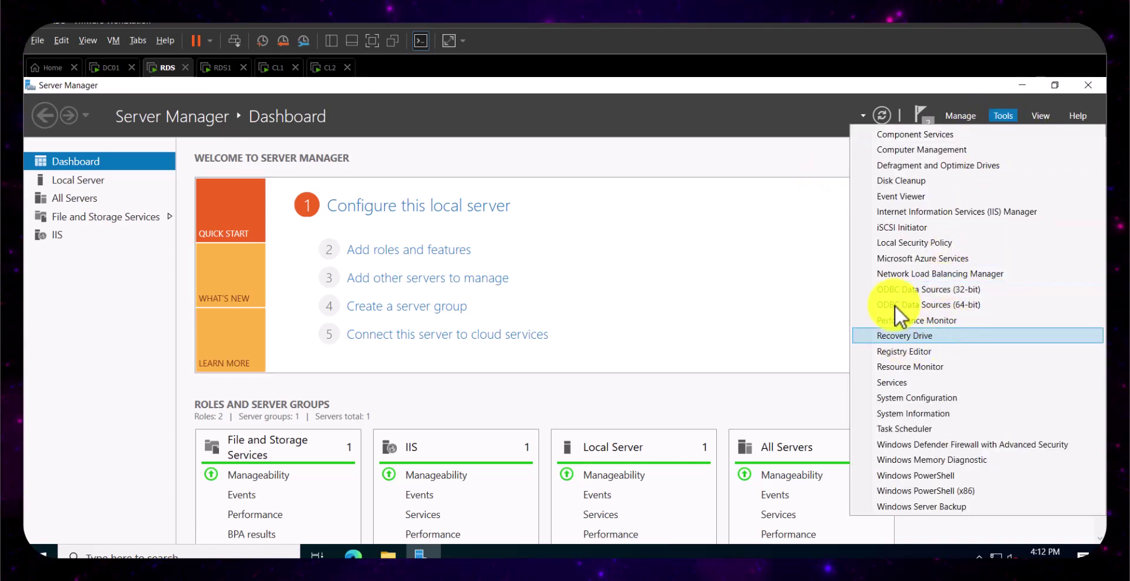
left_click(951, 276)
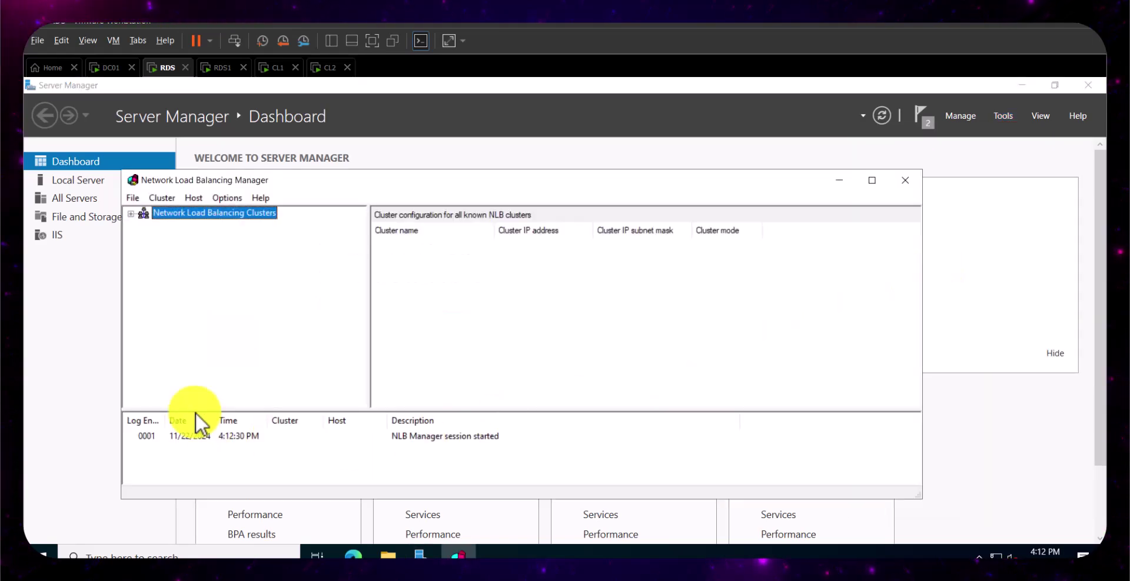
left_click(874, 180)
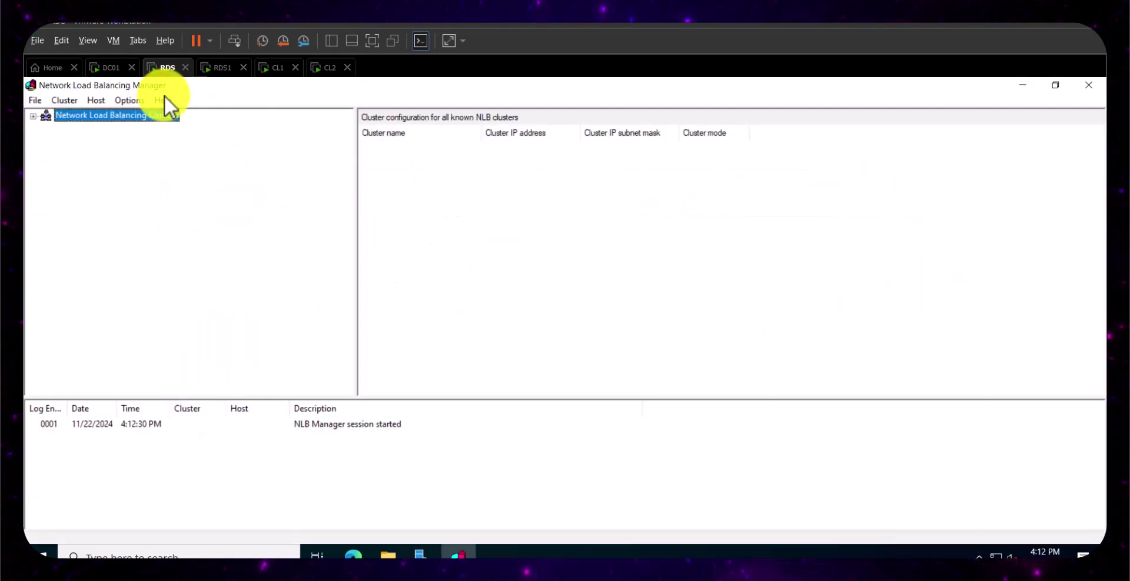
- Launch Network Load Balancing Manager maximized on RDS1 and return to RDS
left_click(219, 68)
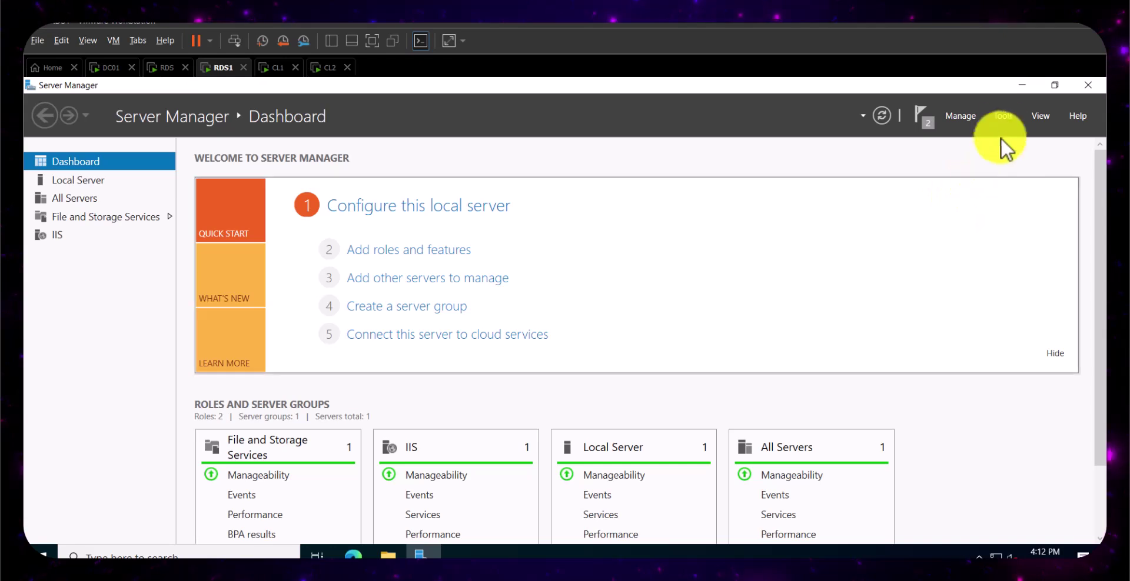
left_click(1003, 117)
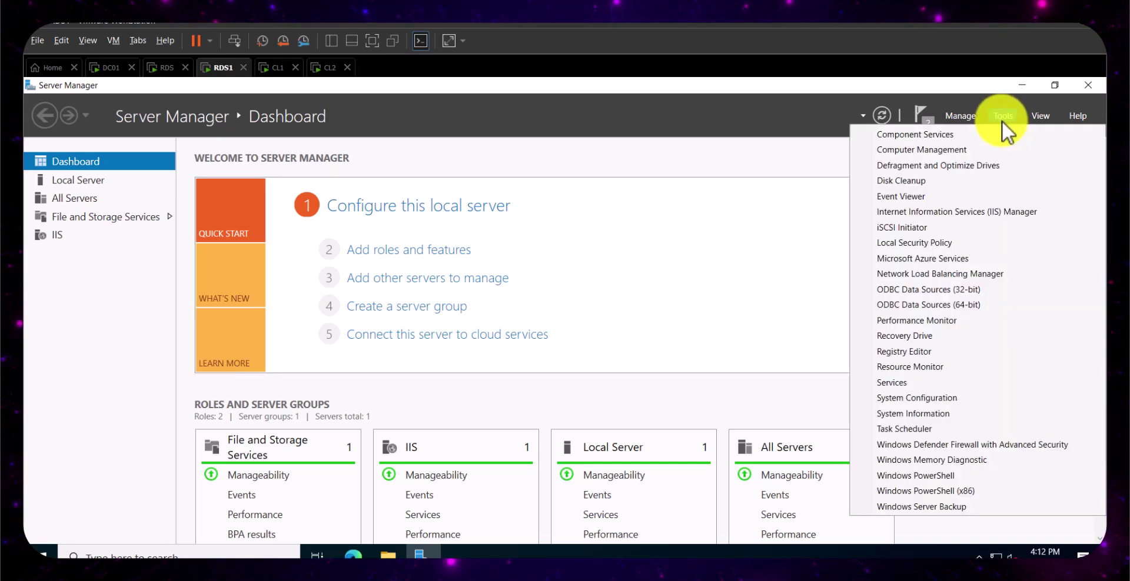
left_click(914, 272)
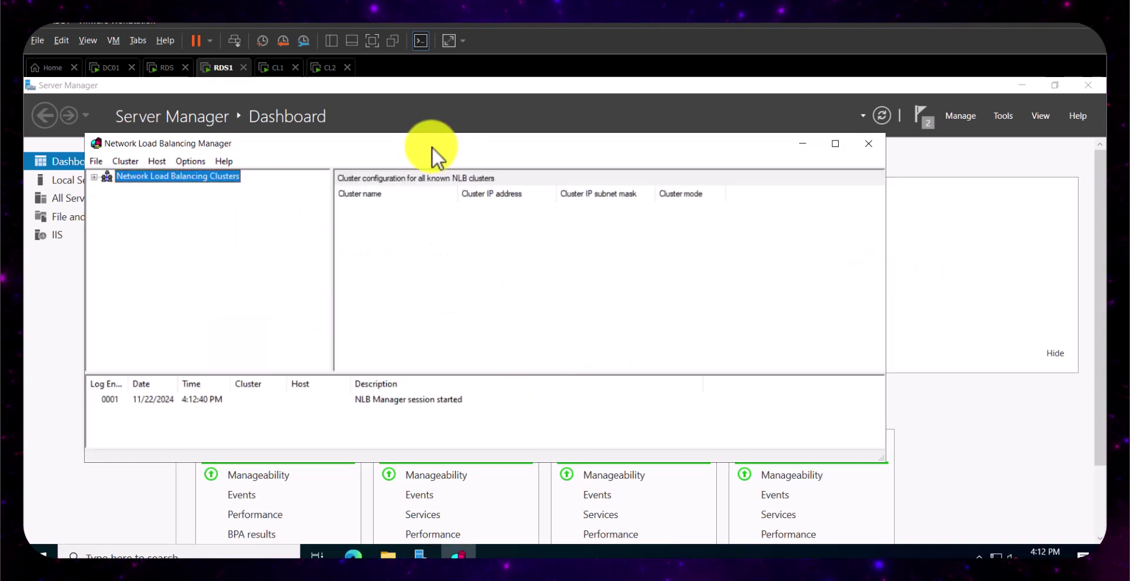
left_click(834, 144)
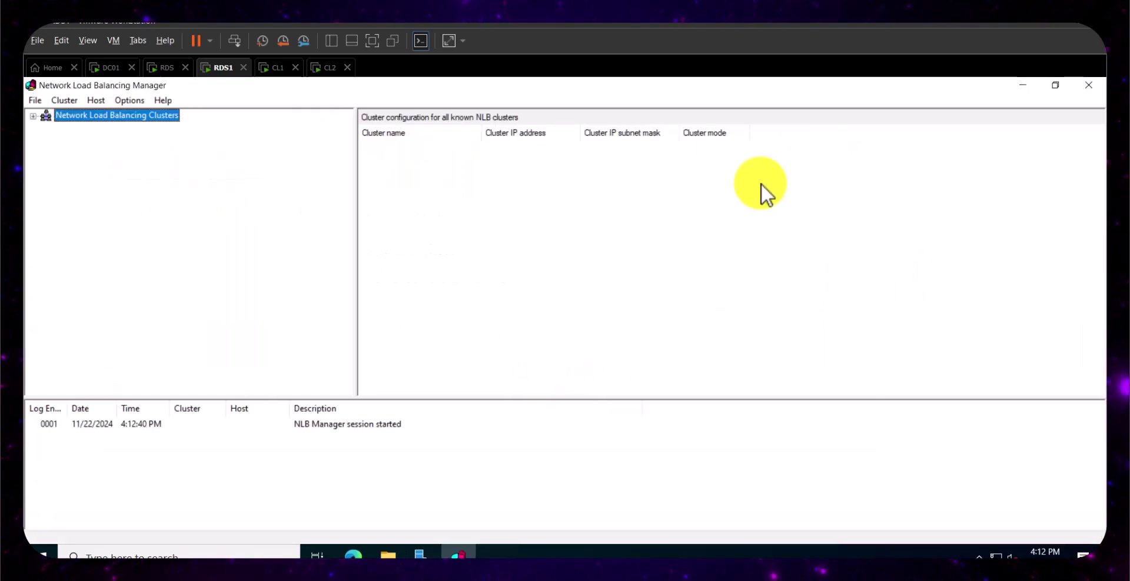
left_click(159, 69)
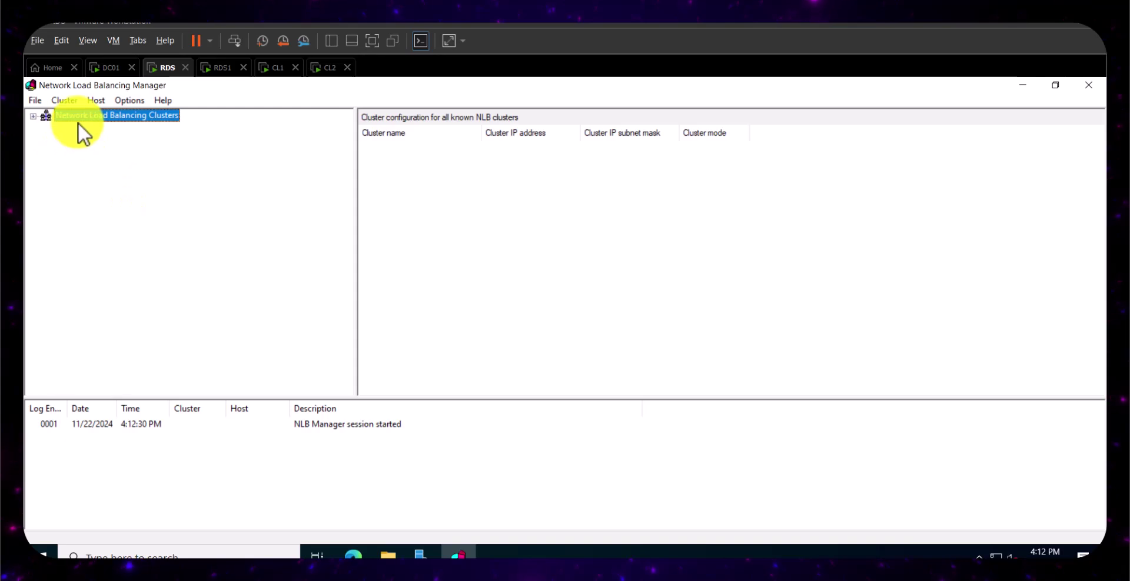
- Start a new NLB cluster and connect to host 192.168.226.201, listing interface Ethernet0
right_click(81, 120)
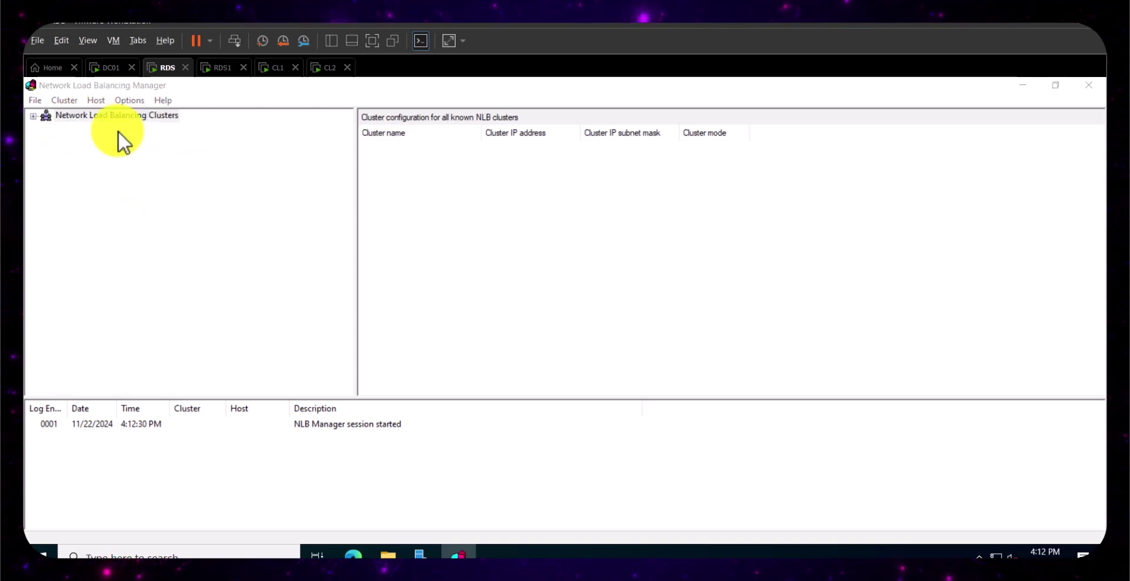
left_click(118, 131)
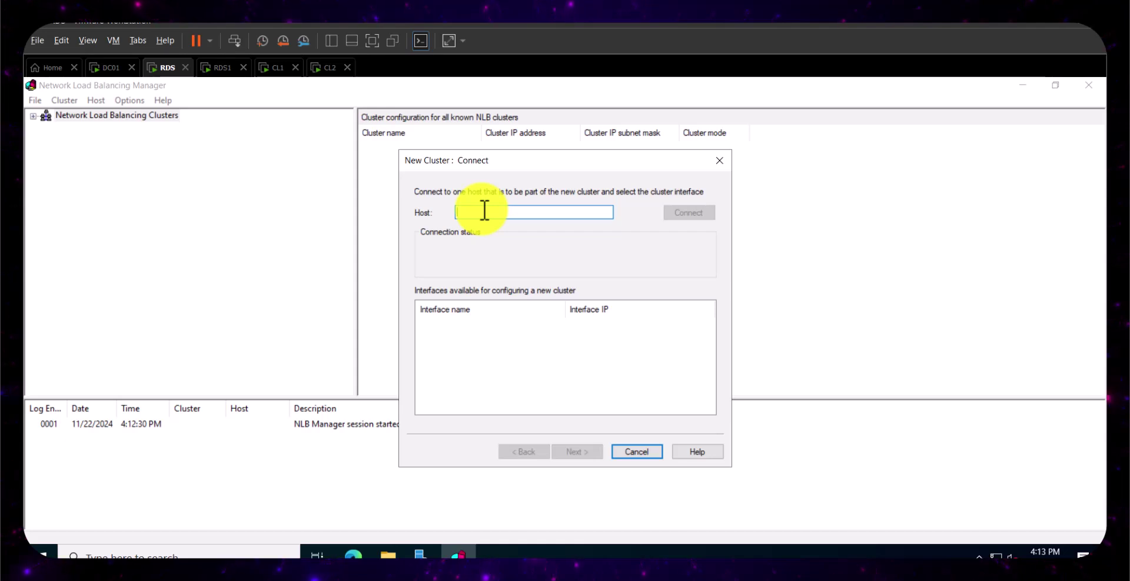
type("192.168.226.201")
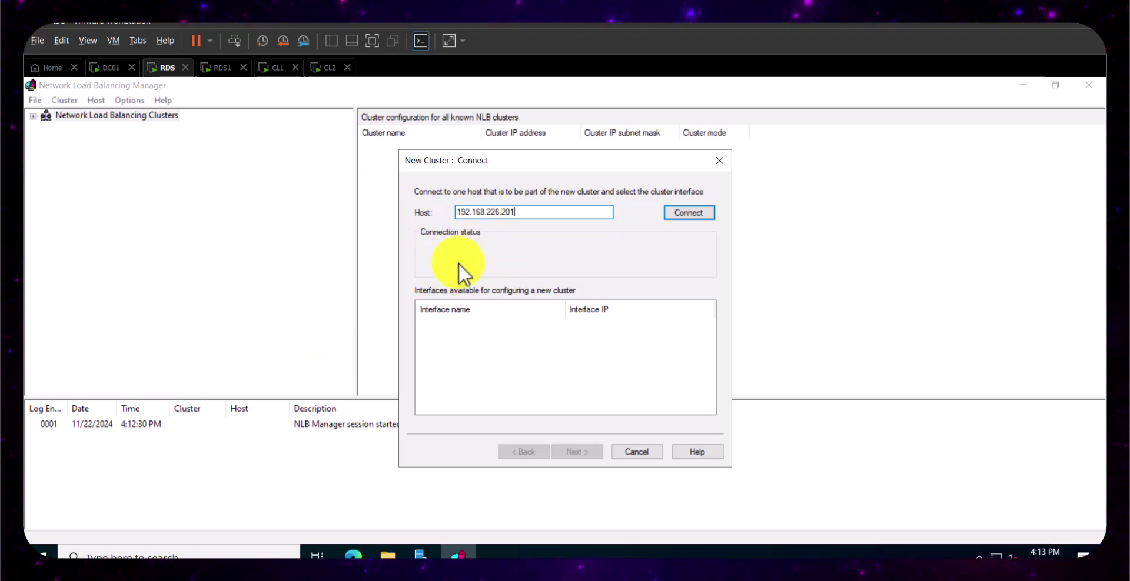
left_click_drag(506, 161, 426, 159)
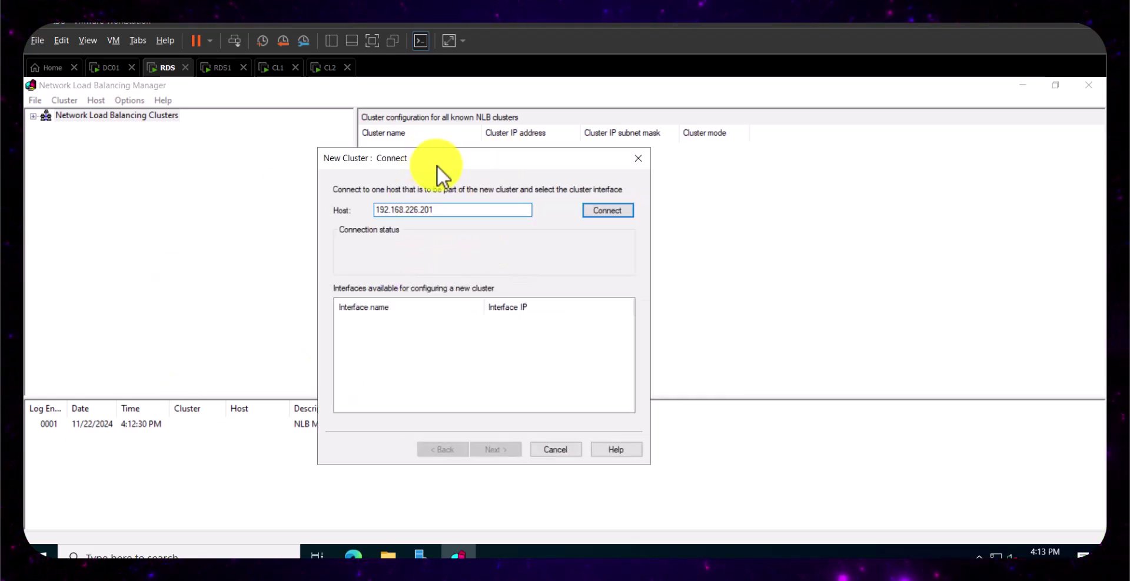
left_click(605, 210)
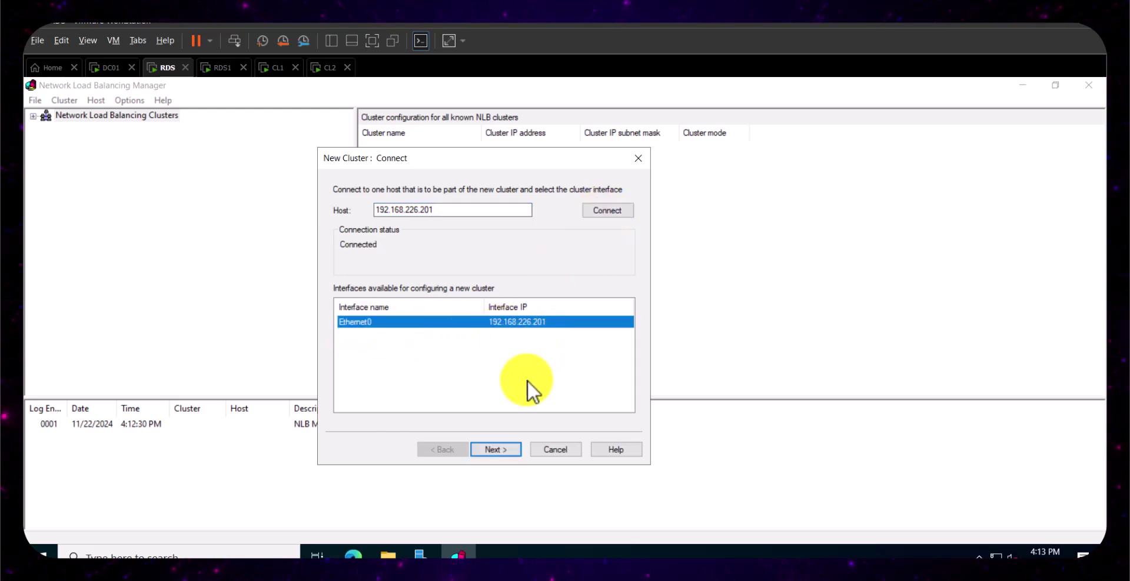
- Keep host priority 1 with dedicated IP 192.168.226.201 and advance to the Cluster IP Addresses page
left_click(495, 449)
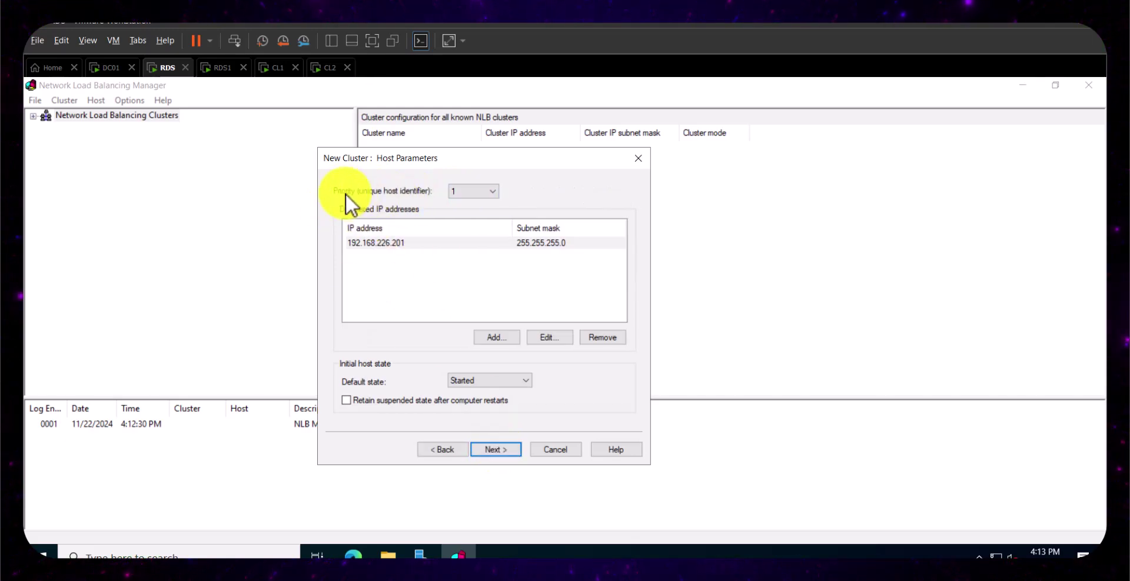
left_click(493, 191)
left_click(493, 190)
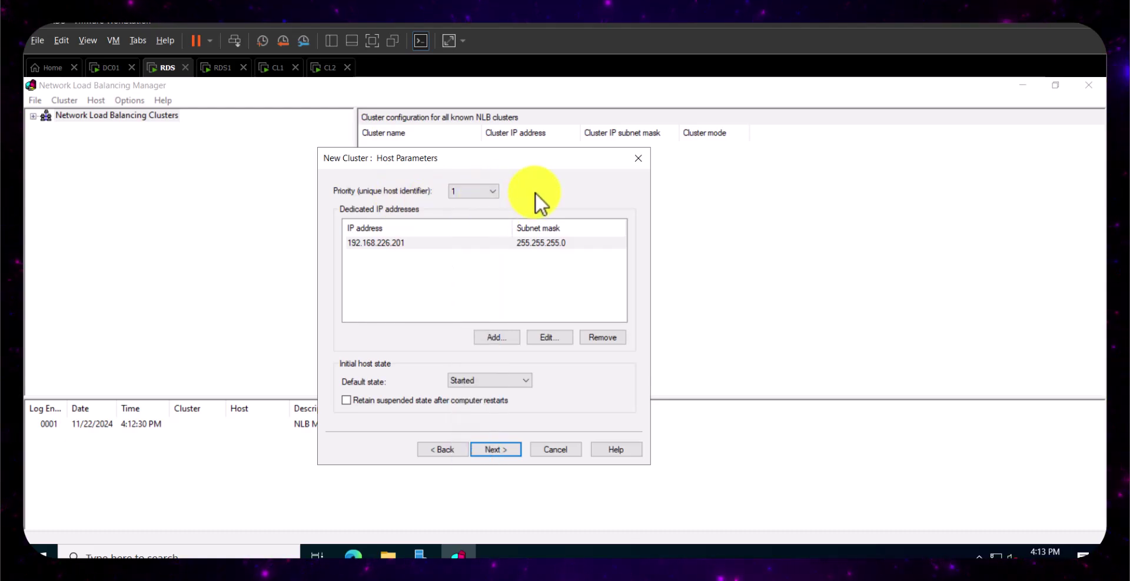
left_click(493, 192)
scroll(499, 305, "down", 1)
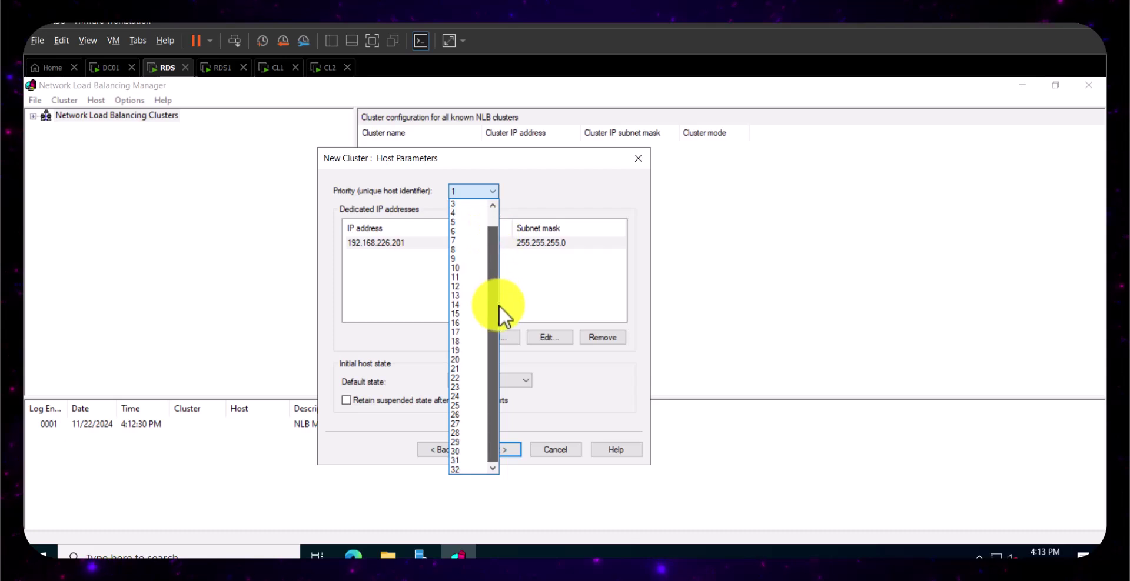
left_click(563, 416)
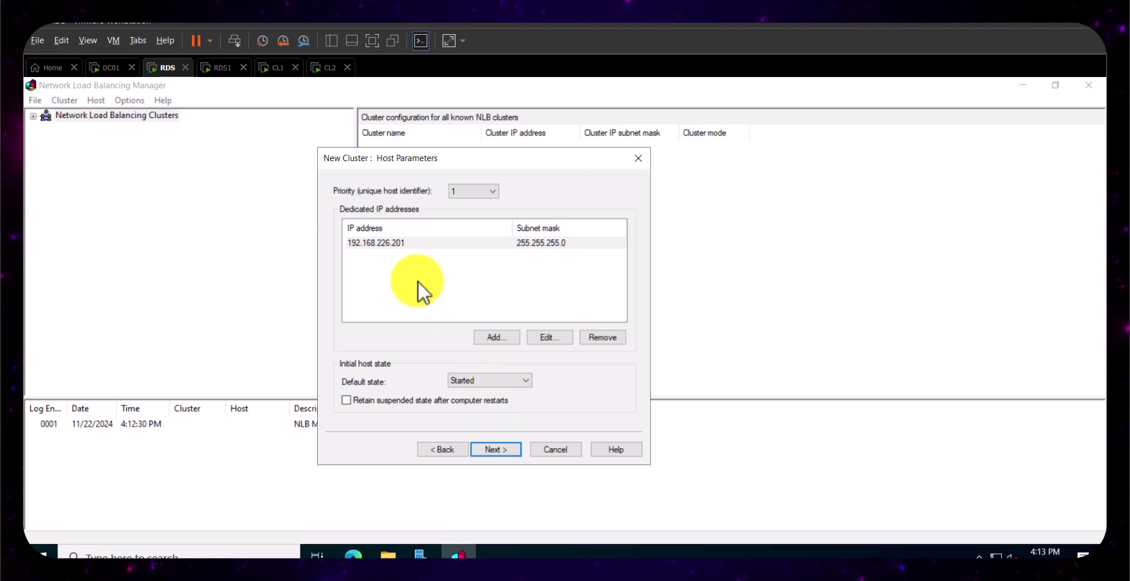
left_click(499, 447)
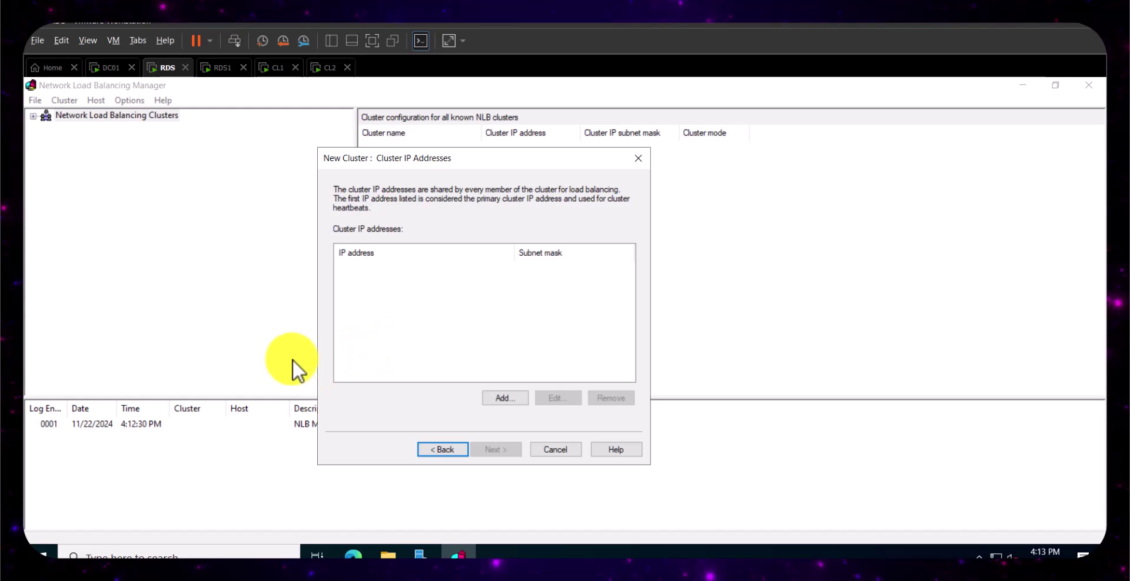
- Add cluster IP 192.168.226.250 with subnet mask 255.255.255.0 and continue to Cluster Parameters
left_click(508, 400)
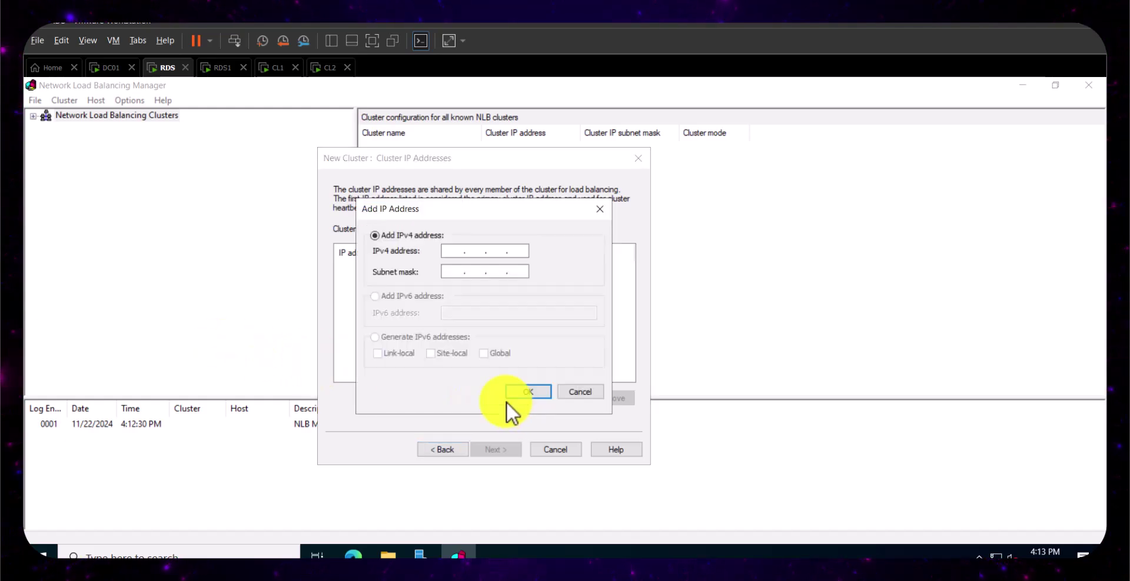
left_click(449, 254)
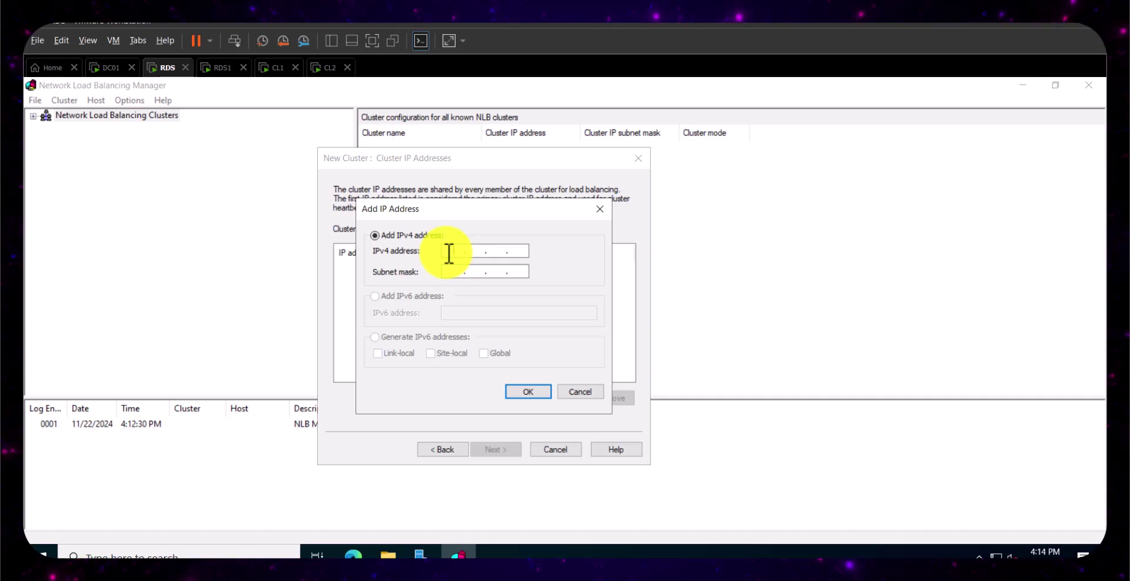
type("192.168.226")
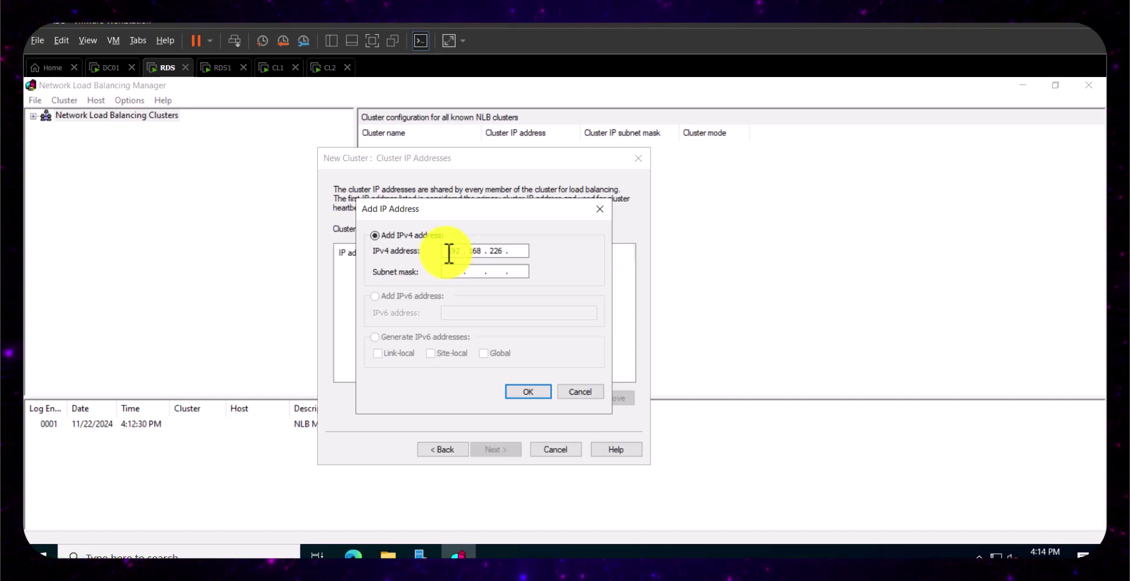
type("250")
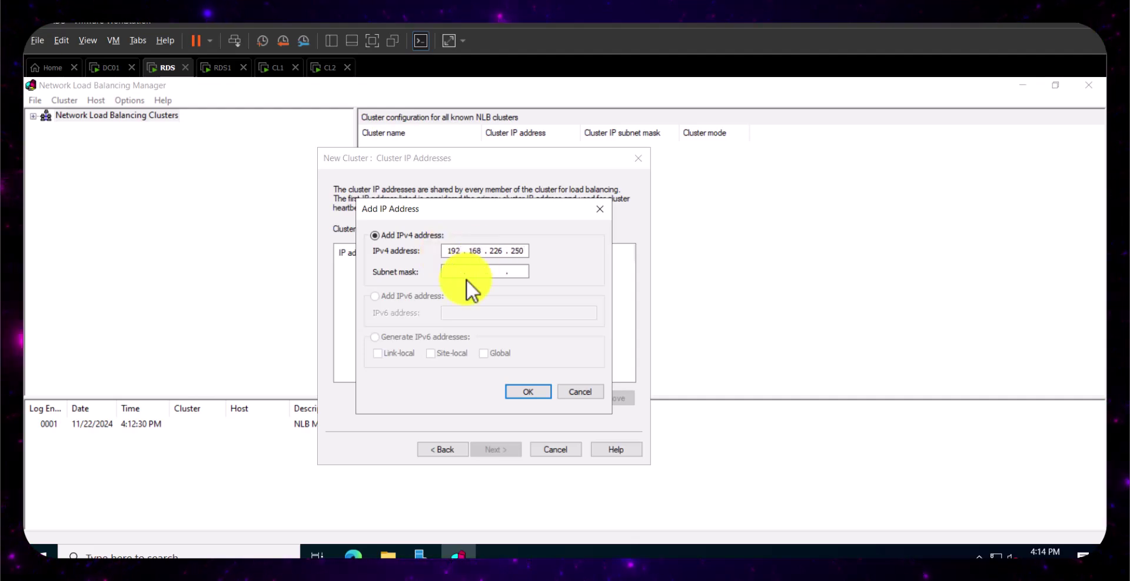
left_click(478, 271)
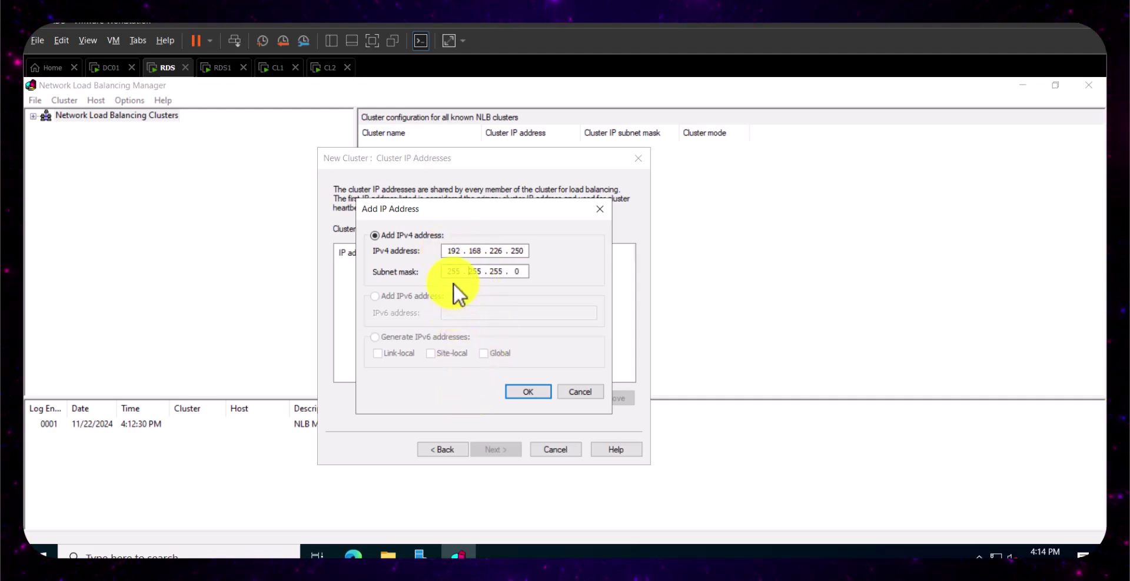
left_click_drag(514, 251, 523, 251)
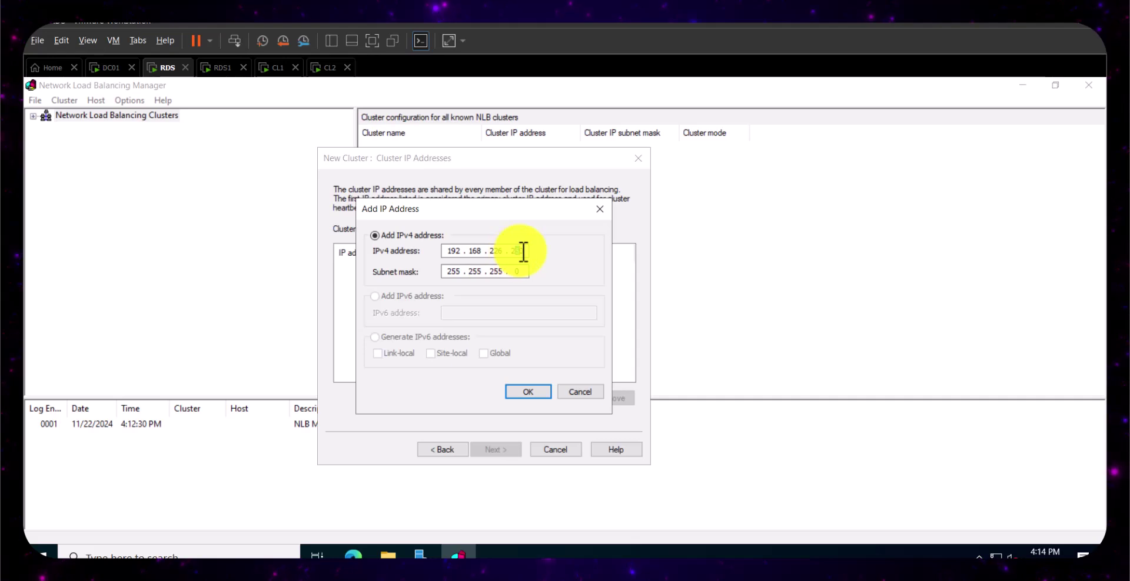
left_click(525, 390)
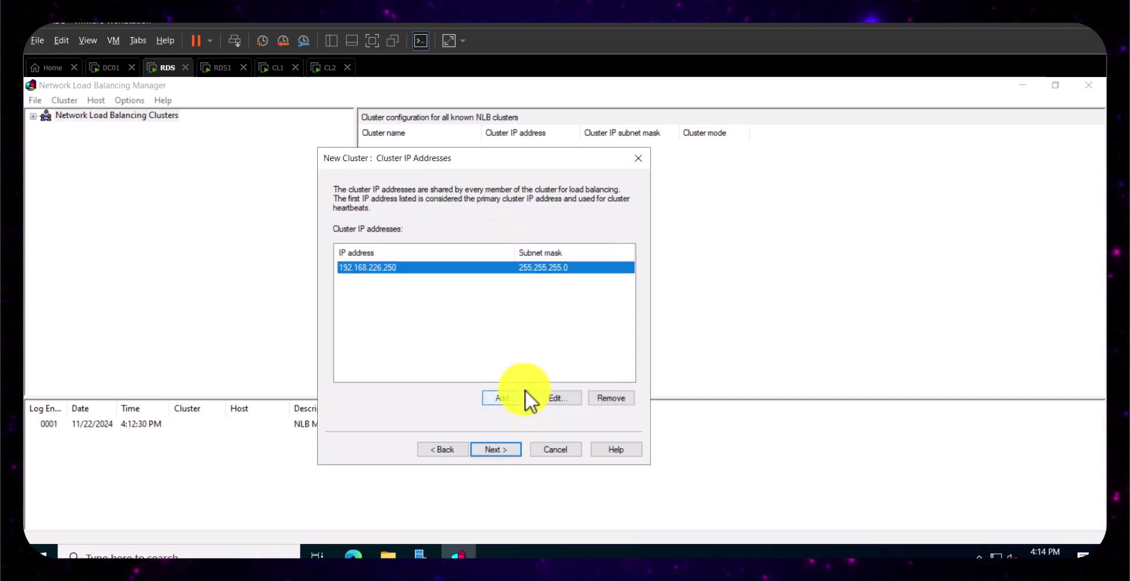
left_click(509, 448)
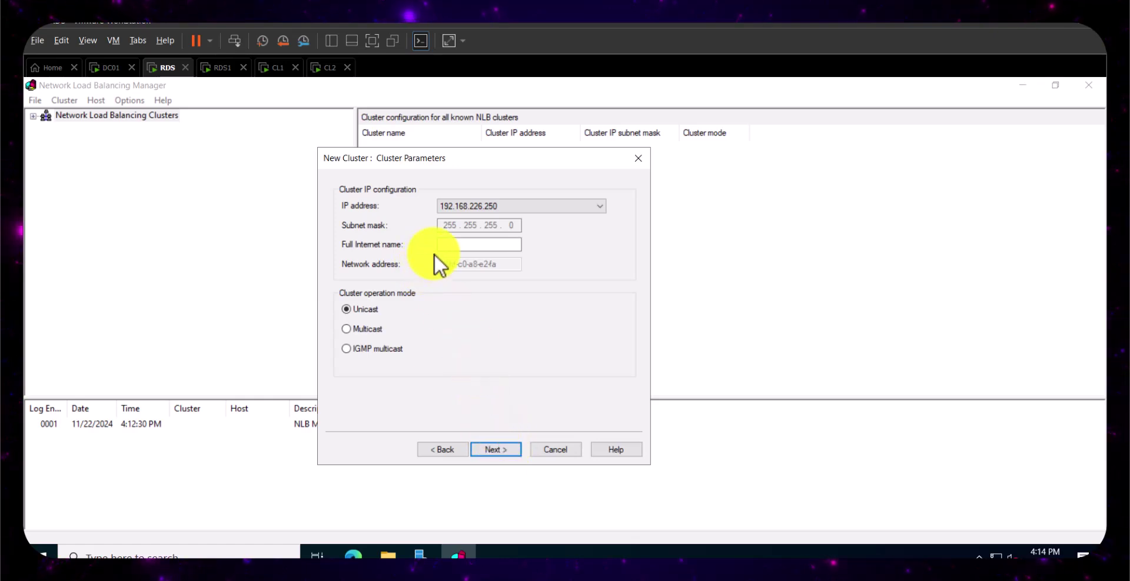
- Set the full Internet name to mysite, choose Multicast mode, and proceed to Port Rules
left_click(451, 242)
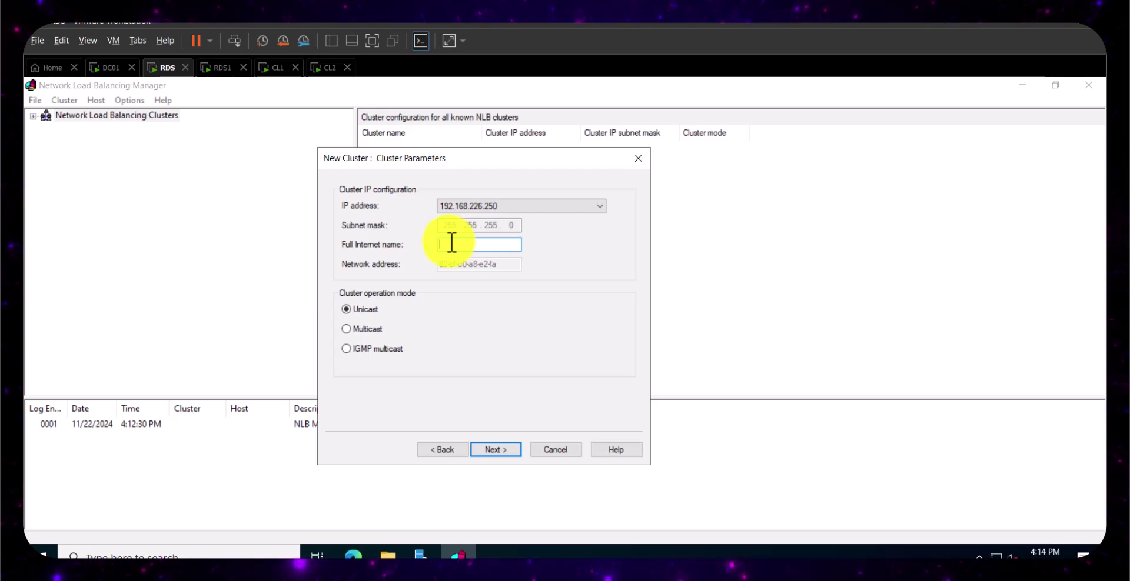
type("nl")
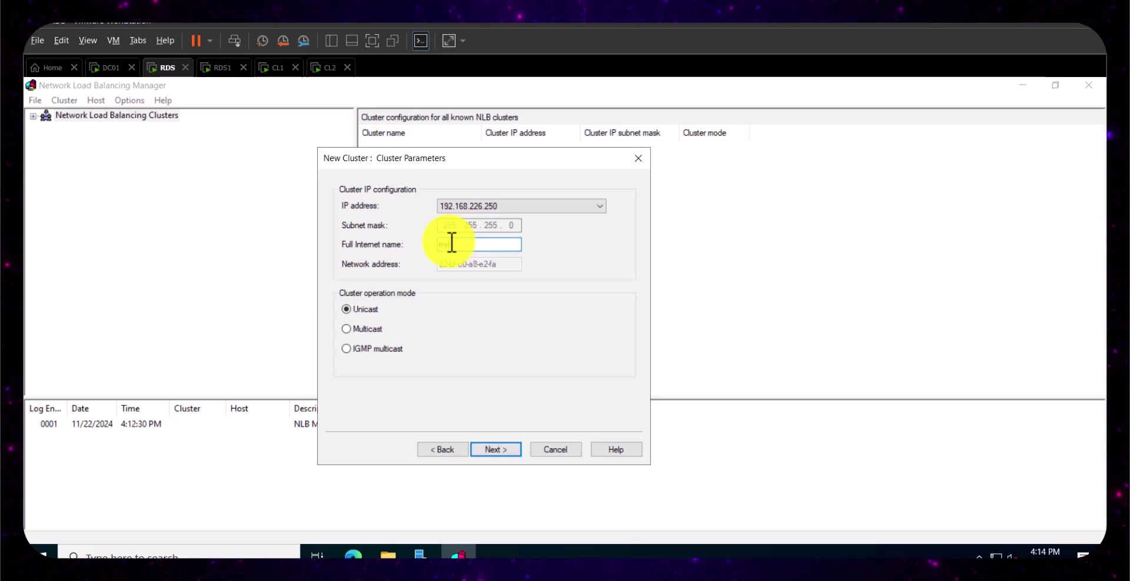
key("BackSpace")
key("BackSpace")
key("BackSpace")
key("BackSpace")
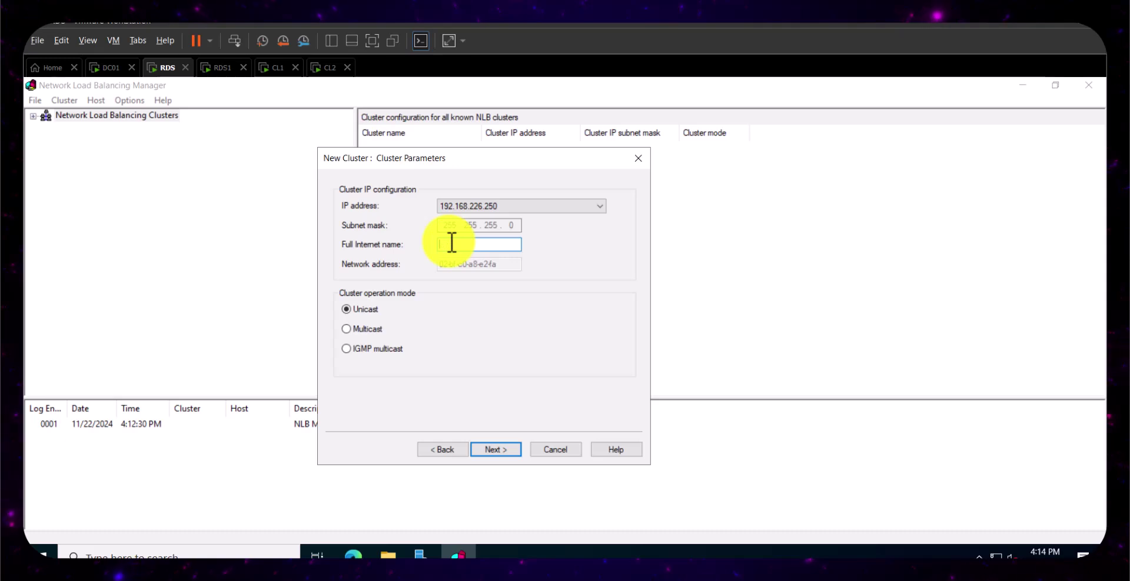
type("mysite")
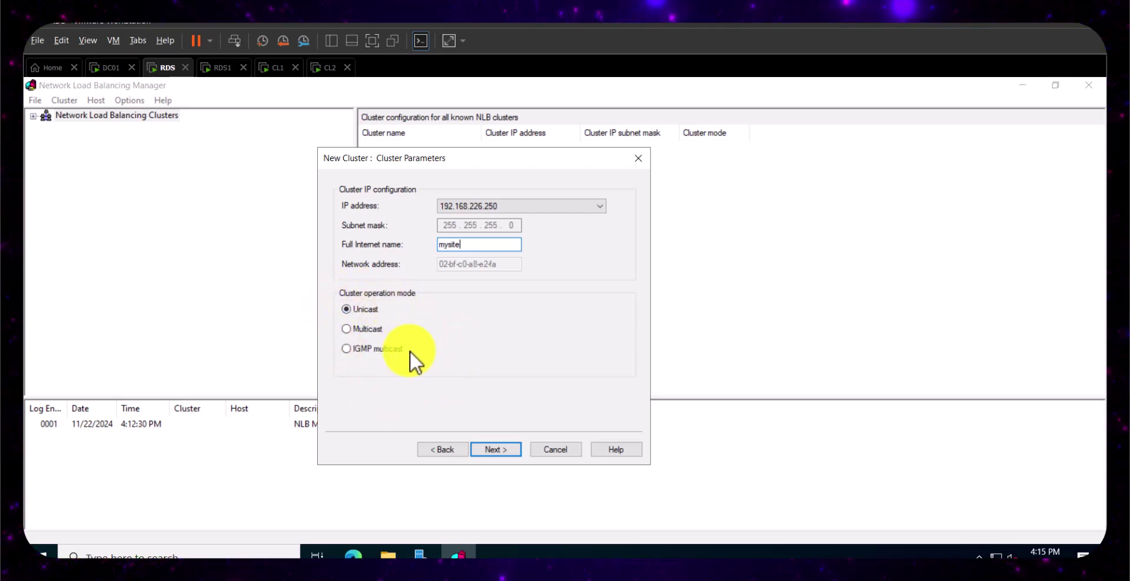
left_click(347, 330)
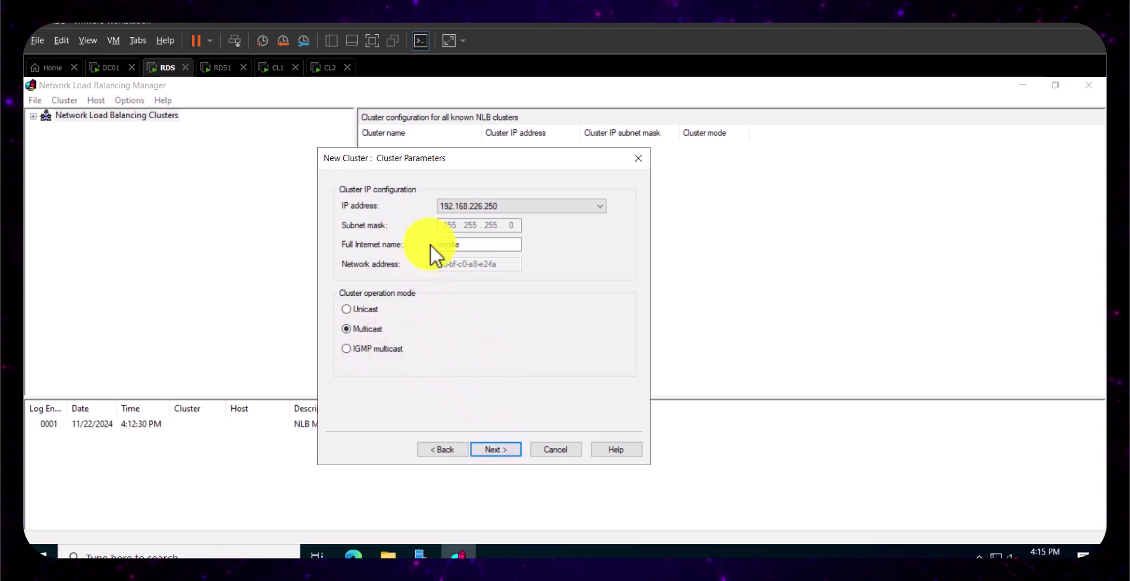
left_click(499, 451)
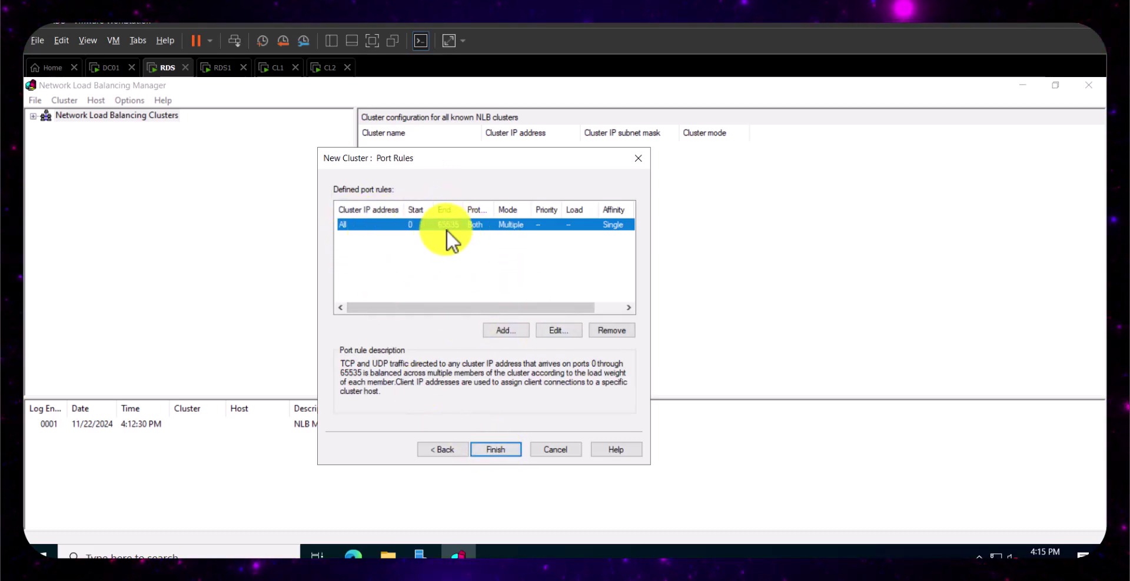
- Edit the default 0–65535 port rule, changing its From port to 80 and selecting the To value
left_click(557, 331)
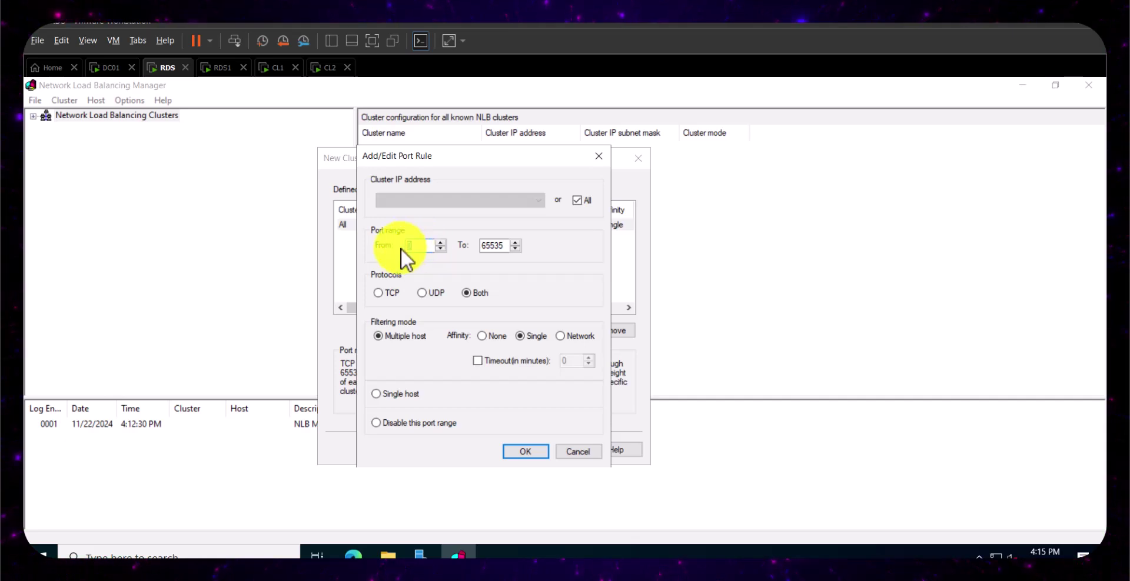
type("80")
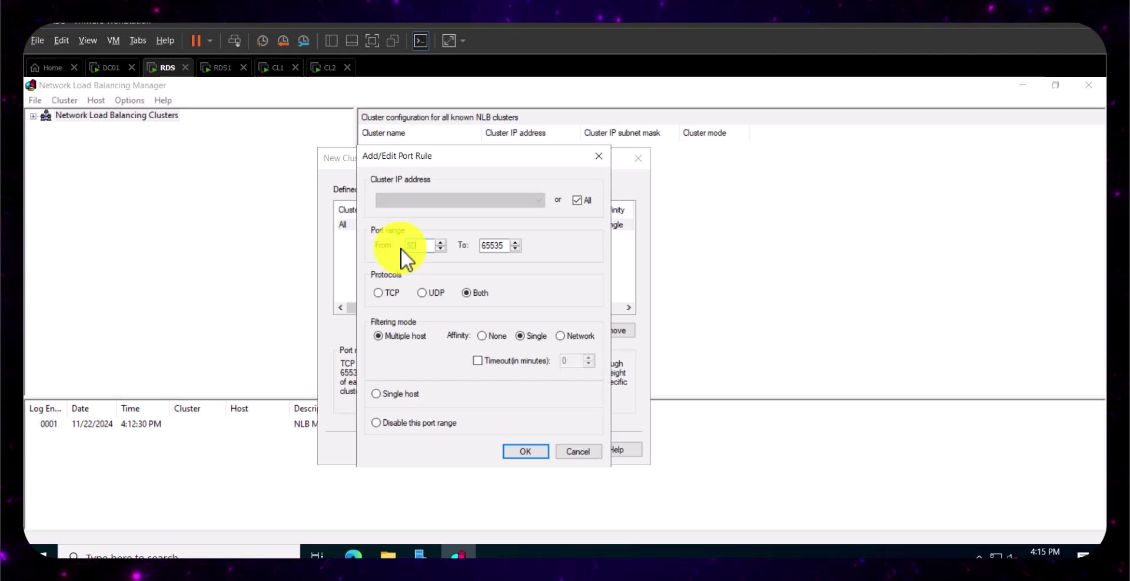
double_click(478, 246)
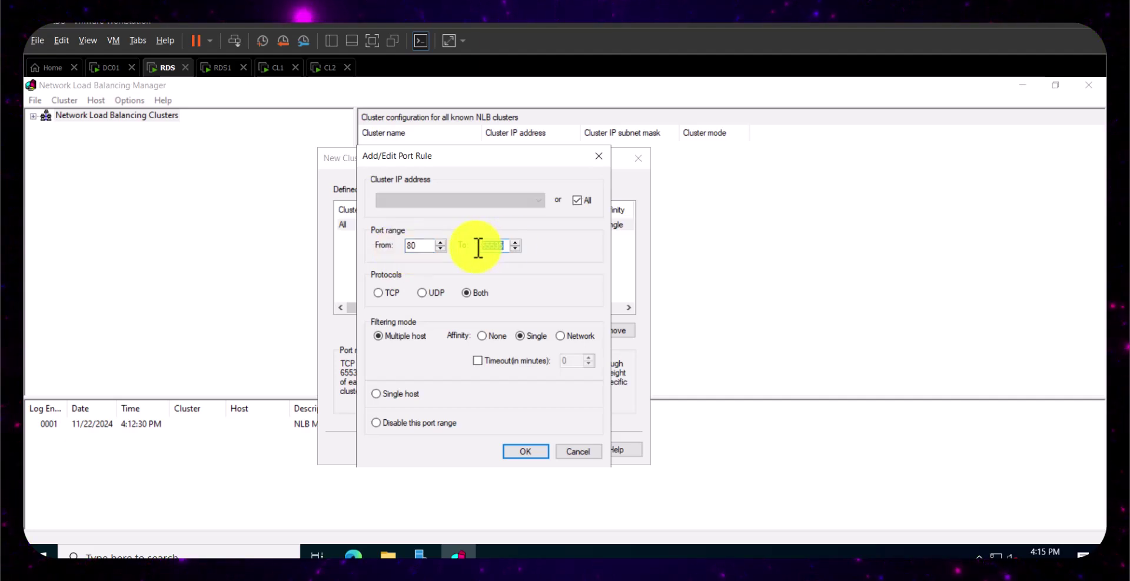
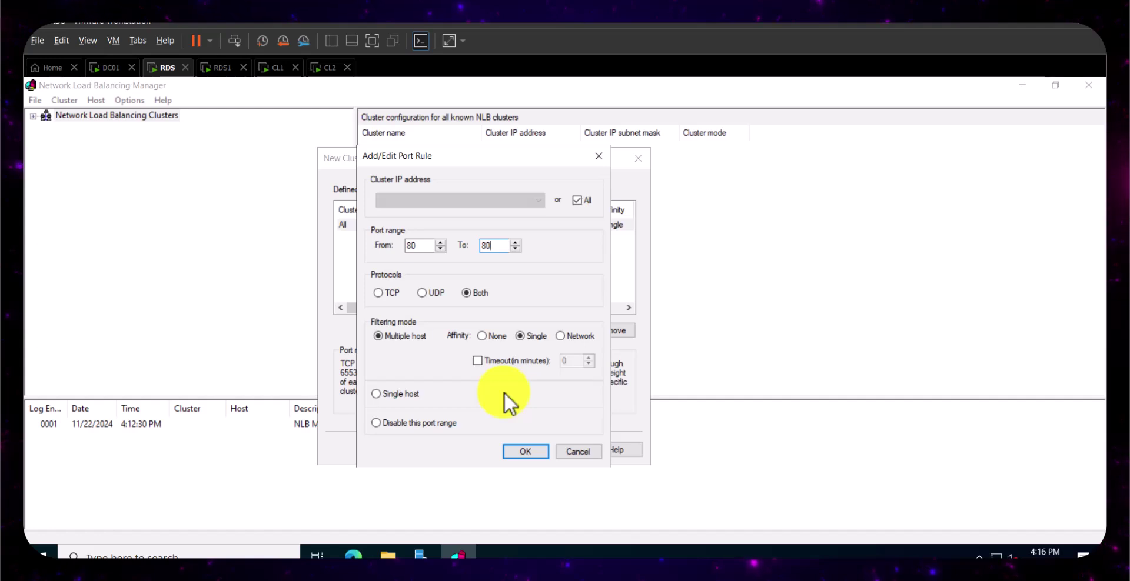
- Set the port 80 rule's affinity to None and confirm the rule
left_click(482, 336)
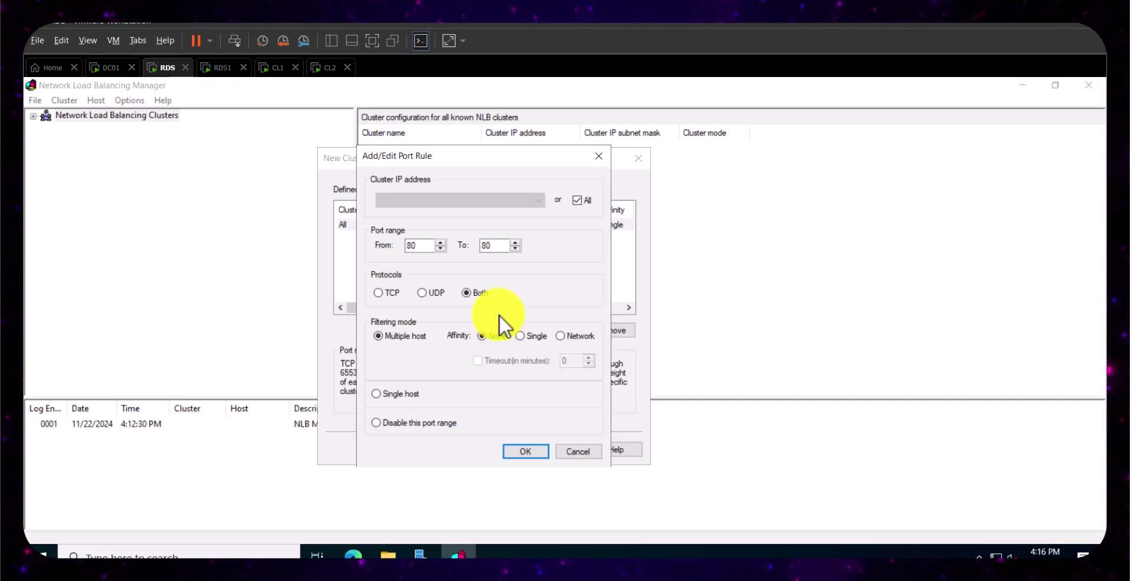
left_click(521, 337)
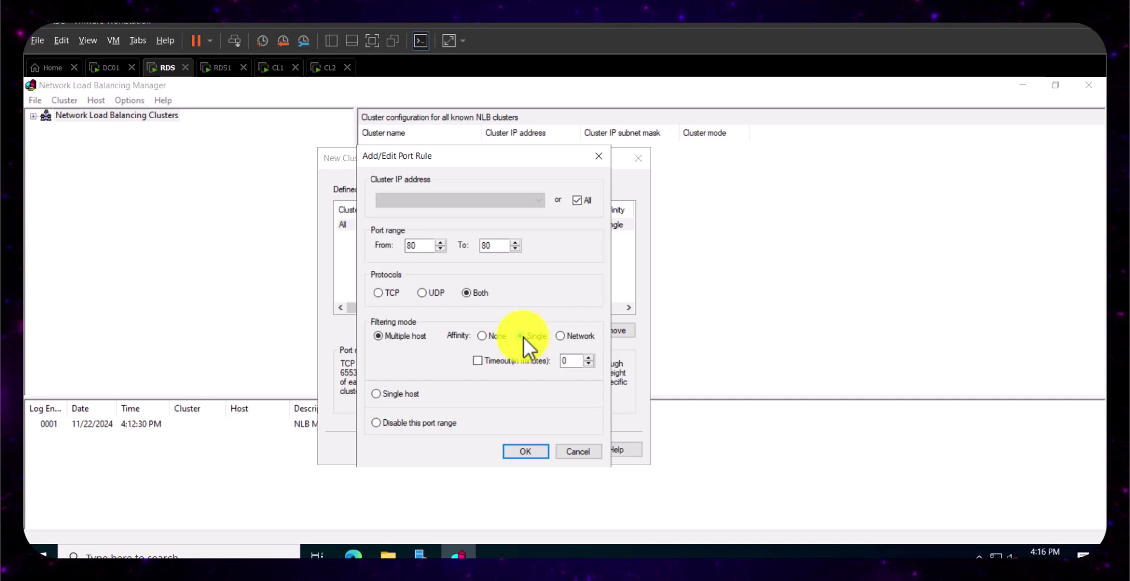
left_click(480, 335)
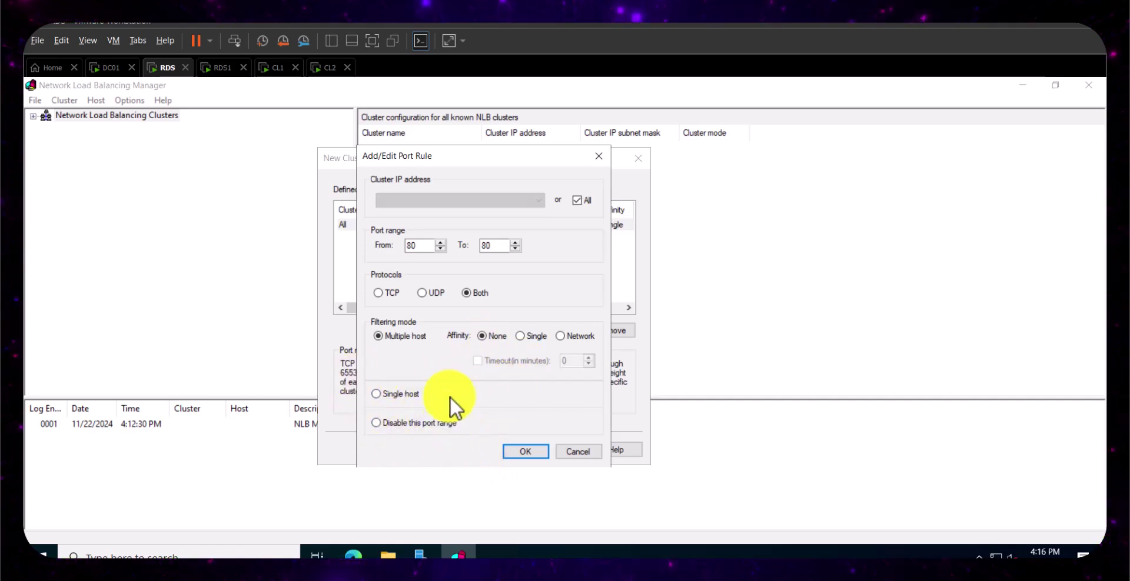
left_click(523, 452)
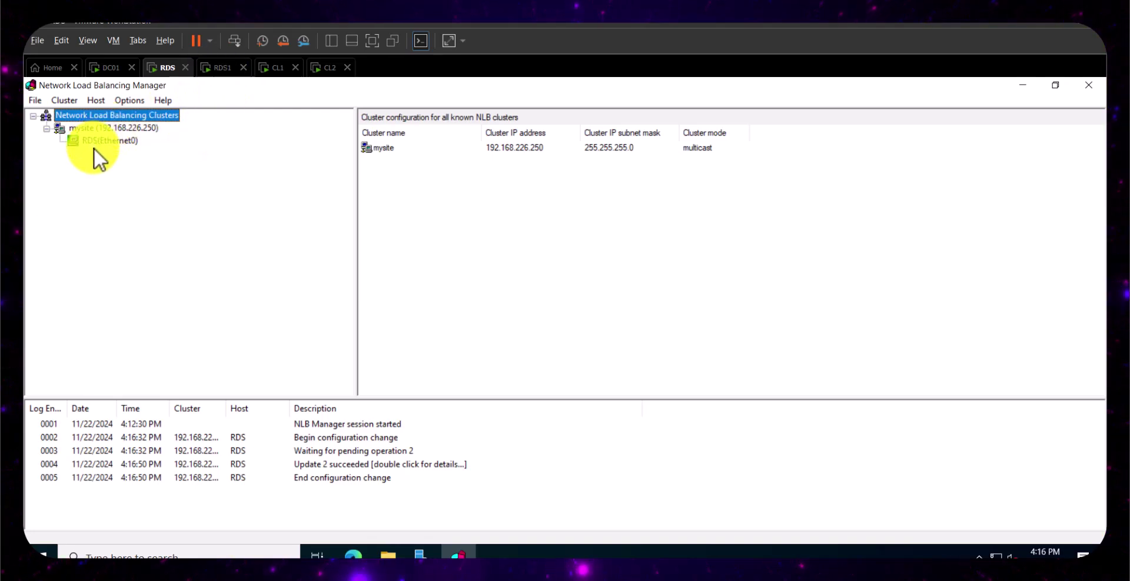
- Glance at RDS1, then on RDS choose Add Host To Cluster for the mysite cluster
left_click(225, 72)
left_click(162, 70)
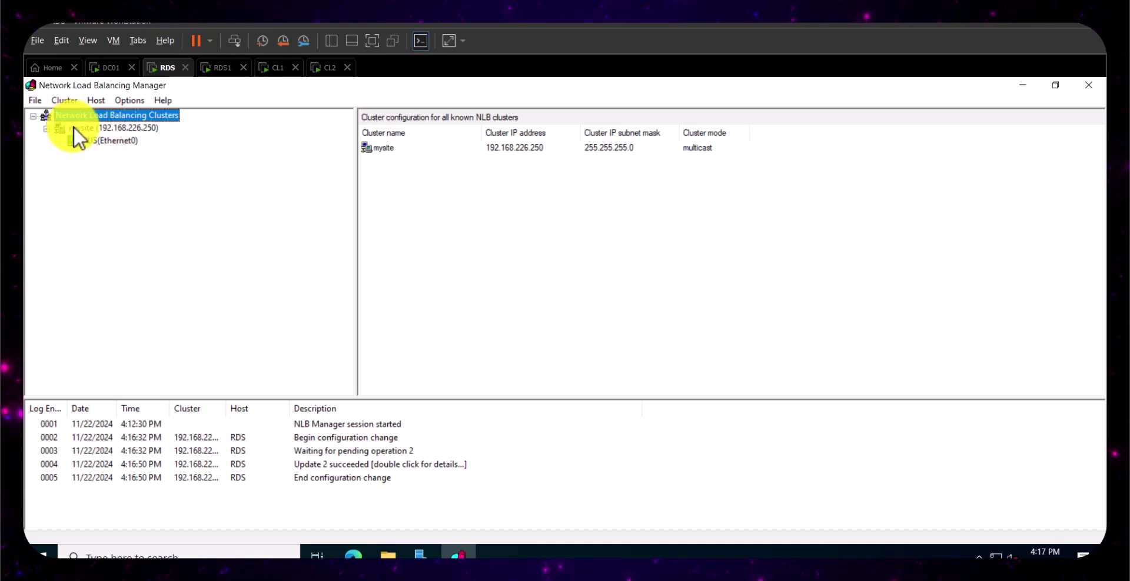
left_click(89, 128)
right_click(89, 127)
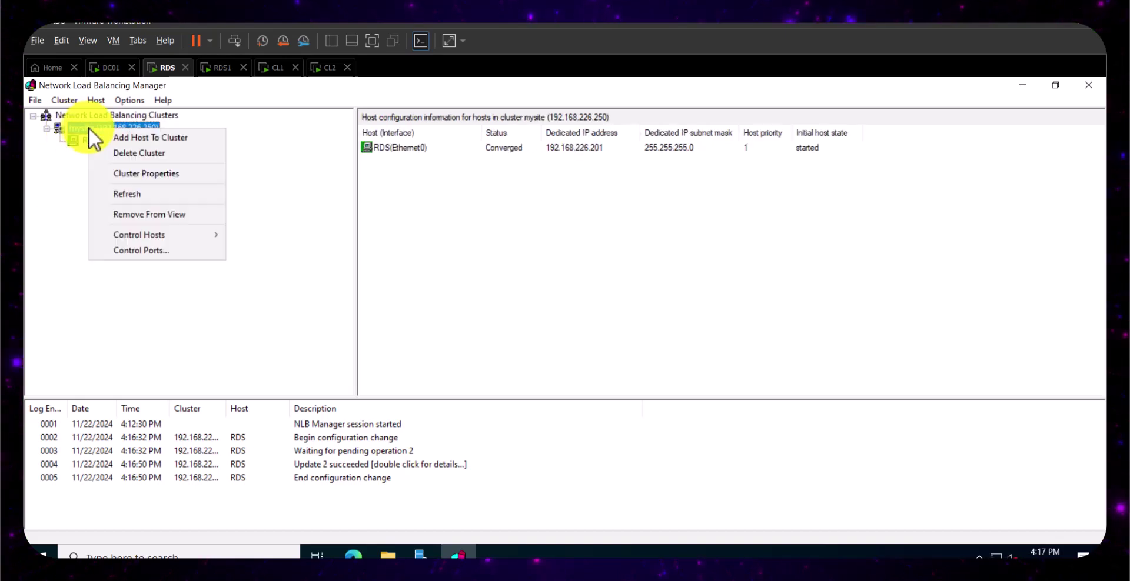
left_click(139, 137)
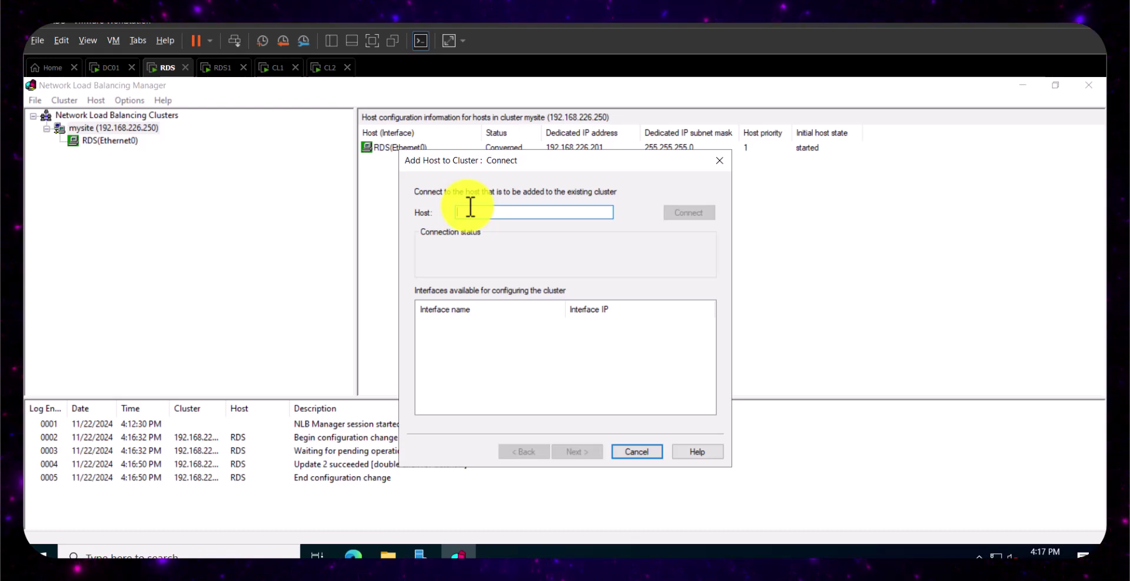
- Connect to host 192.168.226.206 and continue to its host parameters
type("192")
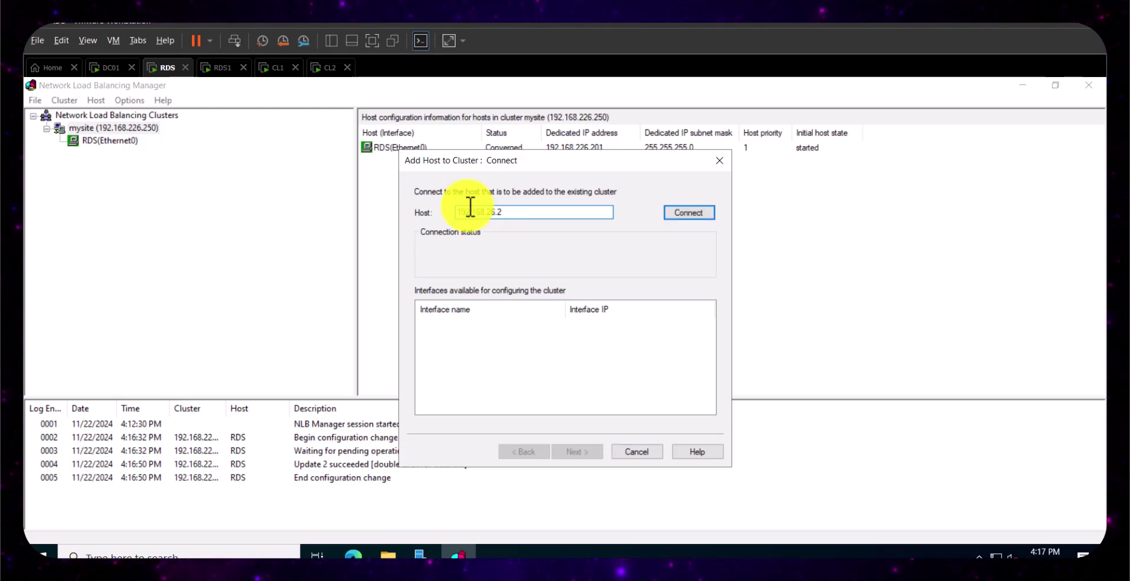
type(".168.226.")
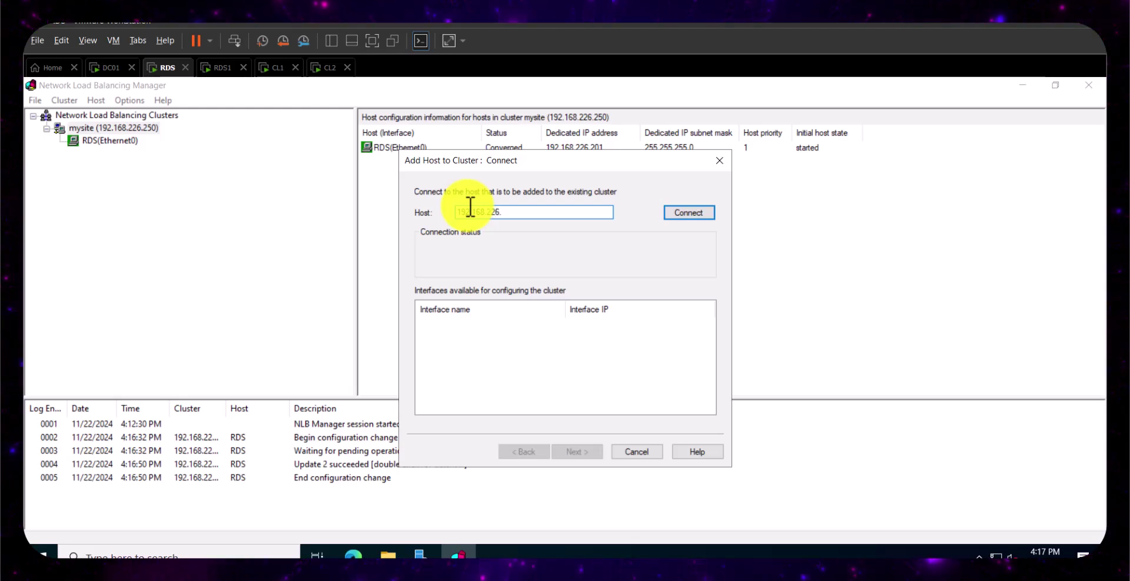
type("206")
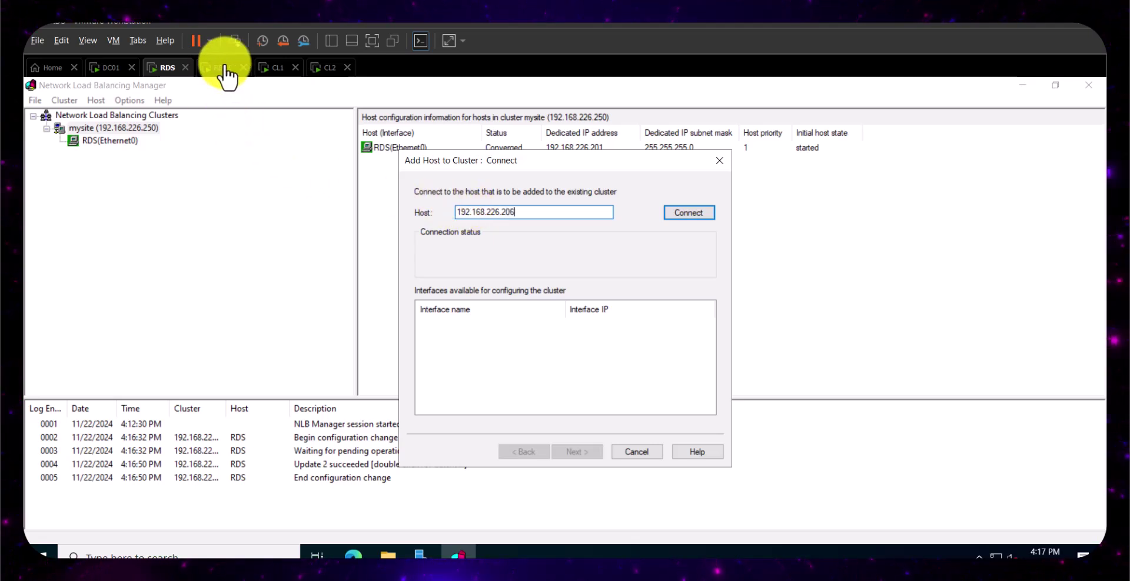
left_click(690, 212)
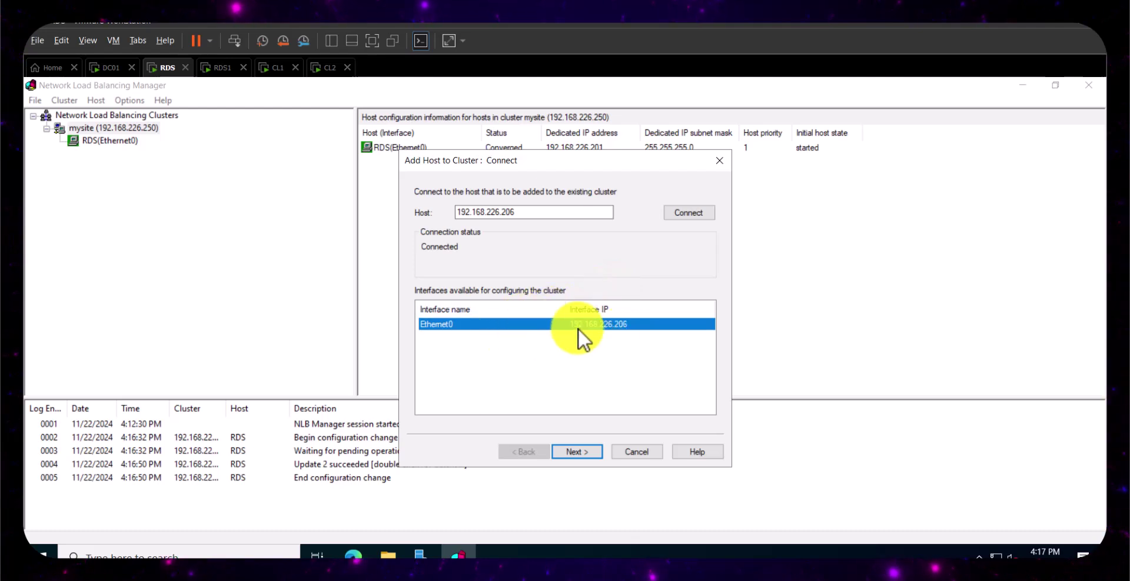
left_click(575, 449)
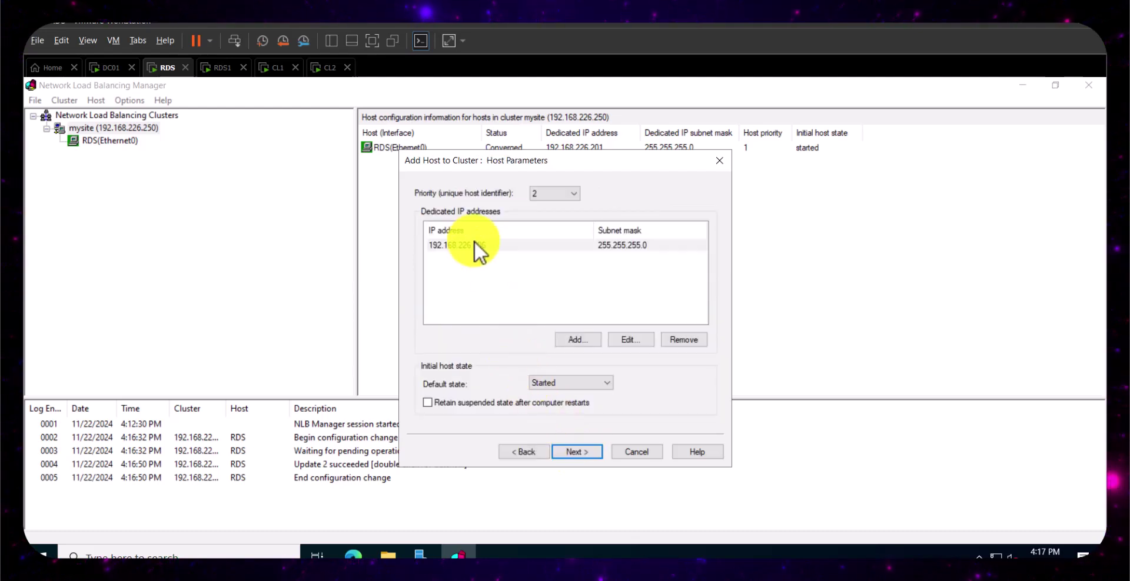
- Keep RDS1's host priority at 2 and finish adding it to mysite
left_click(574, 451)
left_click(533, 453)
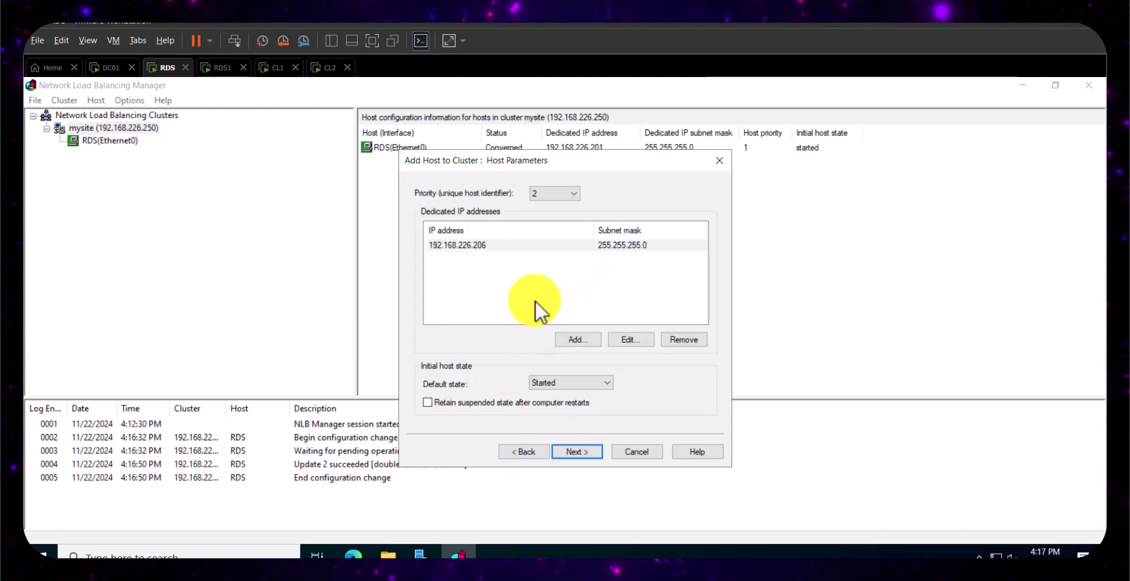
left_click(556, 193)
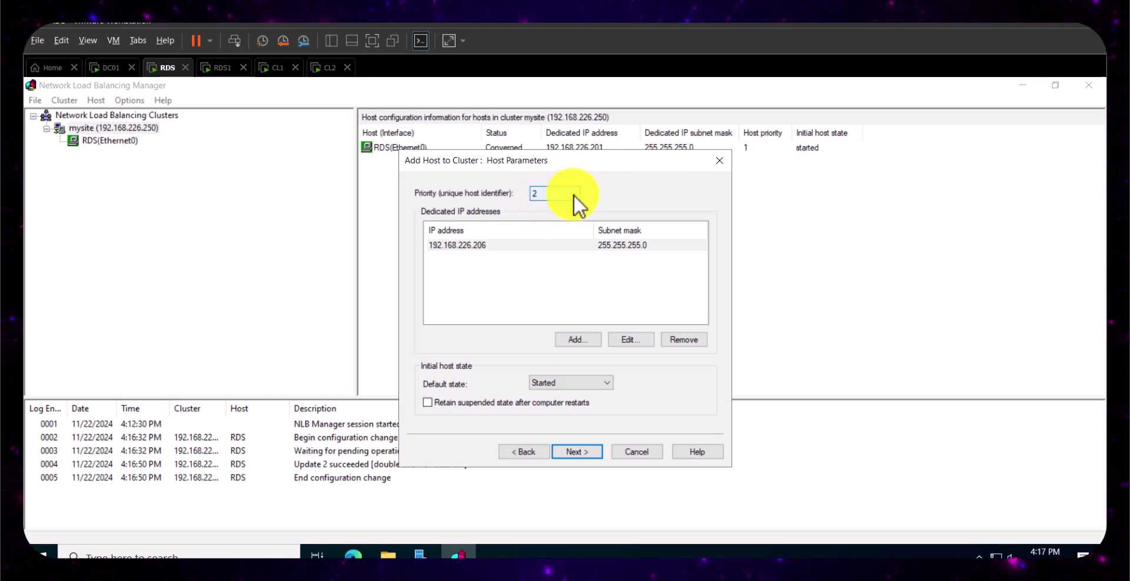
left_click(573, 195)
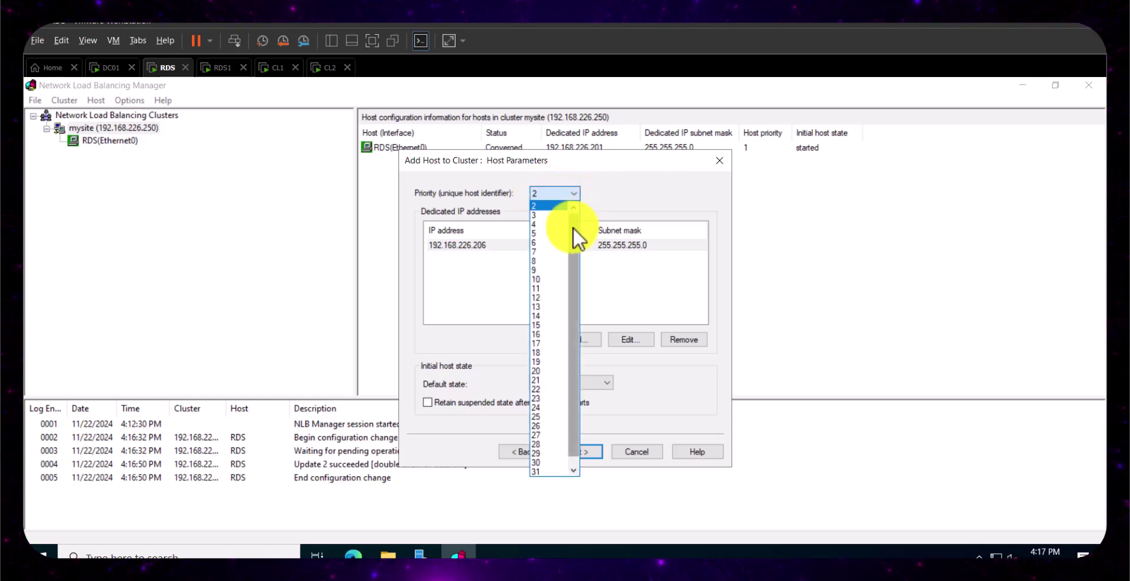
left_click(610, 182)
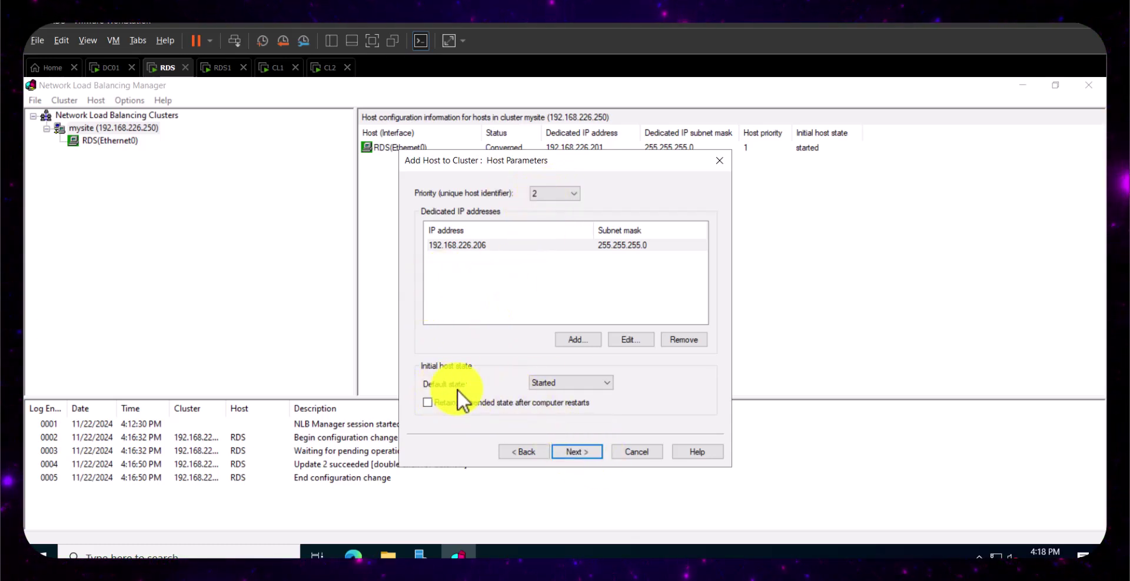
left_click(576, 452)
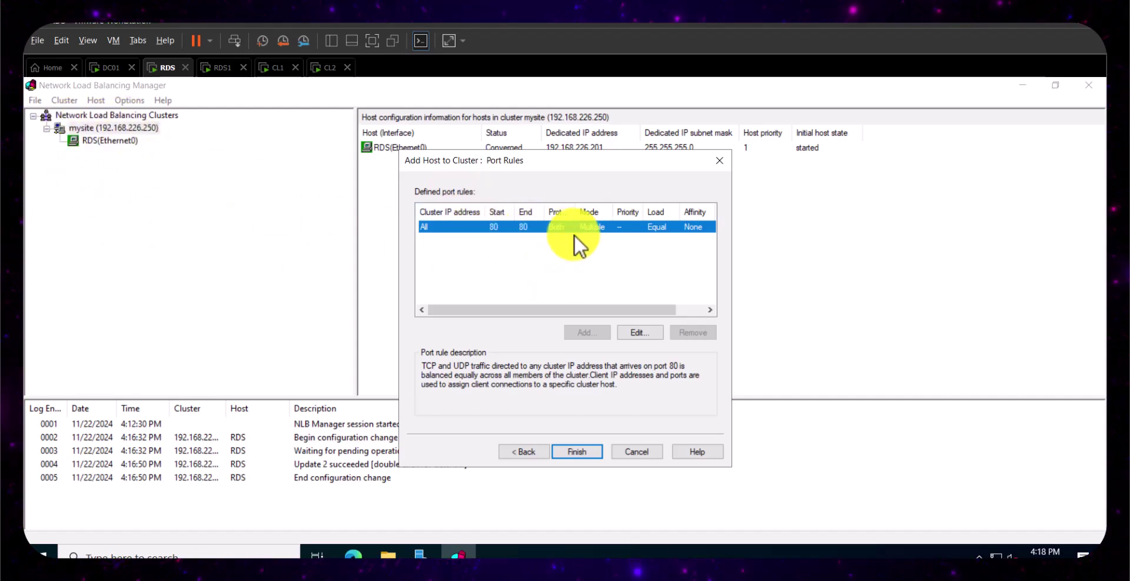
left_click(583, 453)
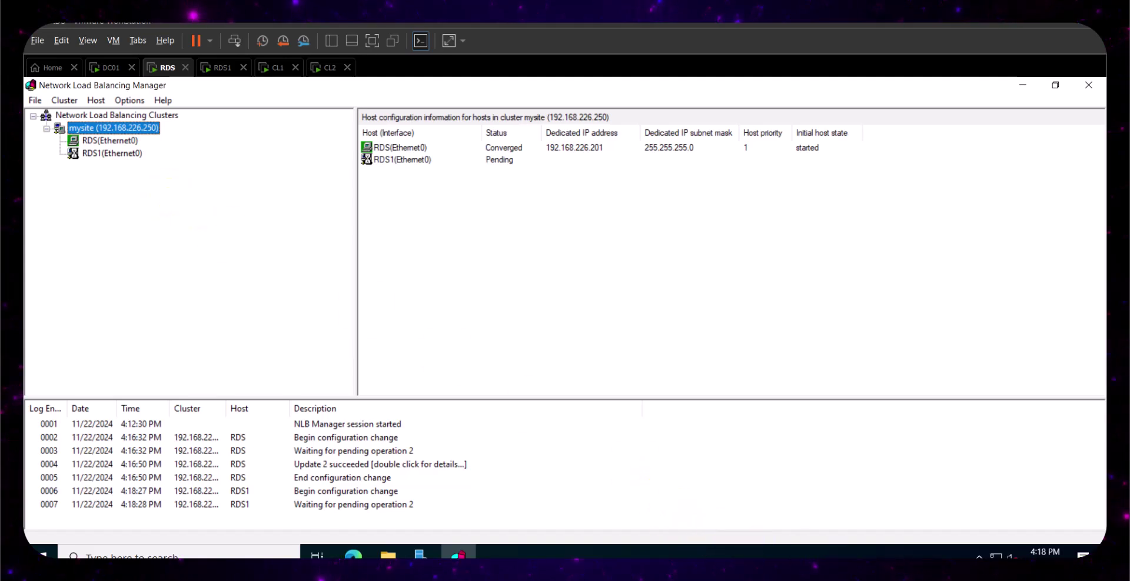
- Review the port 80 rules on RDS and RDS1, then switch to DC01
key("Down")
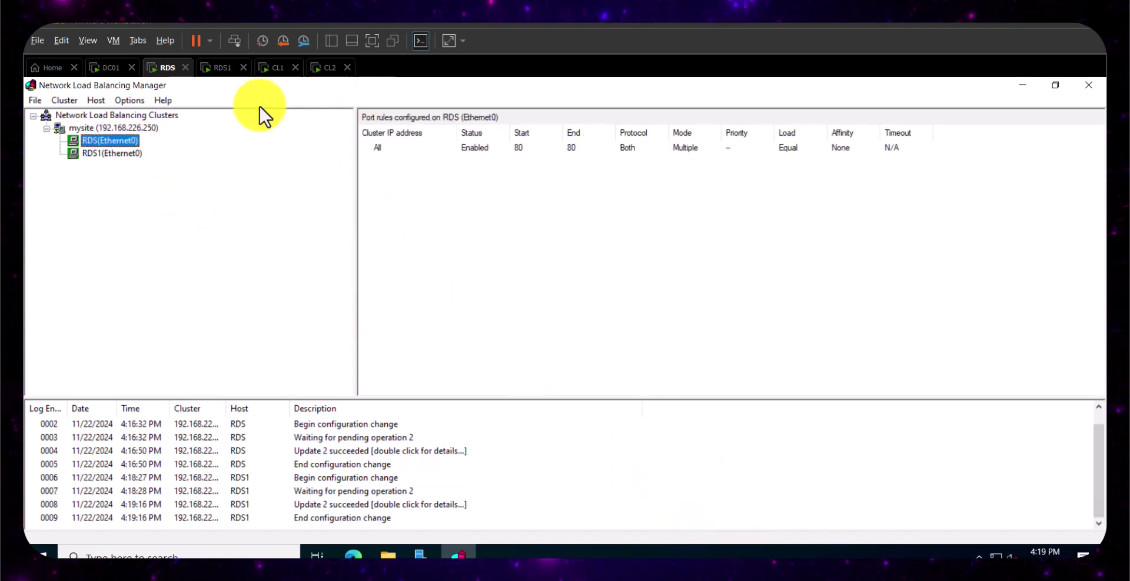
left_click(102, 151)
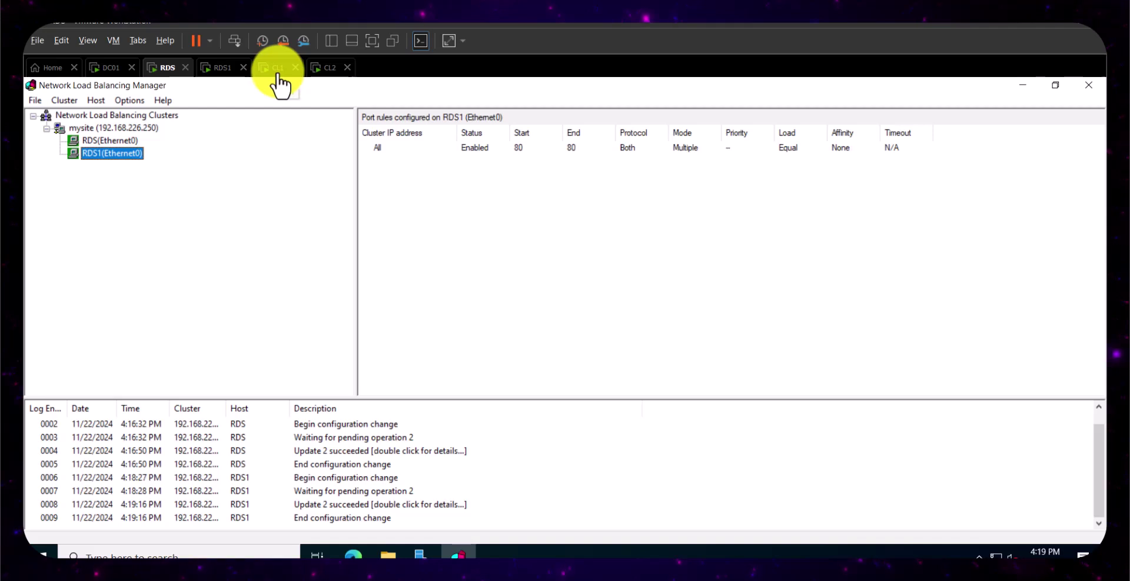
left_click(109, 68)
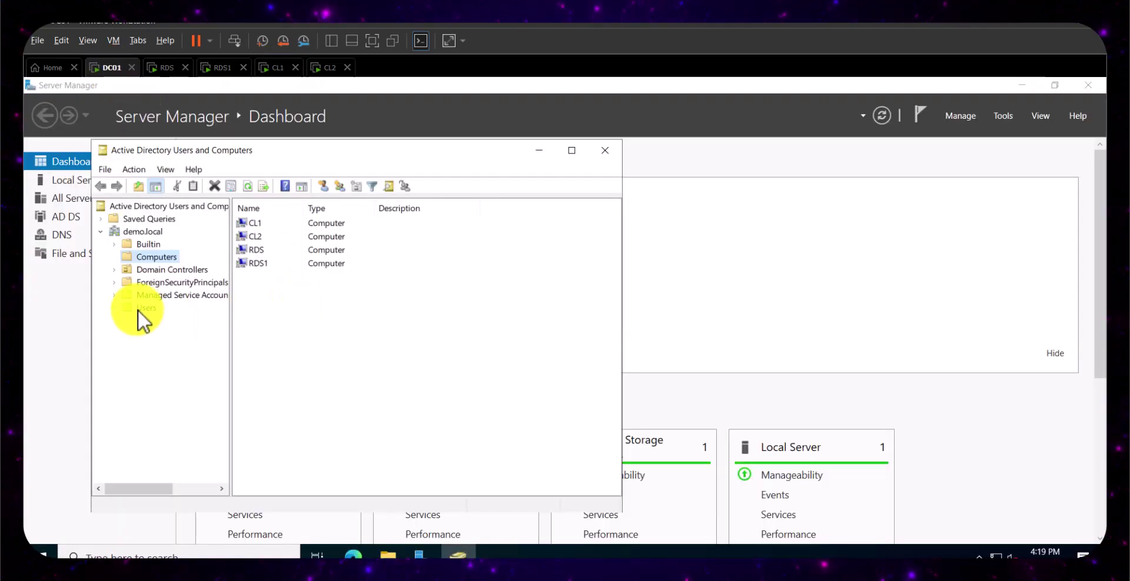
- Start a new user named user1 in the Users container
left_click(143, 307)
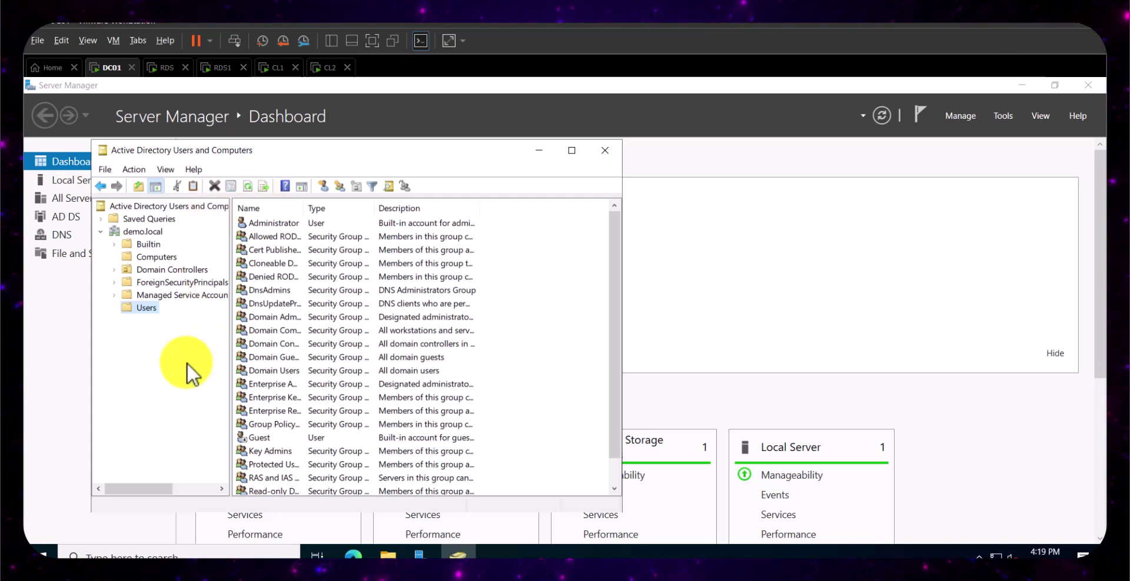
right_click(144, 308)
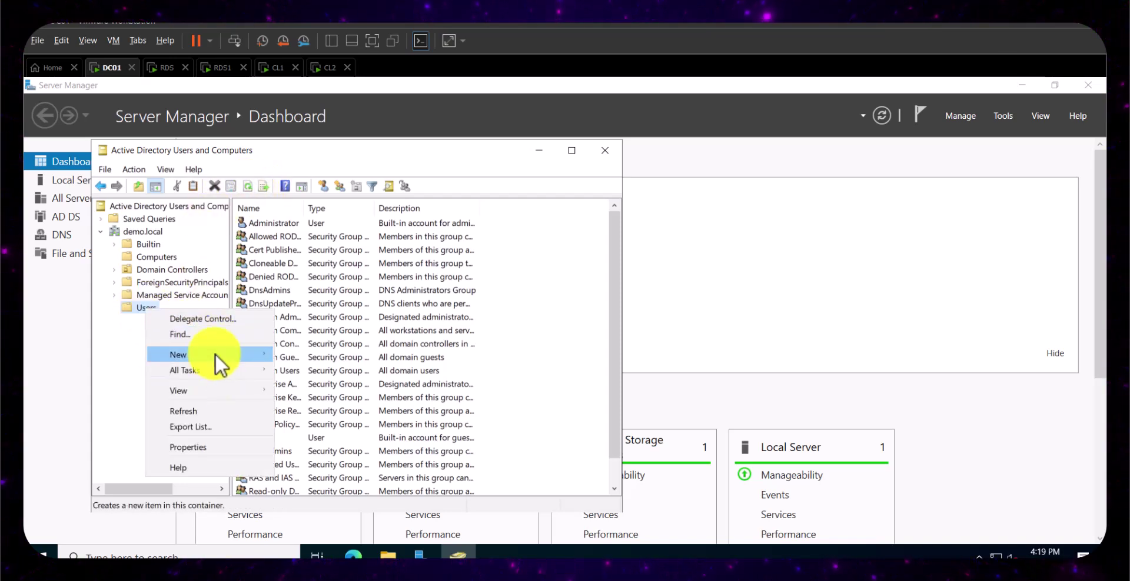
mouse_move(215, 354)
left_click(322, 504)
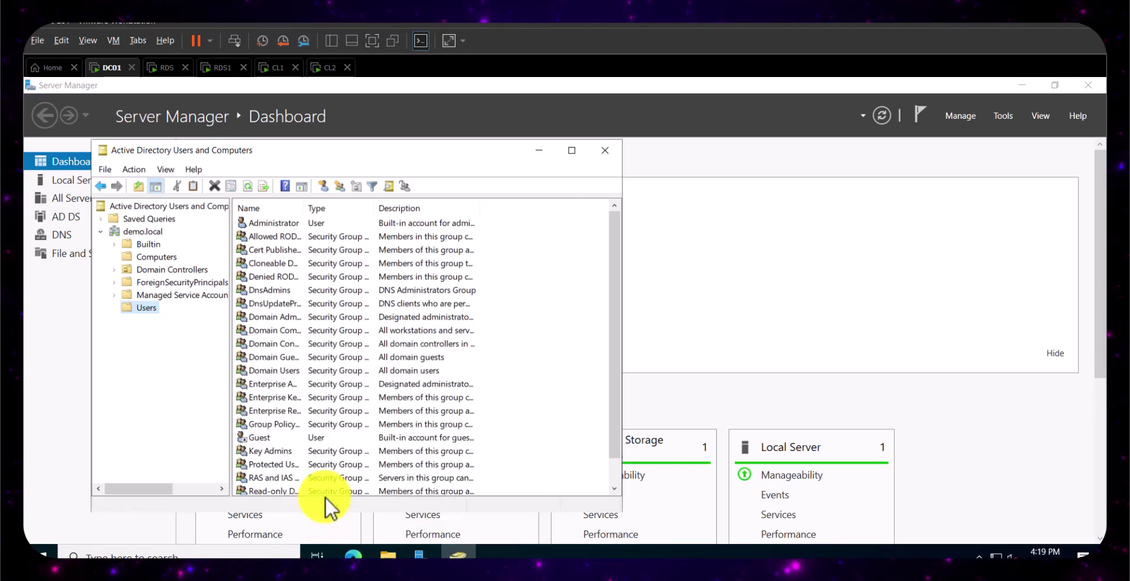
type("user1")
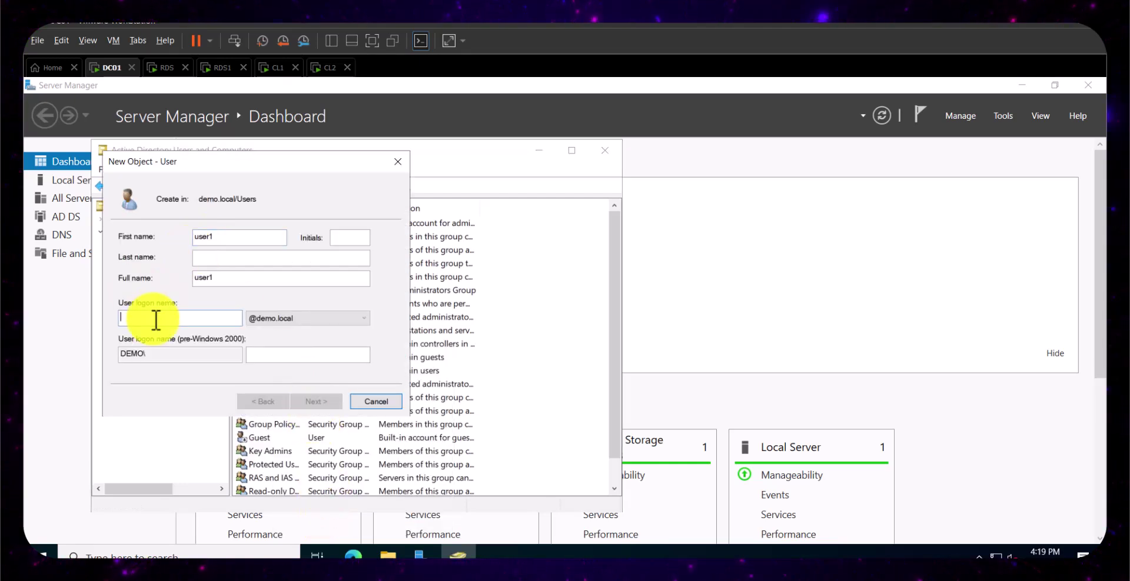
type("user1")
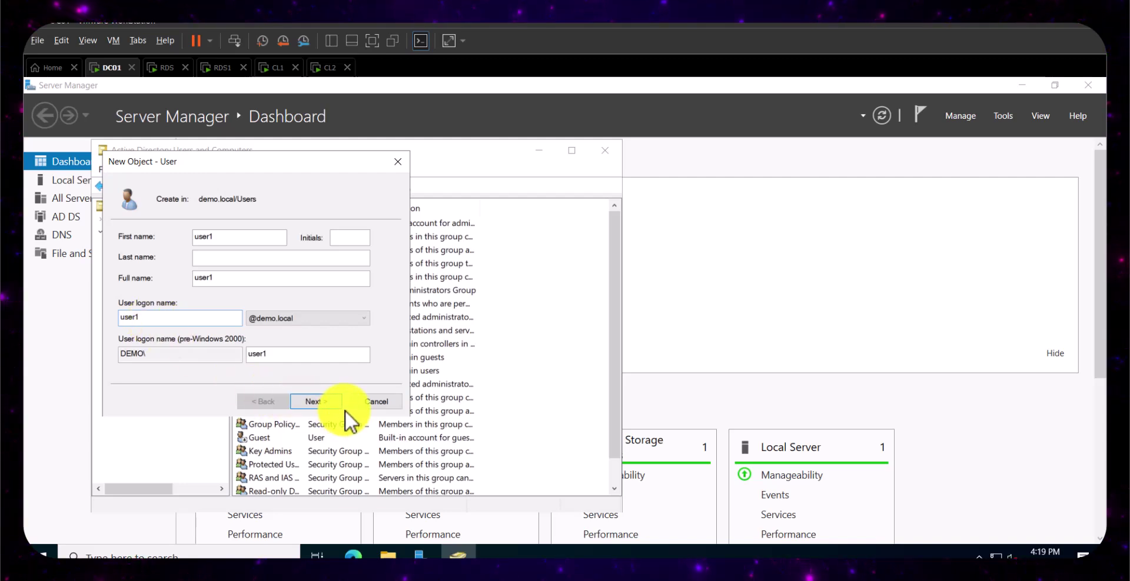
- Give user1 a never-expiring password with no change required at next logon, and finish
left_click(326, 404)
left_click(123, 282)
left_click(124, 317)
left_click(247, 237)
type("Pa$$w0rd")
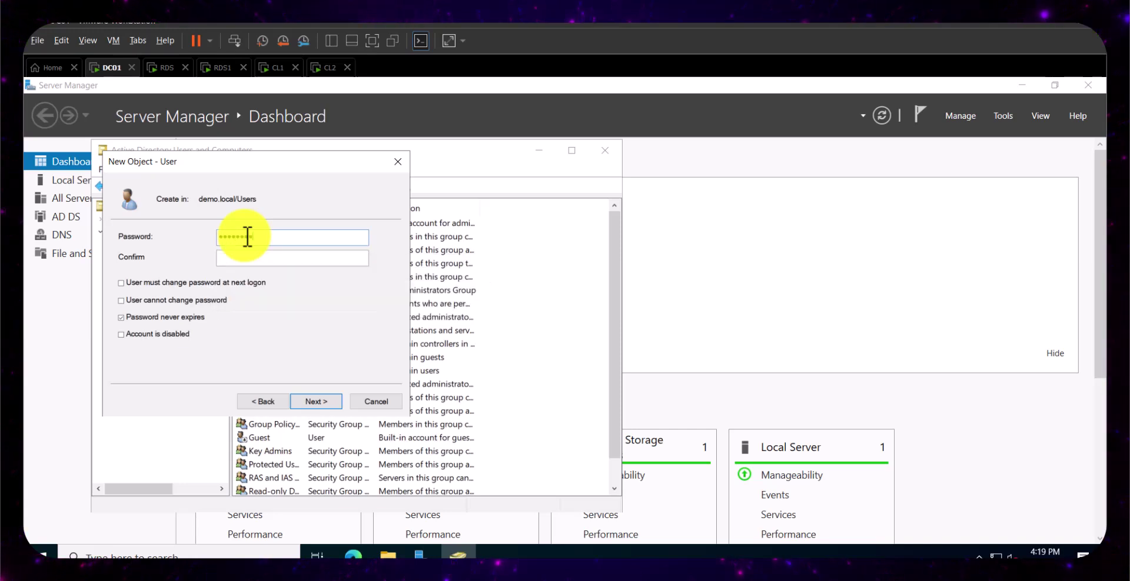
left_click(257, 259)
type("Pa$$w0rd12")
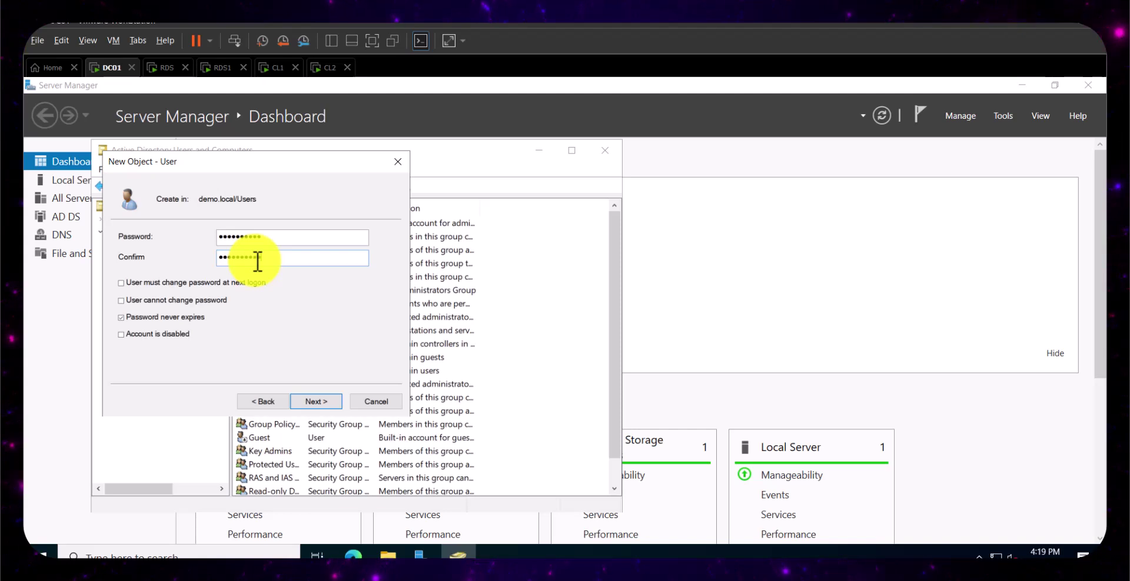
left_click(321, 404)
left_click(319, 404)
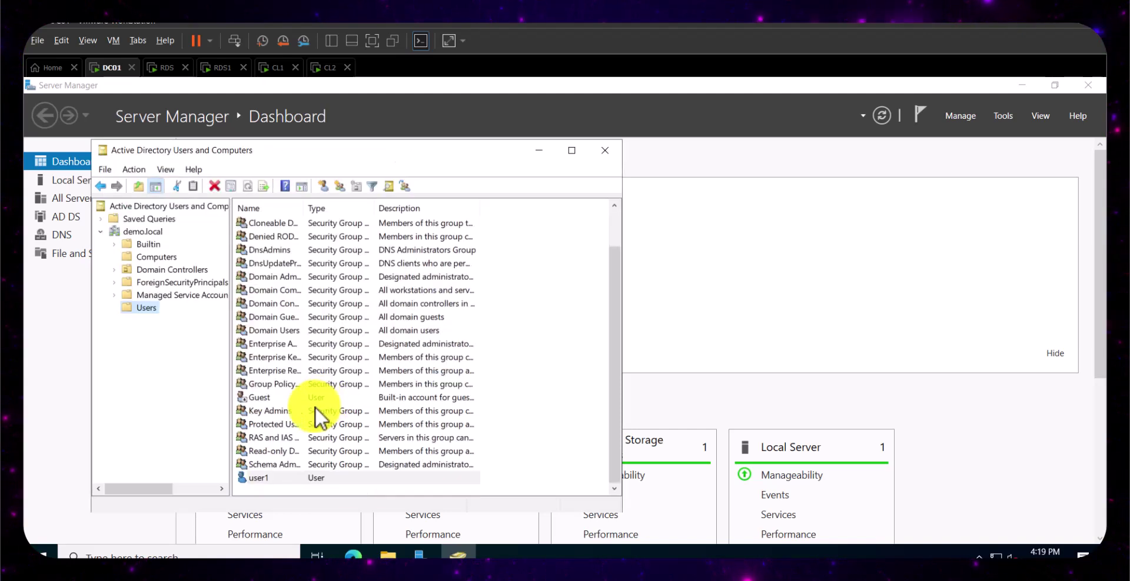
- Copy user1 into a new account user2 with its own password, then close Active Directory Users and Computers
right_click(273, 479)
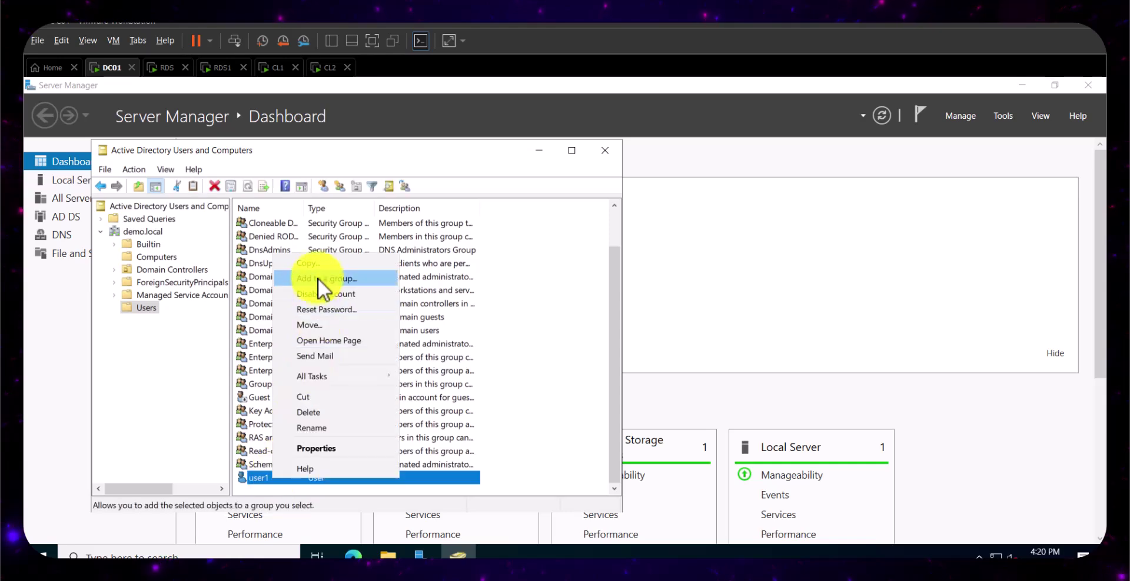
left_click(317, 265)
type("use")
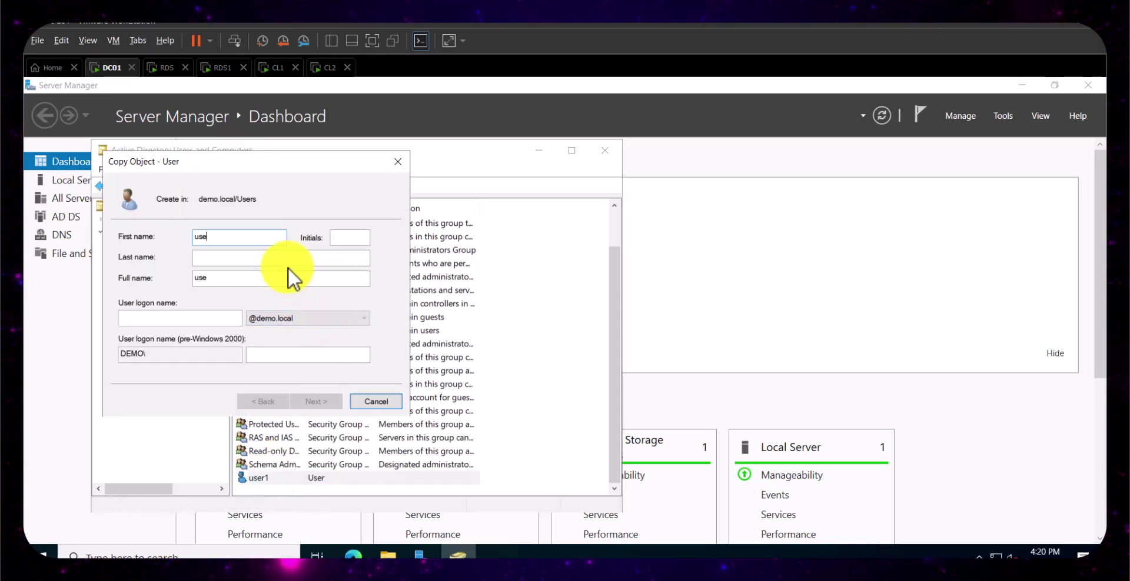
type("r2user2")
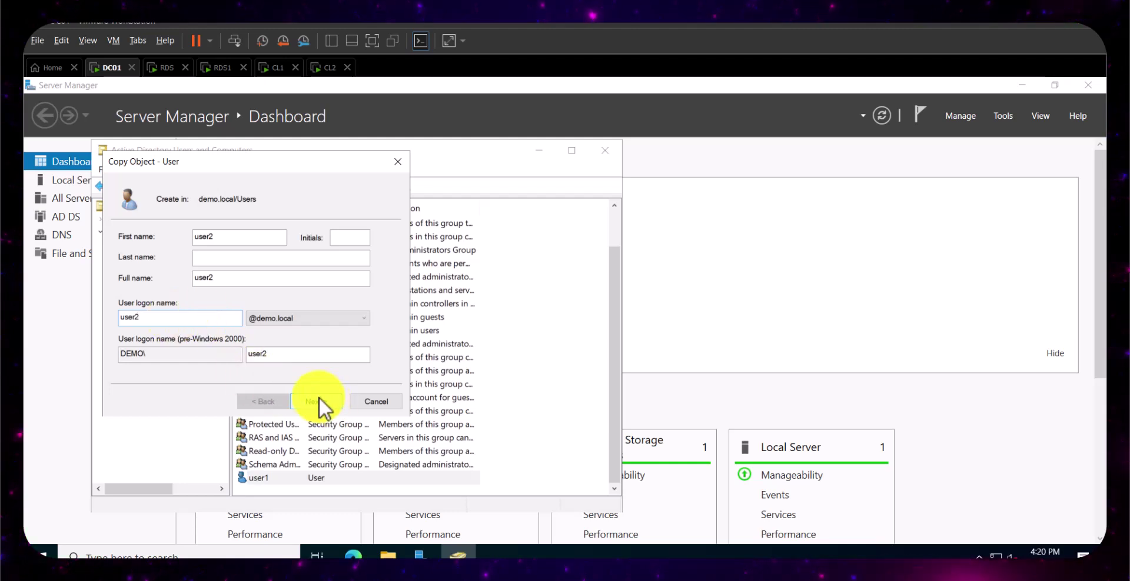
left_click(319, 399)
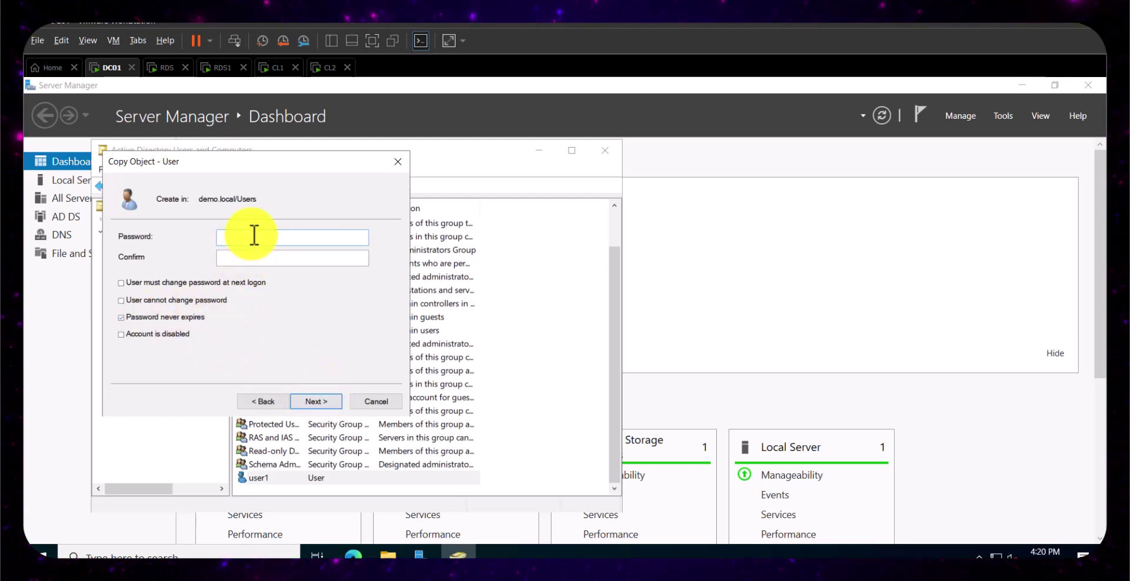
type("Pass")
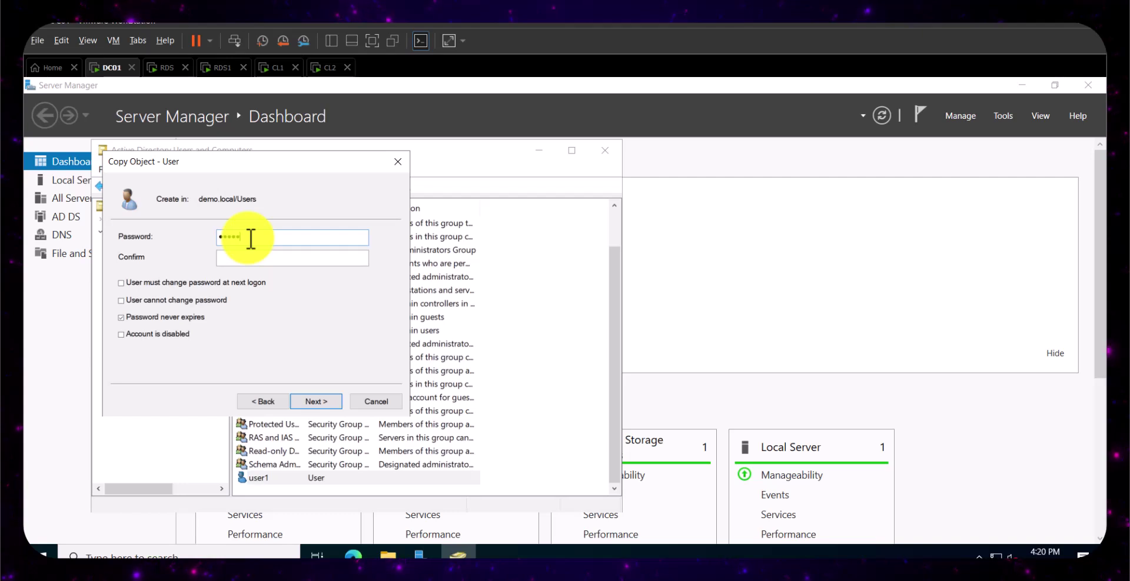
type("word123")
left_click(265, 257)
type("Password123")
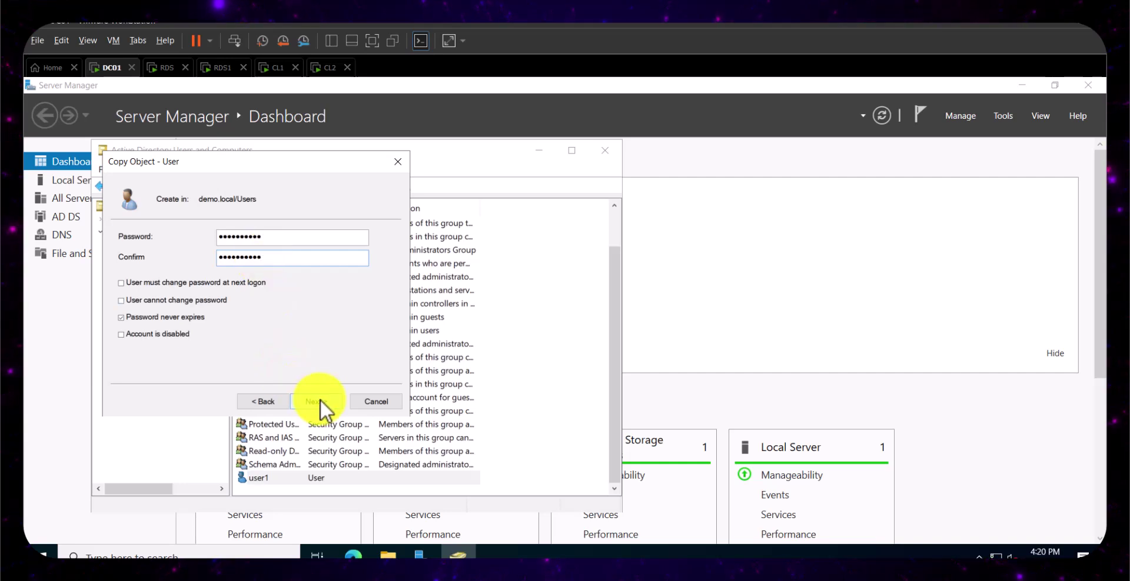
left_click(316, 401)
left_click(324, 402)
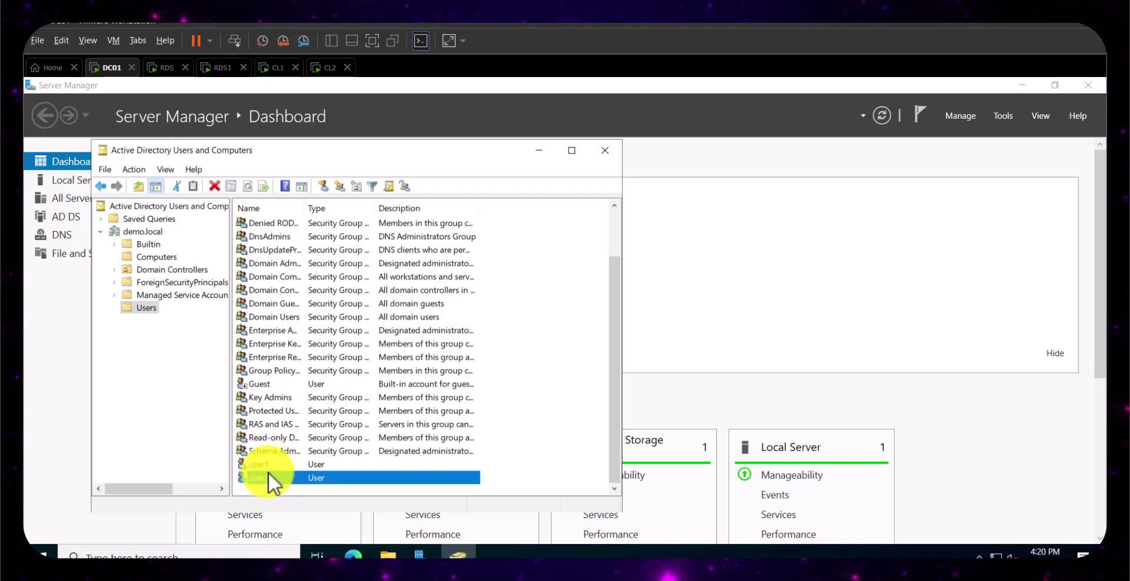
left_click(605, 151)
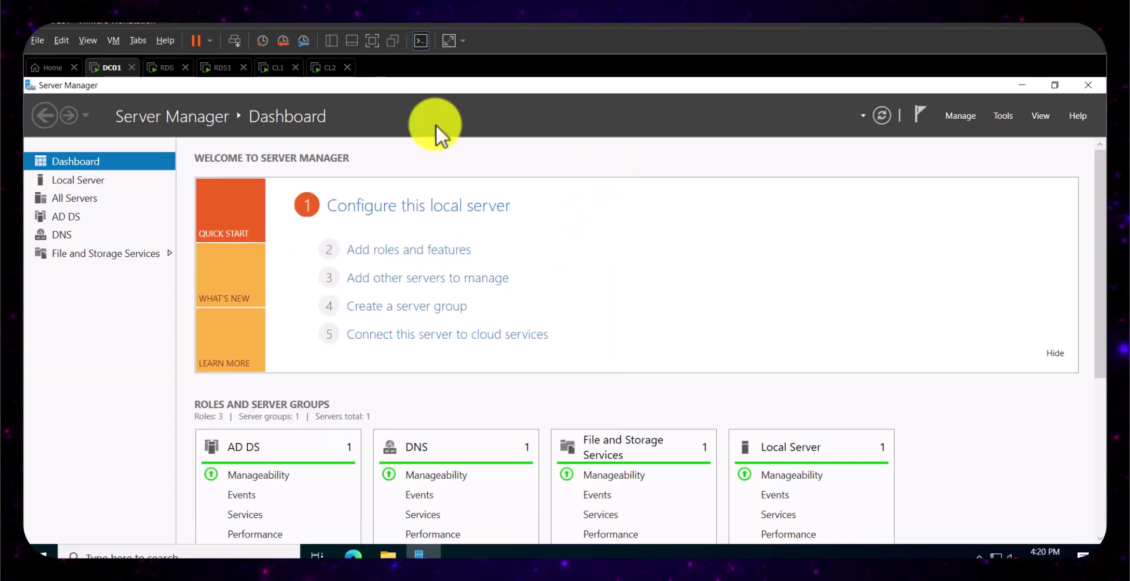
- Sign in to CL1 as domain user user1
left_click(270, 68)
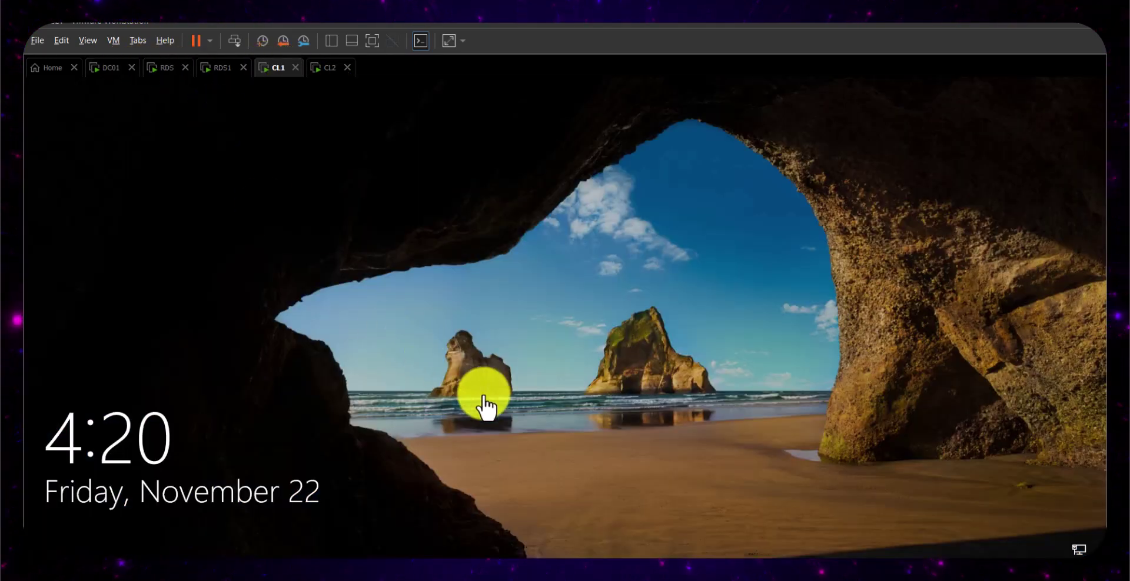
left_click(587, 426)
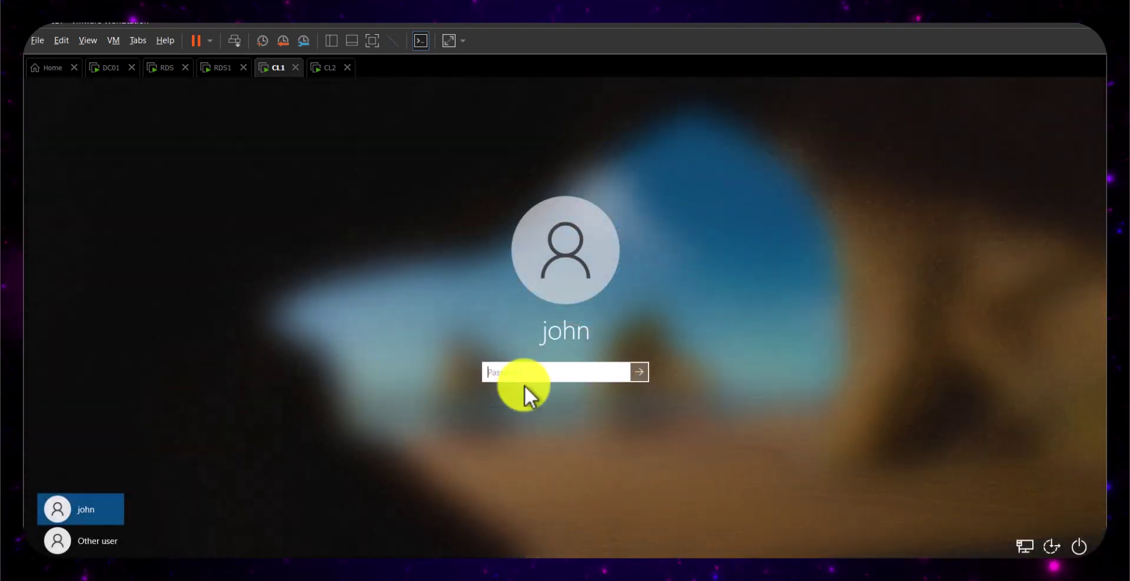
left_click(116, 534)
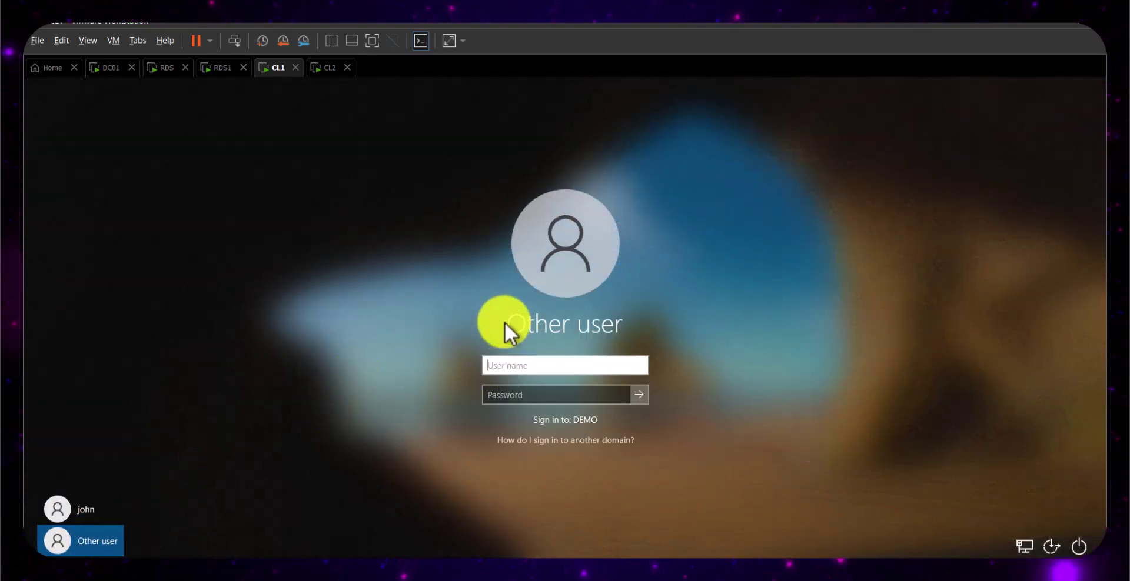
type("user1")
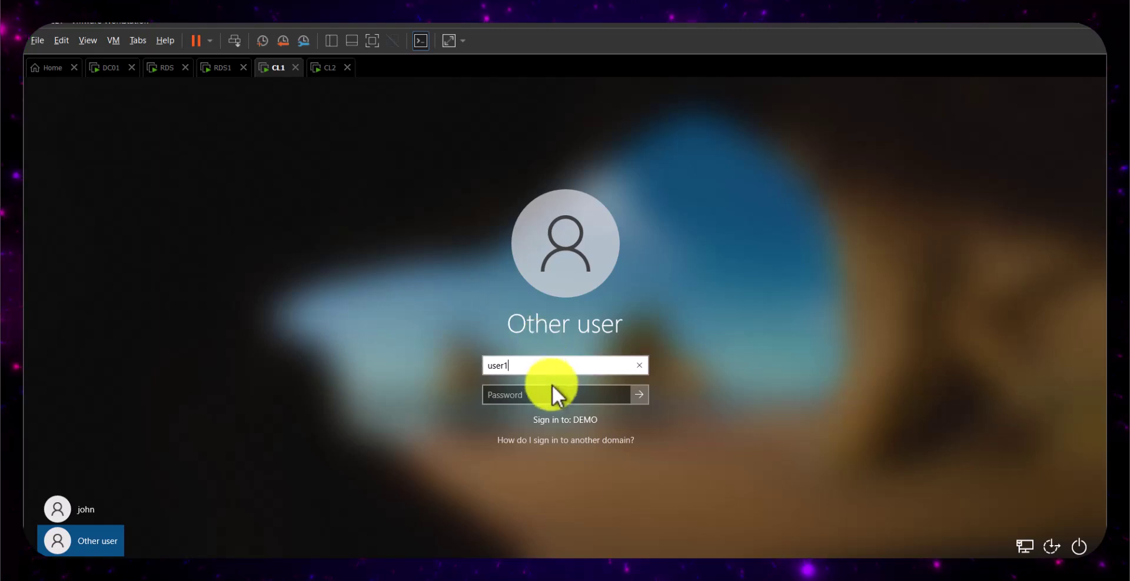
left_click(541, 390)
type("Pa$")
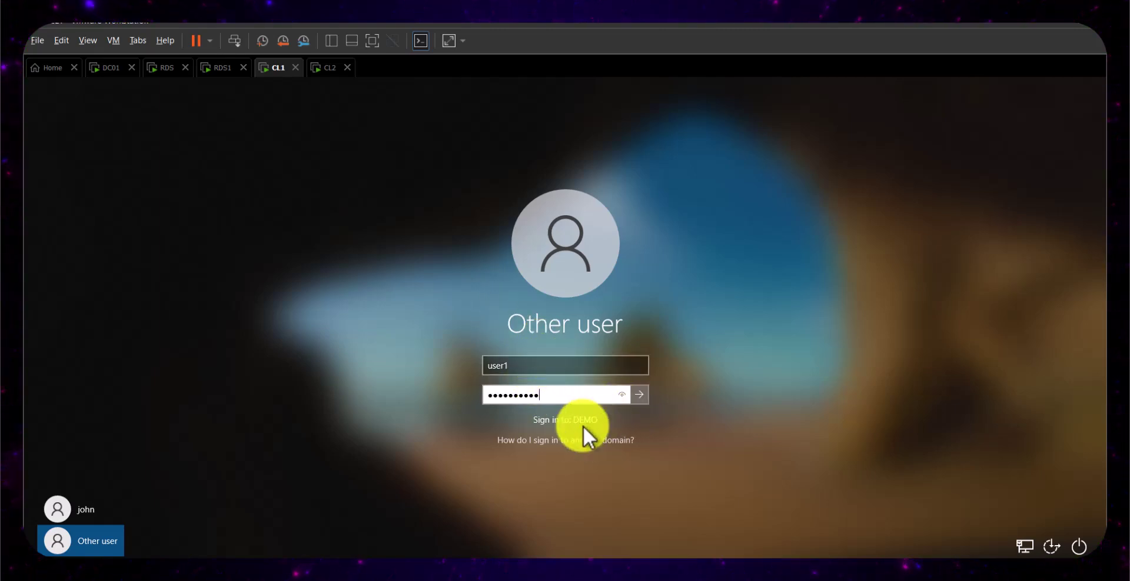
left_click(643, 392)
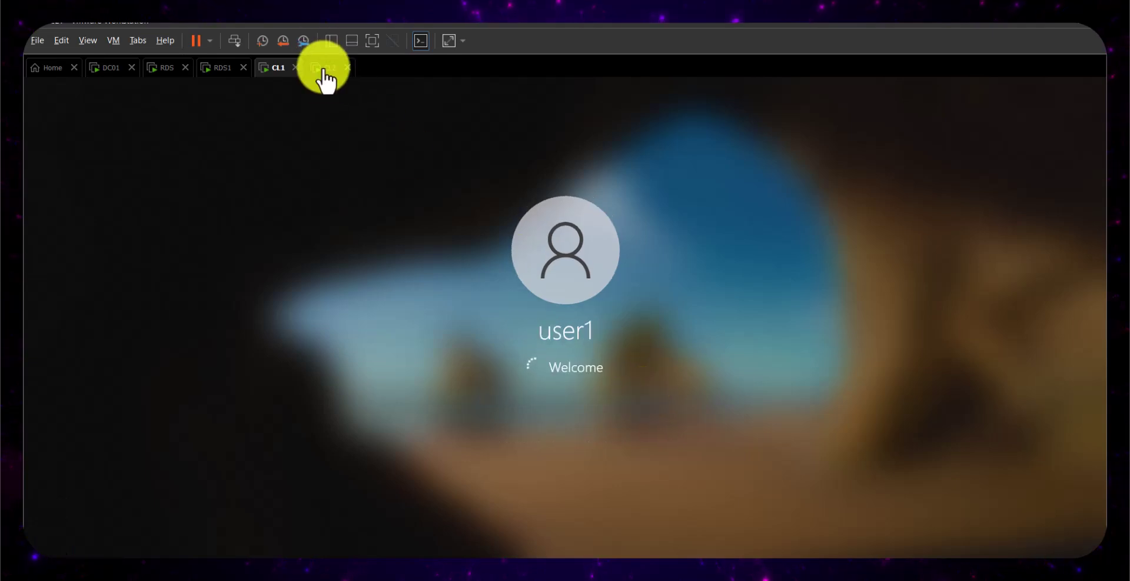
- Sign in to CL2 as user2, then return to CL1
left_click(323, 69)
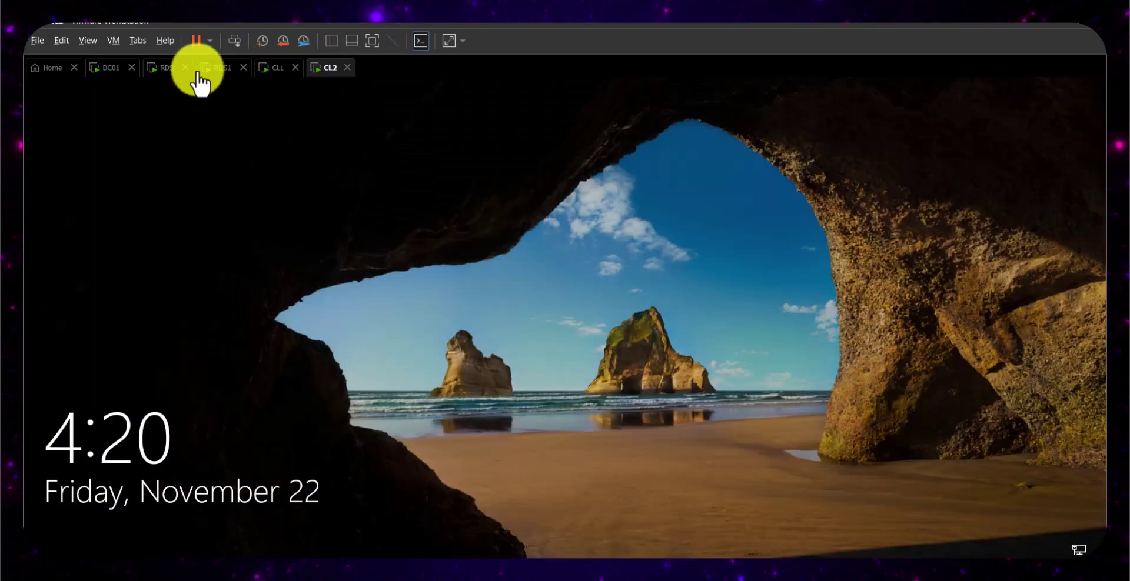
left_click(234, 43)
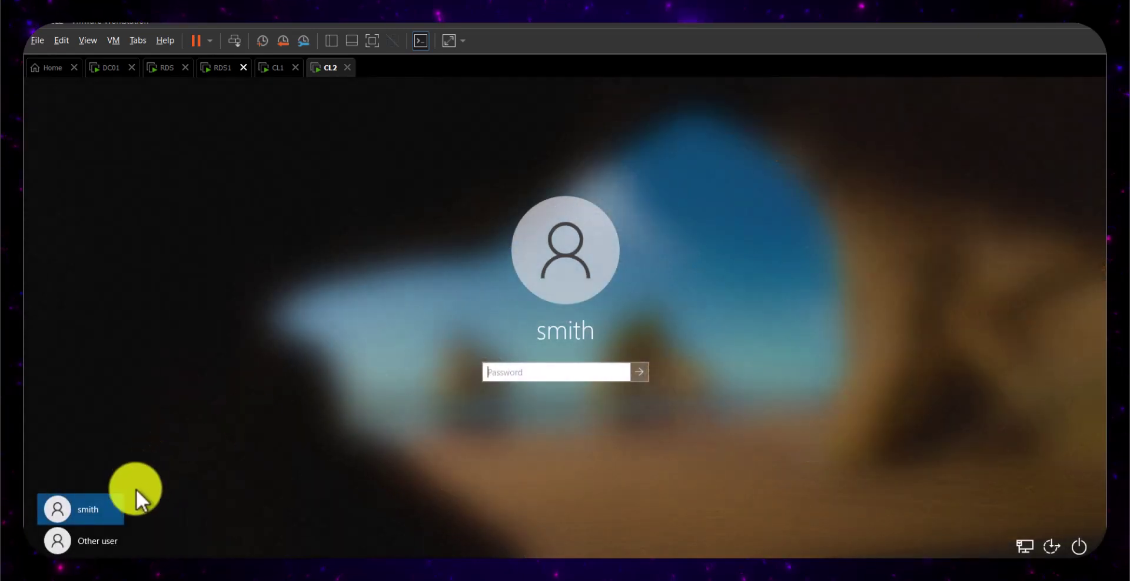
left_click(79, 542)
left_click(504, 363)
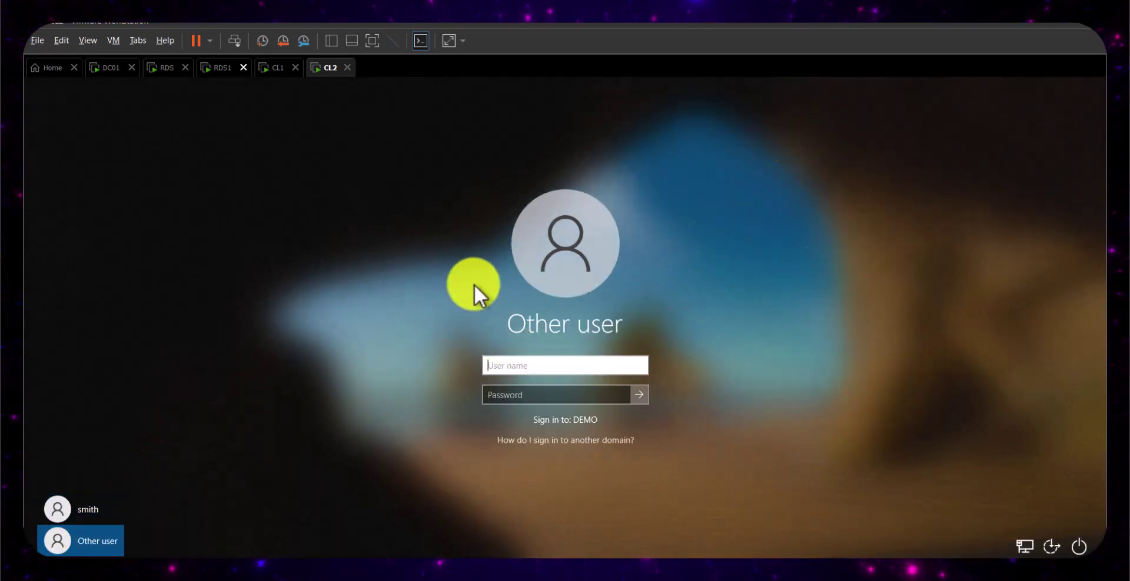
type("uwer")
key("BackSpace")
key("BackSpace")
key("BackSpace")
type("ser")
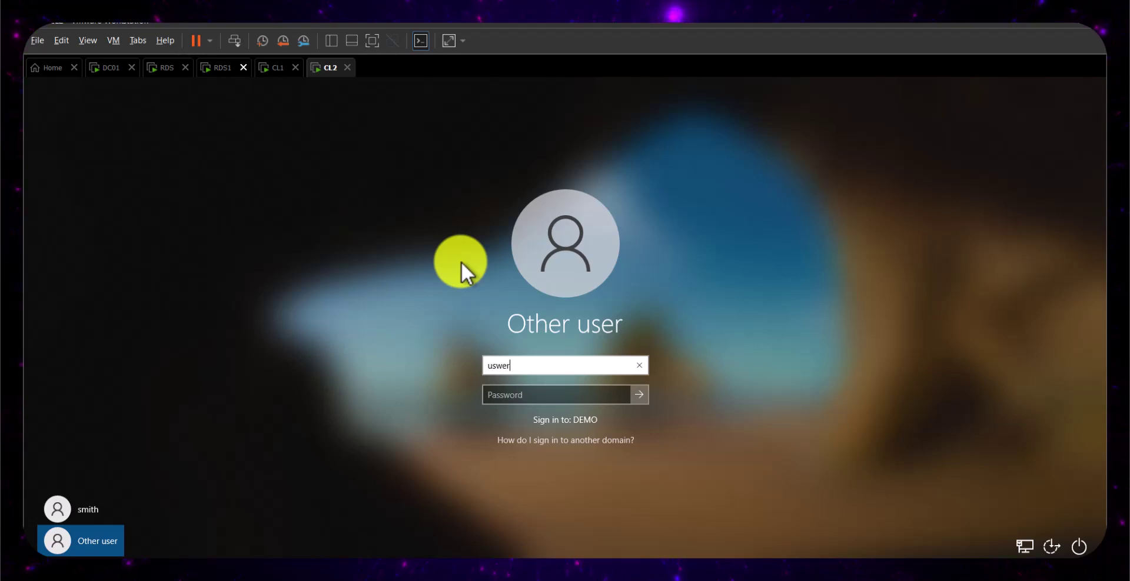
key("BackSpace")
key("BackSpace")
key("BackSpace")
type("ser2")
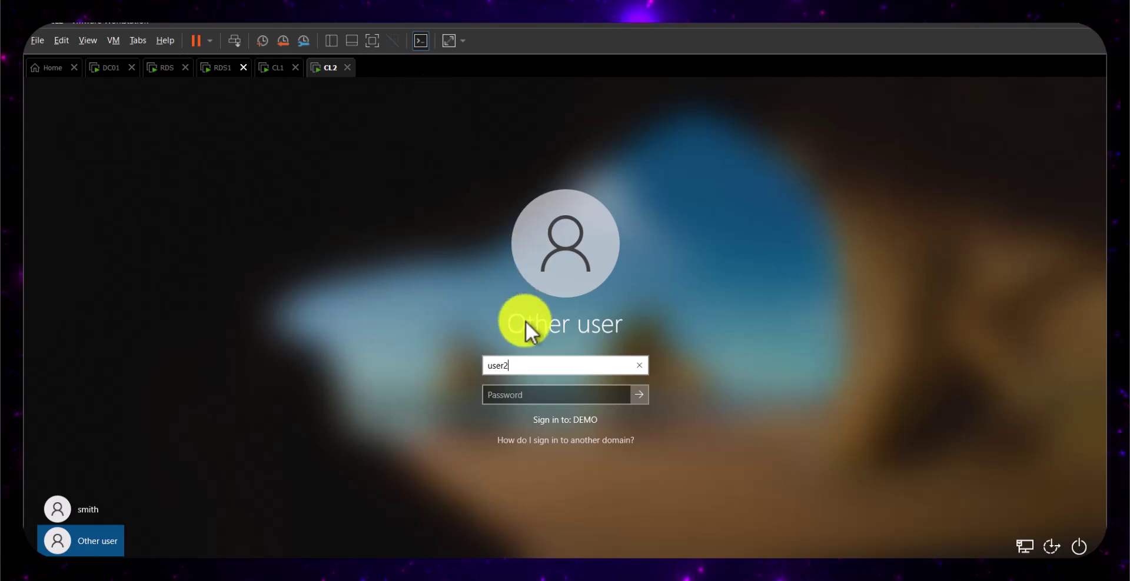
left_click(511, 394)
type("Password123")
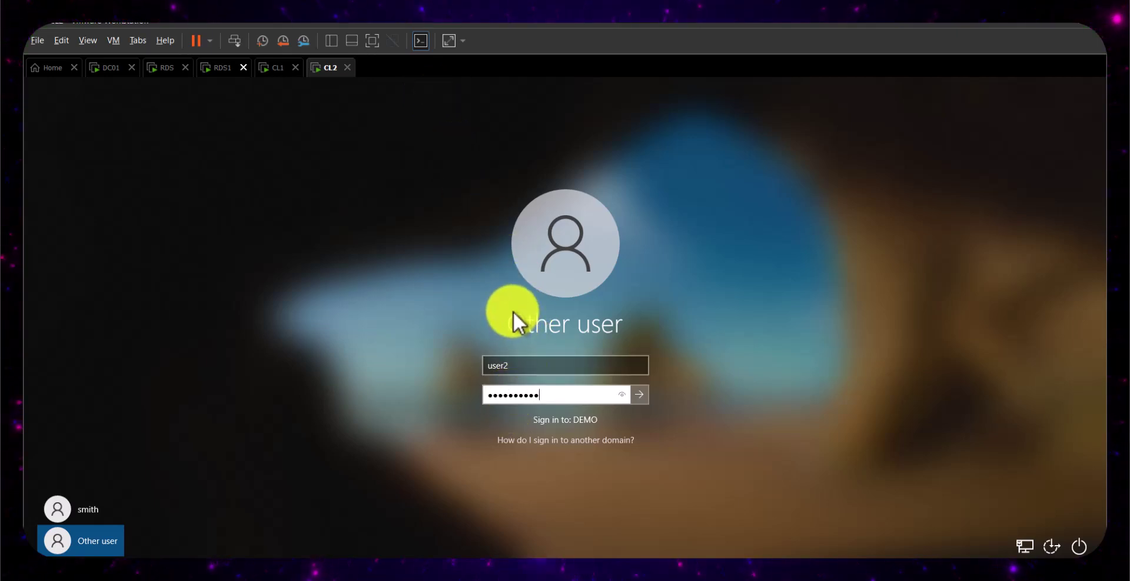
key("Return")
left_click(274, 67)
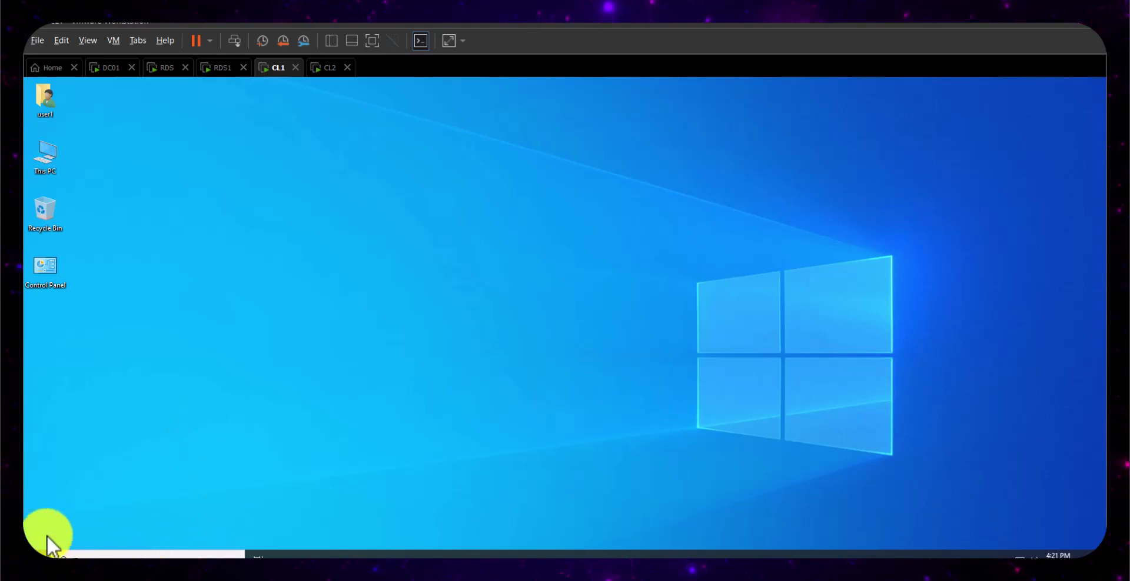
- Launch Microsoft Edge on CL1
left_click(36, 552)
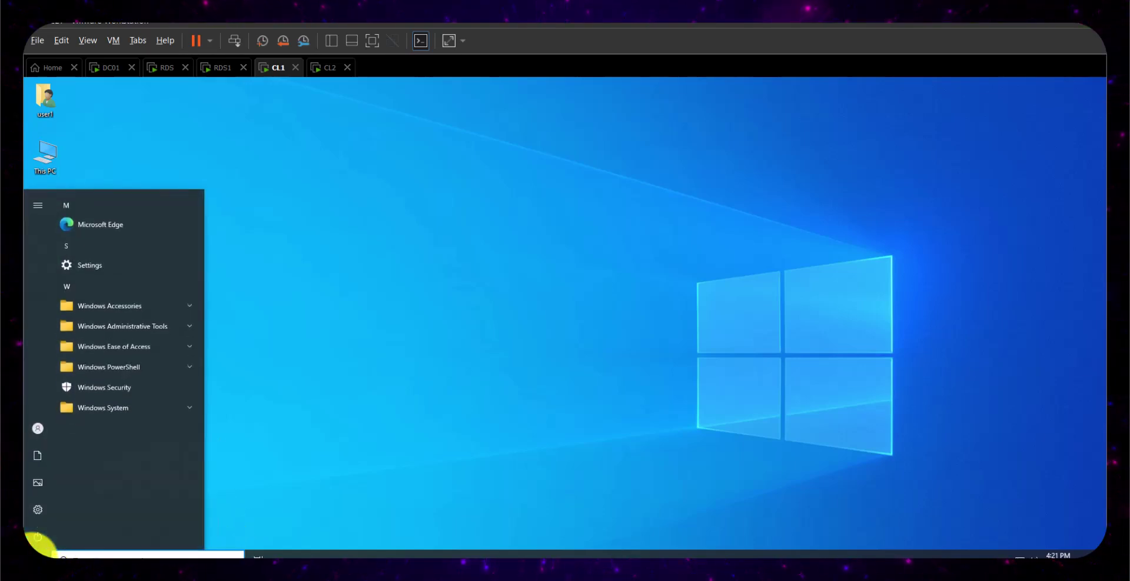
left_click(104, 228)
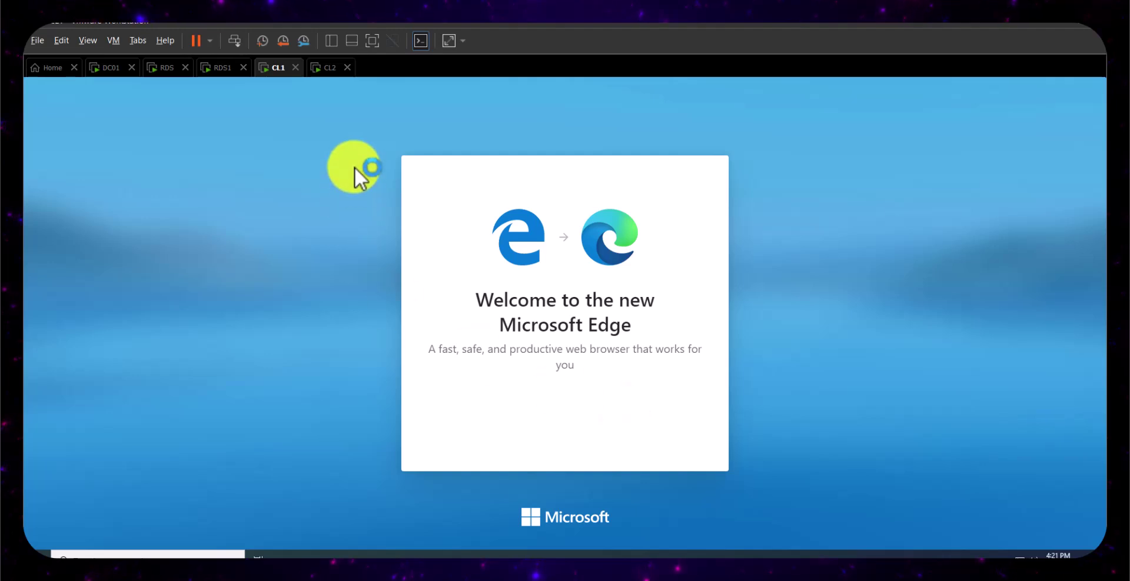
left_click(330, 70)
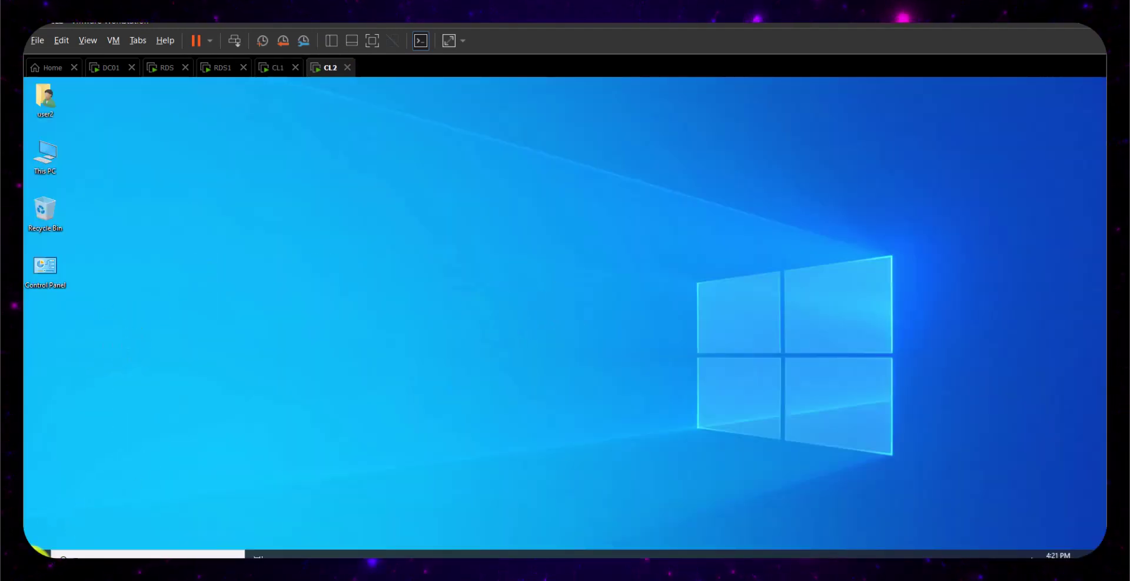
left_click(42, 547)
left_click(42, 547)
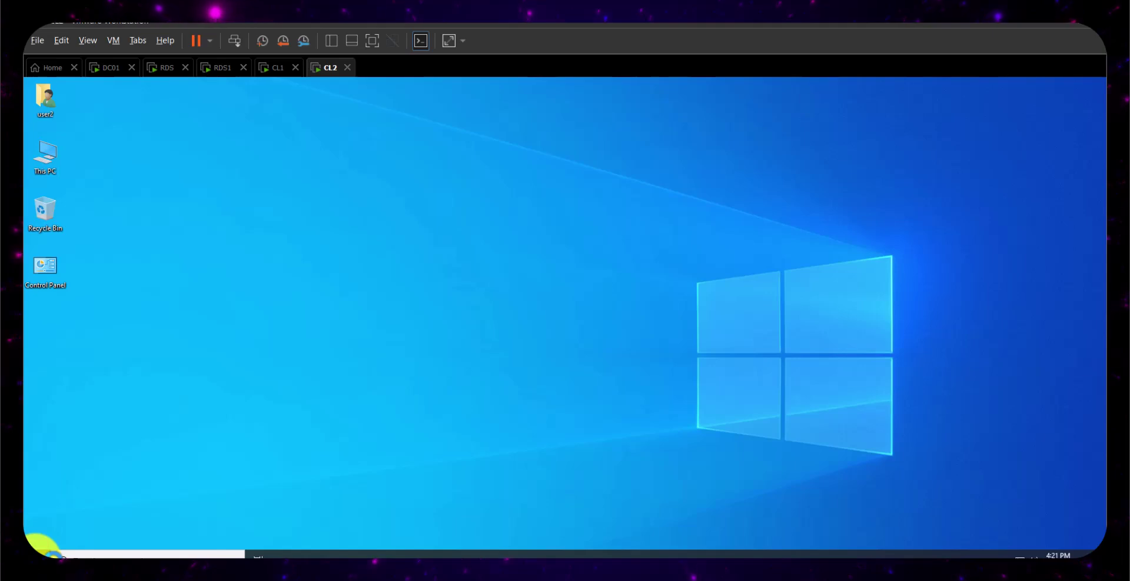
left_click(42, 547)
left_click(313, 115)
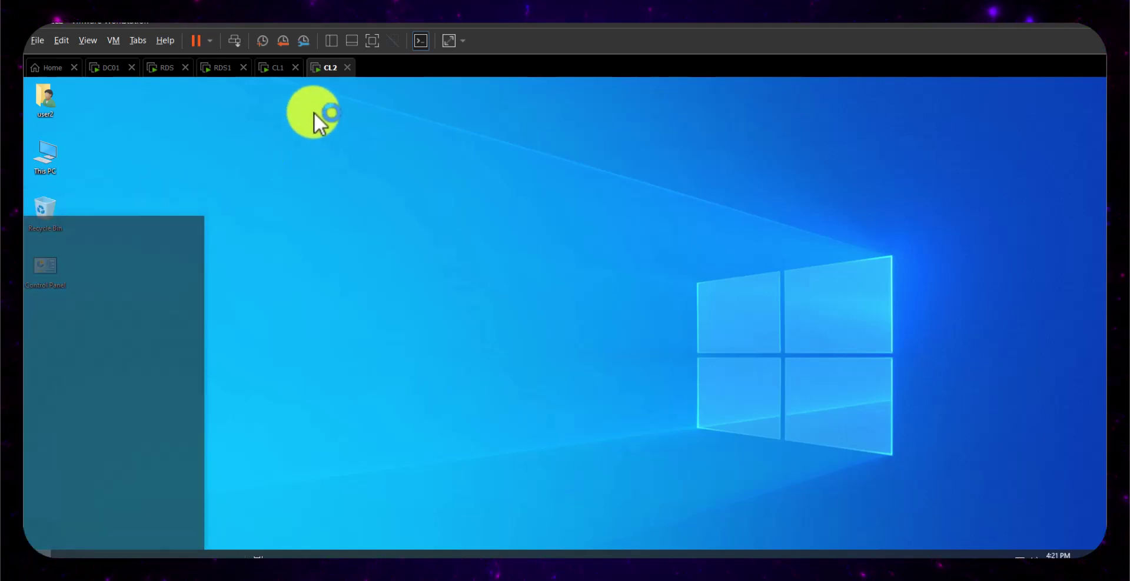
left_click(273, 73)
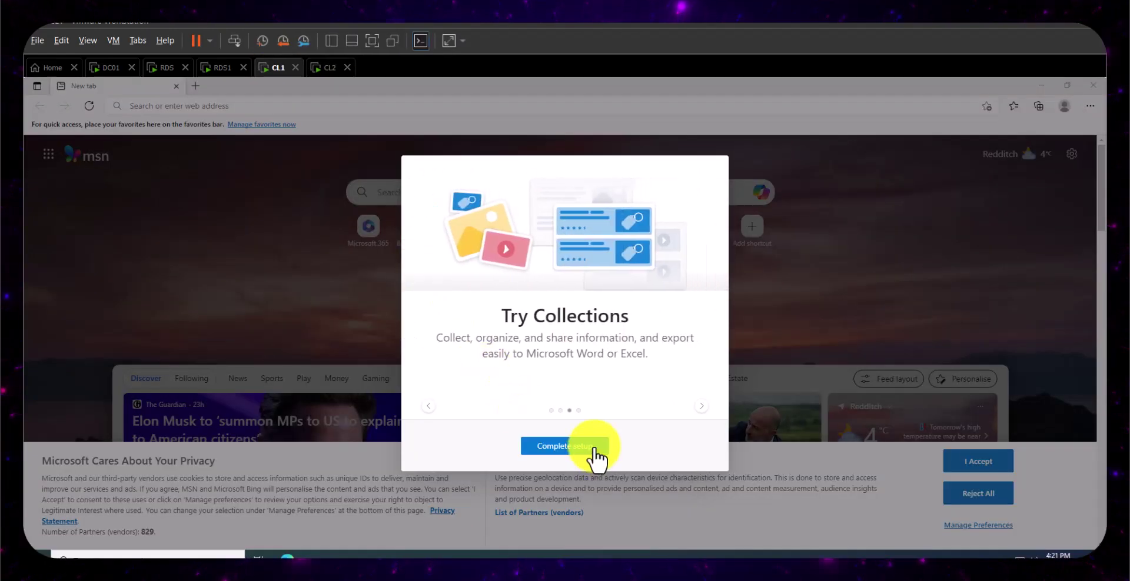
- Finish Edge's first-run setup, dismiss sync sign-in, and replace the Welcome tab with a new tab
left_click(578, 451)
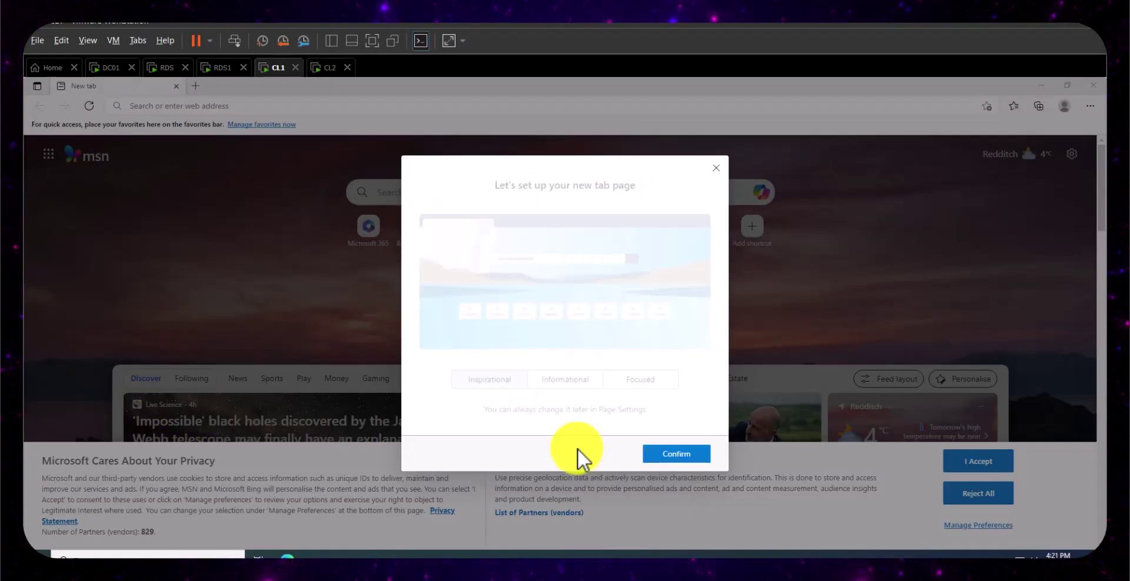
left_click(680, 453)
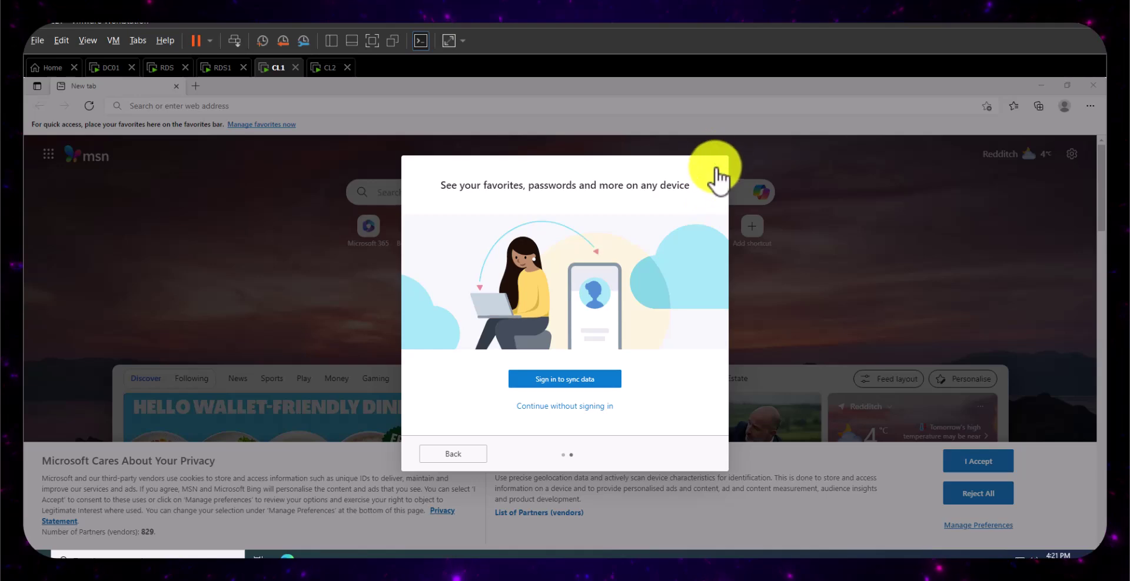
left_click(716, 170)
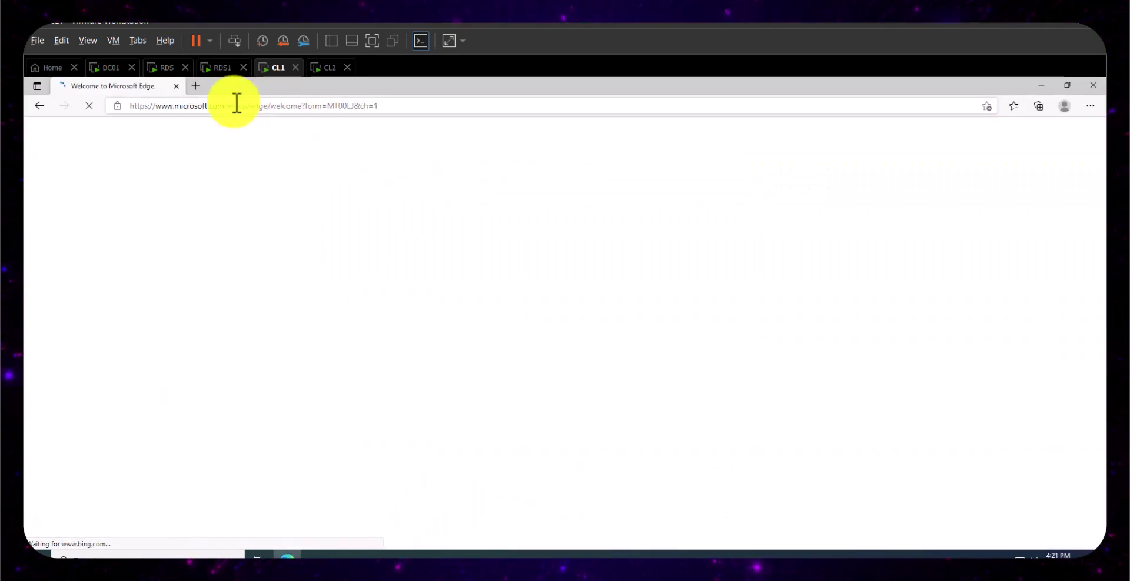
left_click(199, 87)
left_click(175, 86)
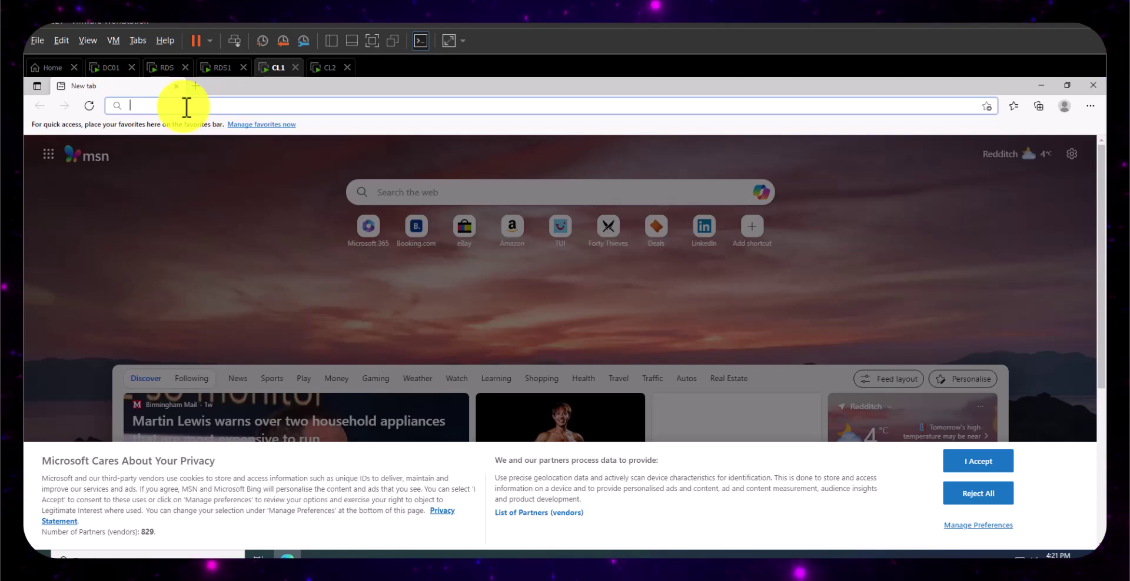
type("http://")
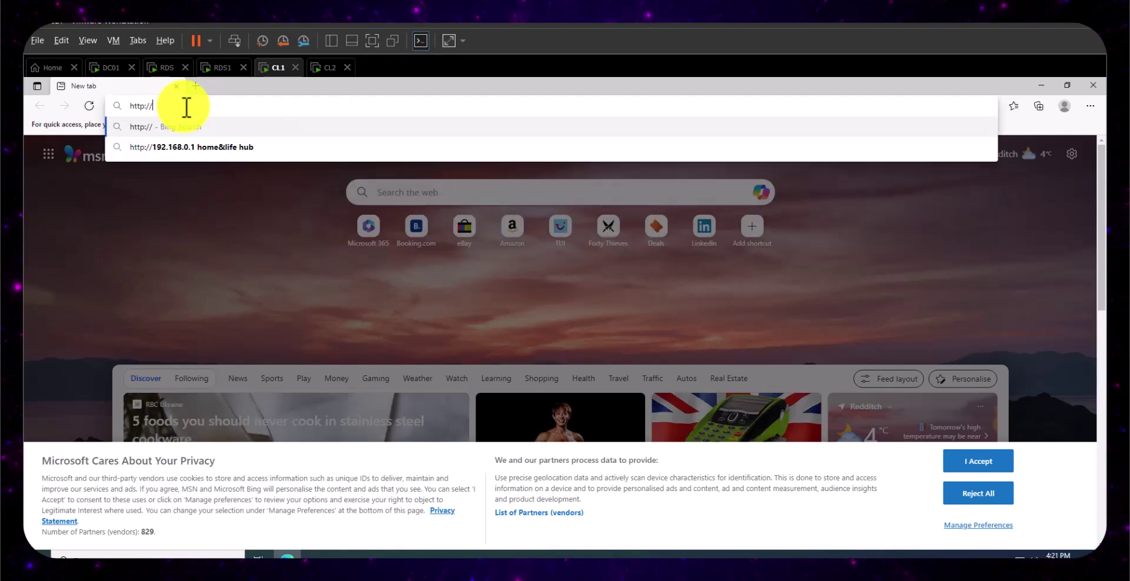
key("Down")
key("Up")
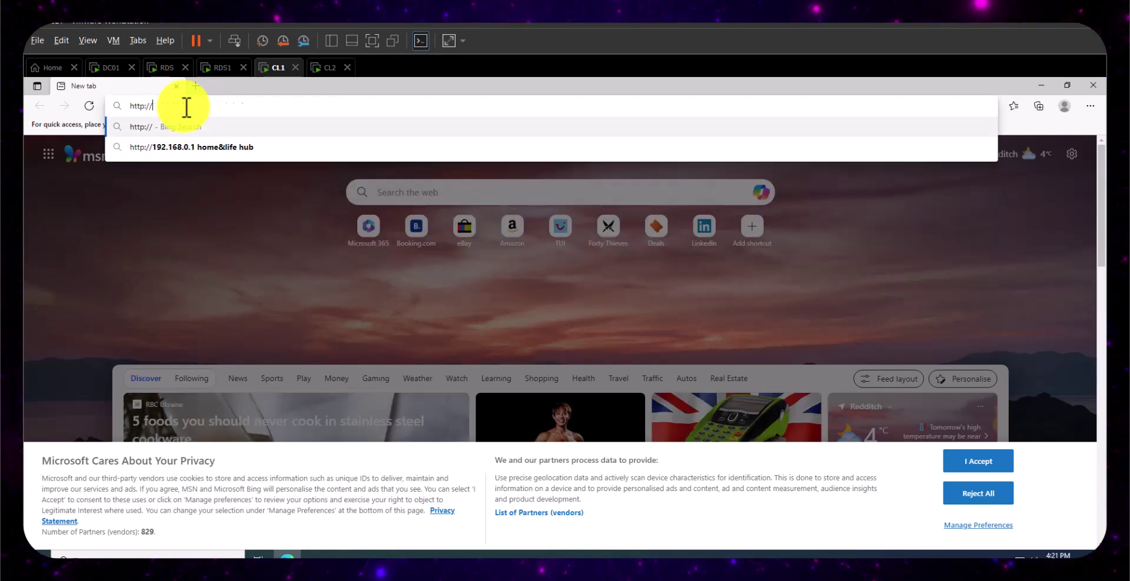
type("/")
type("192")
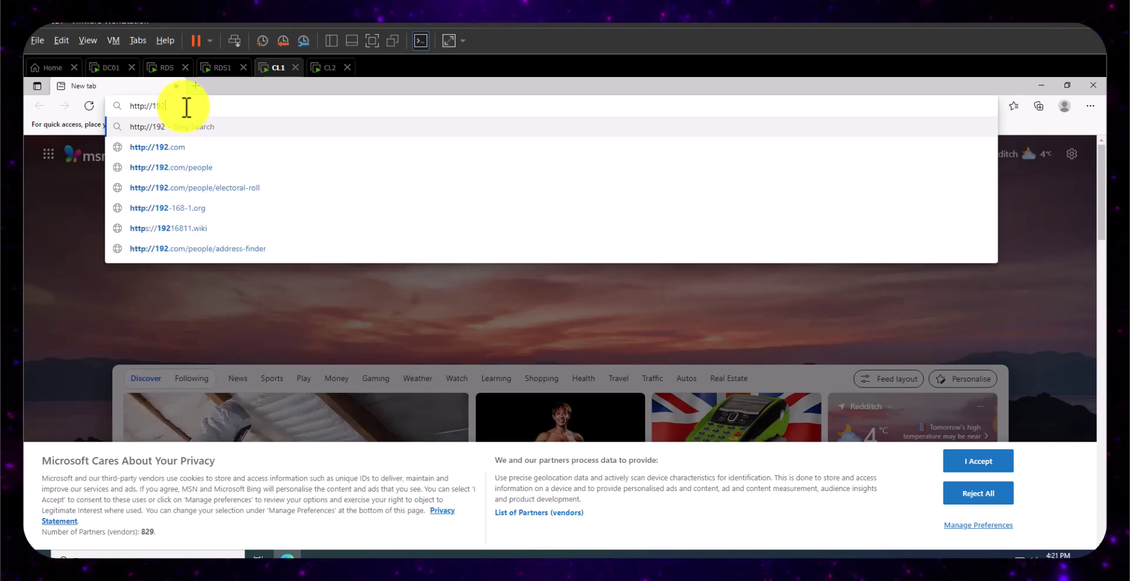
type(".168.226.250")
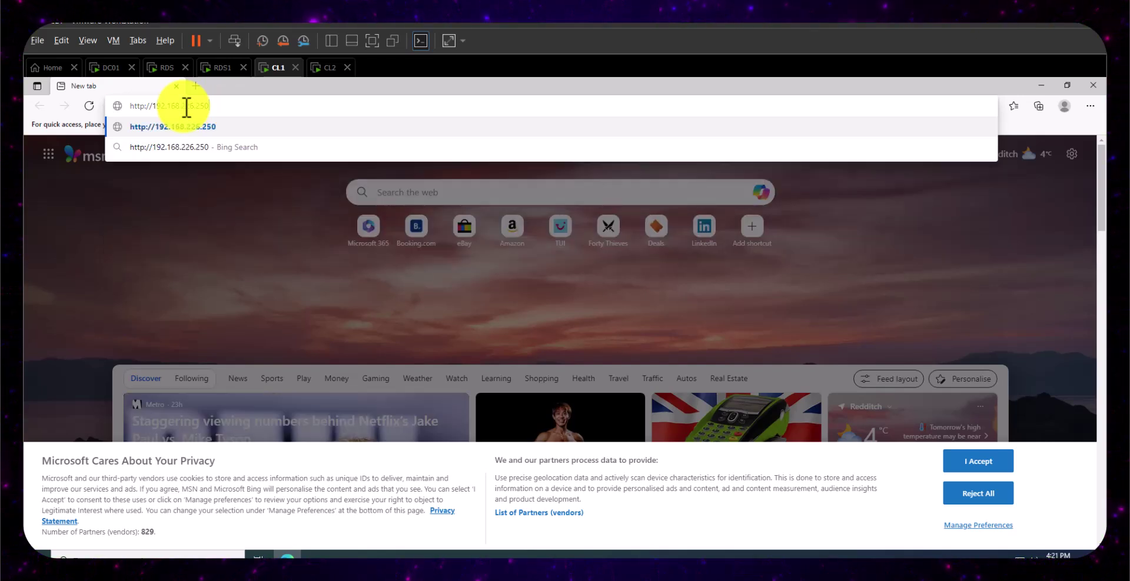
key("Return")
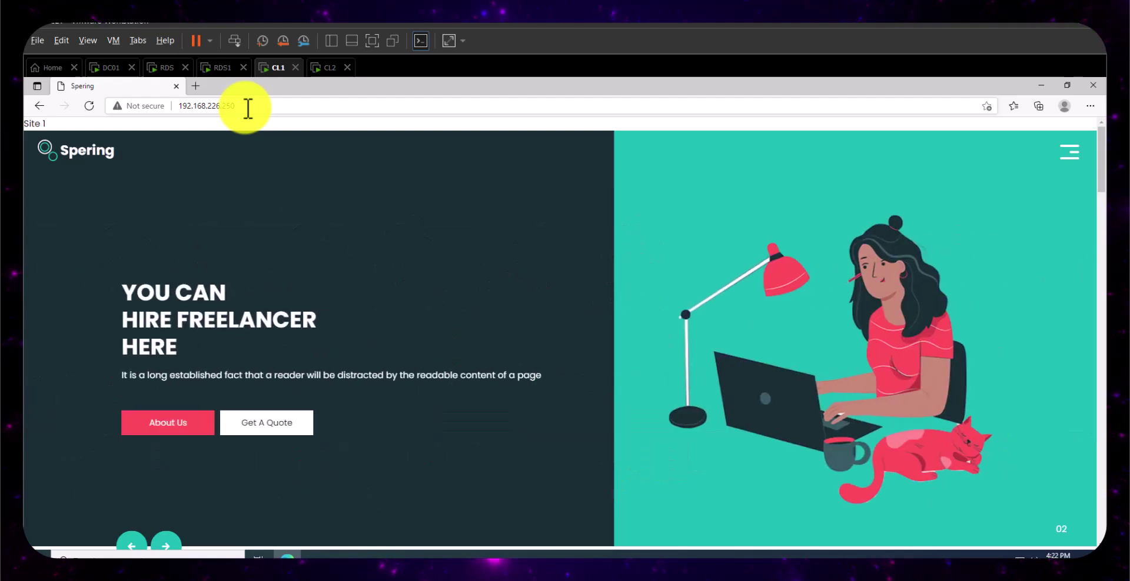
- On CL2, finish Edge's first-run setup, accept the MSN notice, and open a fresh tab
left_click(328, 69)
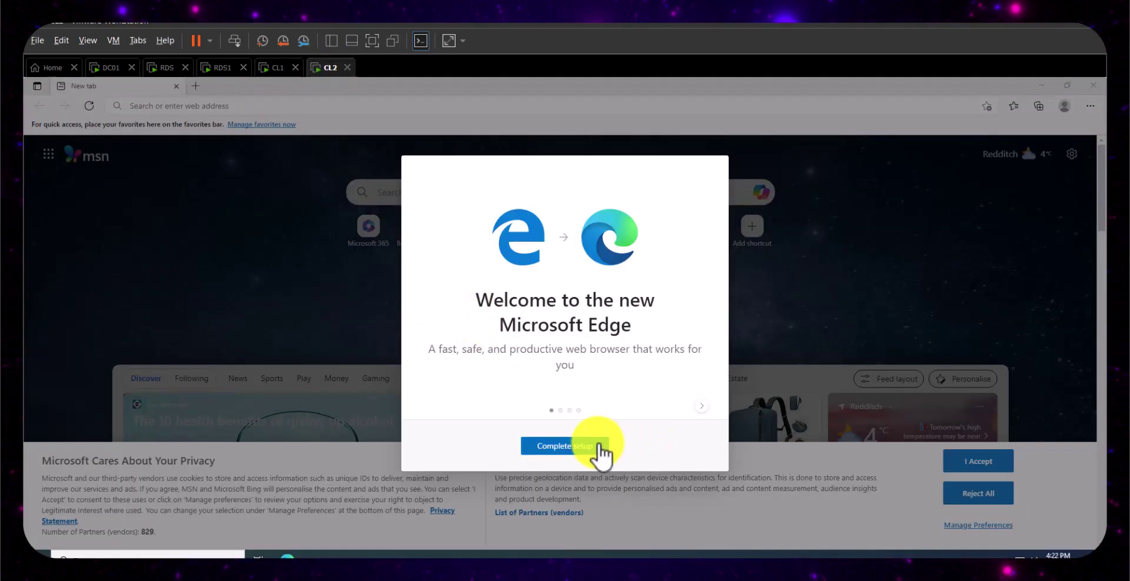
left_click(594, 449)
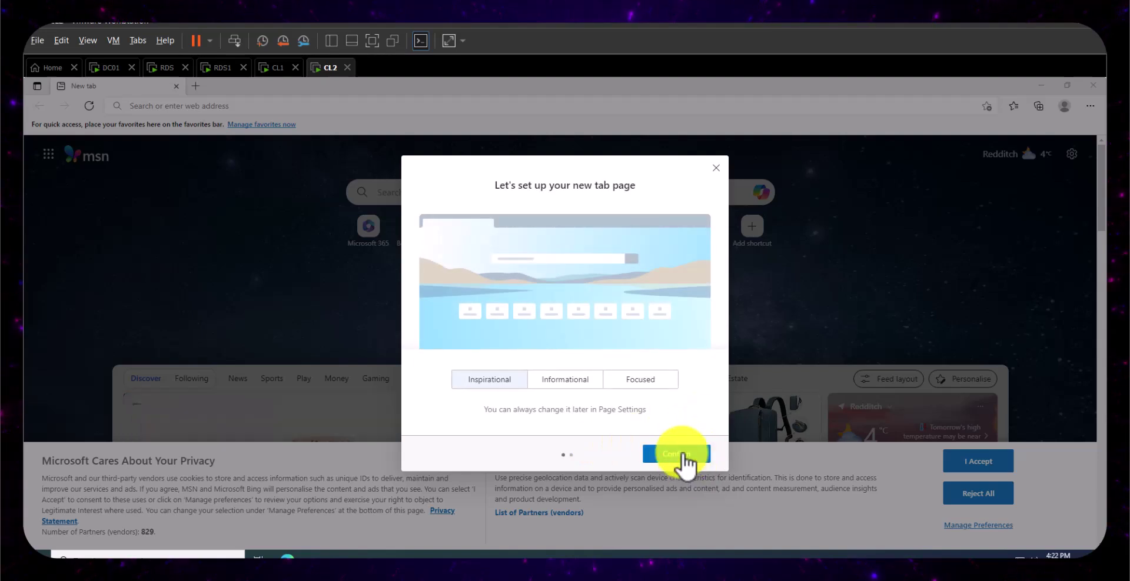
left_click(680, 456)
left_click(717, 169)
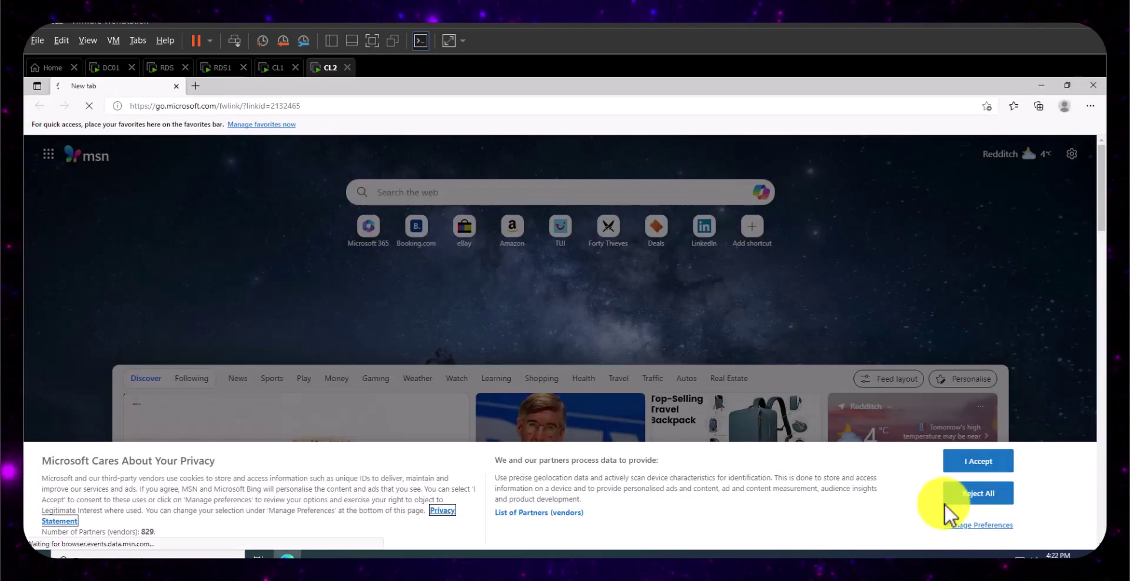
left_click(974, 464)
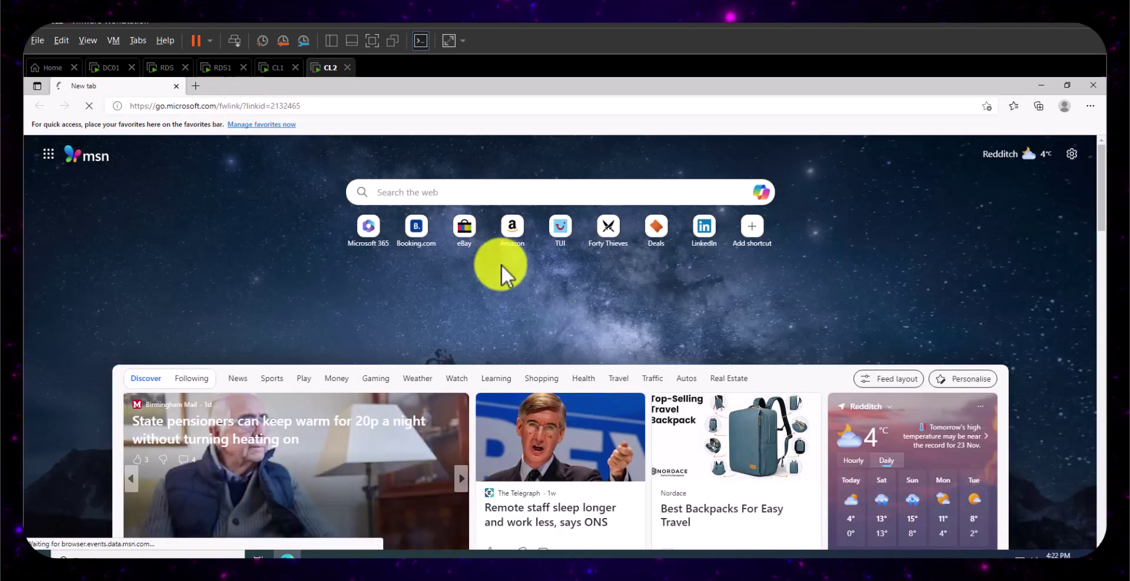
left_click(196, 86)
left_click(175, 87)
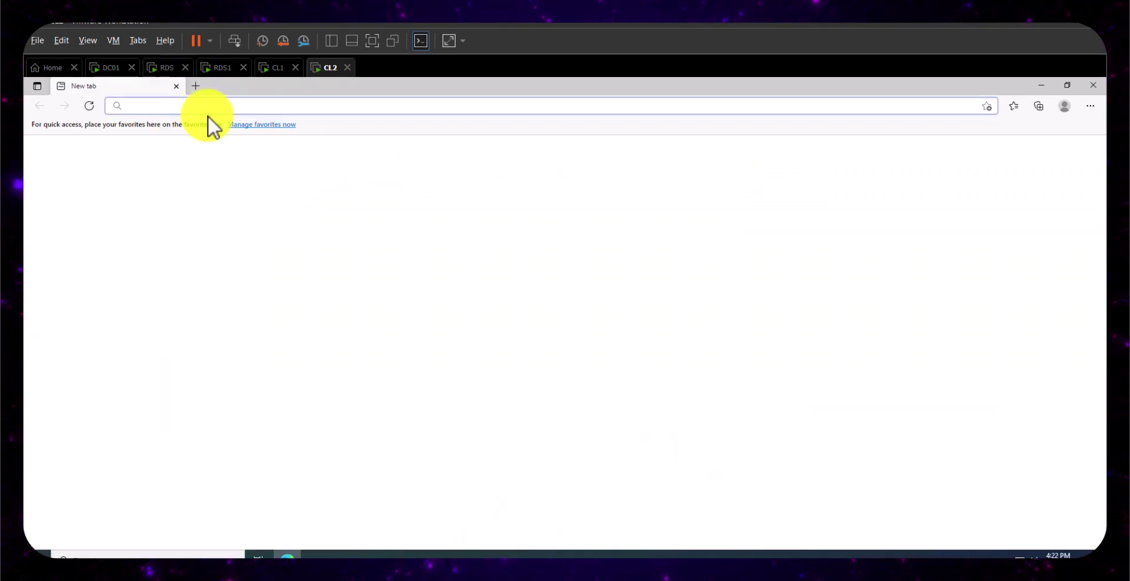
type("http:")
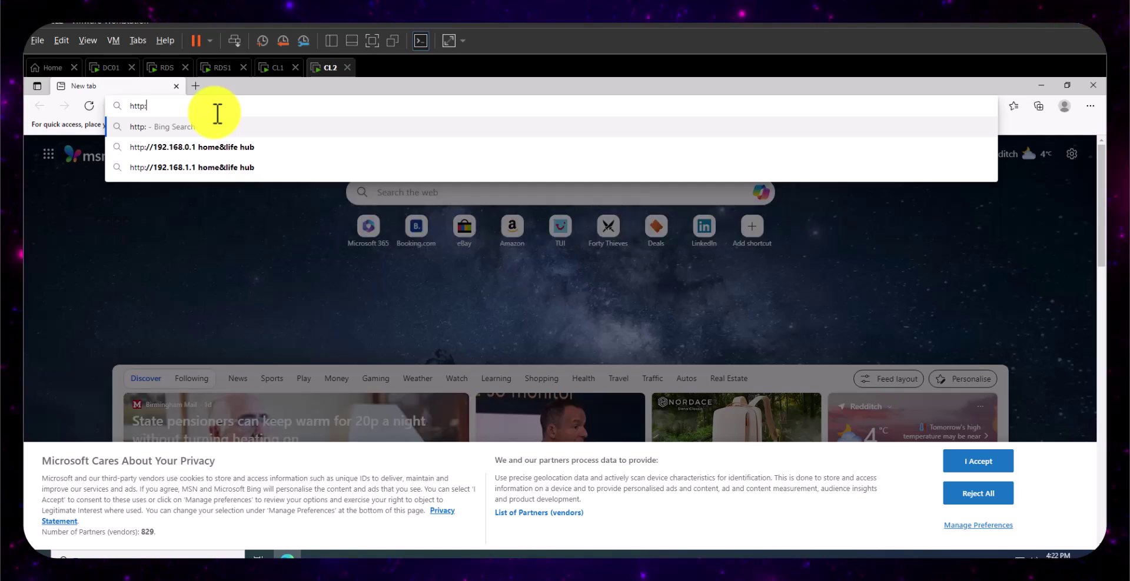
type("//")
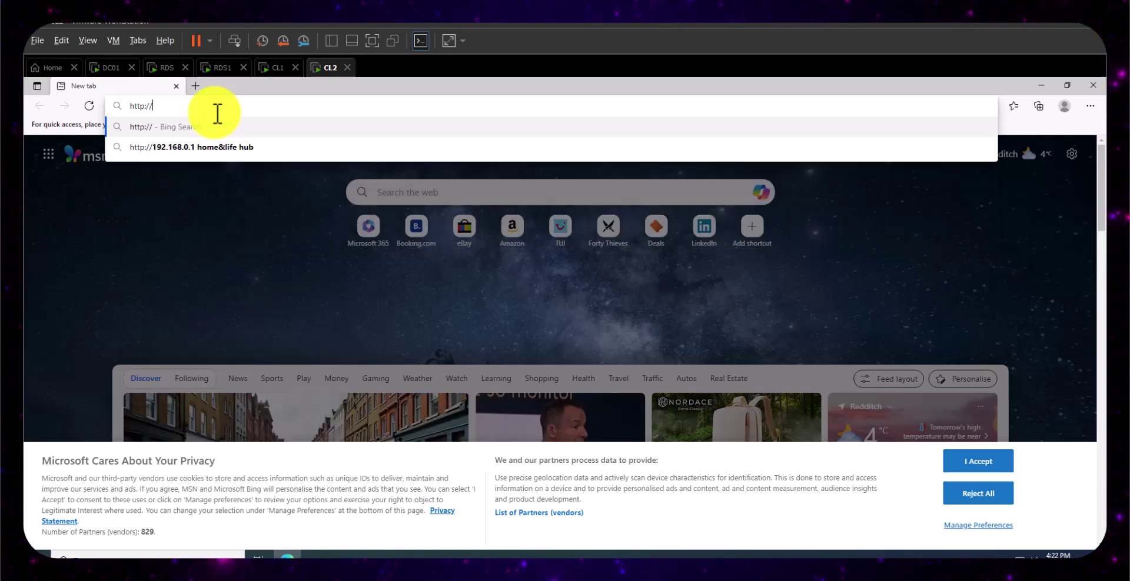
type("192.168.226.250")
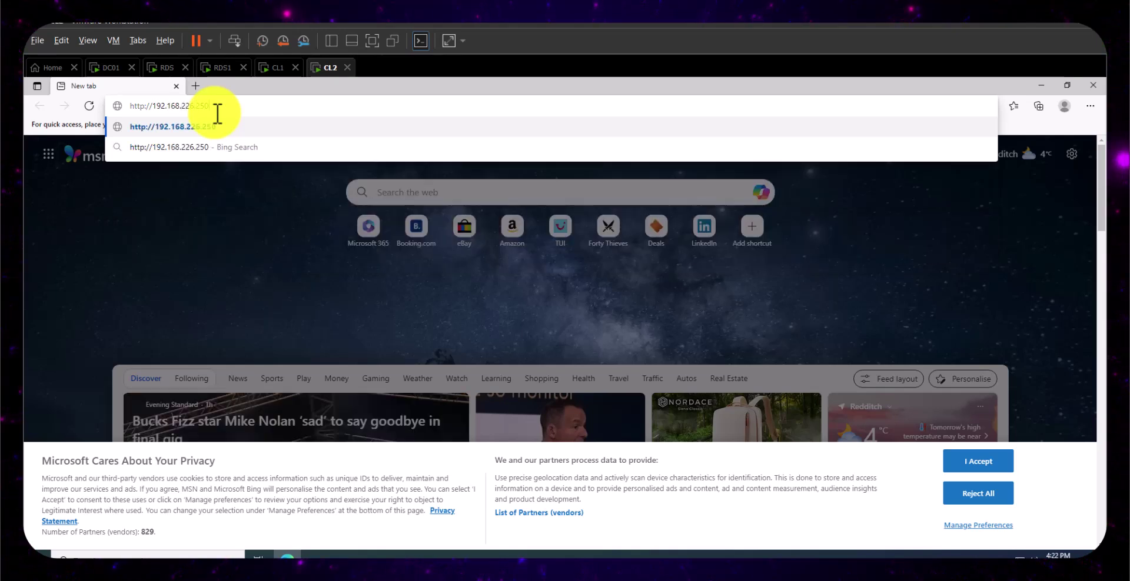
key("Return")
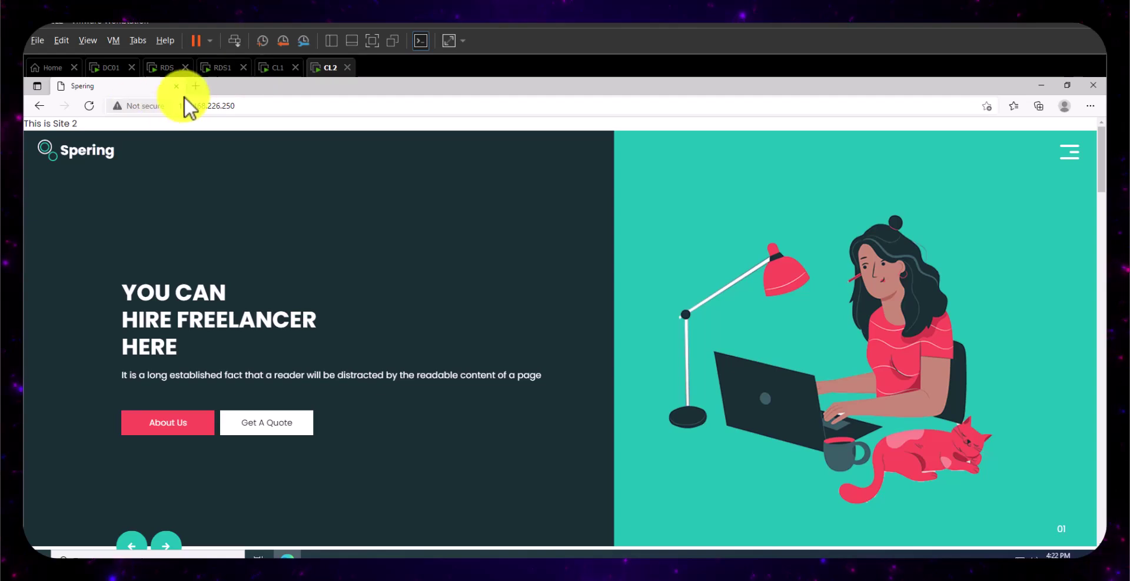
left_click(202, 106)
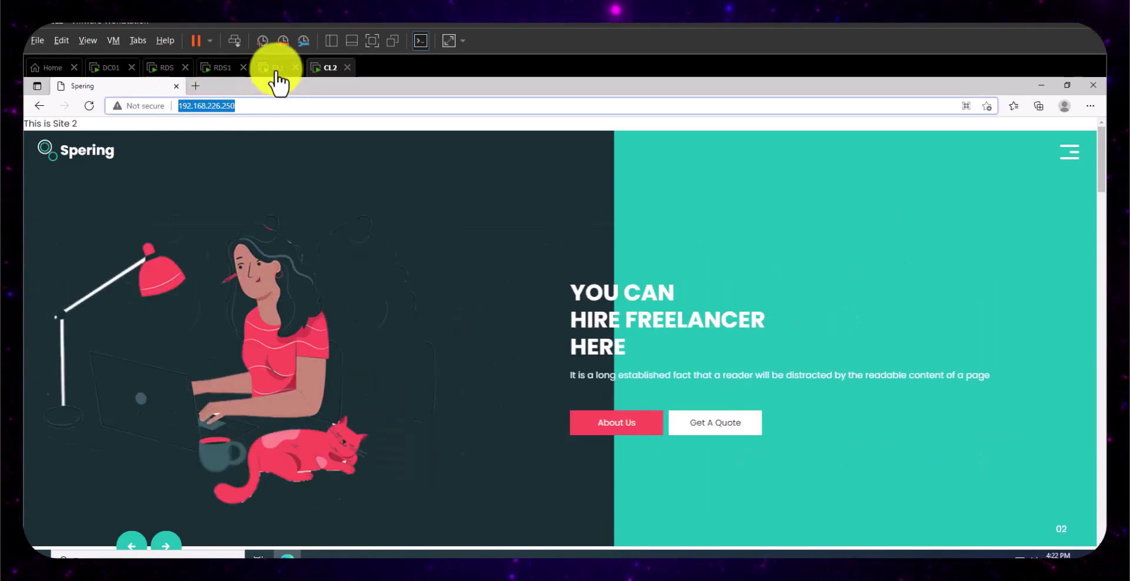
- Compare CL1's Site 1 page with CL2's Site 2 page, then switch to DC01
left_click(275, 68)
left_click(238, 106)
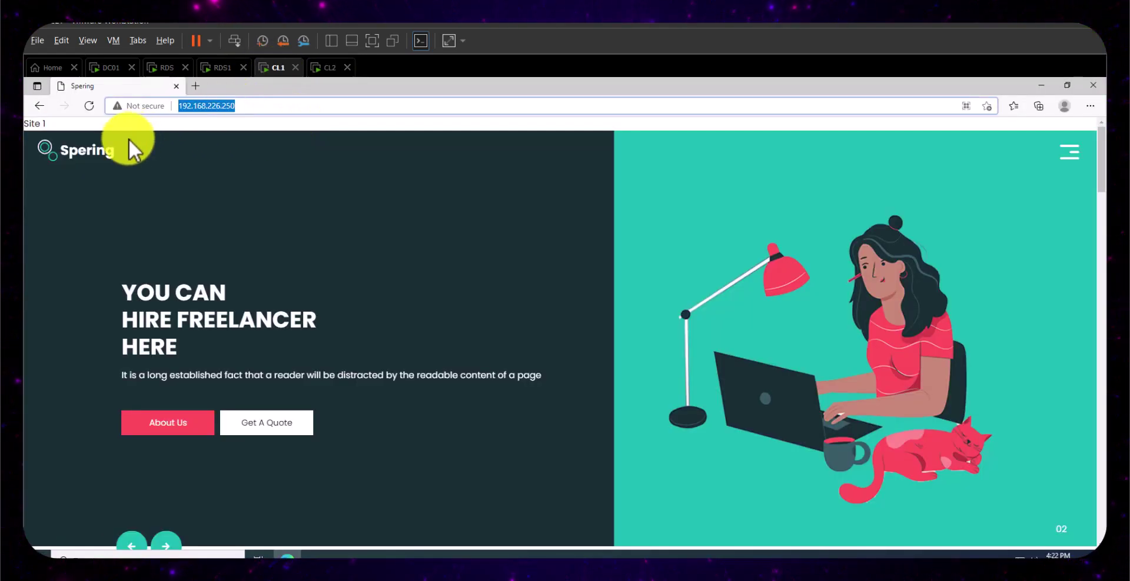
left_click(324, 69)
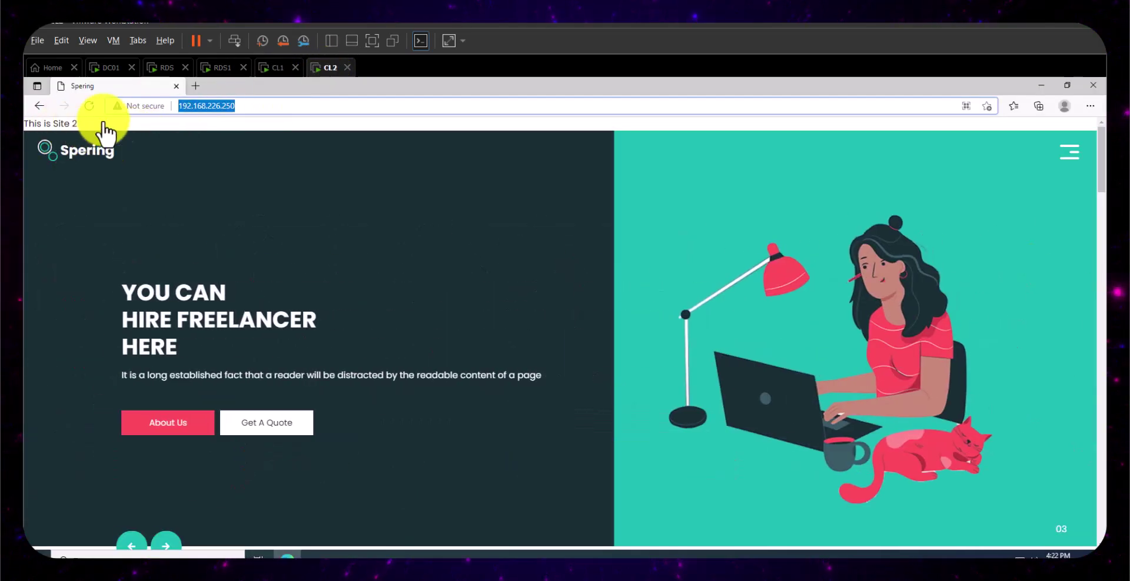
left_click(274, 69)
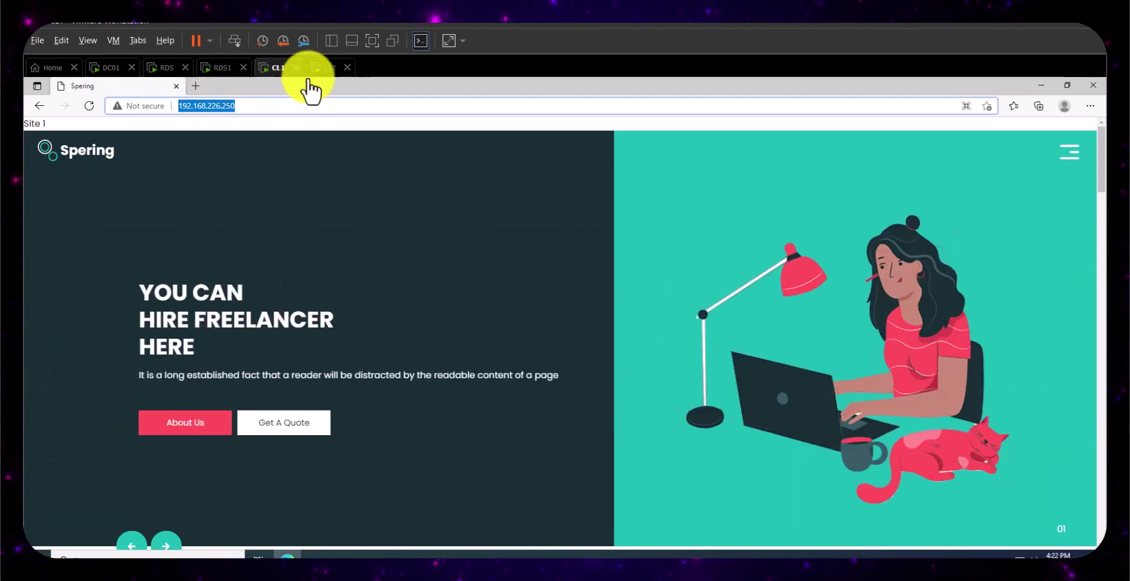
left_click(323, 70)
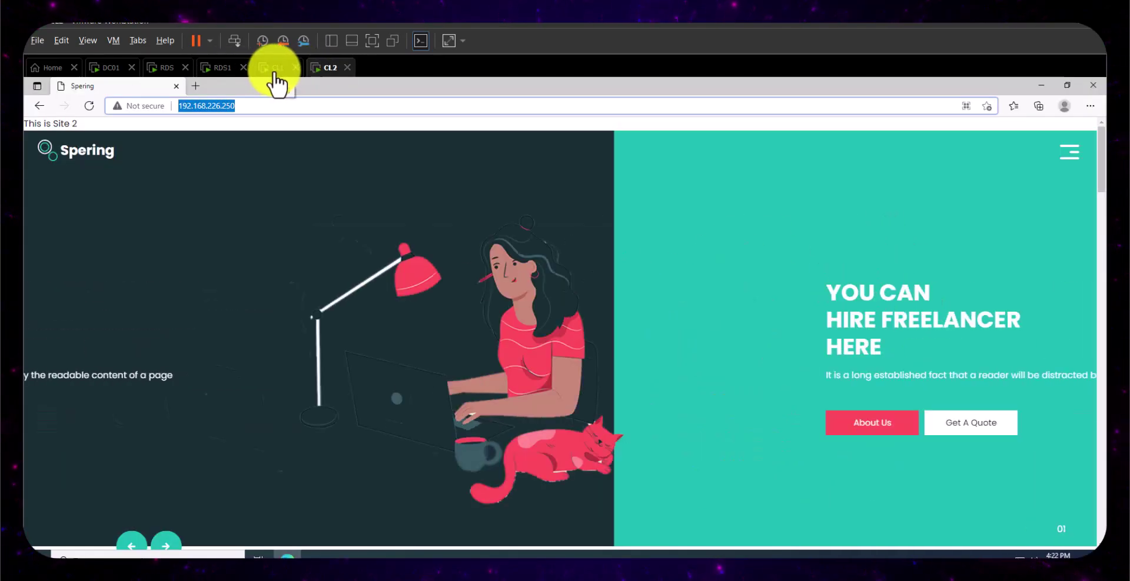
left_click(274, 70)
left_click(327, 71)
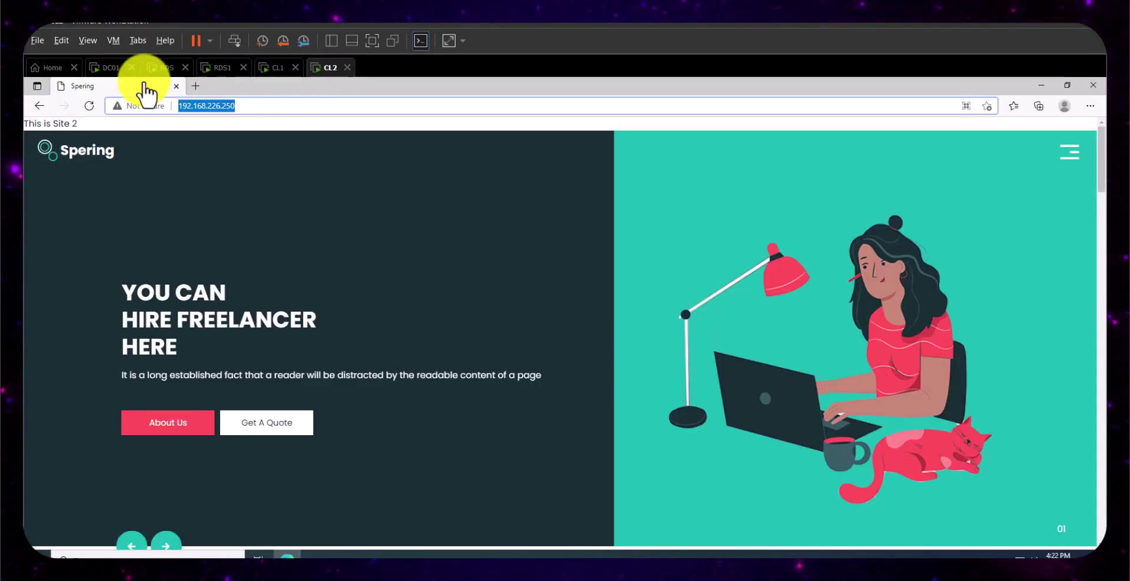
left_click(111, 68)
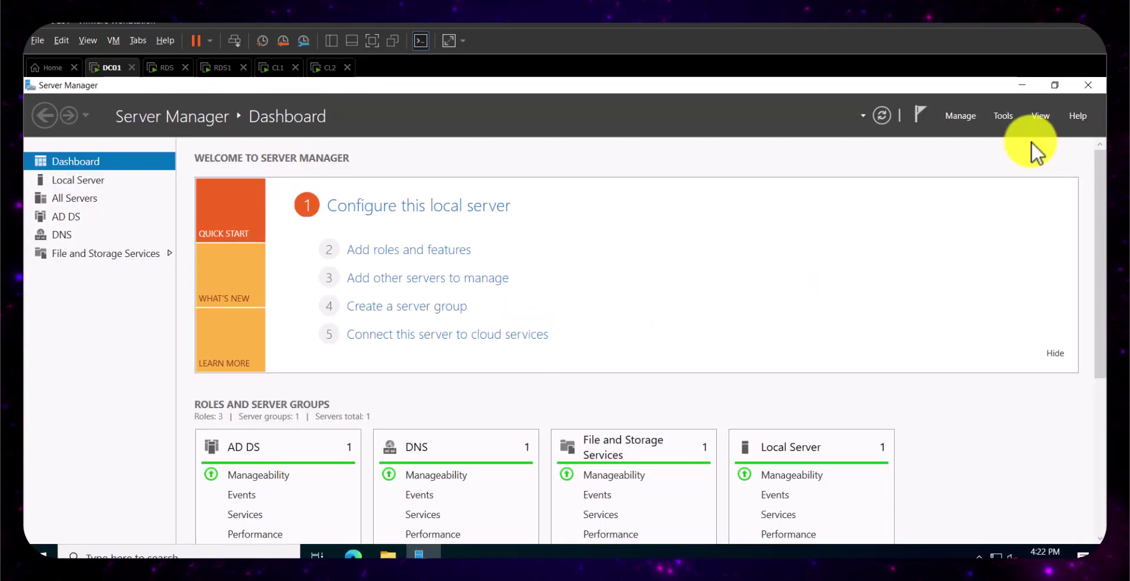
- Open DNS Manager and start a new host record in the demo.local zone
left_click(1001, 115)
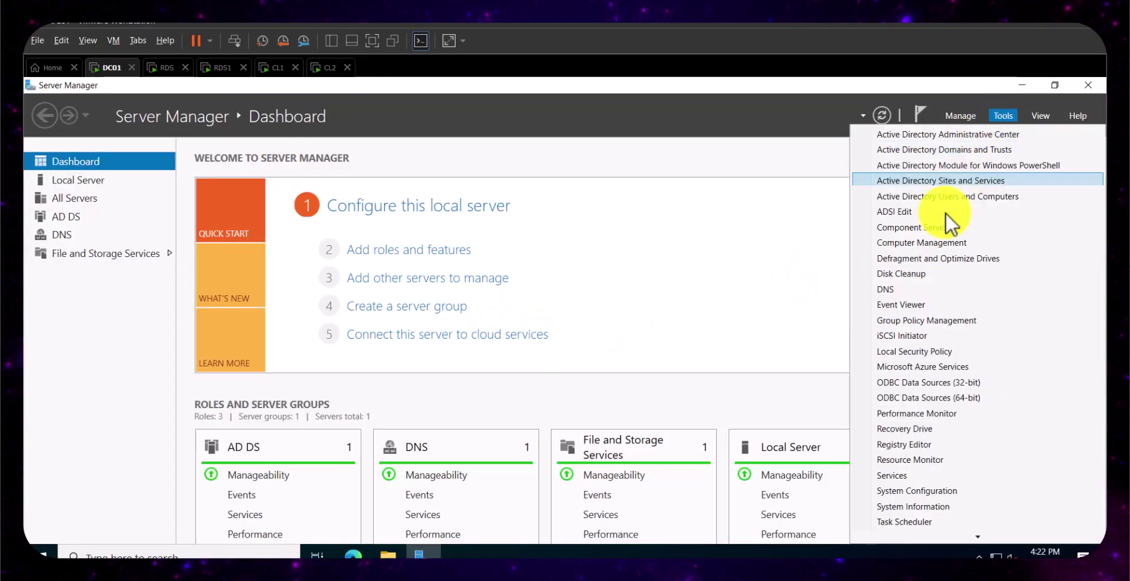
left_click(910, 289)
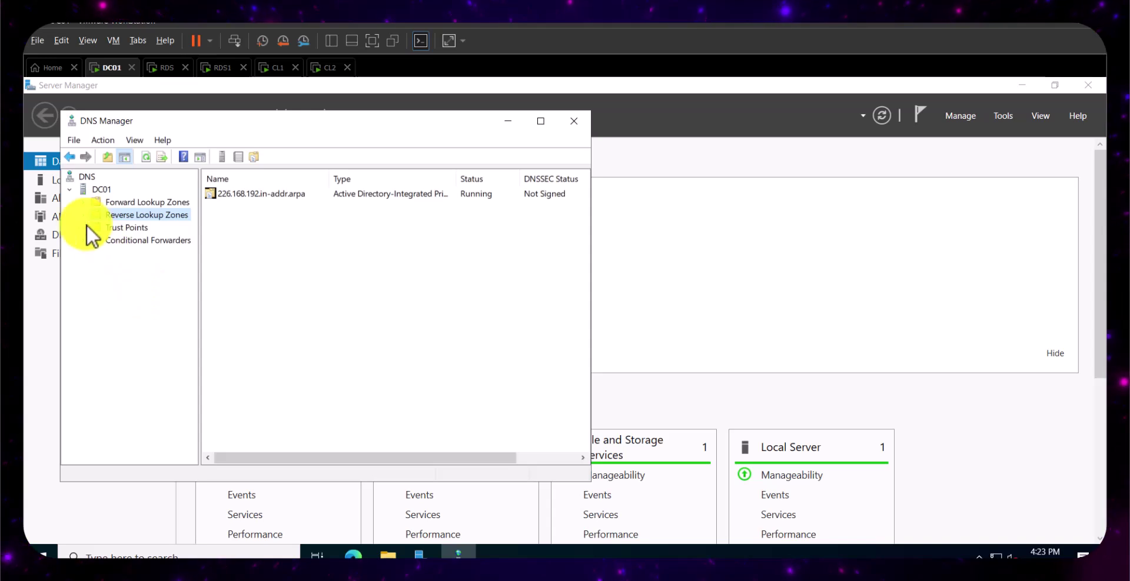
double_click(85, 202)
left_click(125, 228)
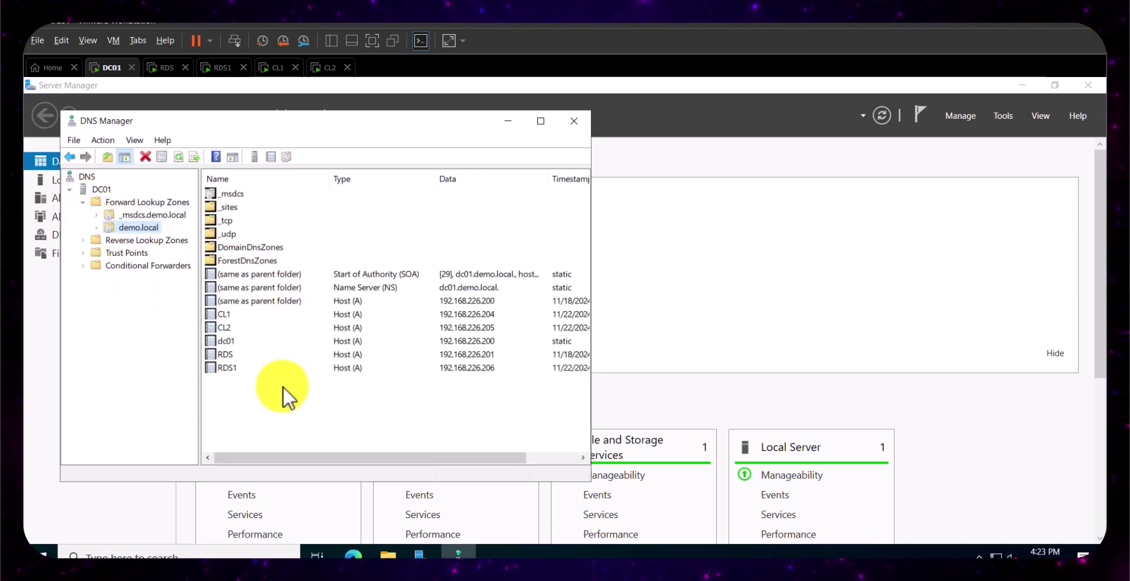
right_click(283, 404)
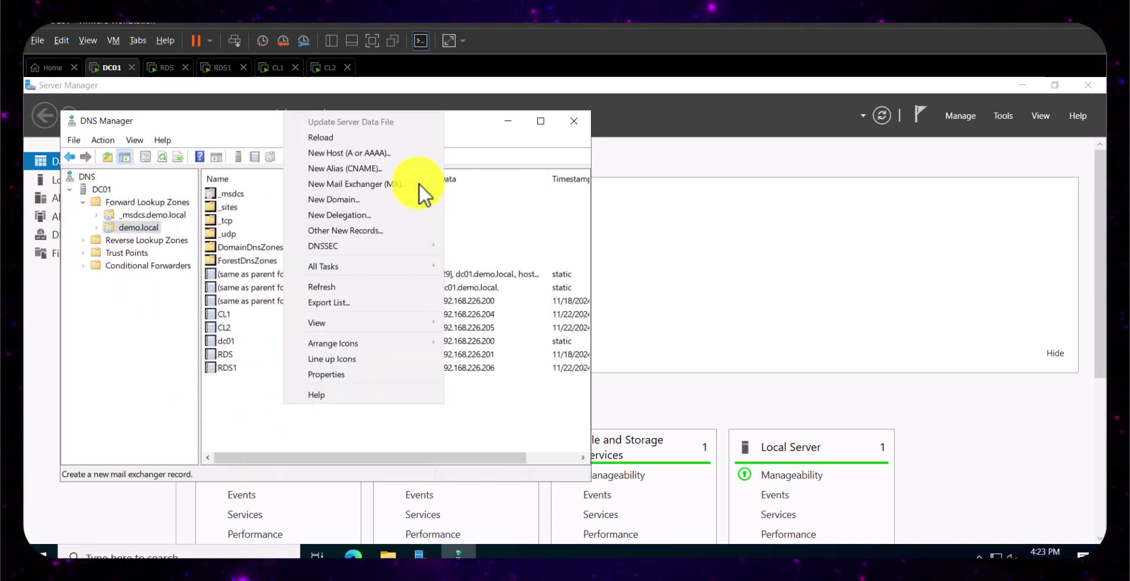
left_click(372, 152)
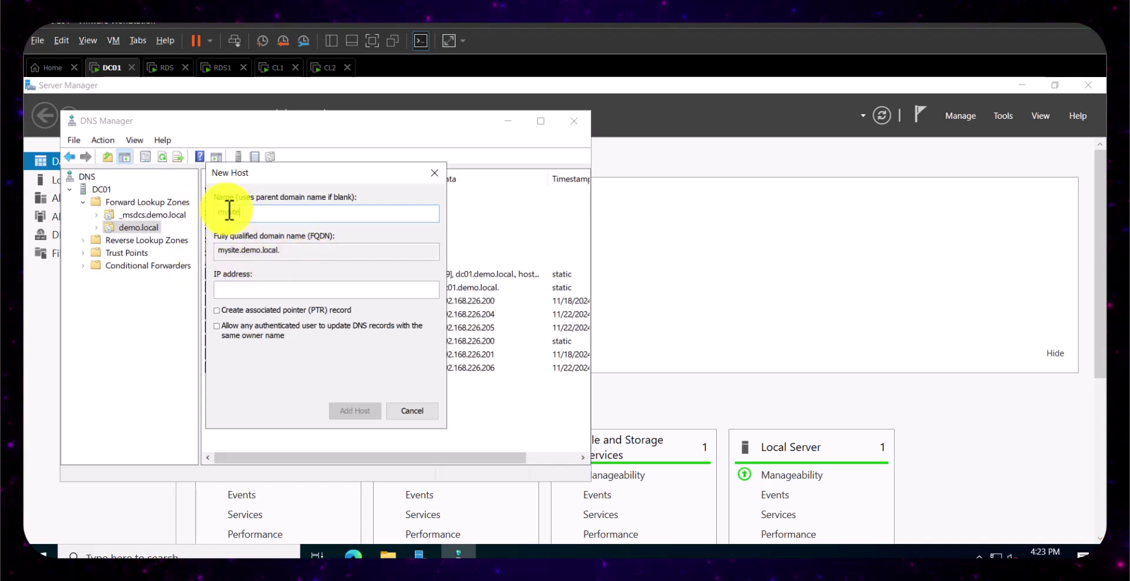
- Create host mysite at 192.168.226.250 with a PTR record, then maximize DNS Manager
left_click(256, 294)
type("192.168.226.")
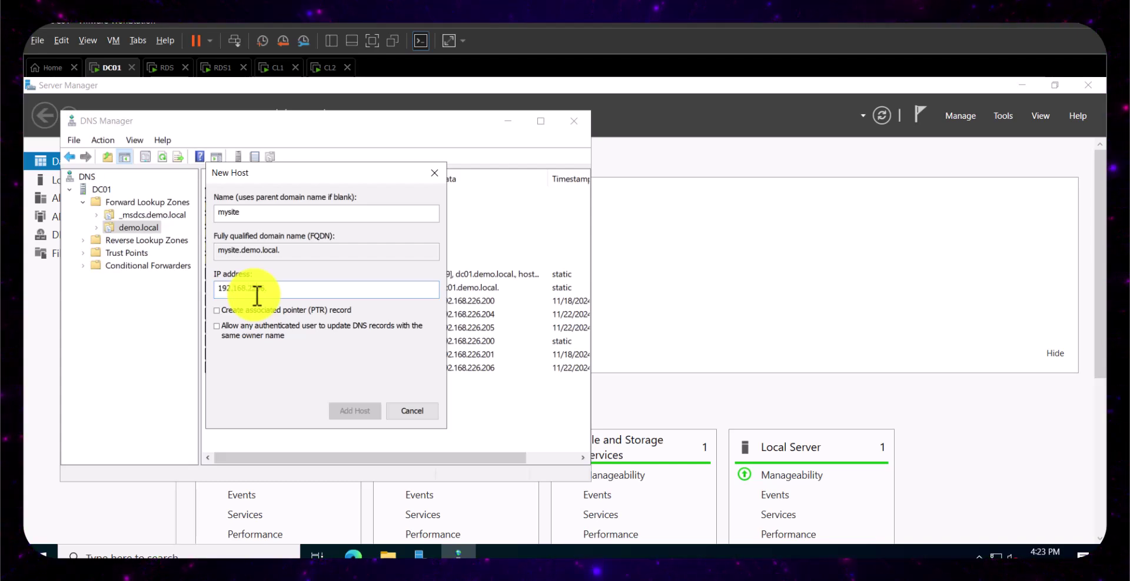
type("202")
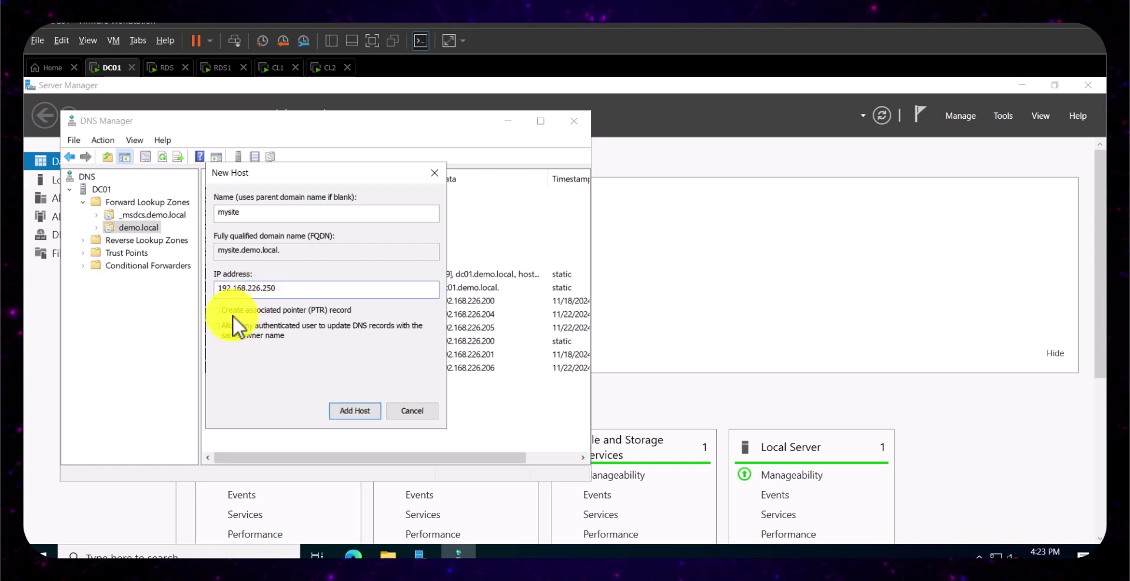
left_click(233, 312)
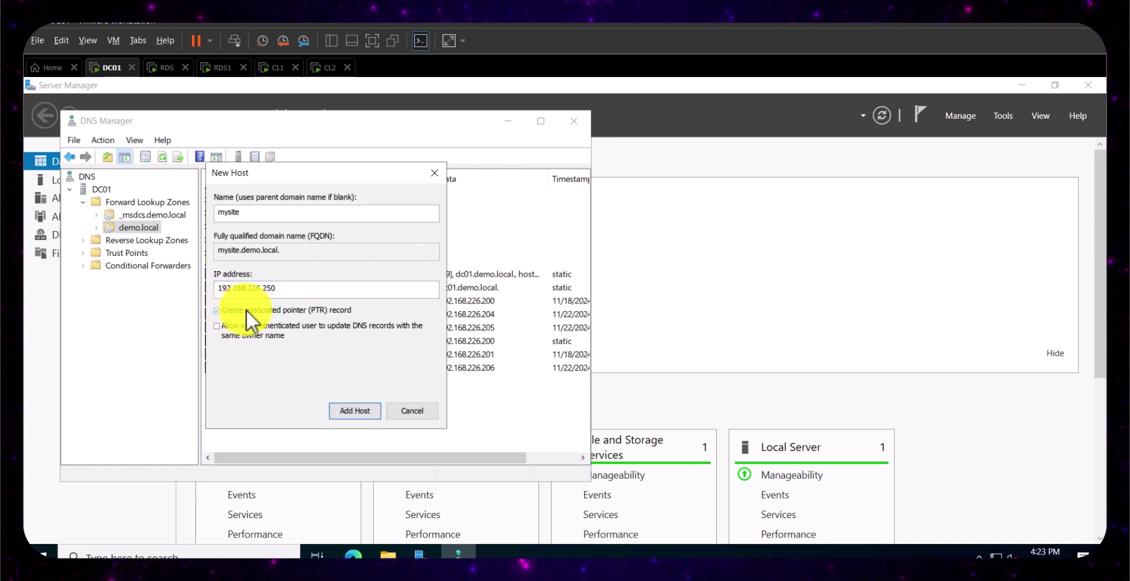
left_click(370, 415)
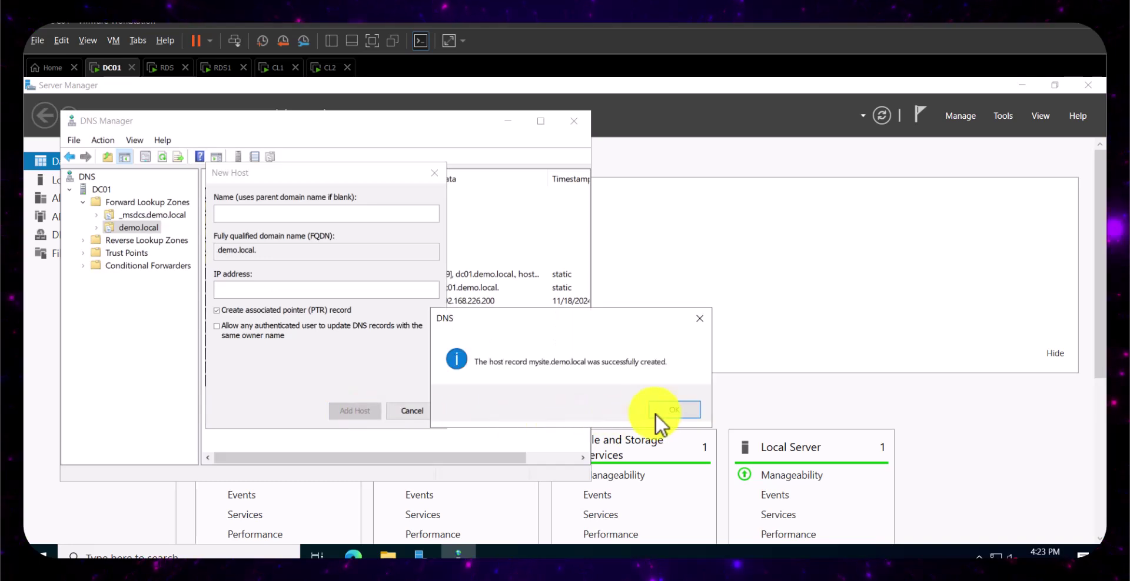
left_click(652, 412)
left_click(414, 411)
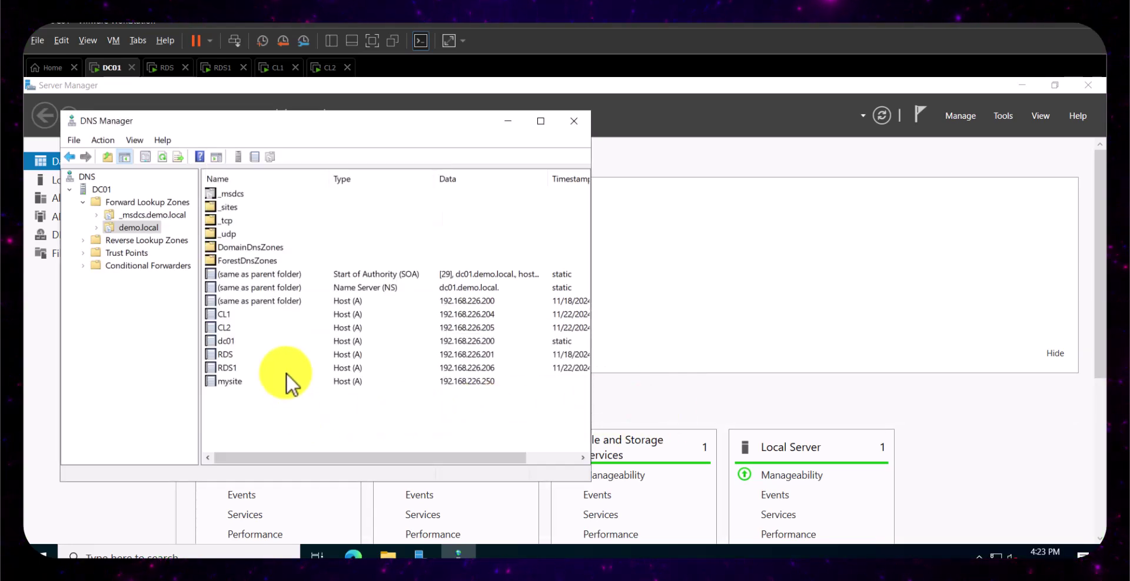
left_click(541, 122)
right_click(237, 444)
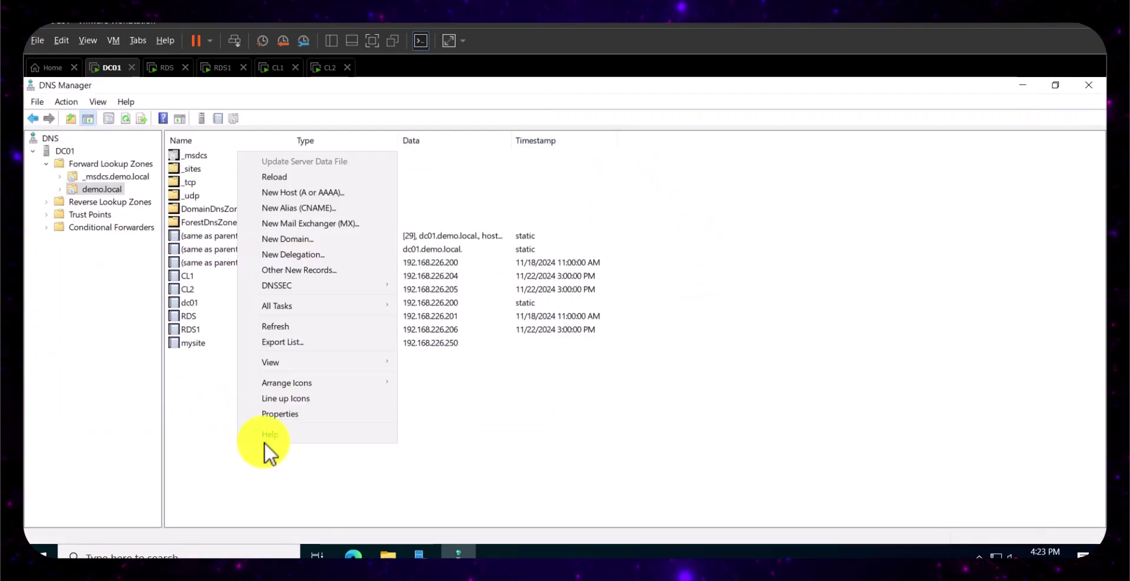
left_click(310, 191)
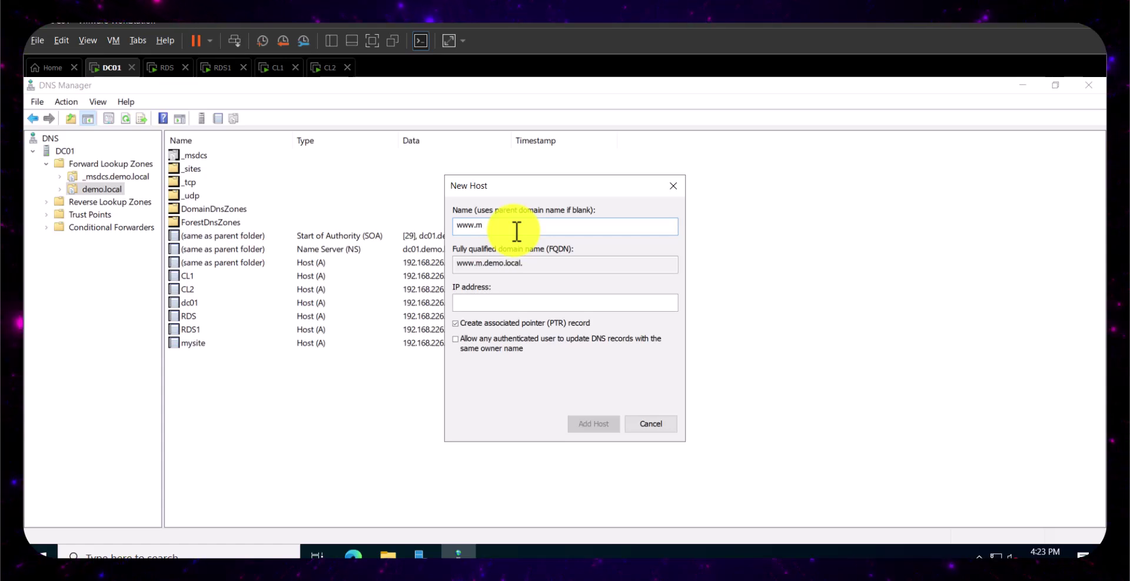
type("site")
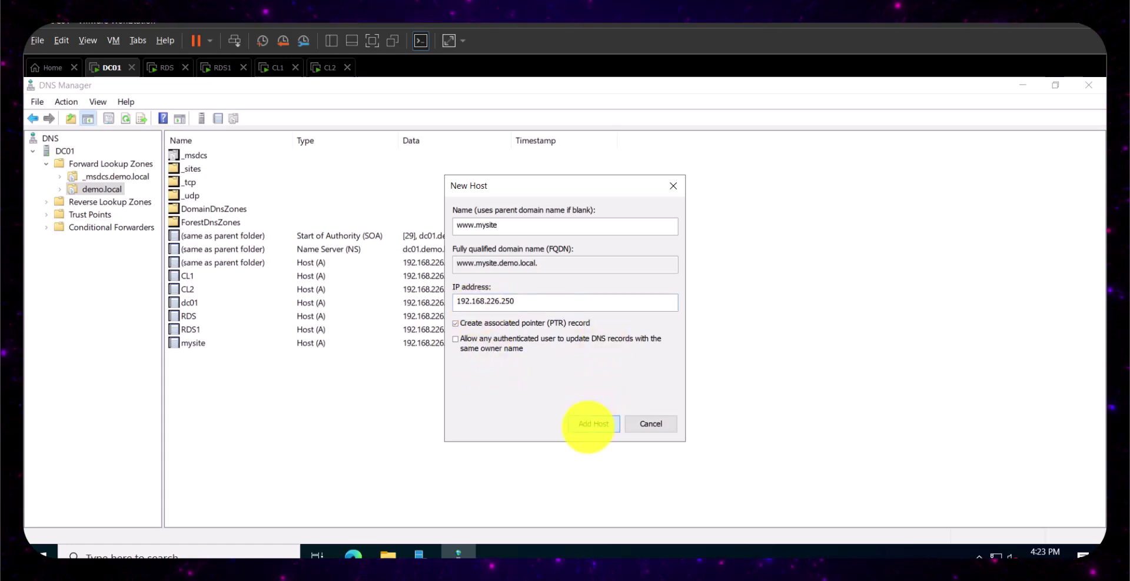
left_click(591, 424)
left_click(654, 409)
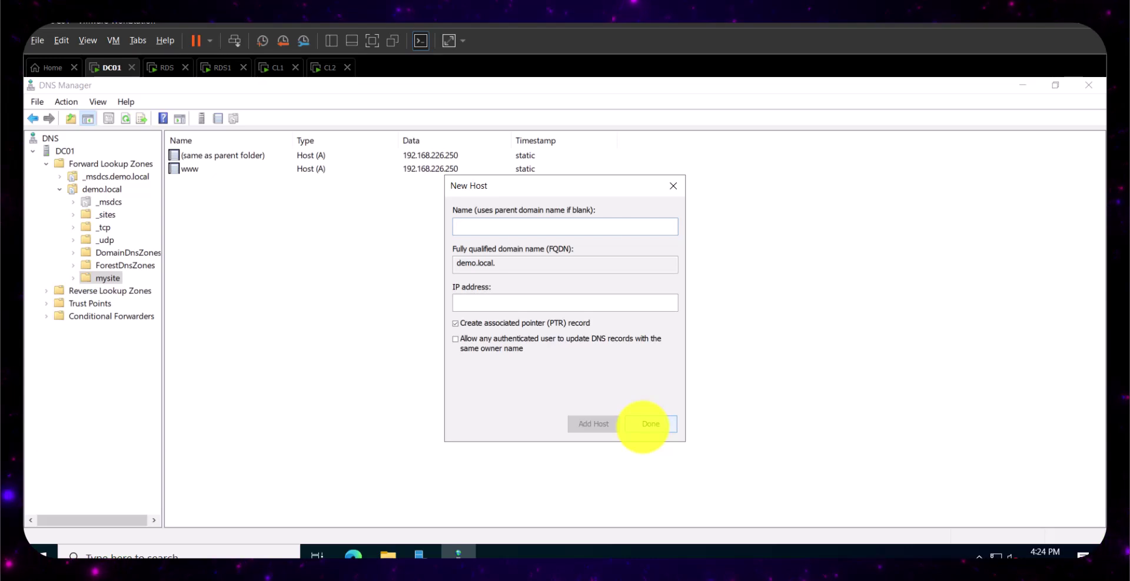
left_click(647, 424)
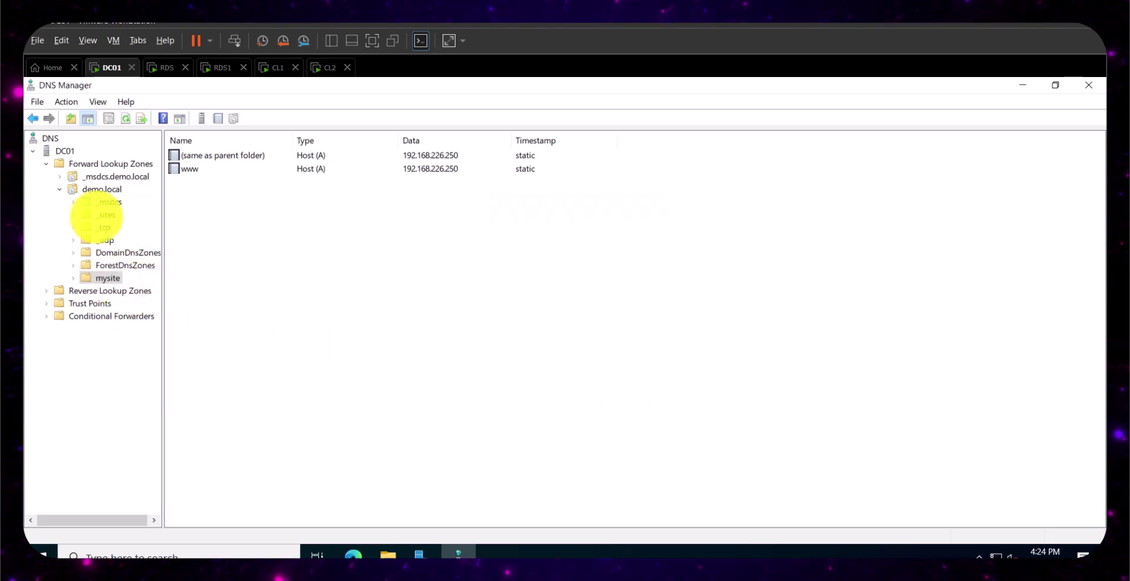
left_click(103, 189)
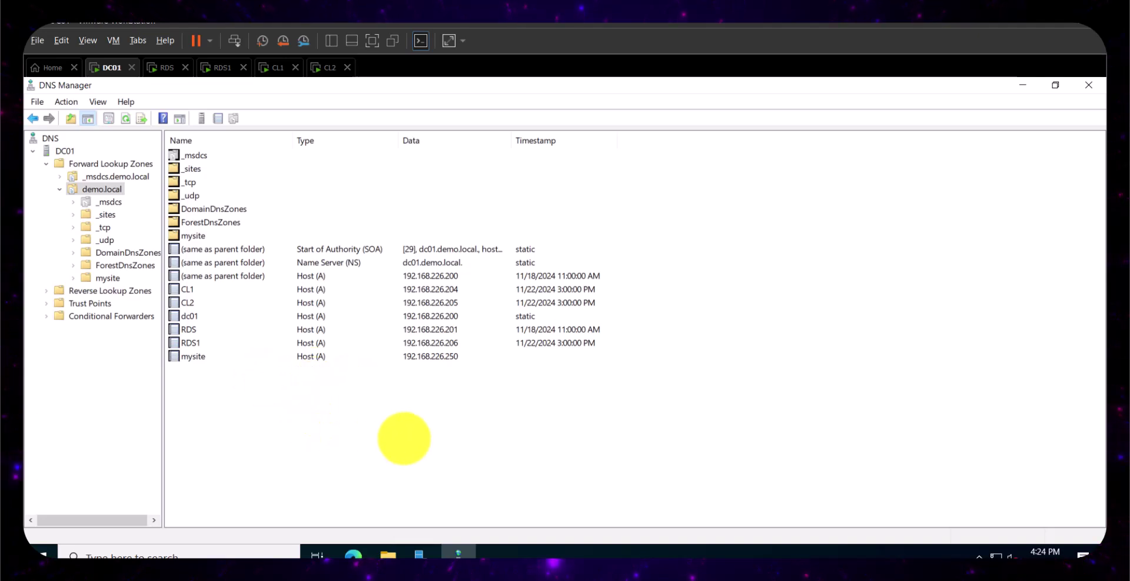
left_click(277, 68)
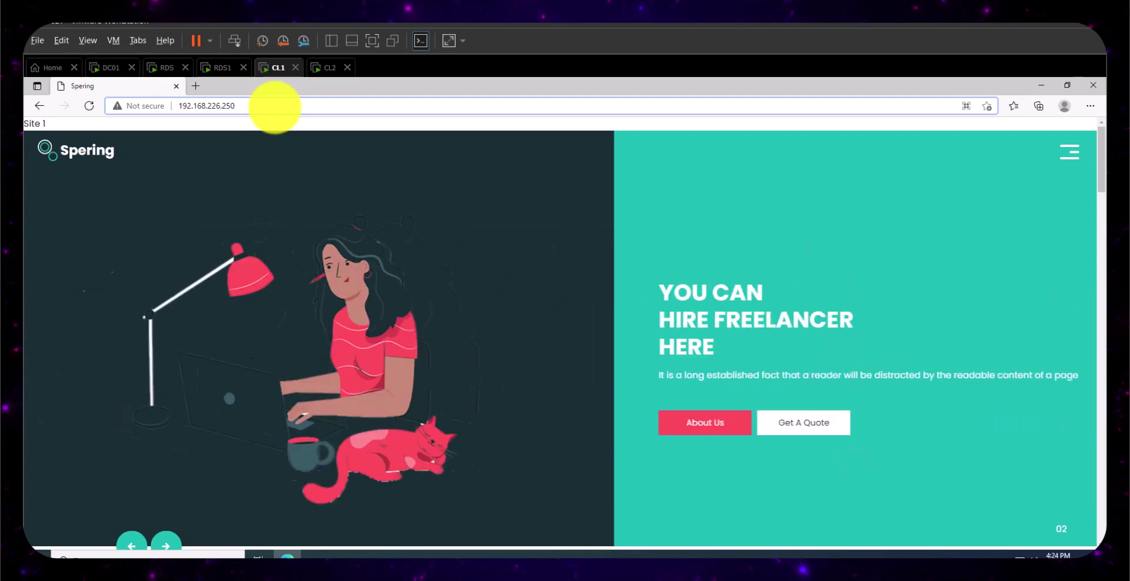
key("BackSpace")
key("BackSpace")
key("BackSpace")
key("BackSpace")
key("BackSpace")
key("BackSpace")
key("BackSpace")
key("BackSpace")
key("BackSpace")
key("BackSpace")
key("BackSpace")
key("BackSpace")
key("BackSpace")
key("BackSpace")
key("BackSpace")
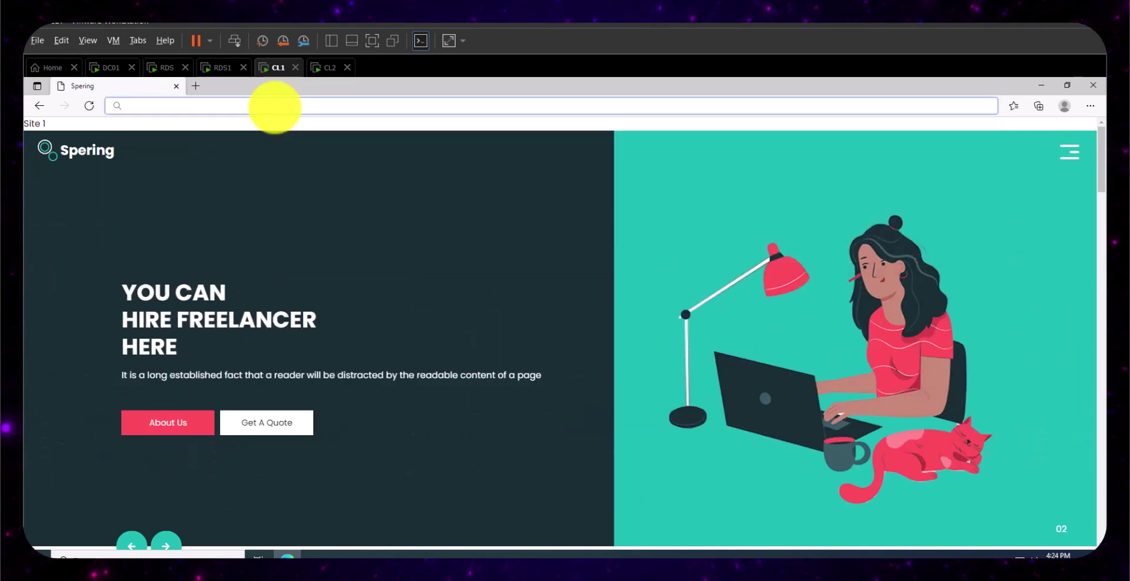
type("http://")
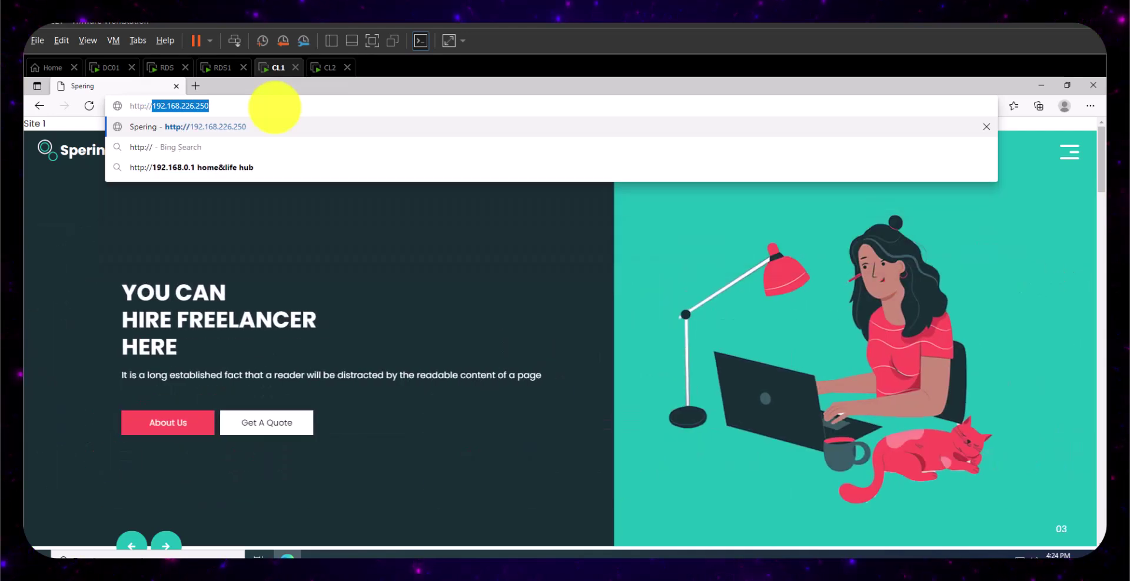
type("www.m")
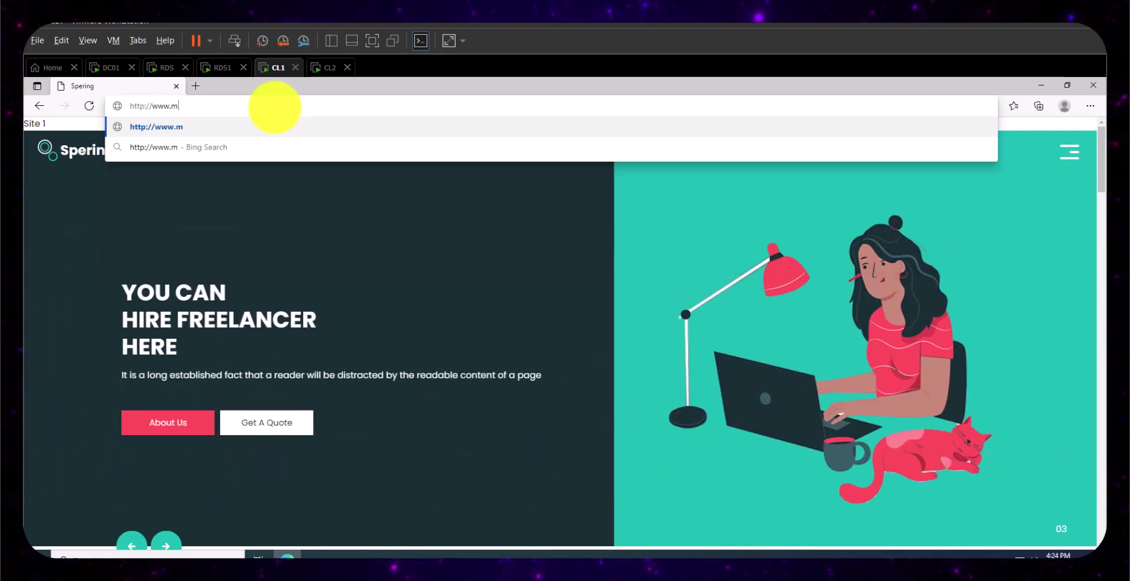
type("ysite.")
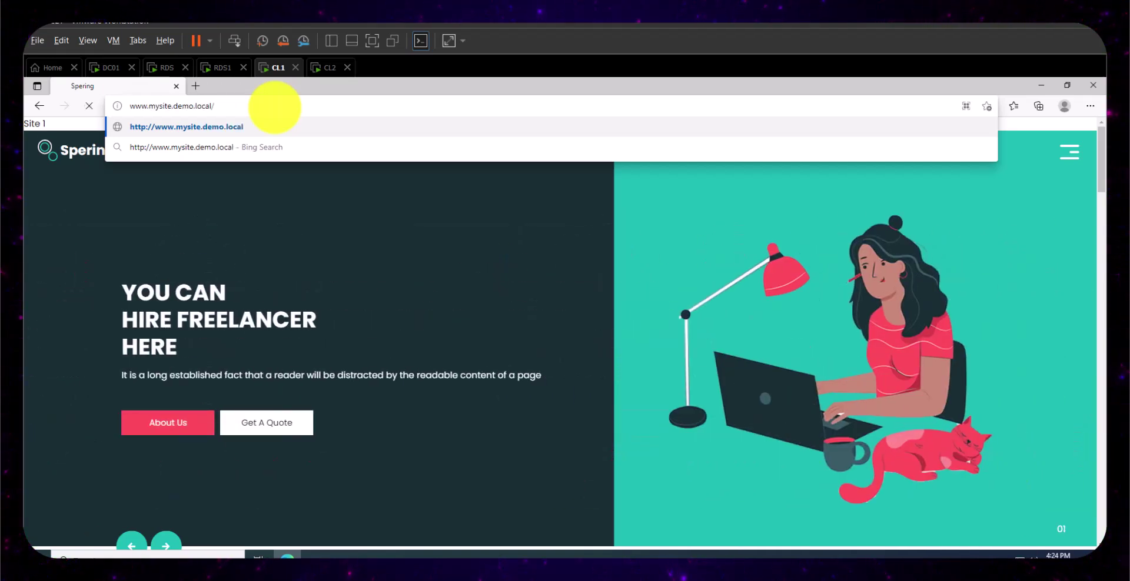
key("Return")
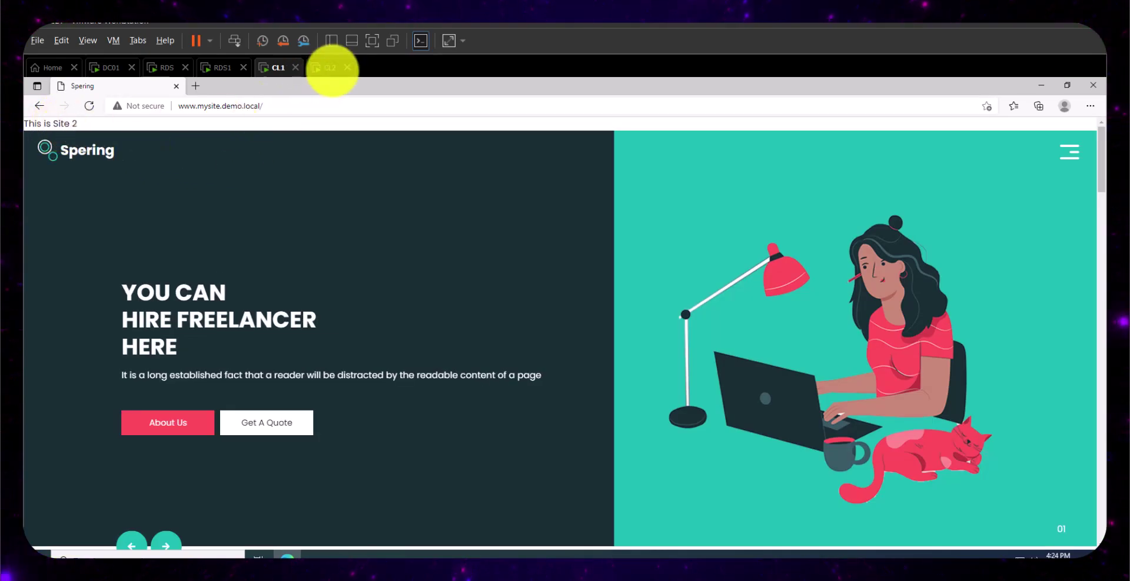
left_click(333, 68)
left_click(246, 108)
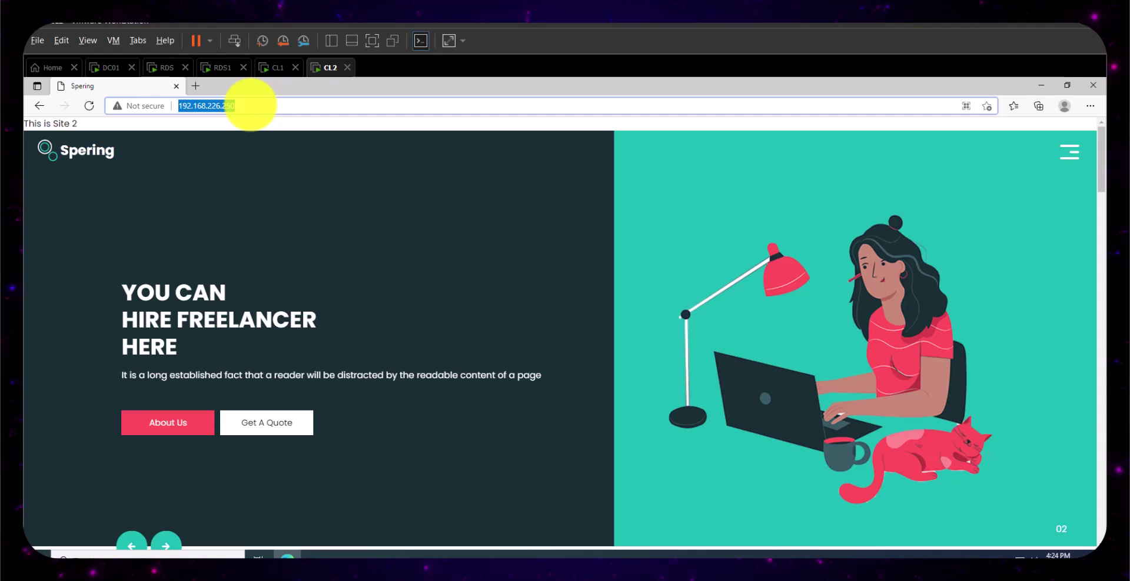
type("http")
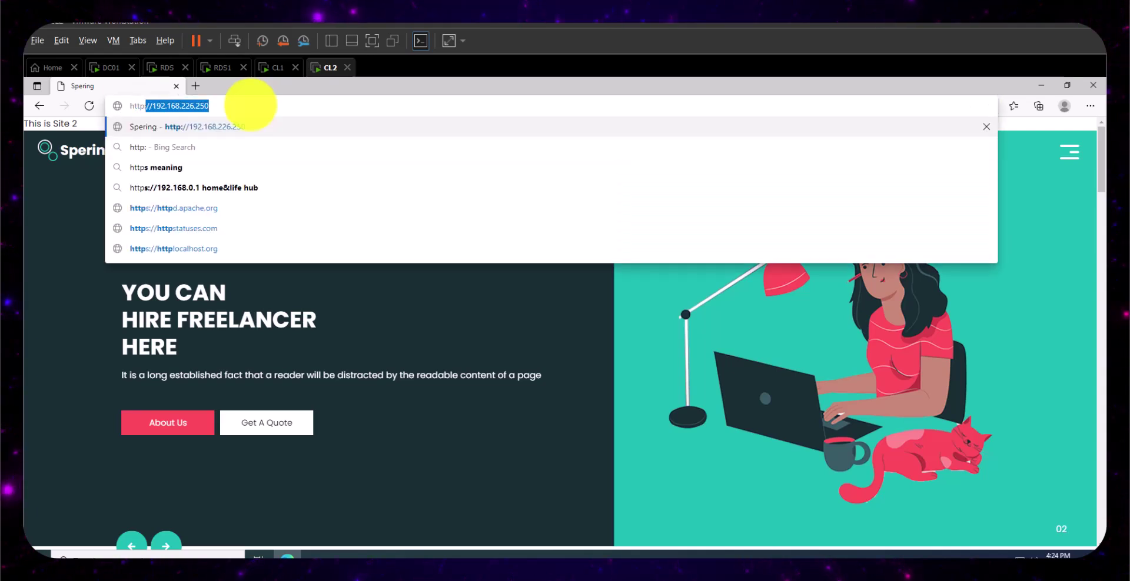
type("://www.")
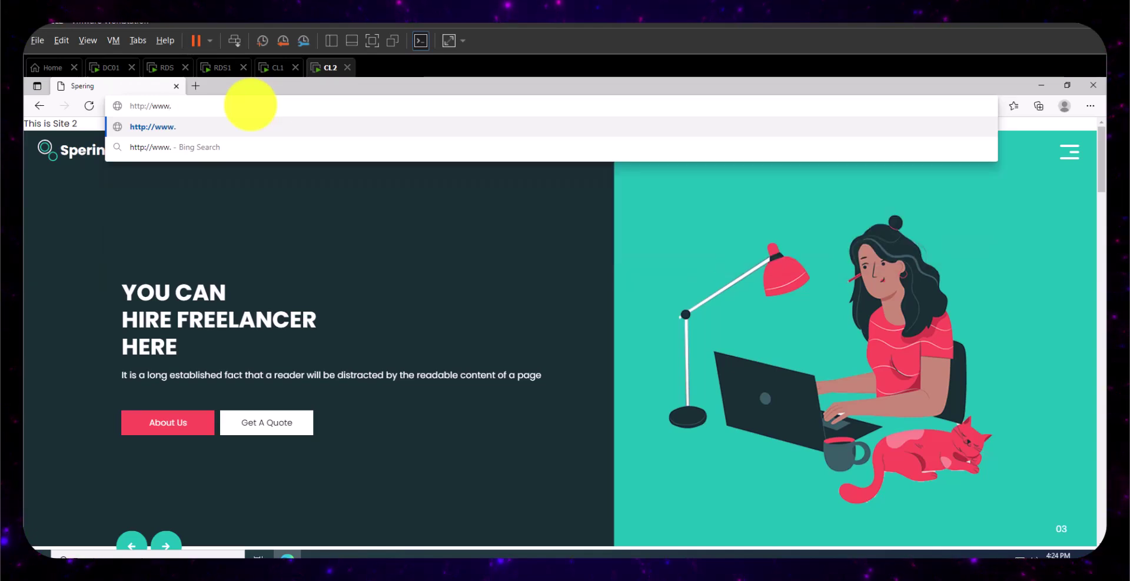
type("mysite.")
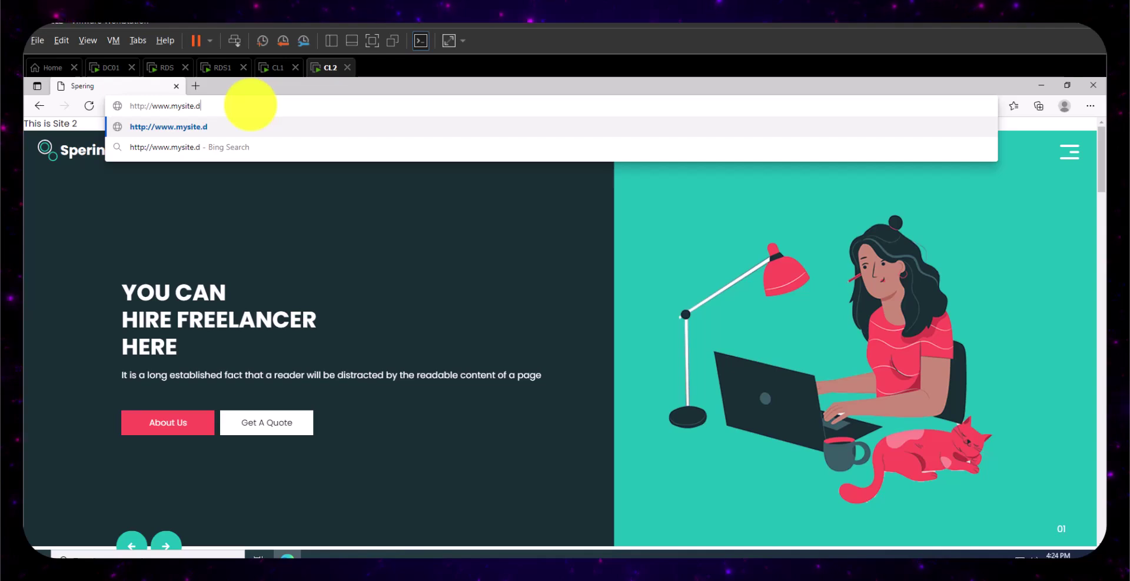
type("demo.local")
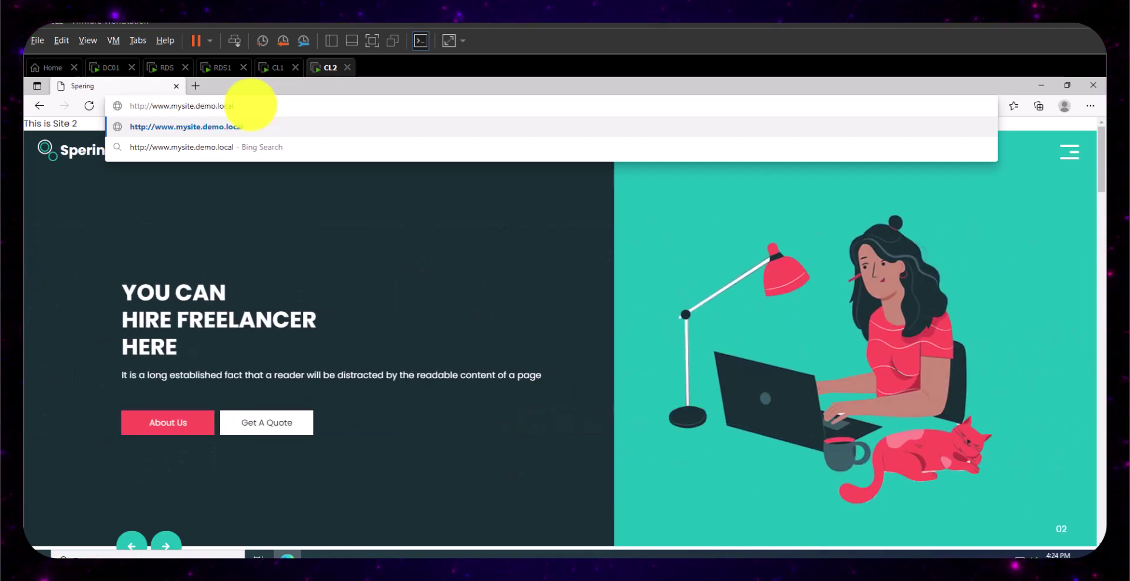
key("Return")
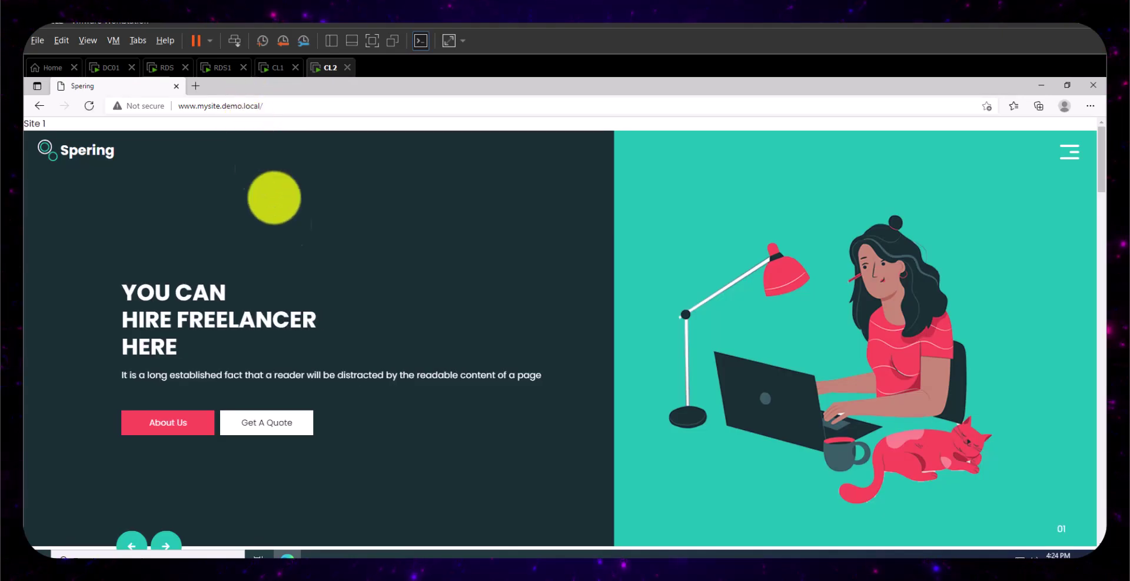
- Compare the mysite pages currently served on CL1 and CL2
left_click(274, 68)
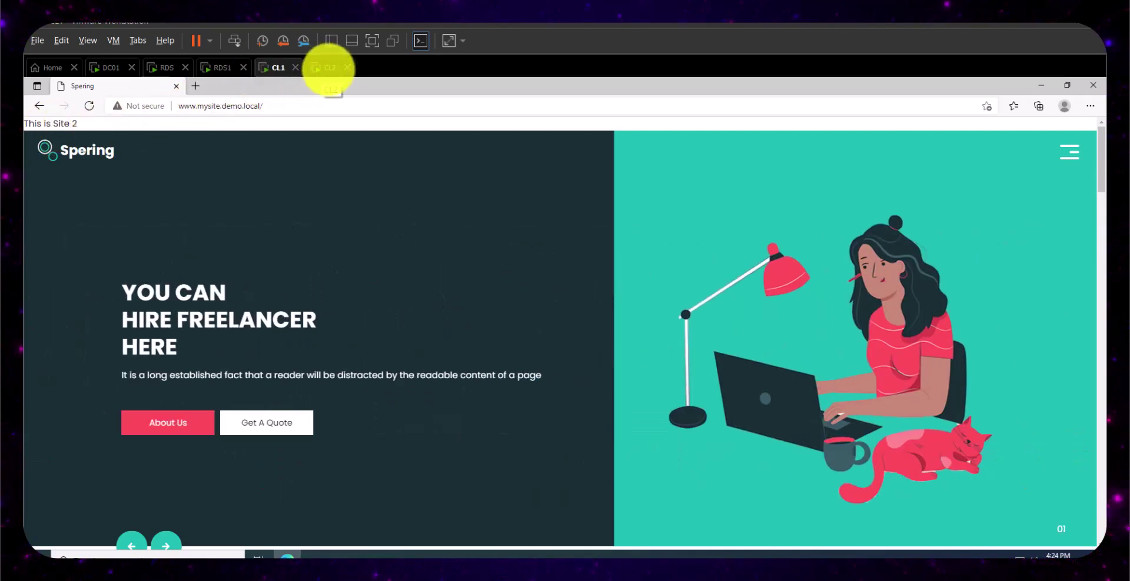
left_click(328, 67)
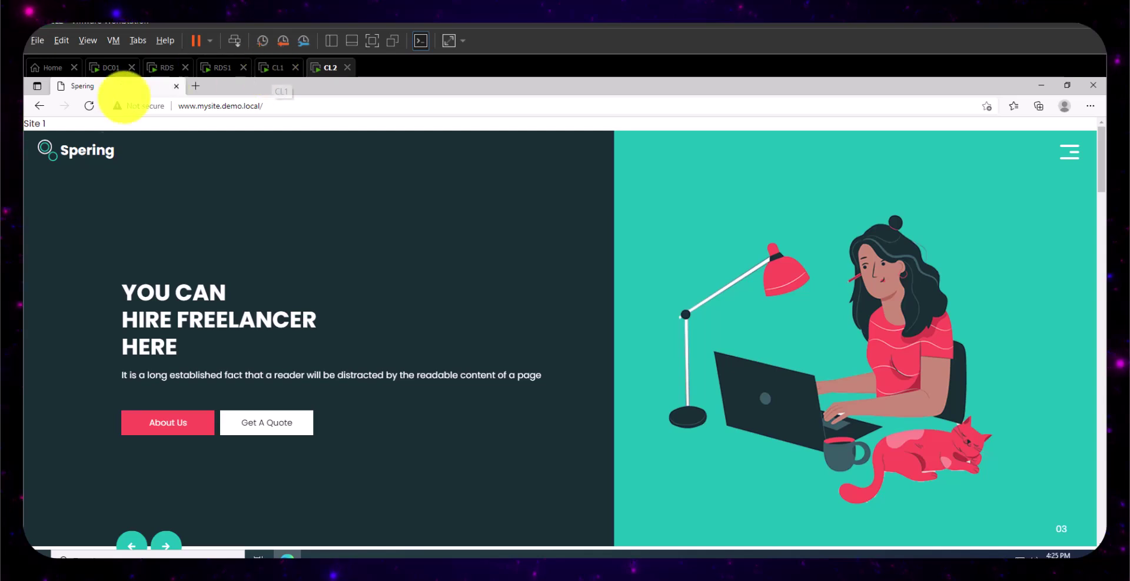
left_click(275, 67)
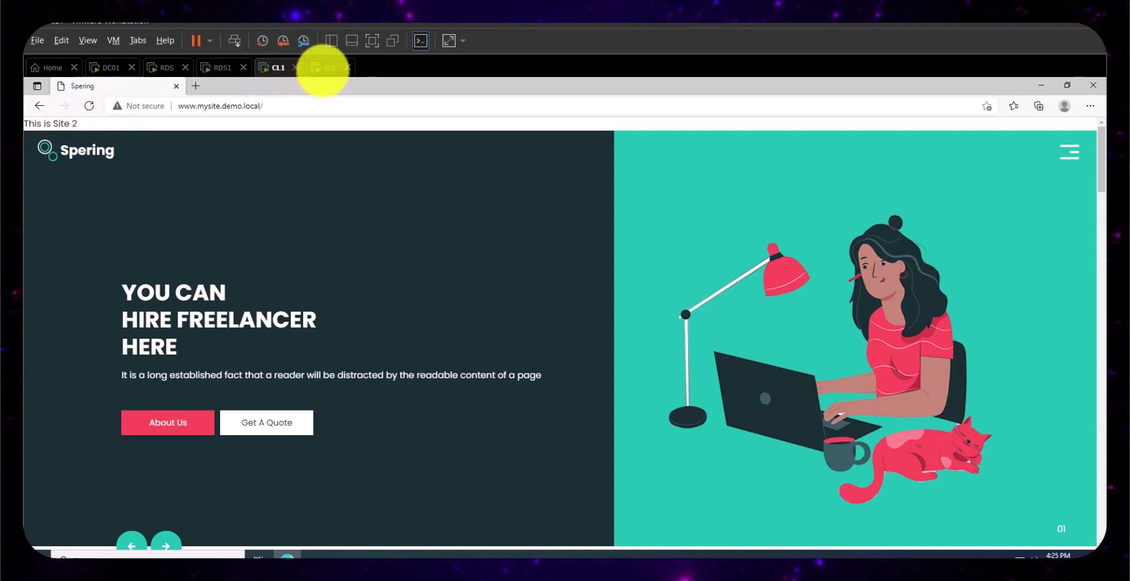
left_click(325, 68)
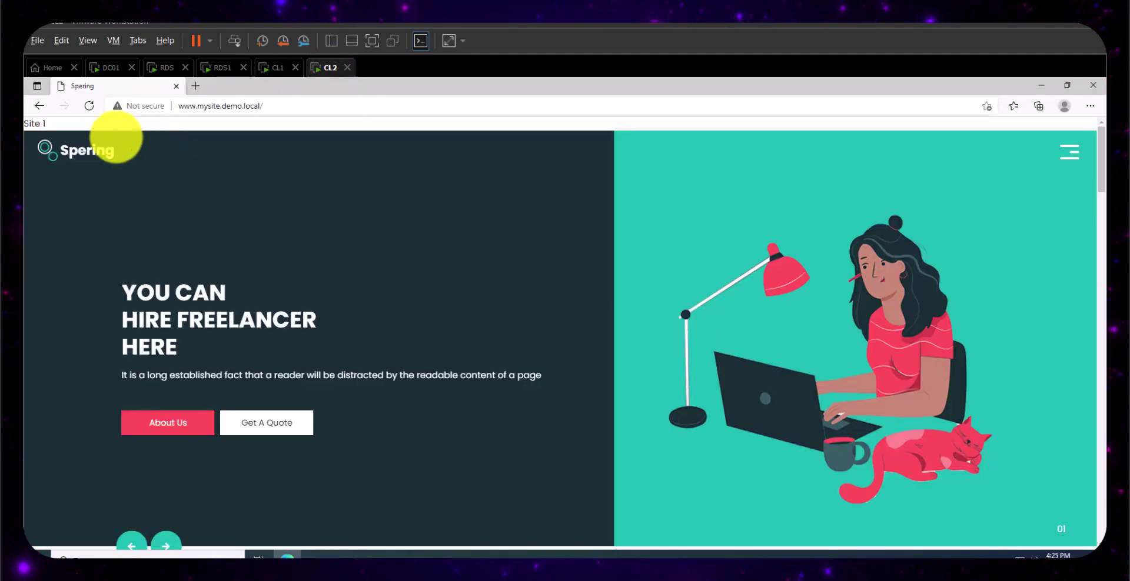
- Reload mysite on CL2 and CL1 to see which server answers each client
left_click(89, 106)
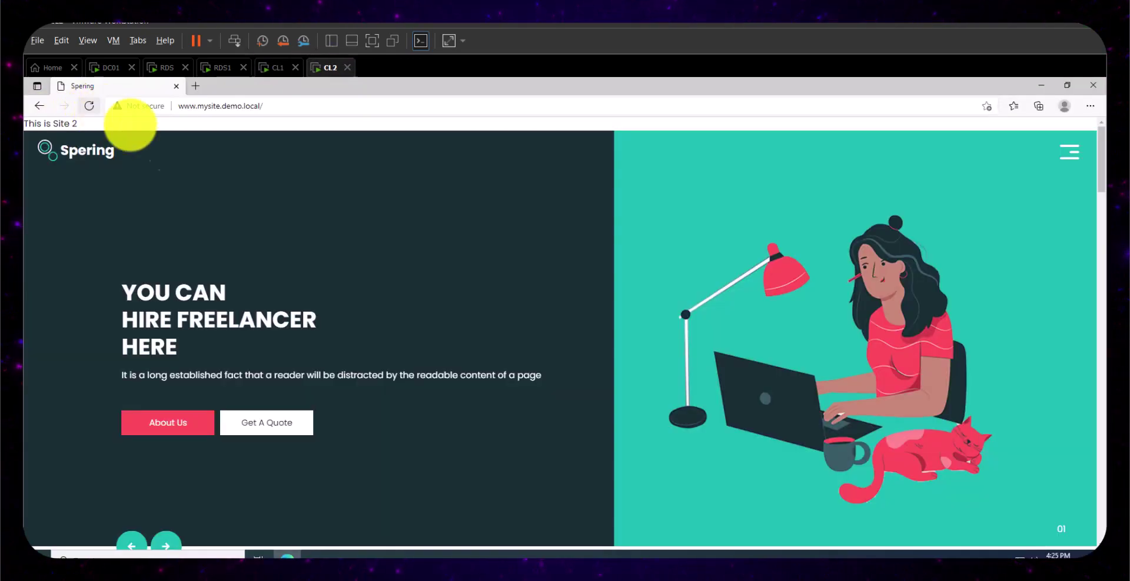
left_click(273, 68)
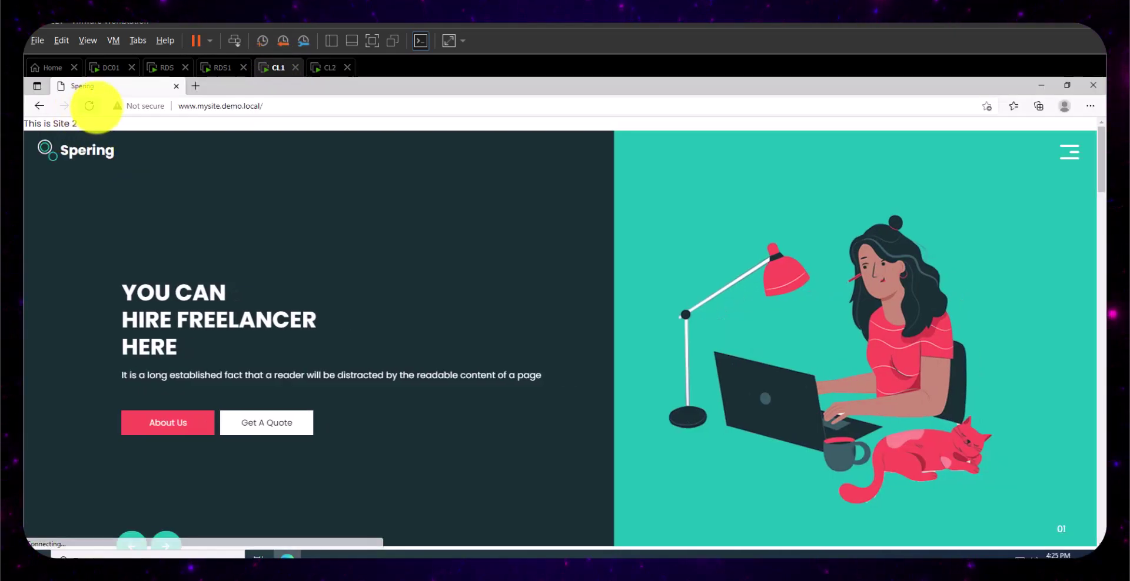
left_click(328, 68)
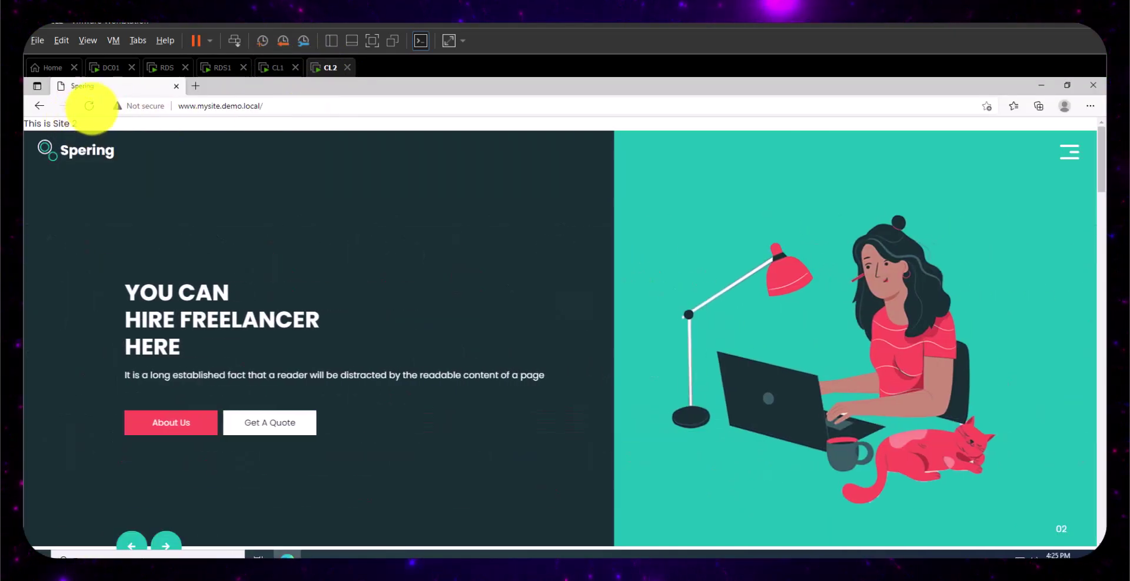
left_click(89, 106)
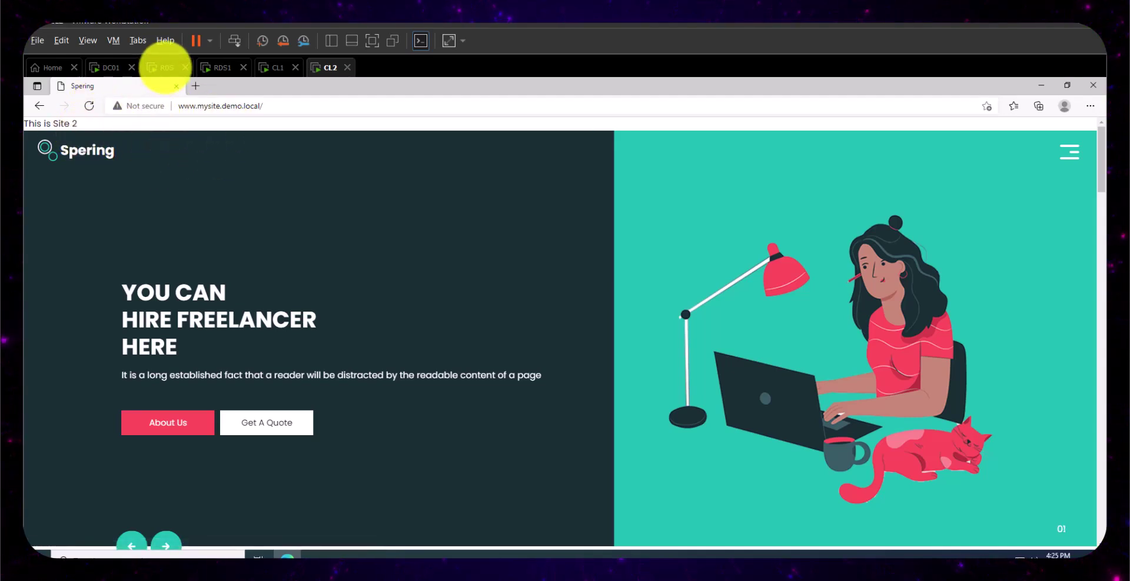
left_click(164, 67)
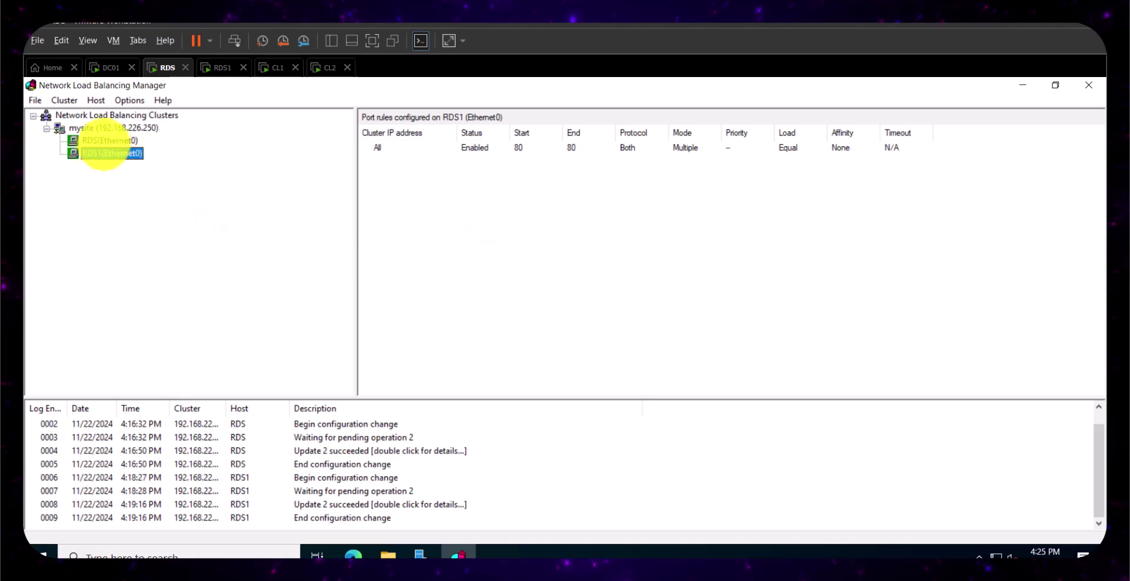
- Stop host RDS1 in the mysite NLB cluster via Control Host > Stop
left_click(112, 128)
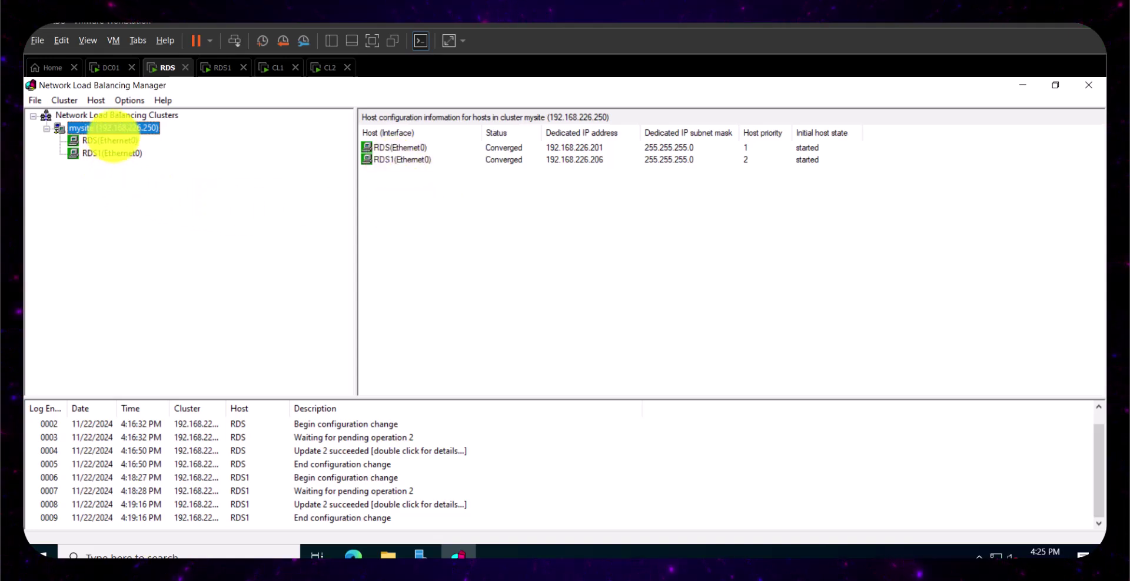
right_click(117, 124)
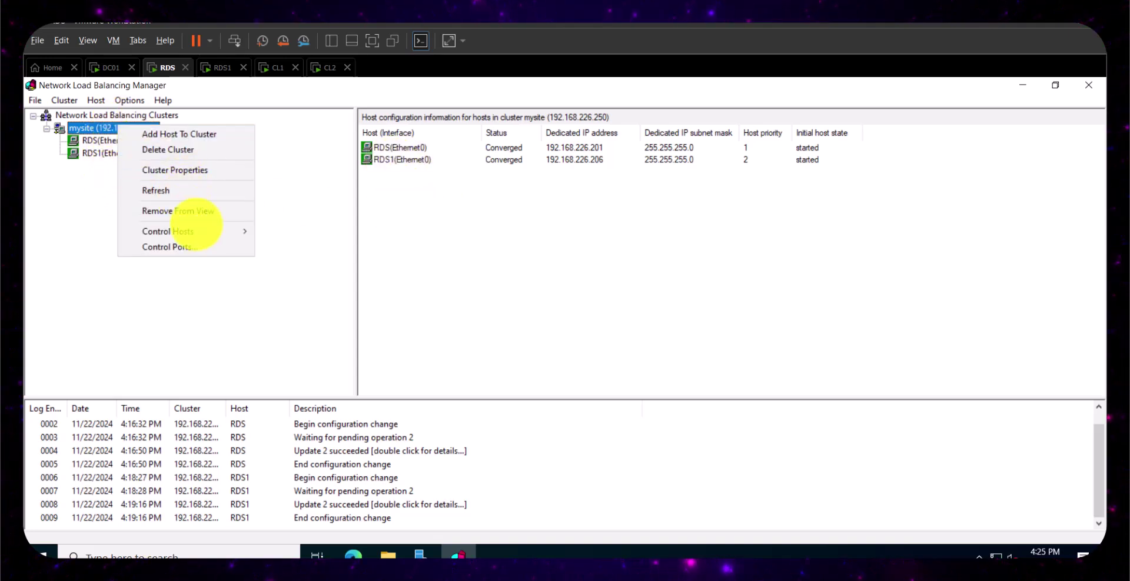
left_click(515, 237)
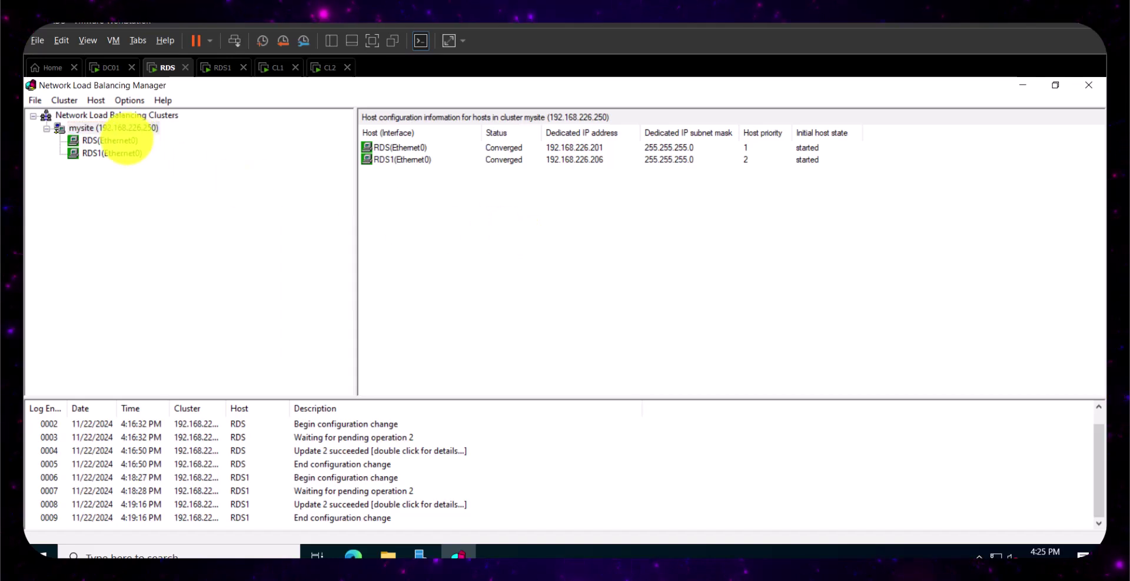
left_click(106, 153)
right_click(108, 154)
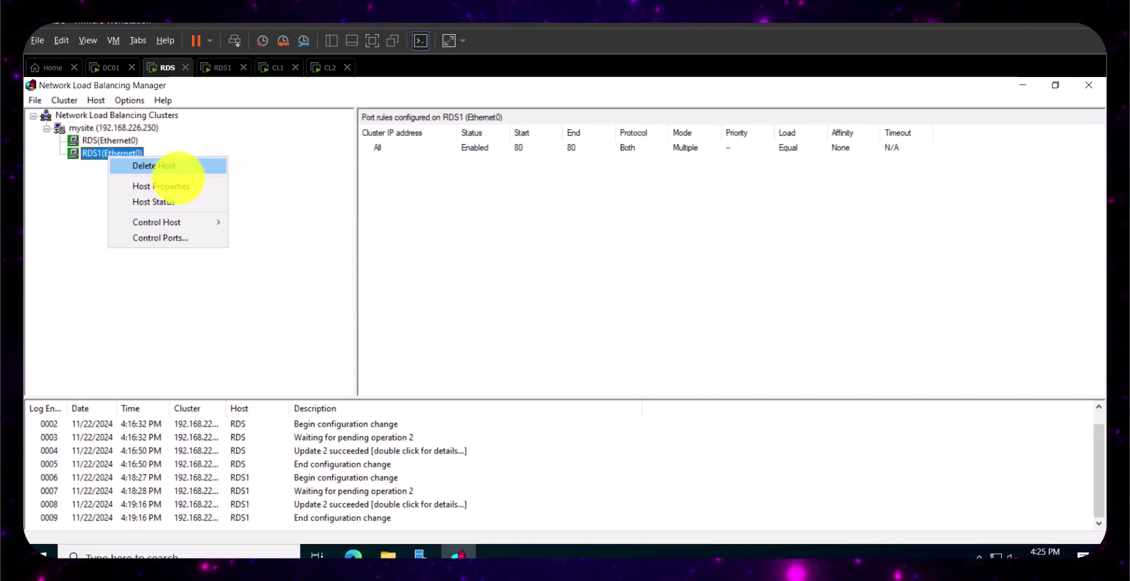
mouse_move(184, 223)
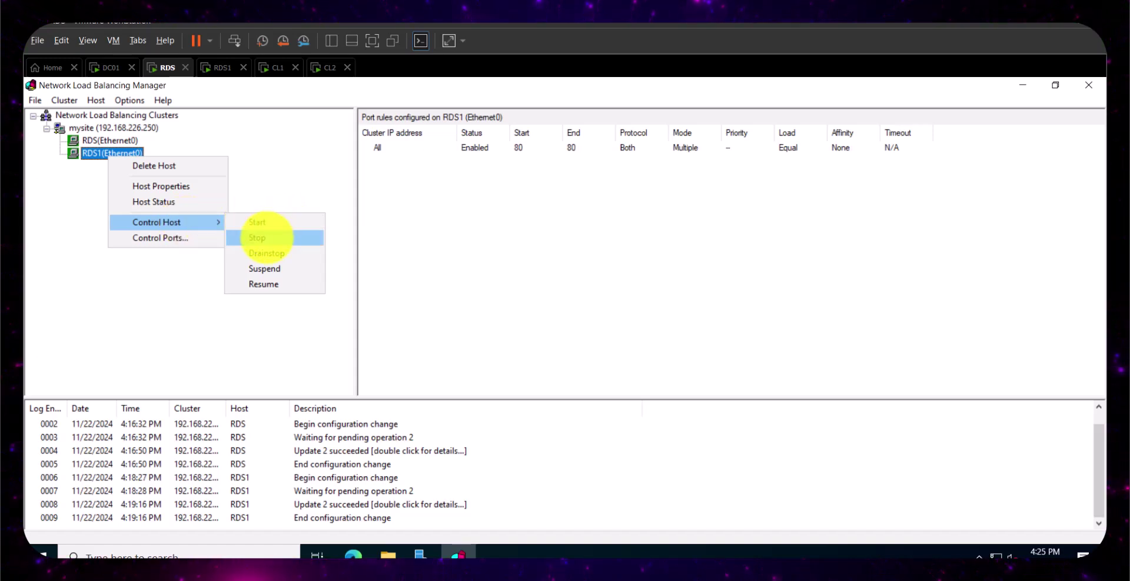
left_click(259, 237)
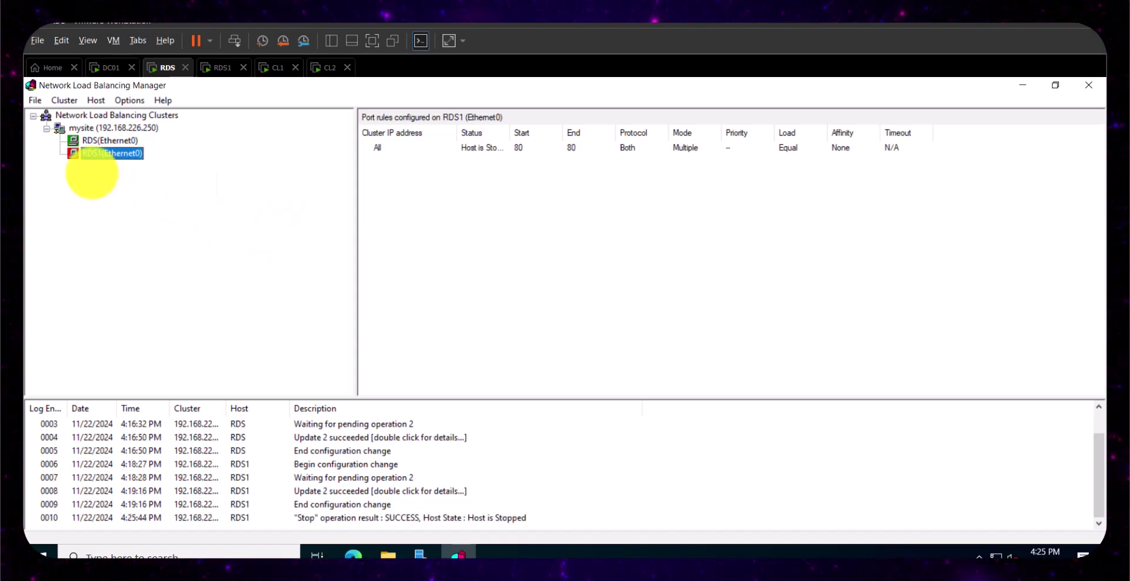
left_click(275, 68)
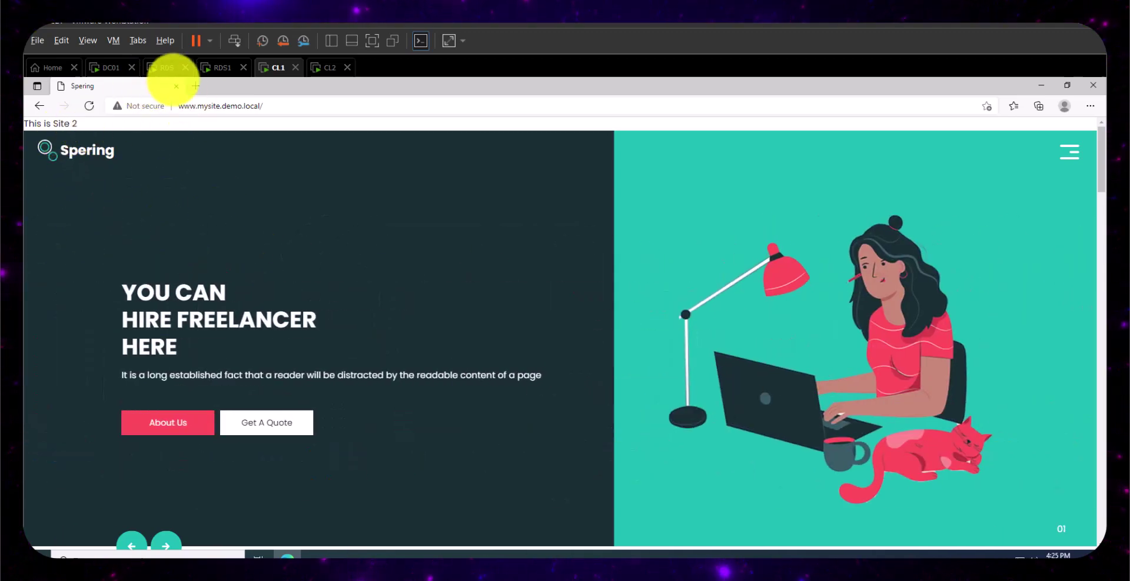
- Confirm RDS1 is stopped, then reload mysite on CL1 and CL2
left_click(166, 67)
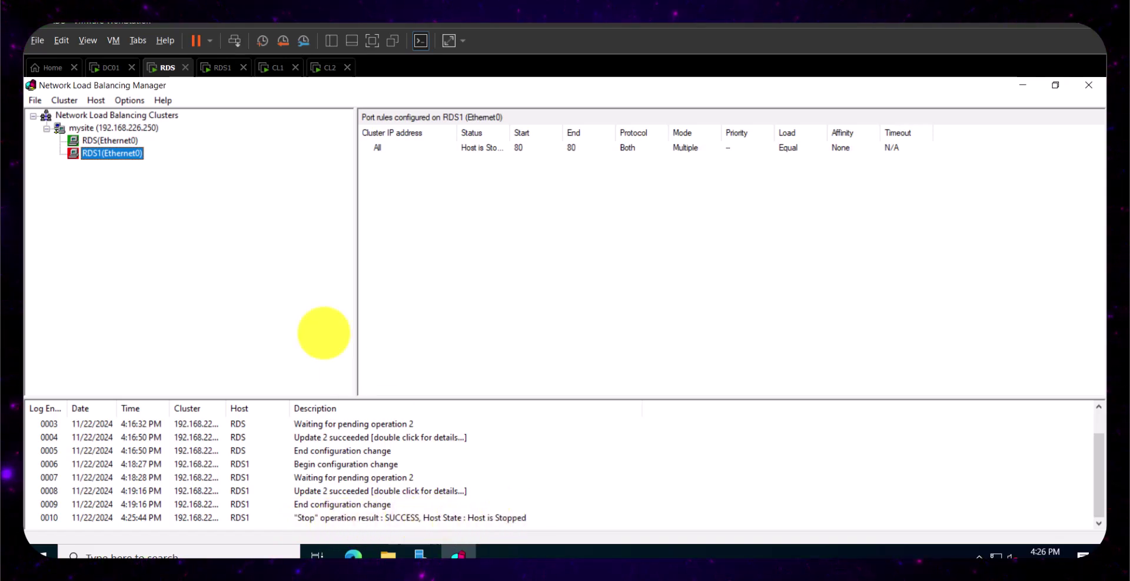
left_click(276, 71)
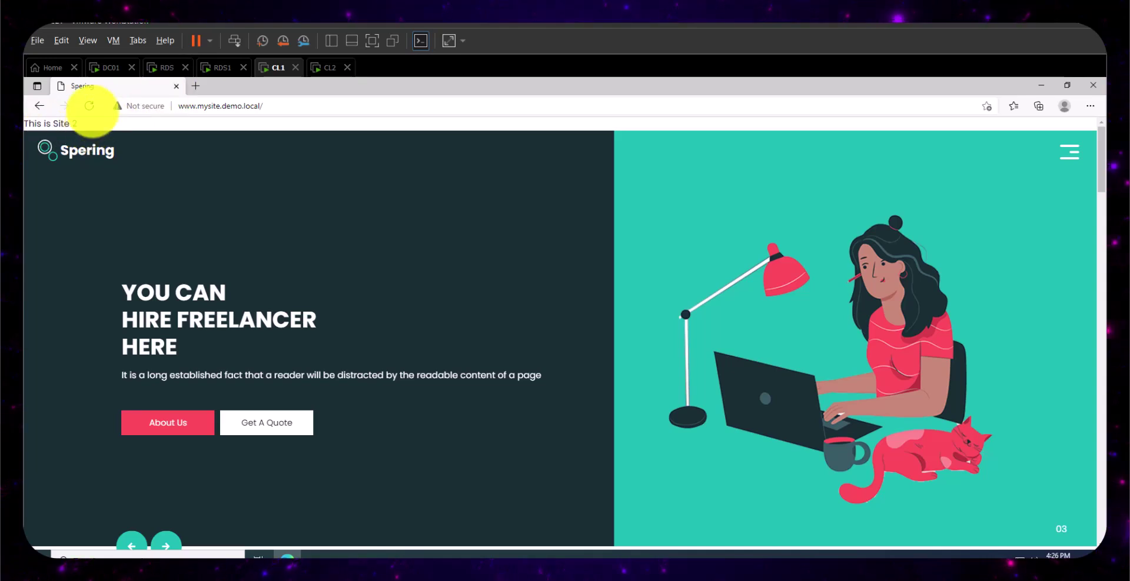
left_click(89, 105)
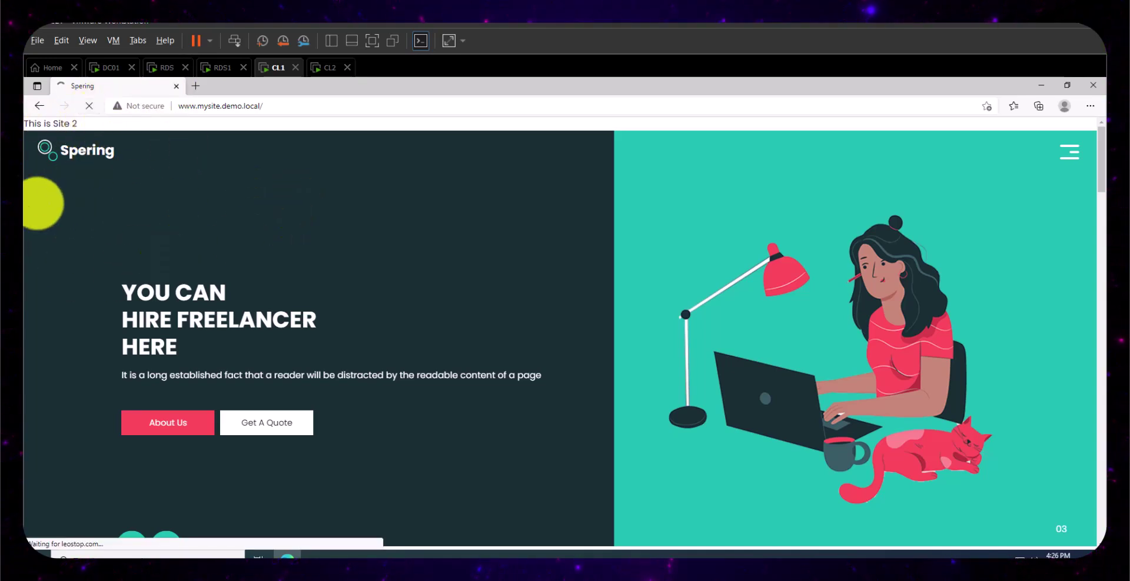
left_click(320, 65)
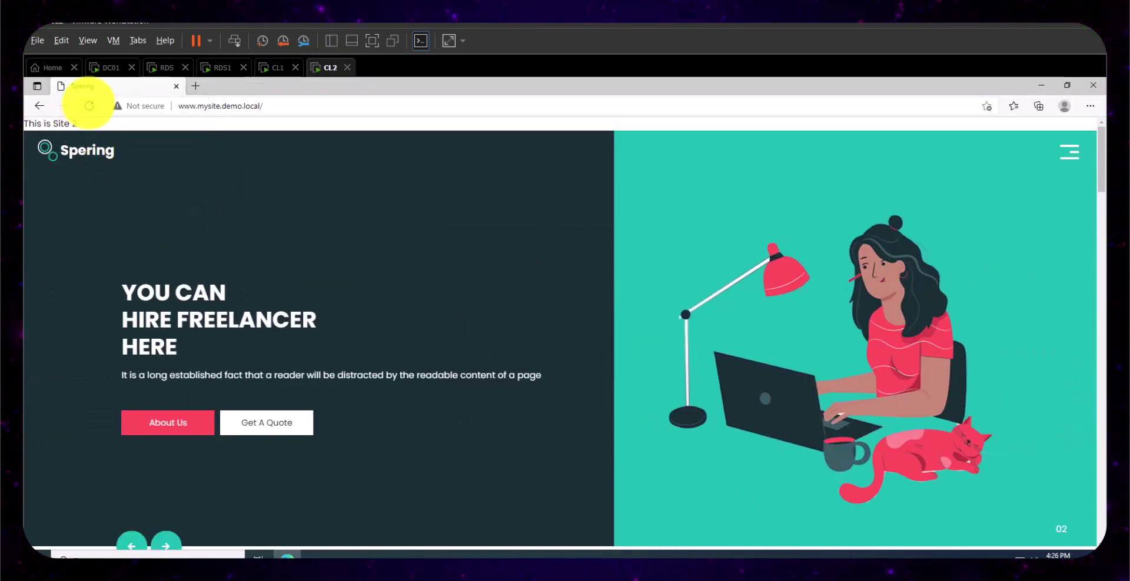
left_click(89, 105)
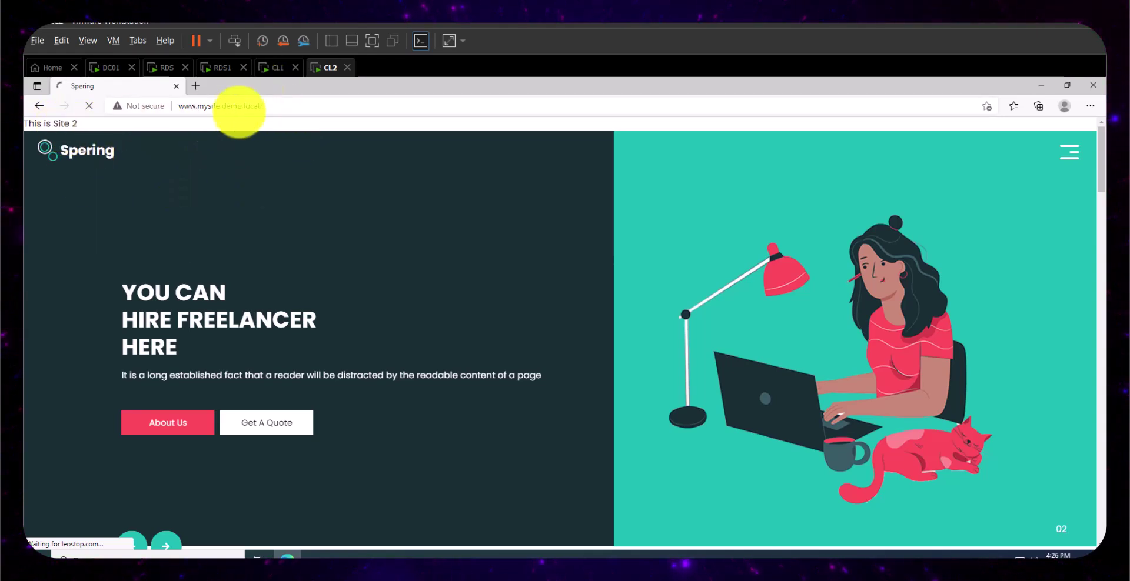
- Reload mysite again on CL1 and CL2, both now showing Site 1
left_click(275, 67)
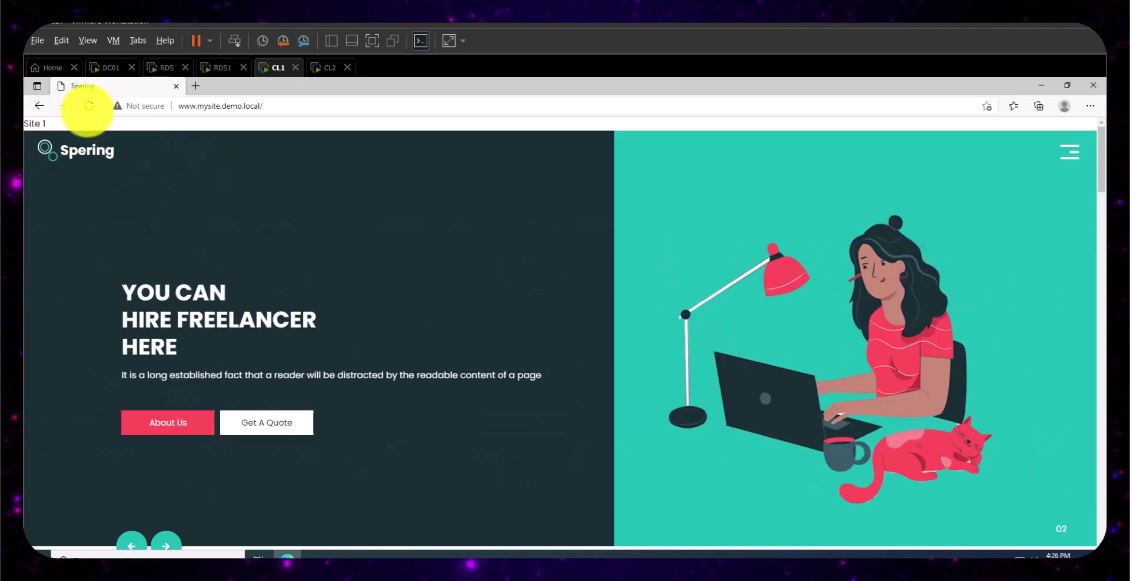
left_click(89, 106)
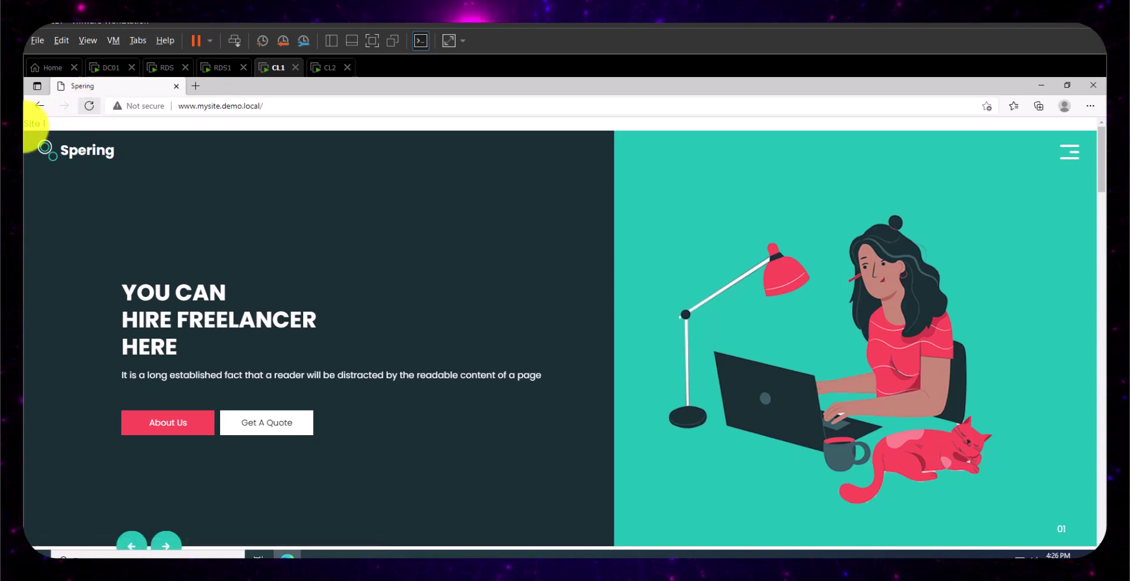
left_click(325, 68)
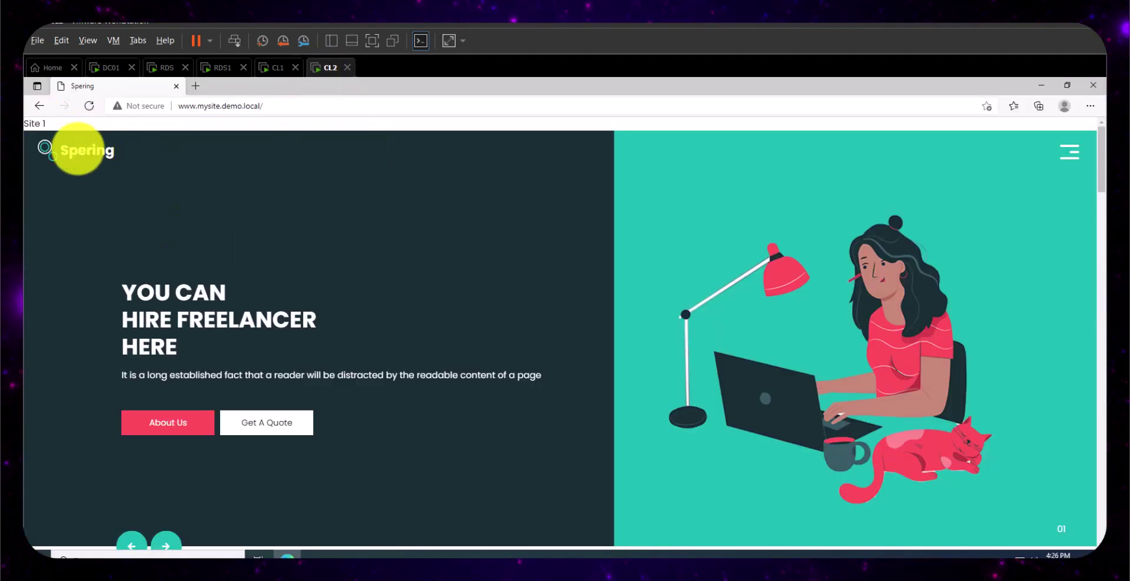
left_click(89, 105)
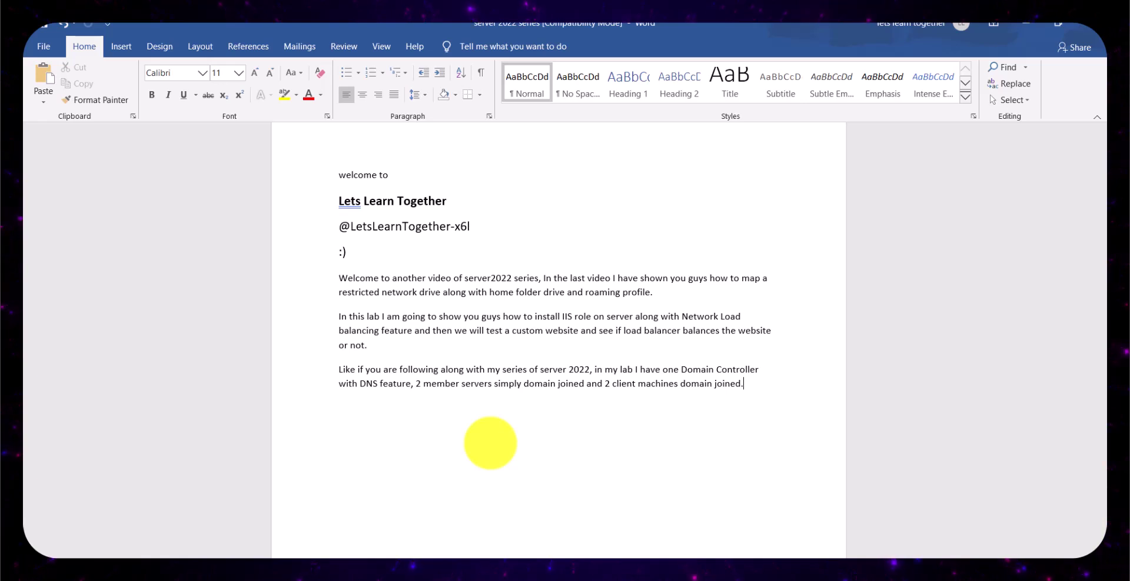
- Add a new paragraph after the lab-setup description in the Word notes
key("Return")
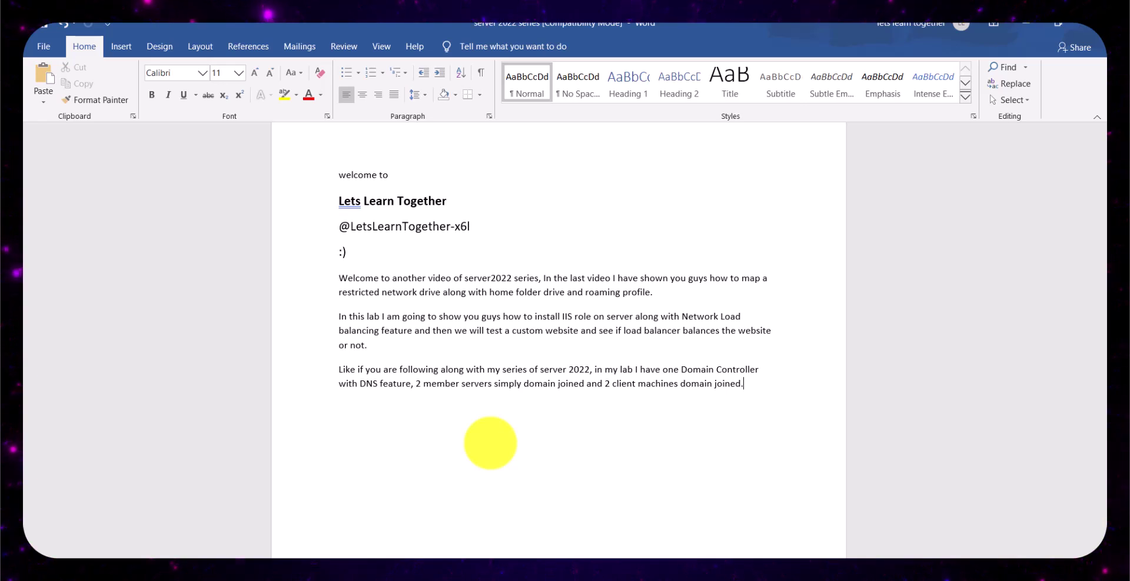